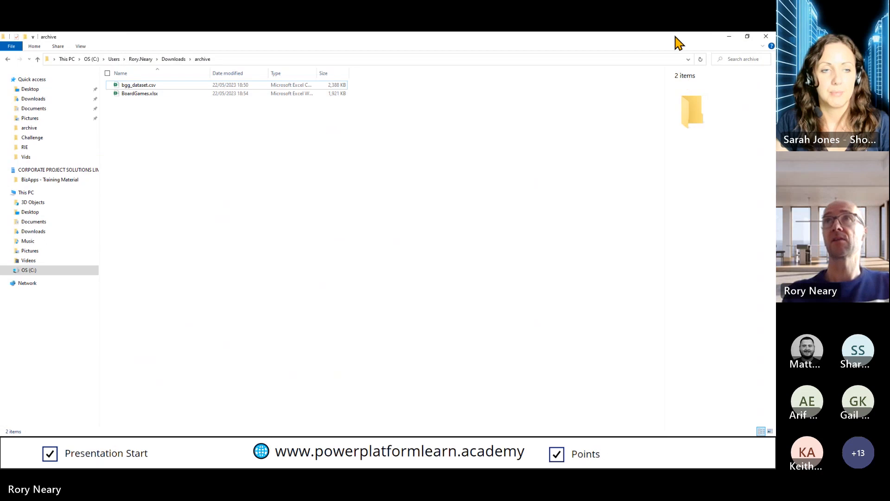
{"action": "double_click", "coordinate": [675, 40]}
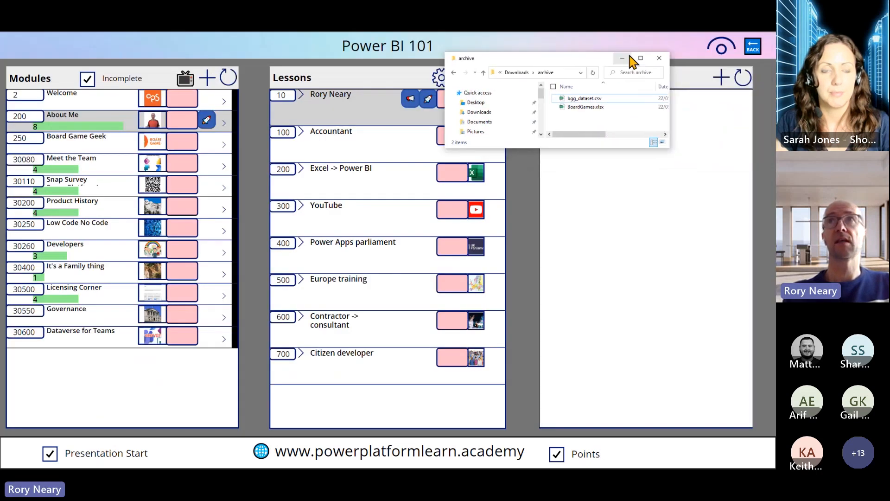
{"action": "left_click", "coordinate": [640, 58]}
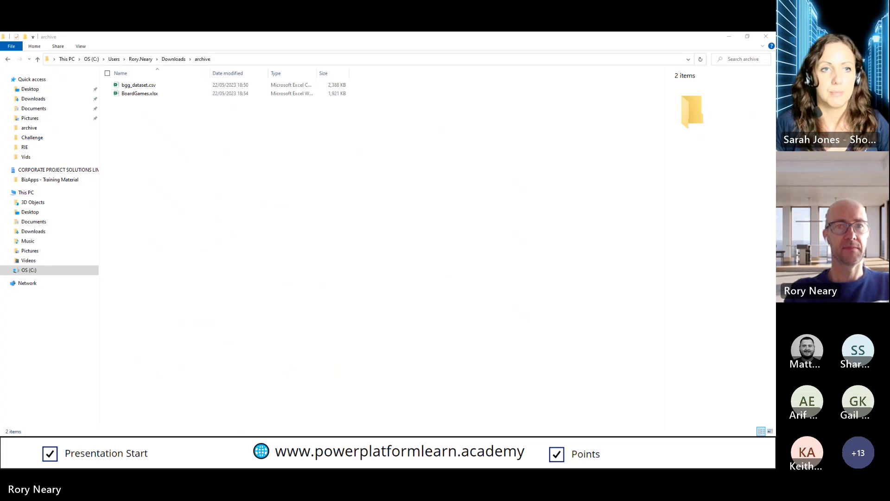
Switch to Excel and open BoardGames.xlsx from the archive folder in Downloads
{"action": "left_click_drag", "start_coordinate": [260, 467], "coordinate": [283, 31]}
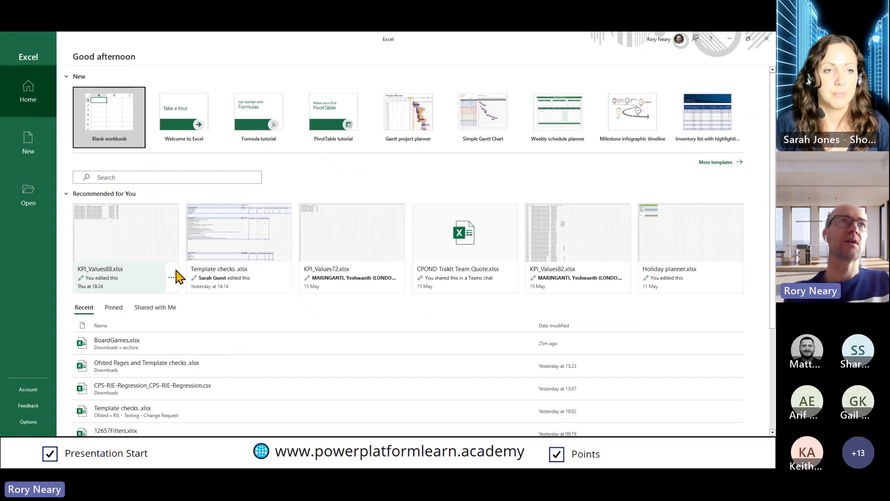
{"action": "left_click", "coordinate": [36, 194]}
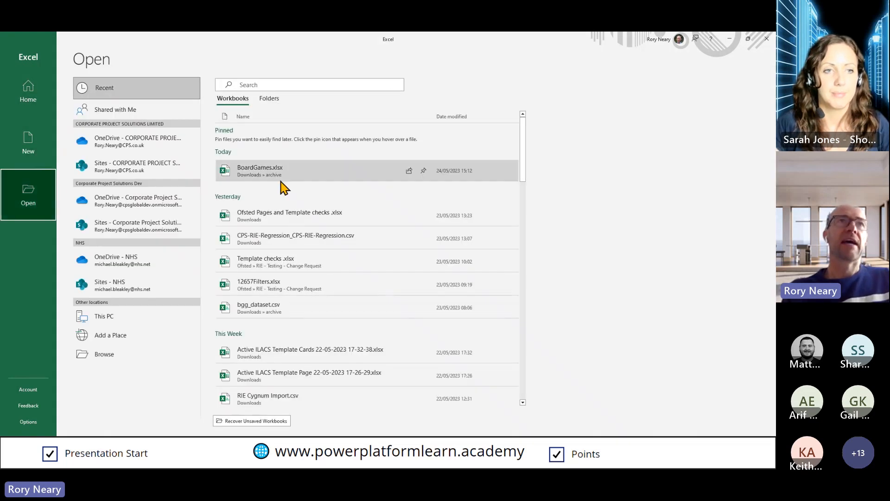
{"action": "left_click", "coordinate": [133, 358]}
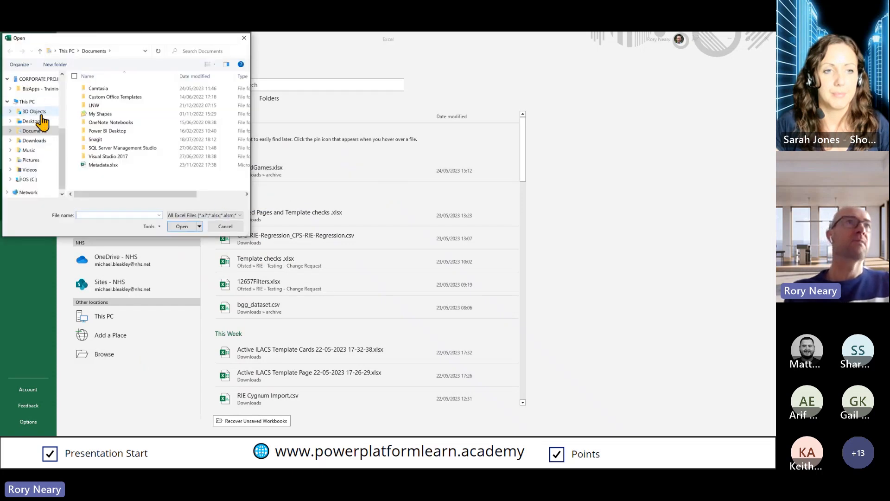
{"action": "left_click", "coordinate": [39, 140]}
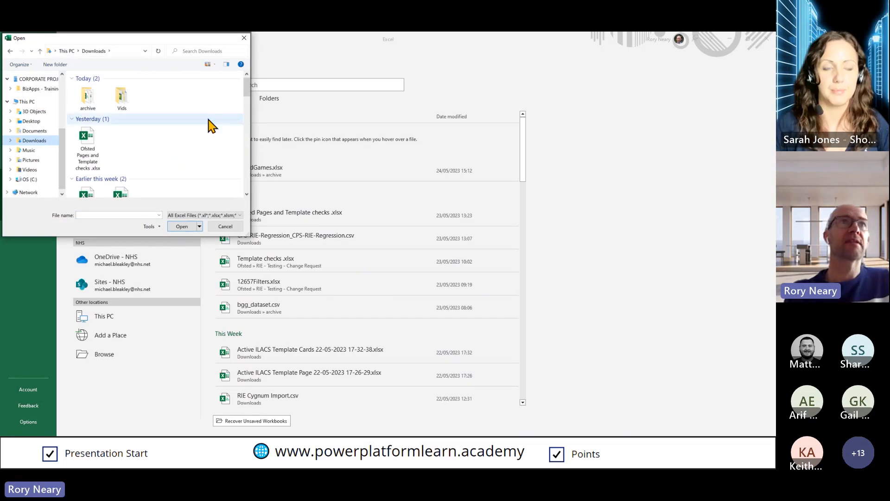
{"action": "double_click", "coordinate": [93, 108]}
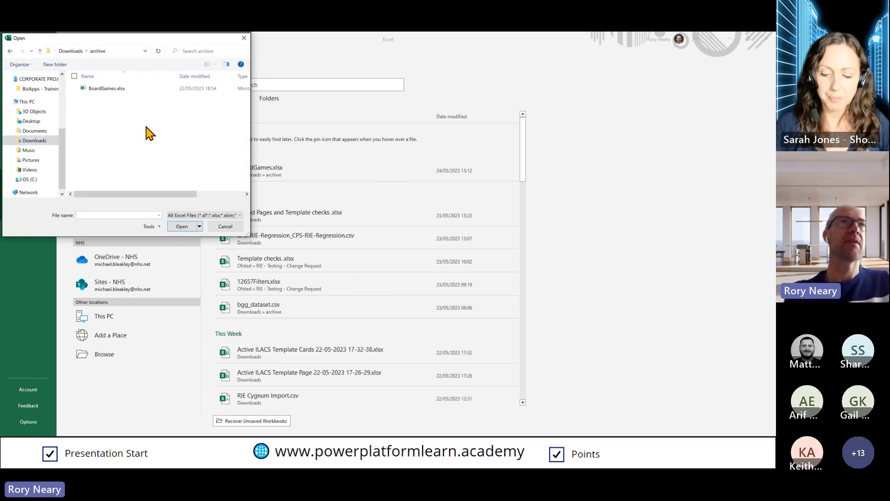
{"action": "left_click", "coordinate": [159, 216]}
{"action": "left_click", "coordinate": [159, 215]}
{"action": "left_click", "coordinate": [114, 89]}
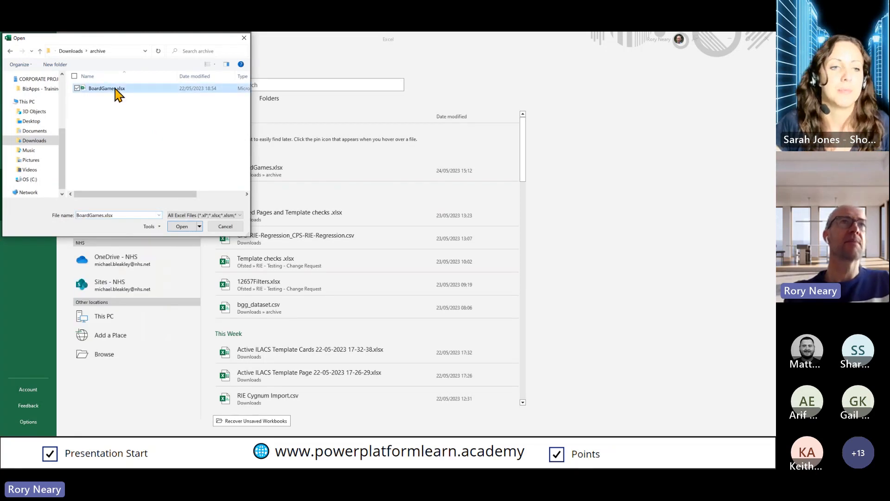
{"action": "left_click", "coordinate": [182, 226]}
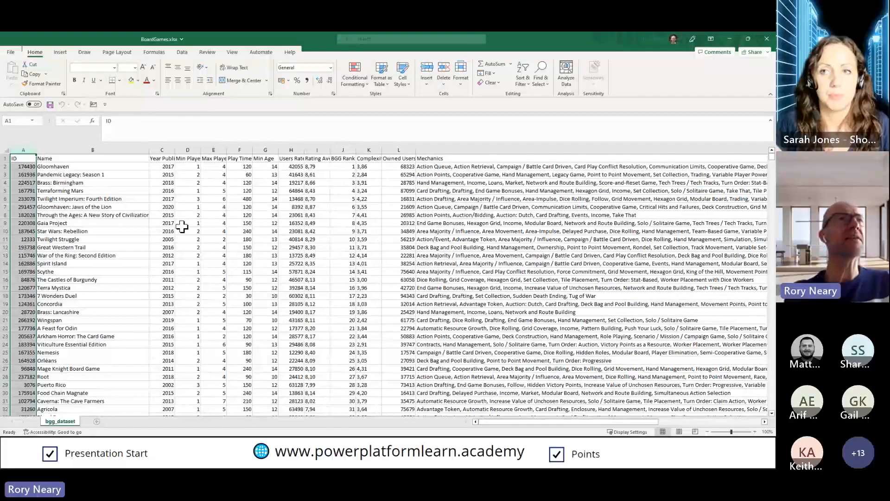
Examine the ID, Name, Year Published, Min Players and Max Players columns of the dataset
{"action": "left_click", "coordinate": [126, 225]}
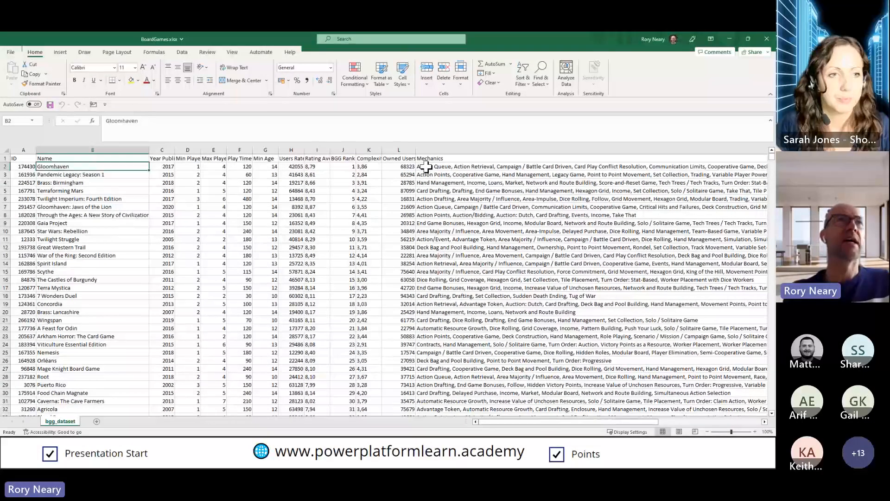
{"action": "left_click", "coordinate": [24, 167]}
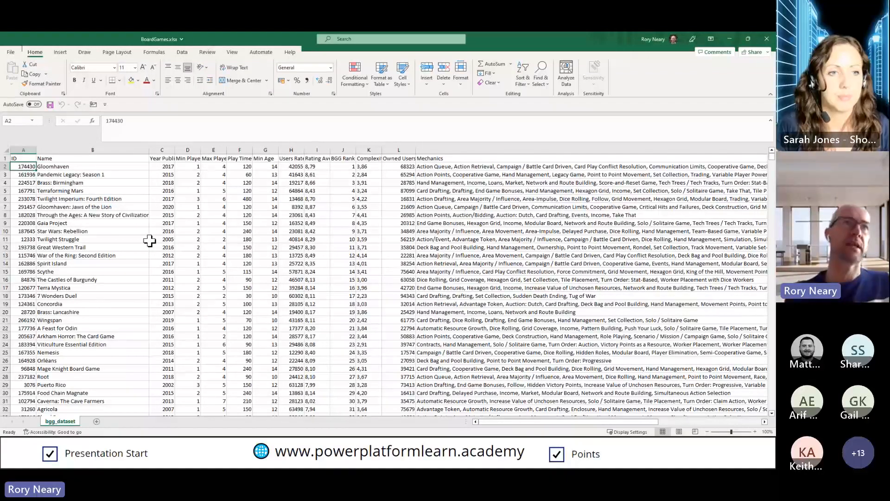
{"action": "left_click", "coordinate": [116, 149]}
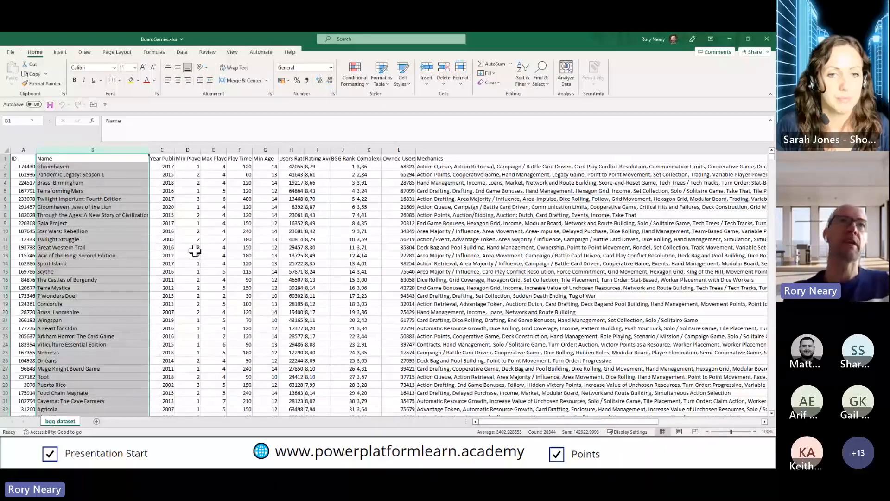
{"action": "left_click", "coordinate": [163, 148]}
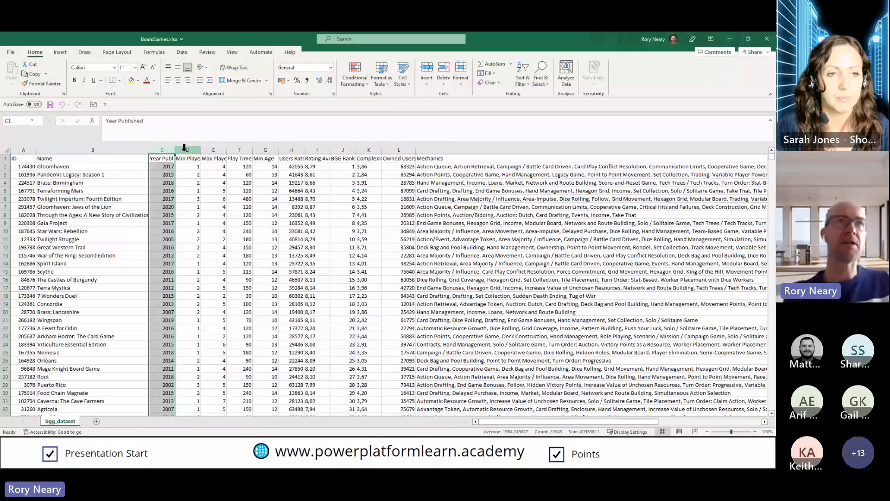
{"action": "left_click", "coordinate": [187, 148]}
{"action": "left_click", "coordinate": [211, 149]}
Widen the Play Time column to fit its header and review the first game's Play Time, Min Age and Users Rated values
{"action": "left_click_drag", "start_coordinate": [252, 149], "coordinate": [273, 150]}
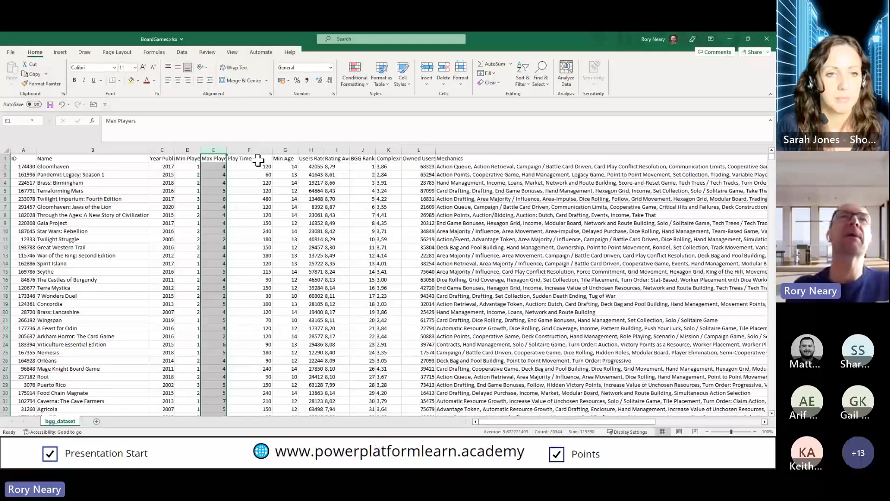
{"action": "left_click", "coordinate": [257, 159]}
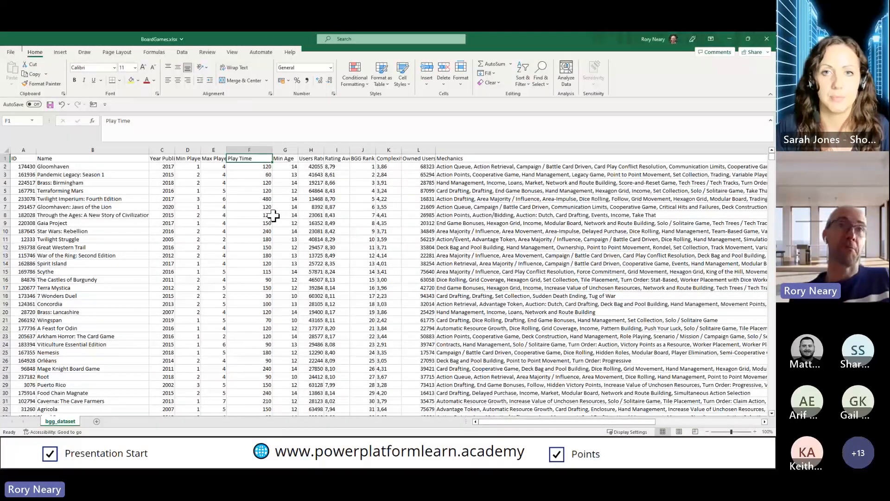
{"action": "key", "text": "Down"}
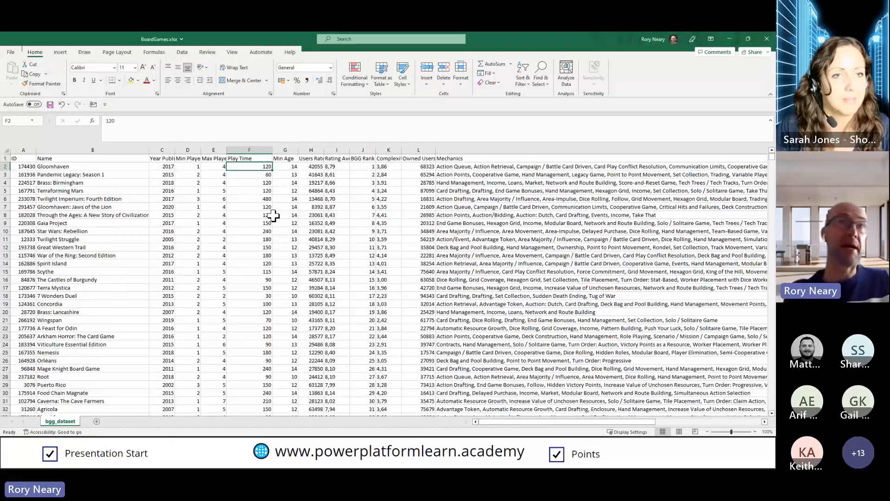
{"action": "key", "text": "Right"}
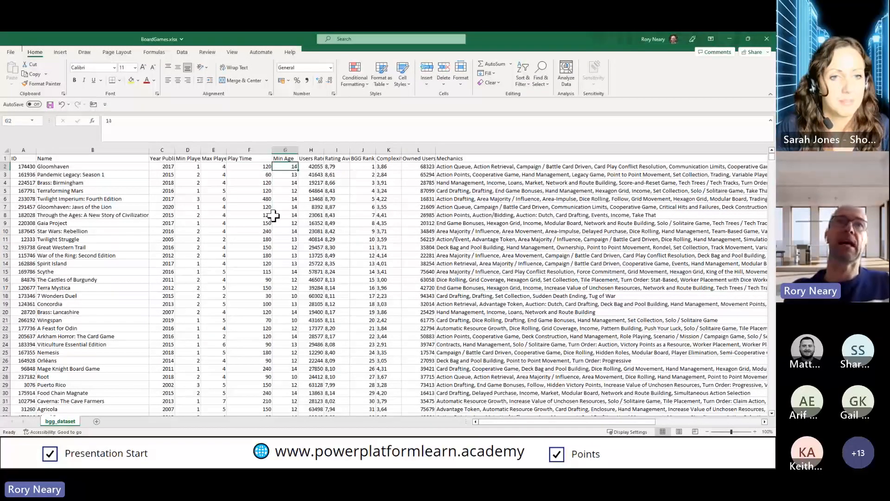
{"action": "key", "text": "Right"}
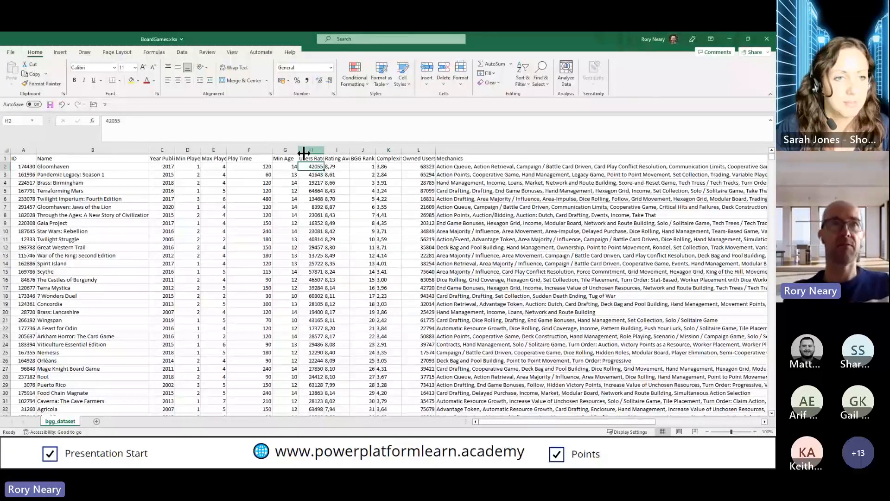
Convert the whole board games dataset into a table with headers
{"action": "left_click", "coordinate": [249, 199]}
{"action": "key", "text": "ctrl+t"}
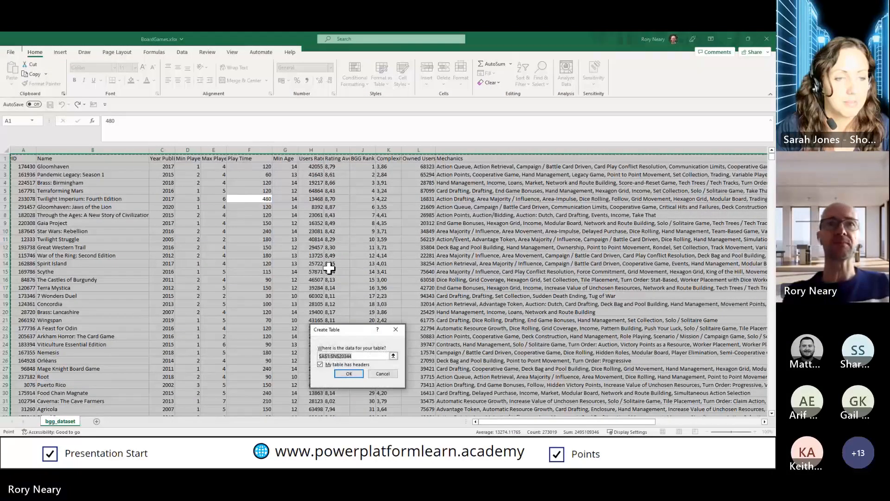
{"action": "left_click", "coordinate": [348, 374]}
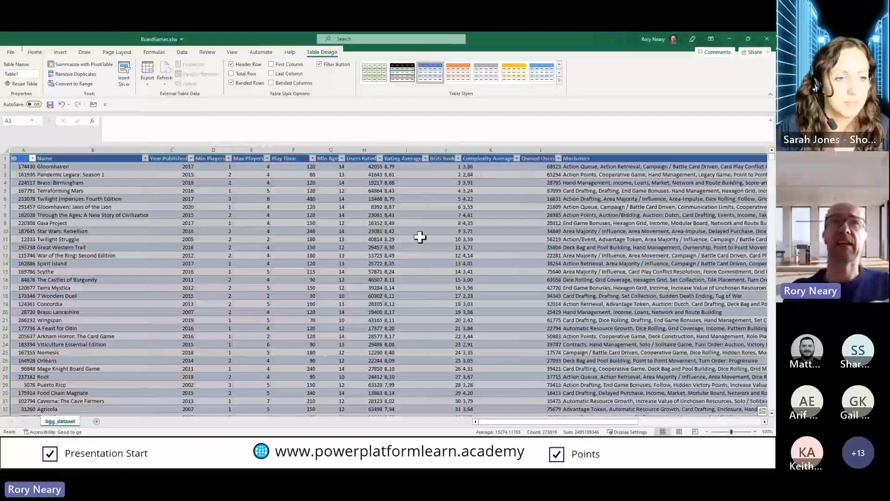
Check the range of values in the Users Rated column's filter list and close it without filtering
{"action": "left_click", "coordinate": [379, 158]}
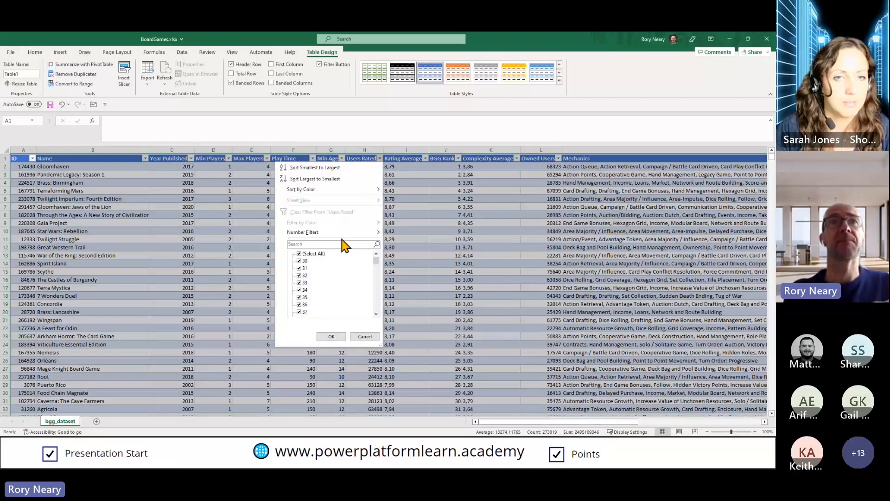
{"action": "scroll", "coordinate": [342, 289], "scroll_direction": "down", "scroll_amount": 3}
{"action": "scroll", "coordinate": [342, 289], "scroll_direction": "down", "scroll_amount": 19}
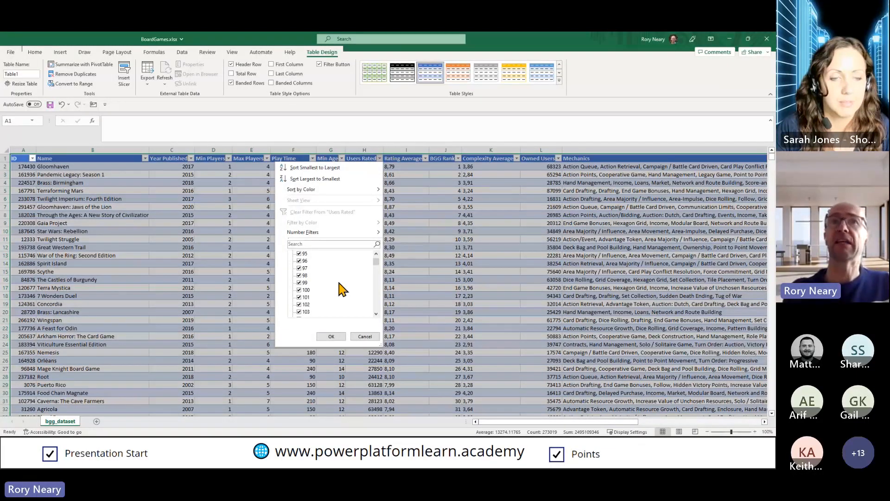
{"action": "left_click_drag", "start_coordinate": [376, 262], "coordinate": [376, 313]}
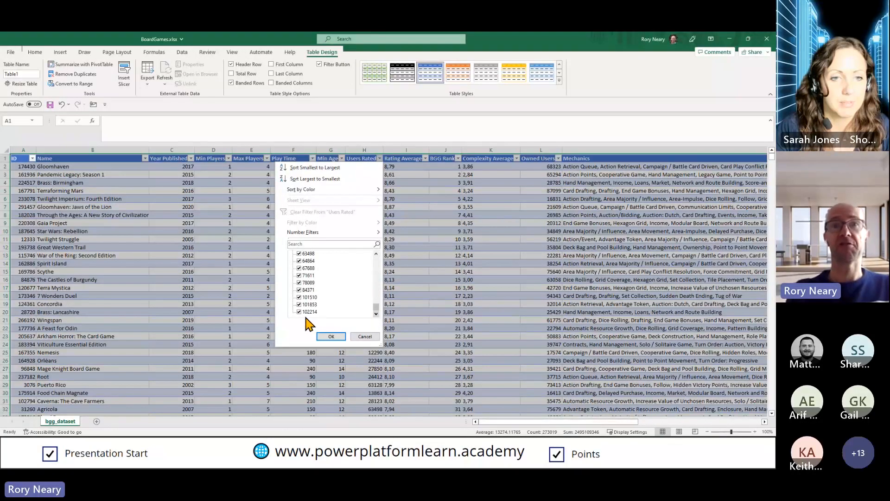
{"action": "left_click", "coordinate": [365, 336]}
Examine the Rating Average, BGG Rank, Complexity Average and Owned Users columns of the table
{"action": "left_click", "coordinate": [339, 247]}
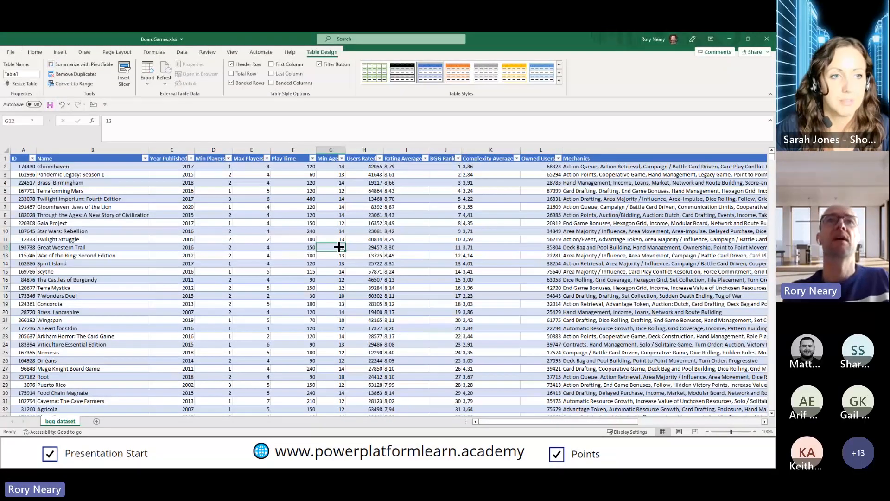
{"action": "left_click", "coordinate": [403, 158]}
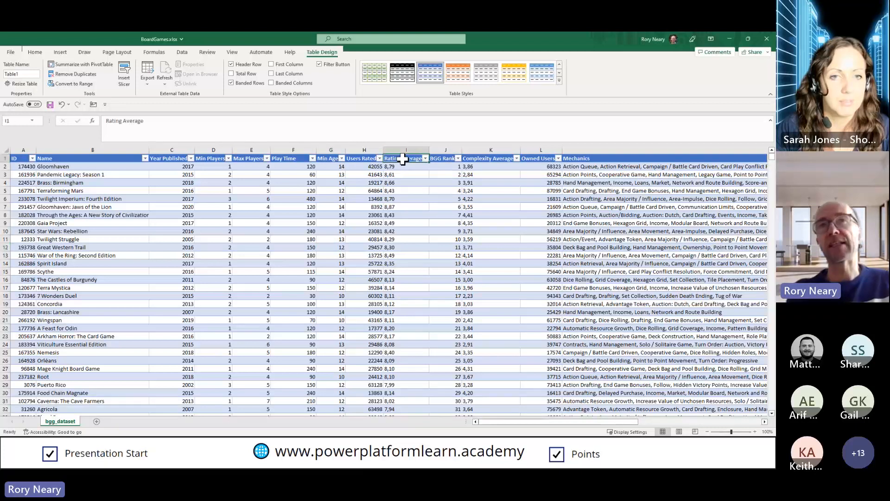
{"action": "left_click", "coordinate": [397, 168]}
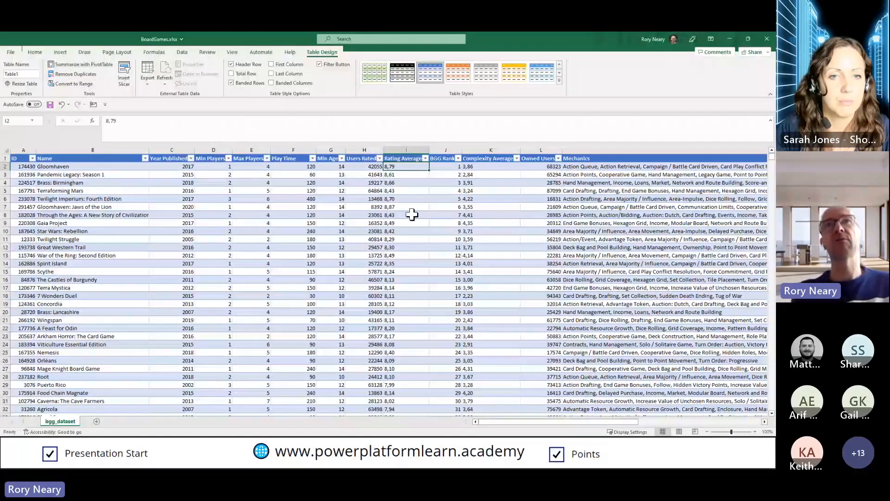
{"action": "left_click", "coordinate": [444, 148]}
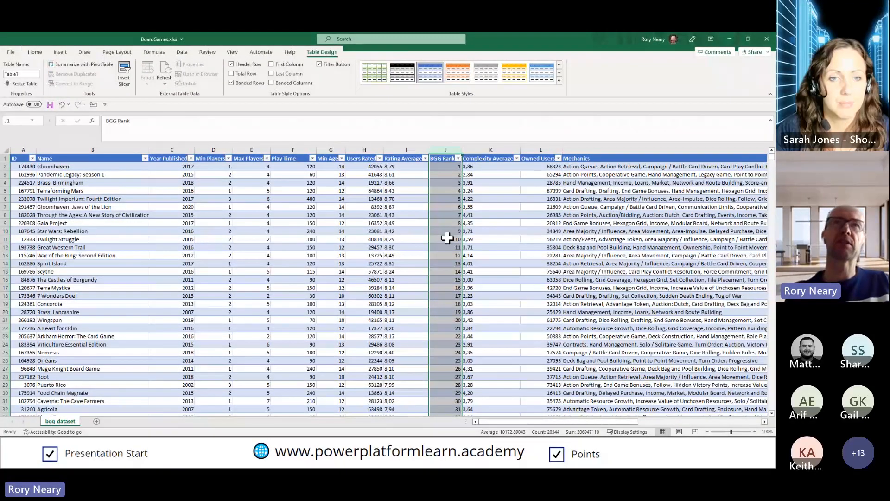
{"action": "left_click", "coordinate": [404, 167]}
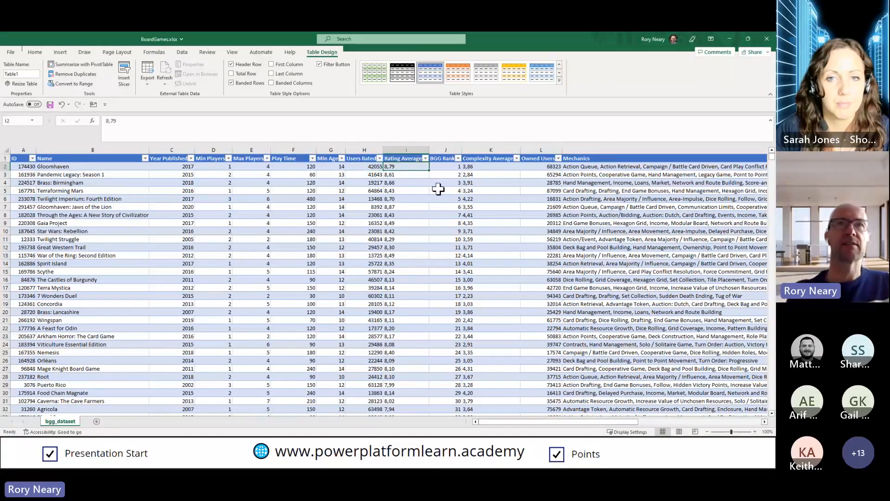
{"action": "left_click", "coordinate": [443, 168]}
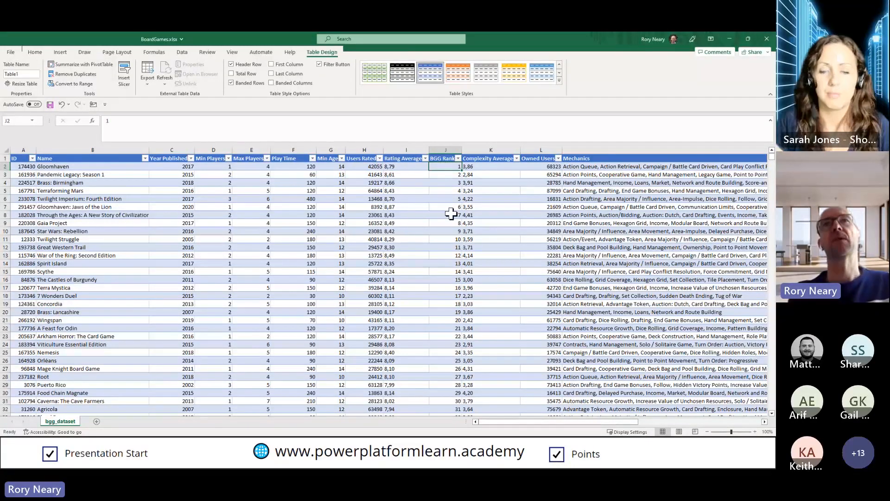
{"action": "left_click", "coordinate": [485, 149]}
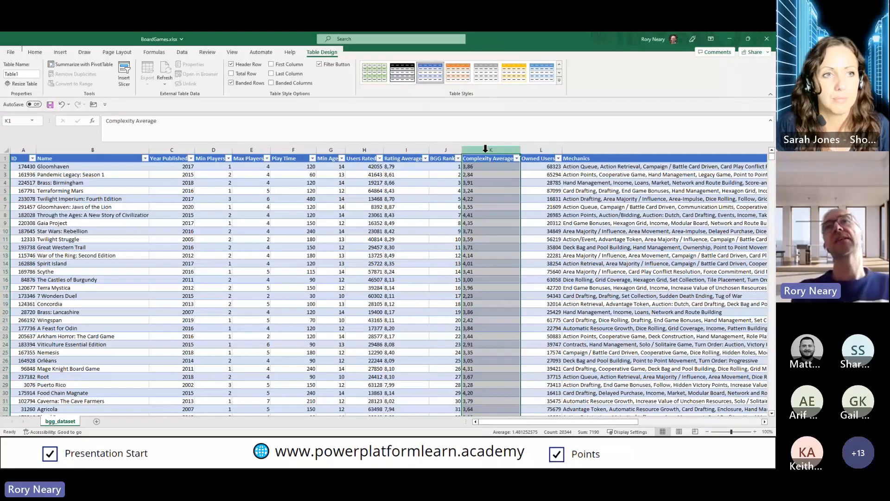
{"action": "left_click", "coordinate": [533, 150]}
Select the Mechanics column and narrow it so the Domains column fits beside it in view
{"action": "left_click_drag", "start_coordinate": [581, 424], "coordinate": [654, 423]}
{"action": "left_click", "coordinate": [491, 150]}
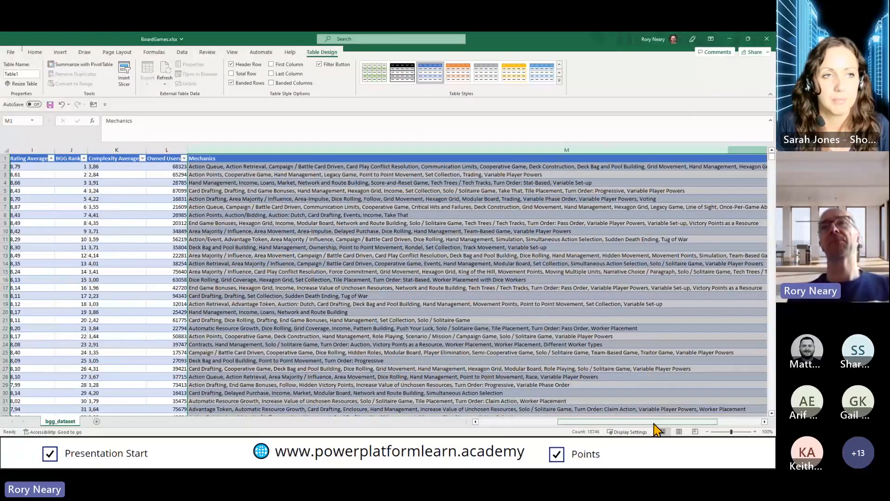
{"action": "left_click_drag", "start_coordinate": [655, 427], "coordinate": [705, 427]}
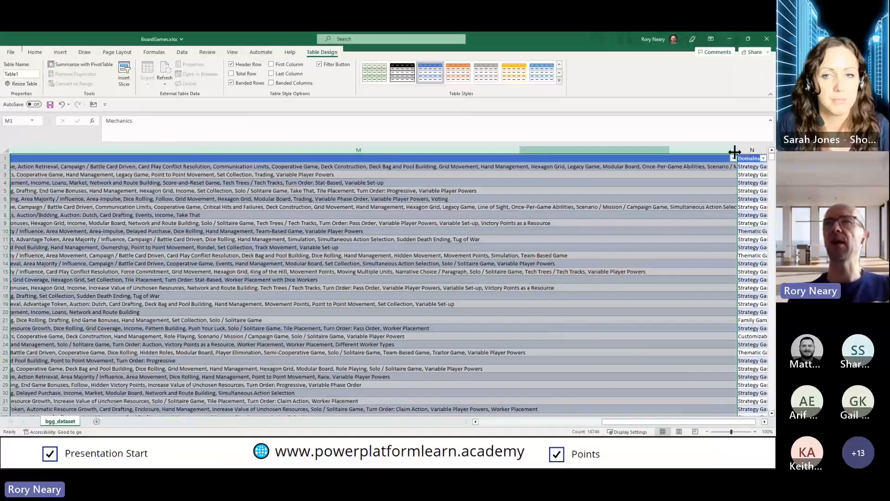
{"action": "left_click_drag", "start_coordinate": [737, 151], "coordinate": [286, 151]}
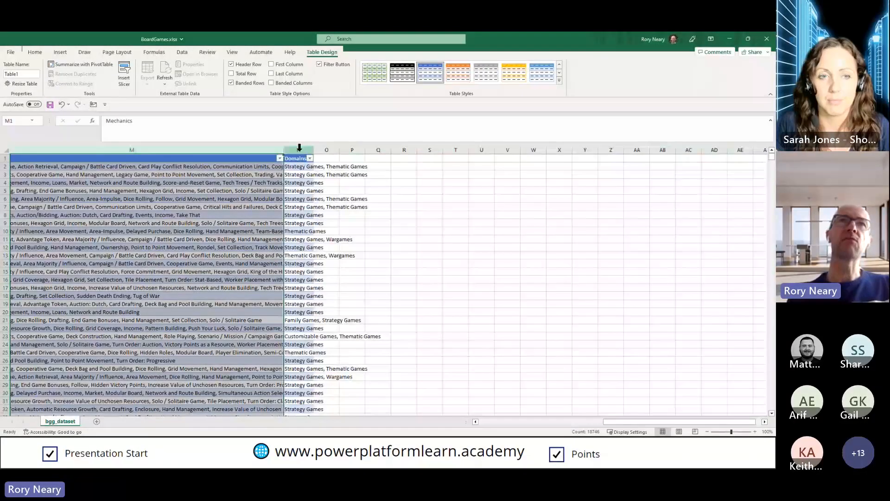
Look through the Domains column's filter list and entries without filtering, and return to the start of the table
{"action": "left_click", "coordinate": [299, 147]}
{"action": "left_click", "coordinate": [299, 166]}
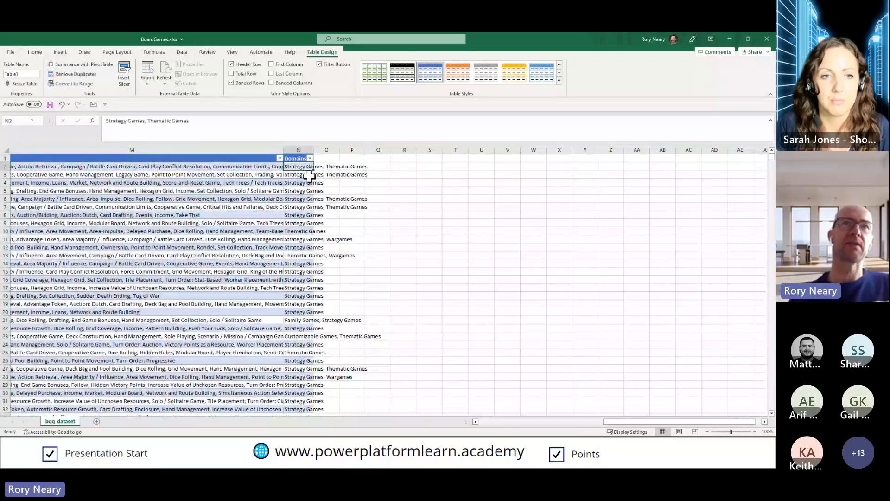
{"action": "left_click", "coordinate": [309, 158]}
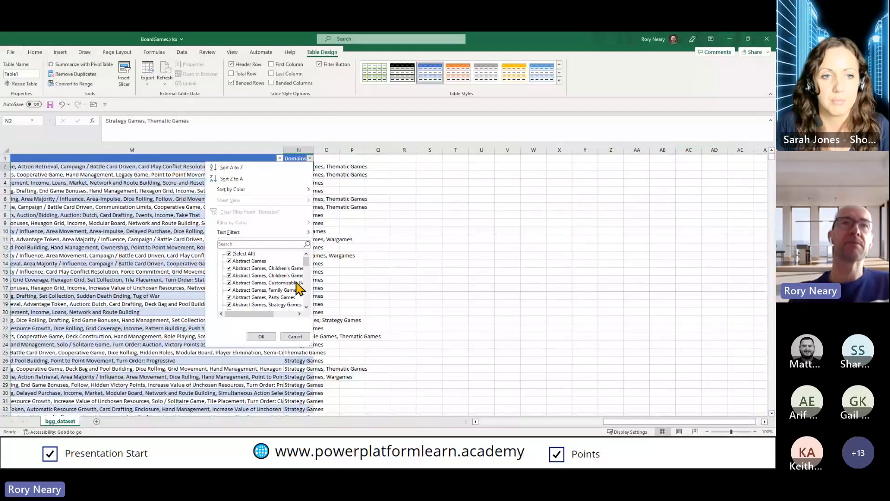
{"action": "left_click", "coordinate": [297, 337]}
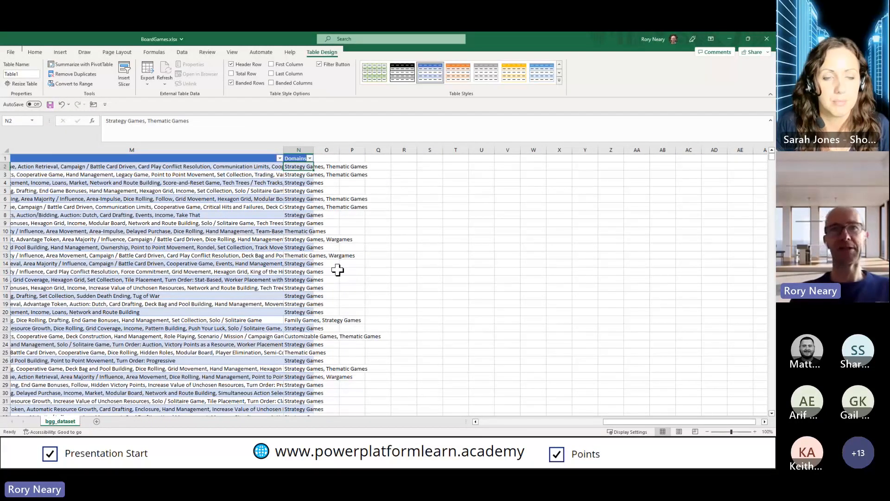
{"action": "scroll", "coordinate": [303, 337], "scroll_direction": "down", "scroll_amount": 7}
{"action": "scroll", "coordinate": [303, 337], "scroll_direction": "down", "scroll_amount": 2}
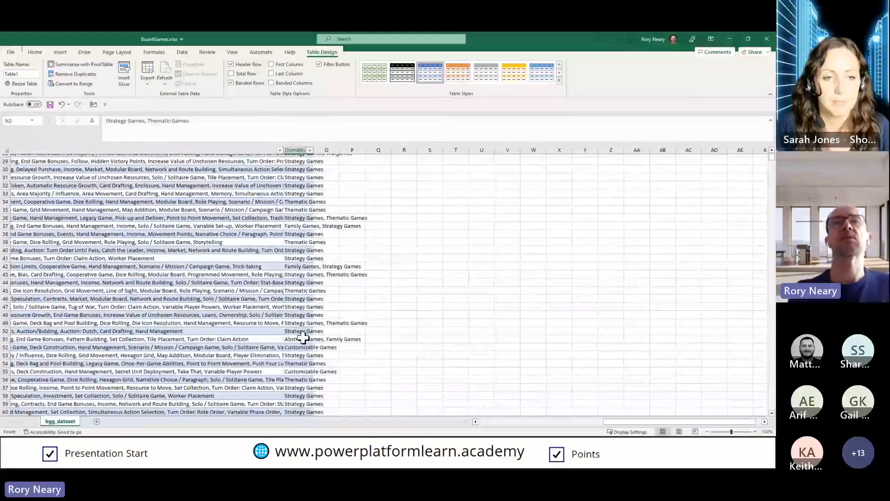
{"action": "left_click", "coordinate": [541, 422]}
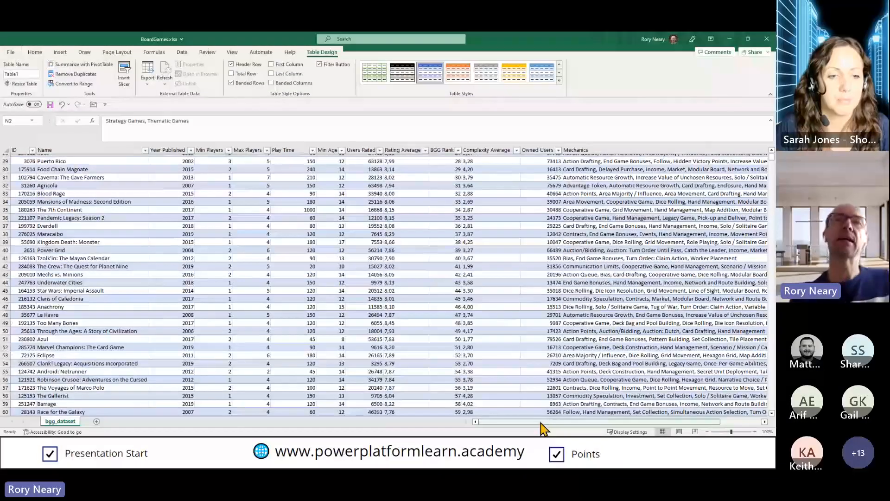
{"action": "scroll", "coordinate": [461, 268], "scroll_direction": "up", "scroll_amount": 9}
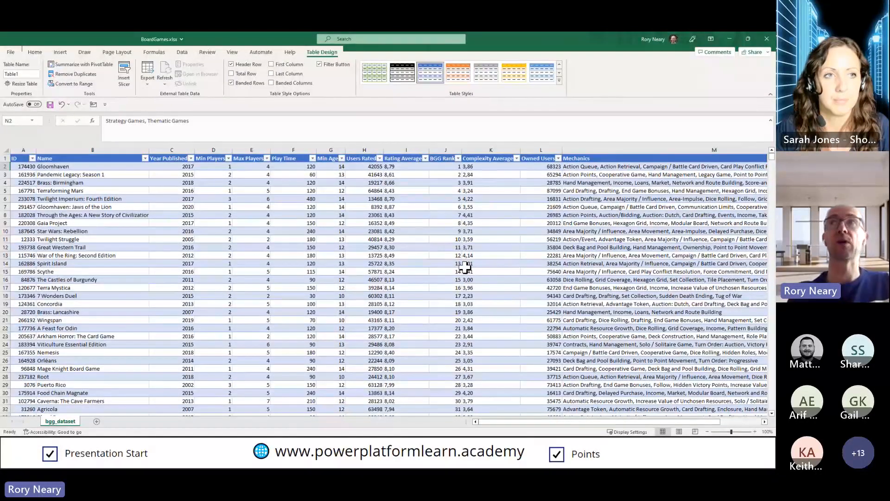
Close the BoardGames.xlsx workbook without saving and switch to the BoardGames report in a maximized Power BI Desktop window
{"action": "left_click", "coordinate": [766, 38]}
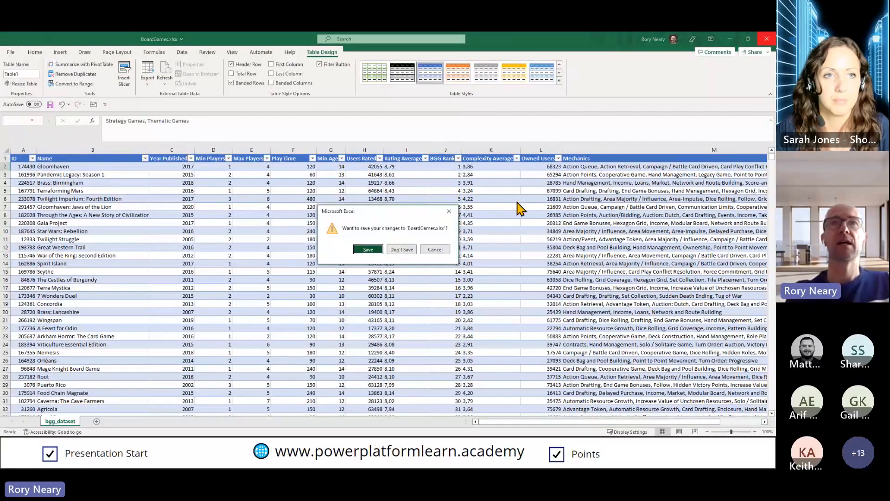
{"action": "left_click", "coordinate": [402, 249]}
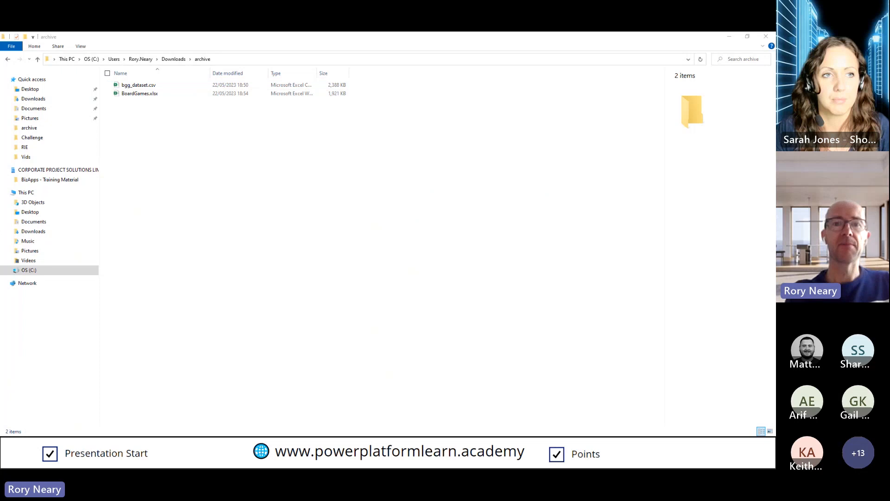
{"action": "left_click_drag", "start_coordinate": [324, 467], "coordinate": [373, 53]}
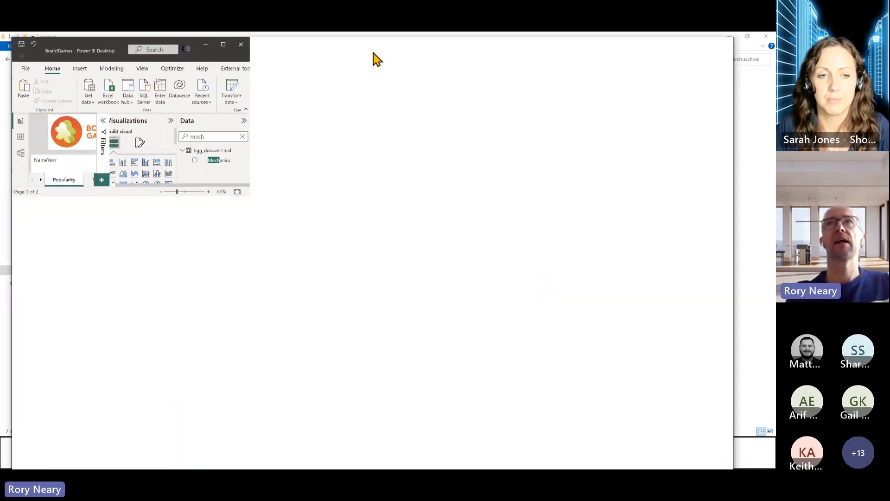
{"action": "left_click", "coordinate": [706, 44]}
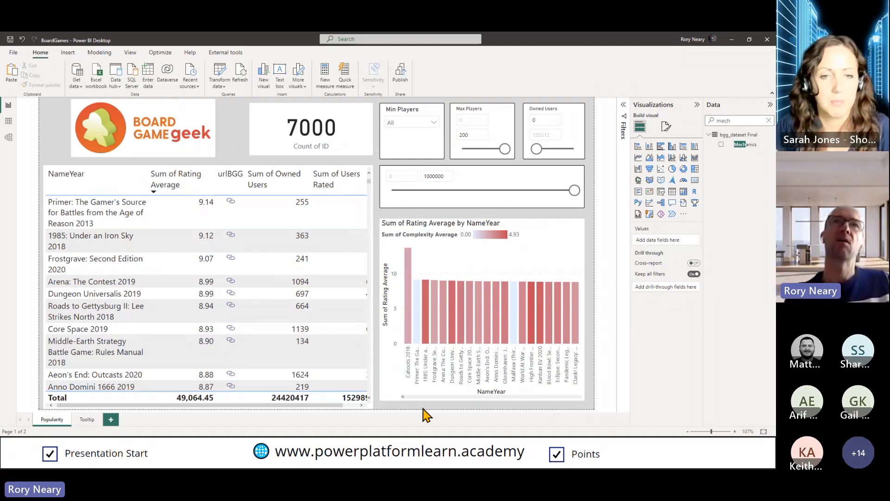
Filter the Popularity page to games with Min Players 2 and a Max Players upper limit of 2
{"action": "left_click", "coordinate": [433, 123]}
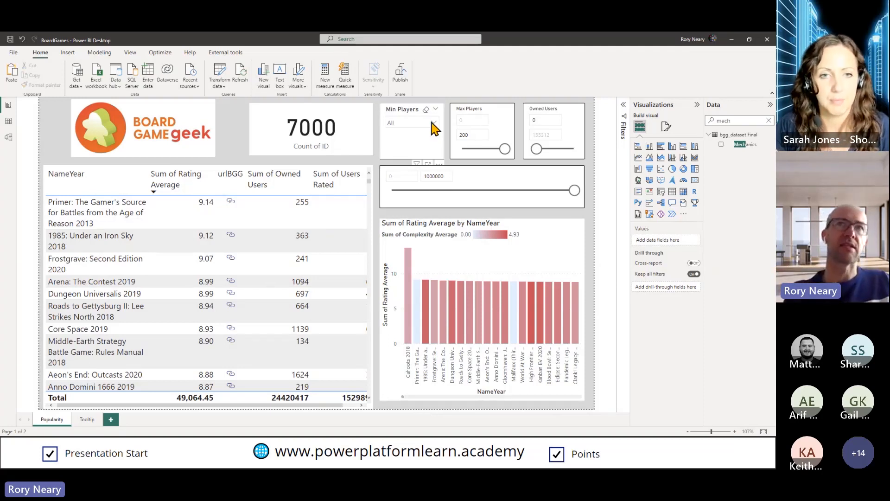
{"action": "left_click", "coordinate": [392, 160]}
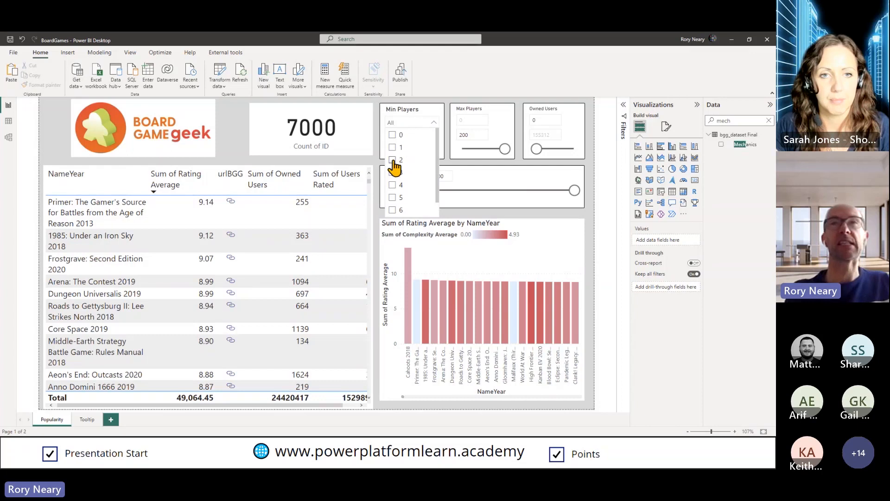
{"action": "left_click", "coordinate": [473, 134]}
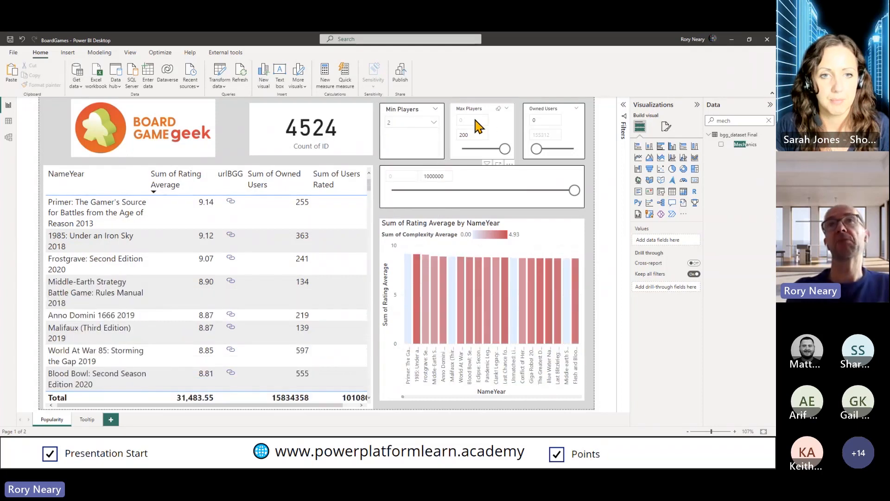
{"action": "double_click", "coordinate": [473, 134]}
{"action": "type", "text": "2"}
{"action": "left_click", "coordinate": [419, 151]}
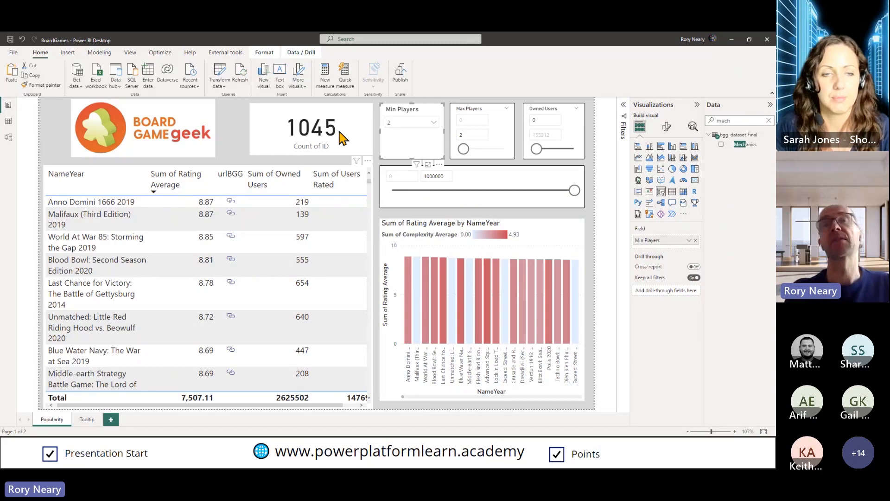
Set the upper limit of the Play Time slicer to 60
{"action": "left_click", "coordinate": [494, 181]}
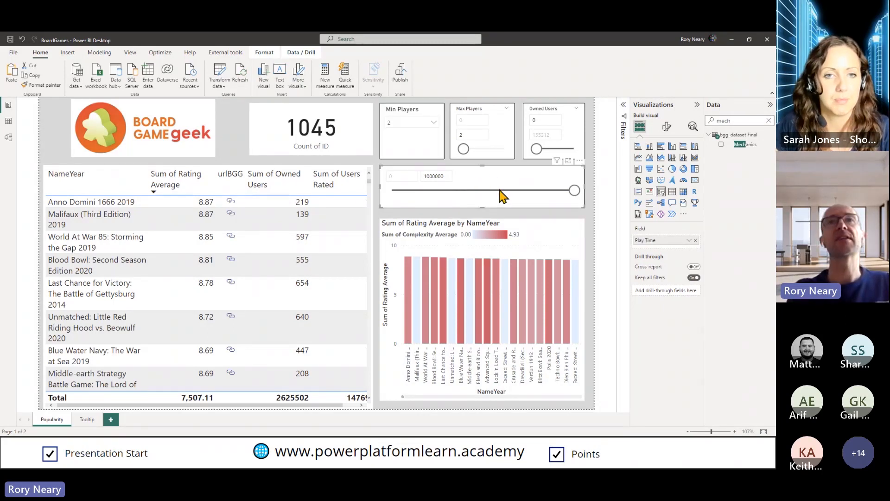
{"action": "left_click", "coordinate": [436, 176]}
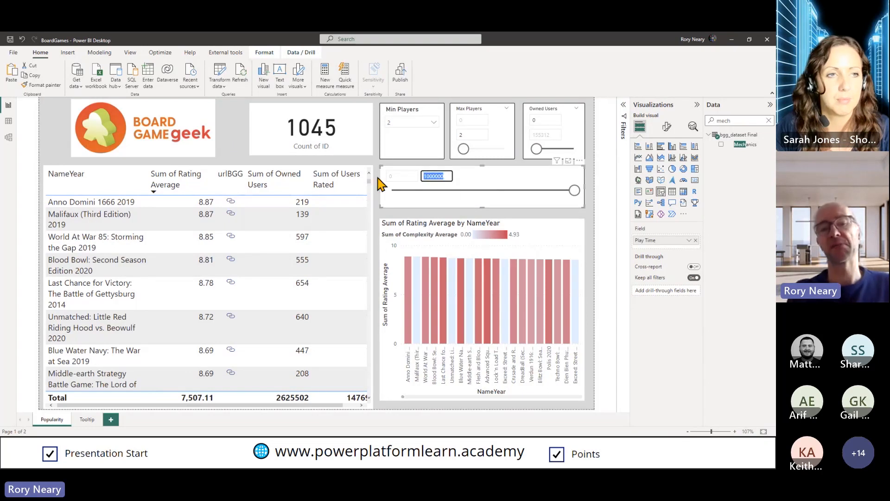
{"action": "type", "text": "60"}
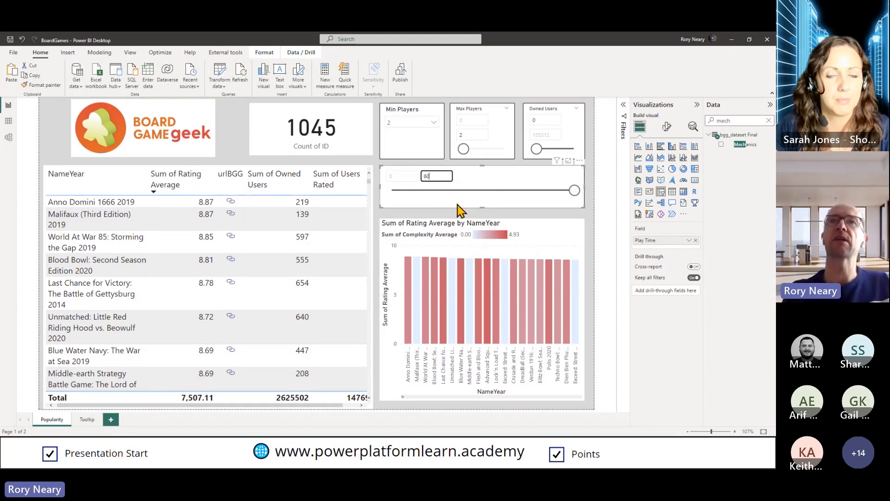
{"action": "key", "text": "Return"}
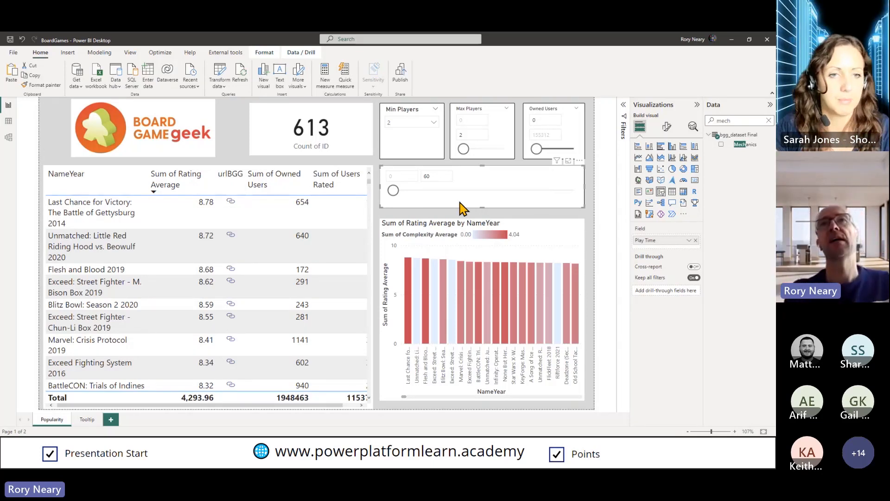
Set the lower limit of the Owned Users slicer to 5000
{"action": "left_click", "coordinate": [544, 121]}
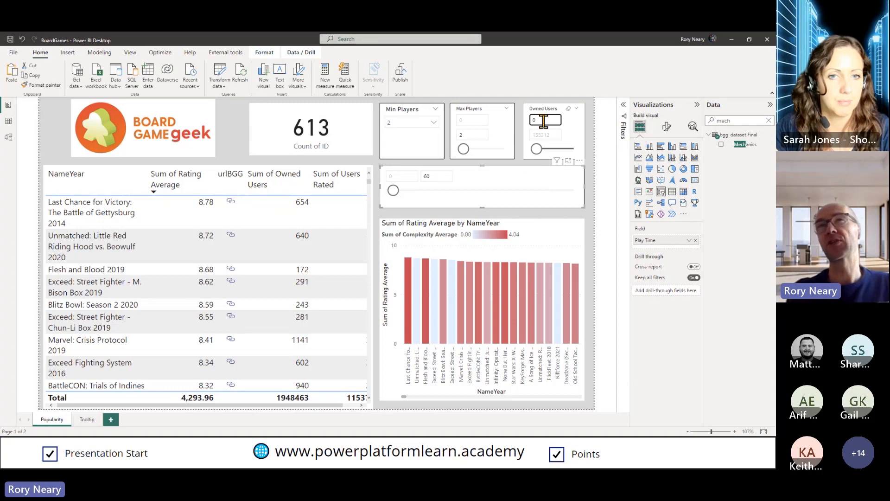
{"action": "left_click", "coordinate": [349, 406]}
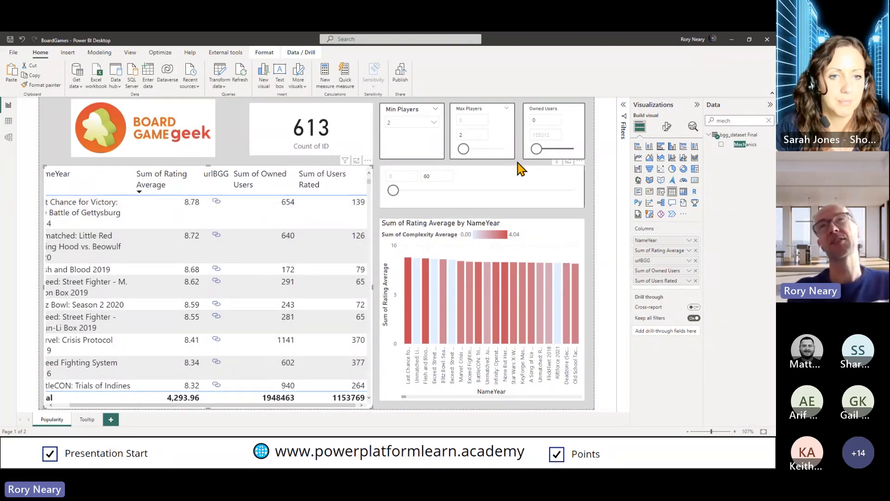
{"action": "left_click", "coordinate": [542, 120]}
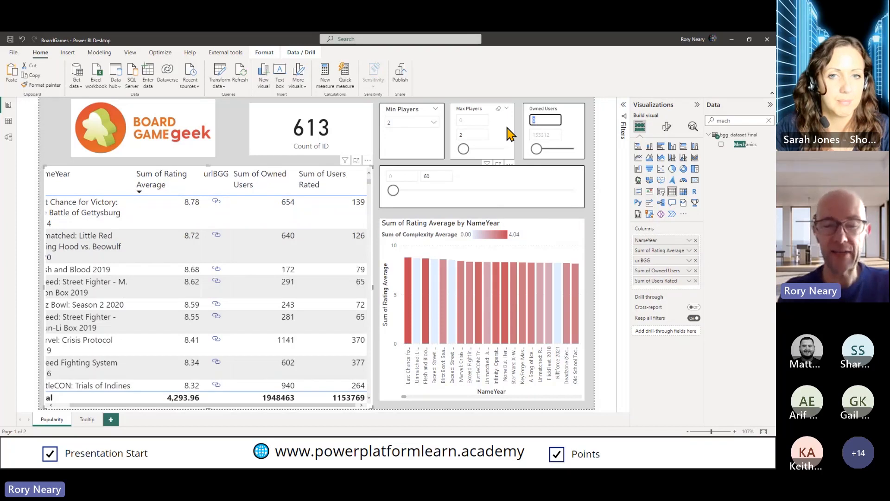
{"action": "type", "text": "5000"}
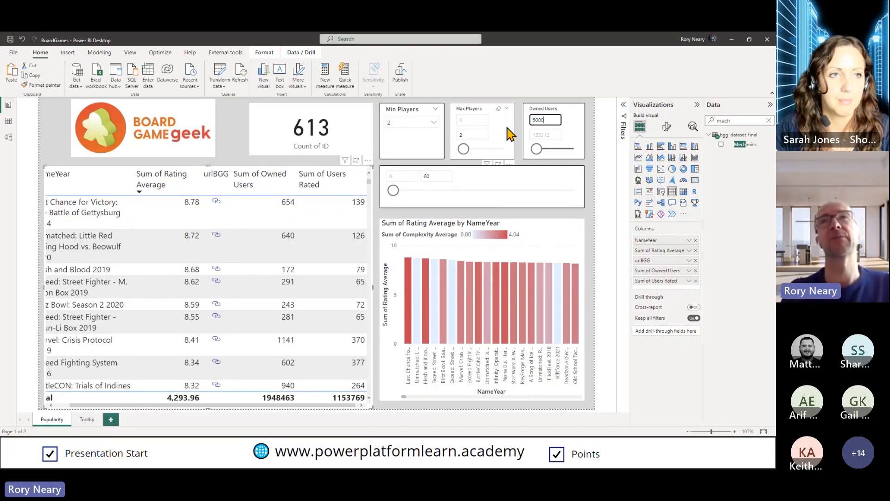
{"action": "left_click", "coordinate": [589, 124]}
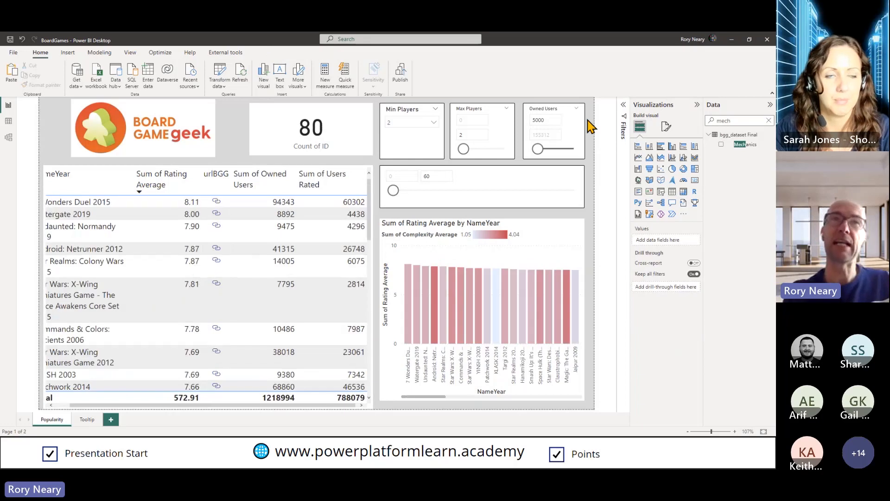
Look through the filtered list of games in the table visual, starting from the NameYear column
{"action": "left_click", "coordinate": [65, 406]}
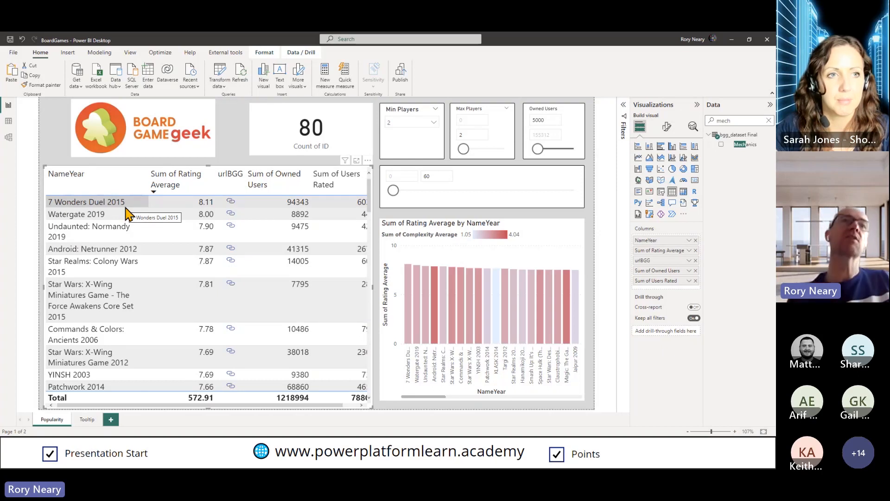
{"action": "scroll", "coordinate": [131, 324], "scroll_direction": "down", "scroll_amount": 3}
{"action": "scroll", "coordinate": [131, 324], "scroll_direction": "down", "scroll_amount": 5}
{"action": "scroll", "coordinate": [131, 325], "scroll_direction": "up", "scroll_amount": 8}
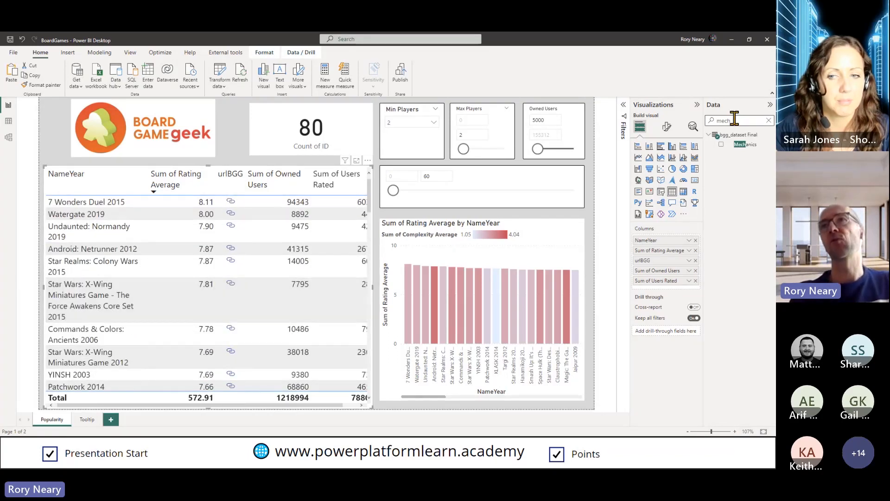
Find the Year Published field by searching for "year", add it to the games table and place it directly after NameYear
{"action": "key", "text": "BackSpace"}
{"action": "key", "text": "BackSpace"}
{"action": "key", "text": "BackSpace"}
{"action": "key", "text": "BackSpace"}
{"action": "type", "text": "year"}
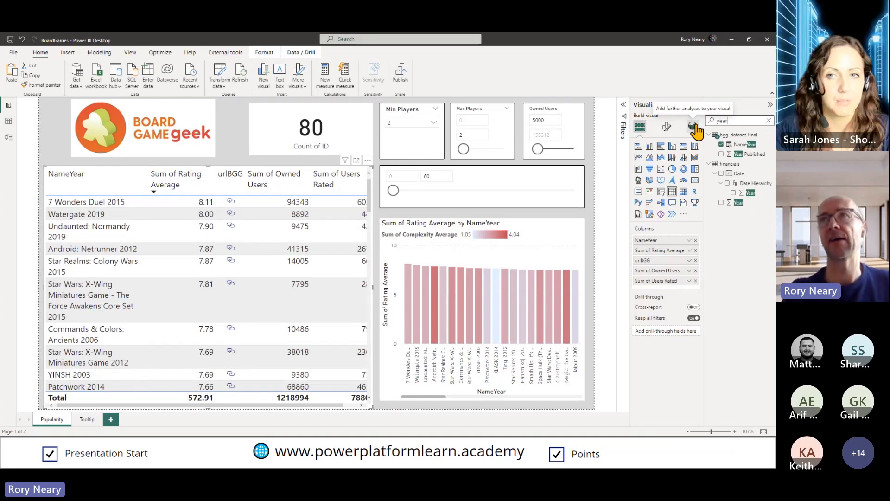
{"action": "left_click_drag", "start_coordinate": [749, 154], "coordinate": [154, 223]}
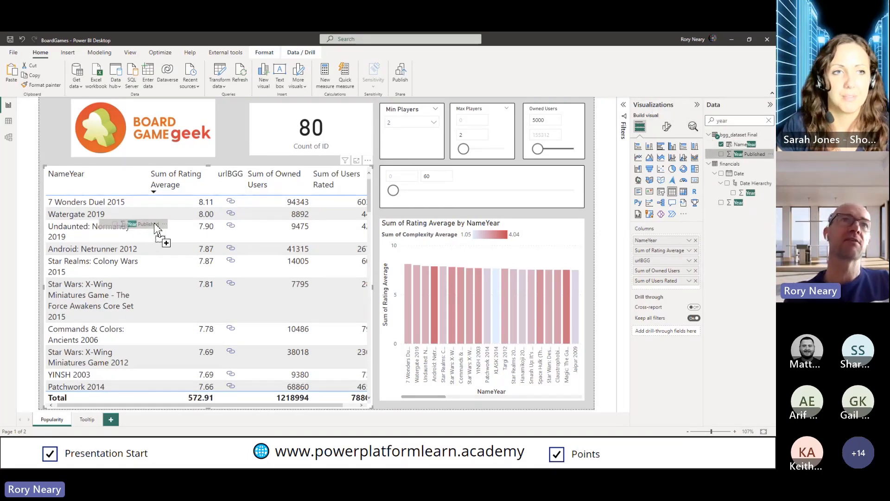
{"action": "left_click", "coordinate": [343, 405]}
{"action": "left_click_drag", "start_coordinate": [660, 300], "coordinate": [664, 252]}
Set Year Published to Don't summarize and sort the games table by it in descending order
{"action": "left_click", "coordinate": [689, 251]}
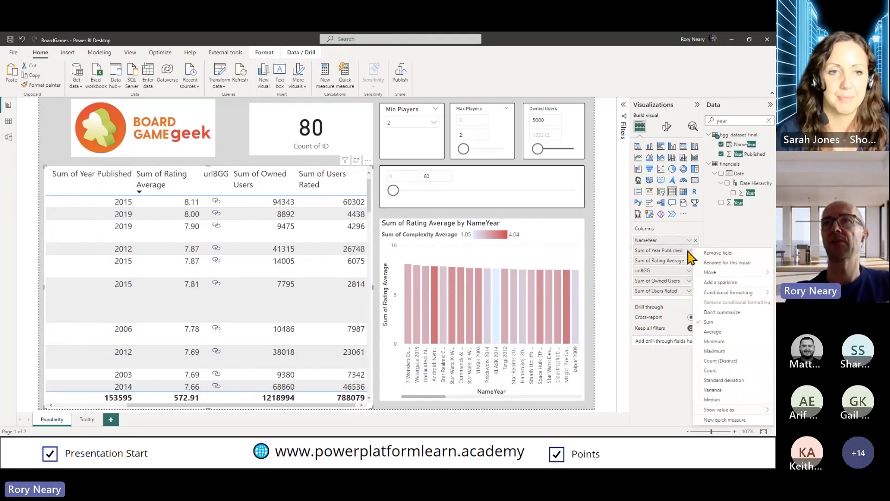
{"action": "left_click", "coordinate": [727, 313]}
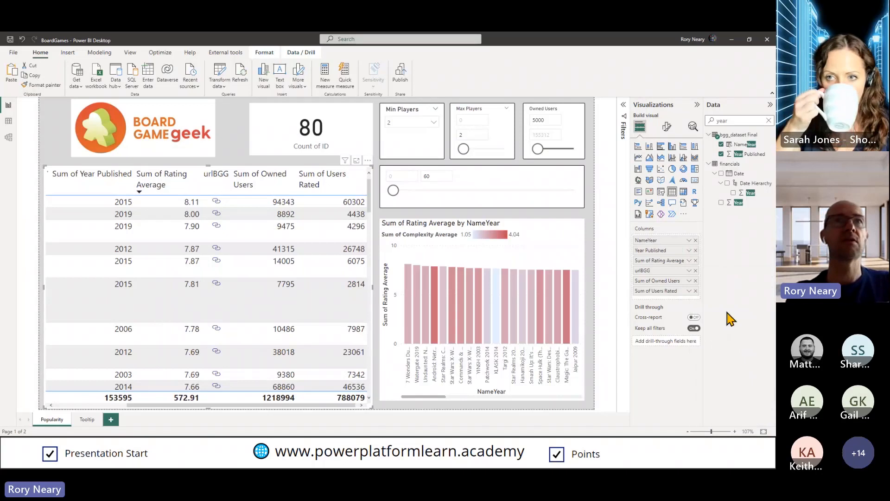
{"action": "left_click", "coordinate": [110, 405]}
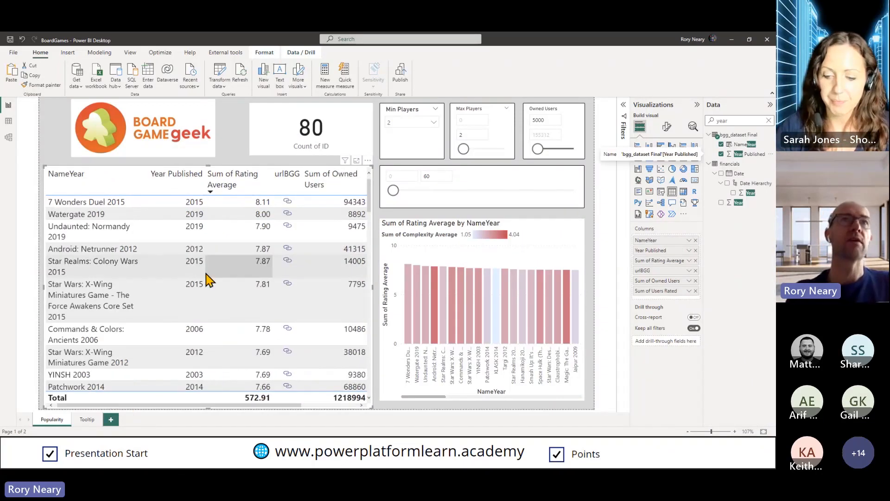
{"action": "left_click", "coordinate": [194, 190]}
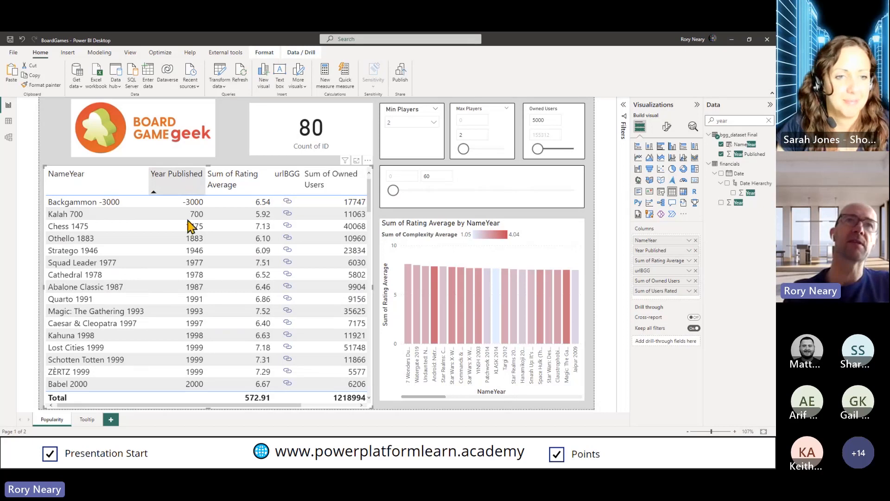
{"action": "left_click", "coordinate": [190, 183]}
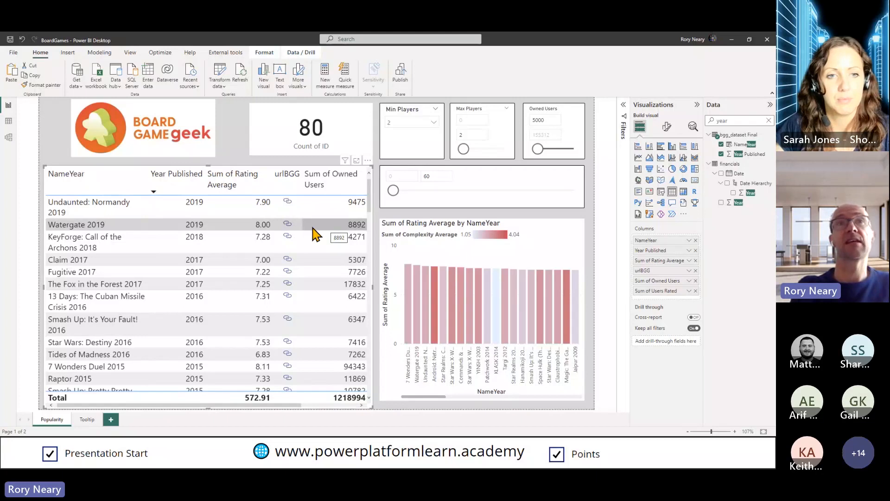
Open the BoardGameGeek link for Watergate 2019 from the table and view the game's page outside full-screen mode
{"action": "left_click", "coordinate": [288, 226]}
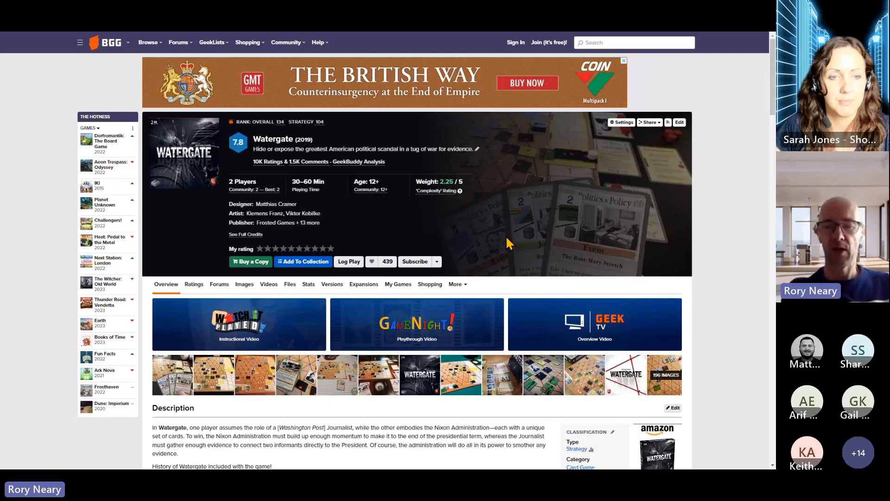
{"action": "key", "text": "F11"}
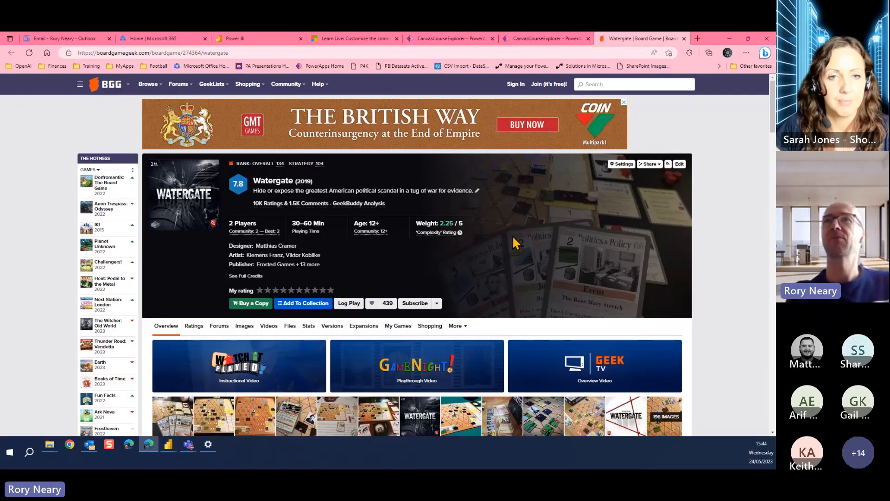
{"action": "scroll", "coordinate": [728, 296], "scroll_direction": "down", "scroll_amount": 1}
{"action": "scroll", "coordinate": [728, 296], "scroll_direction": "up", "scroll_amount": 1}
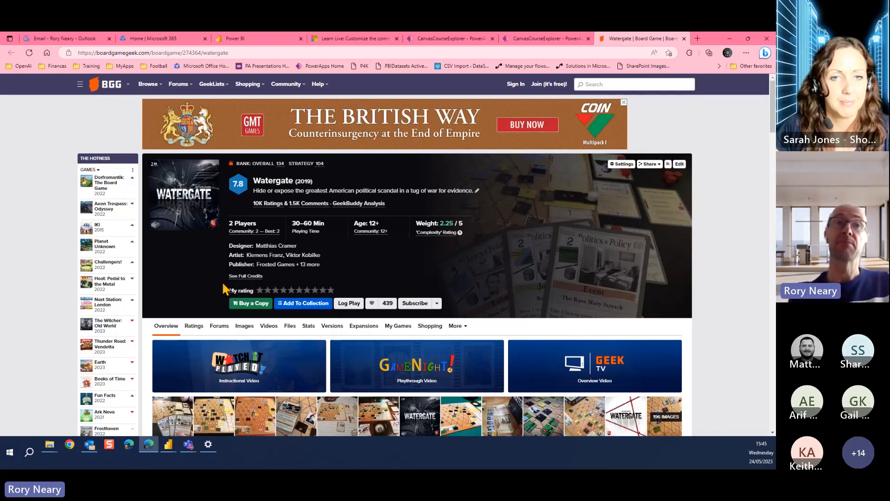
Switch from the game's web page back to Power BI Desktop and bring up the blank Untitled report in a maximized window
{"action": "mouse_move", "coordinate": [168, 445]}
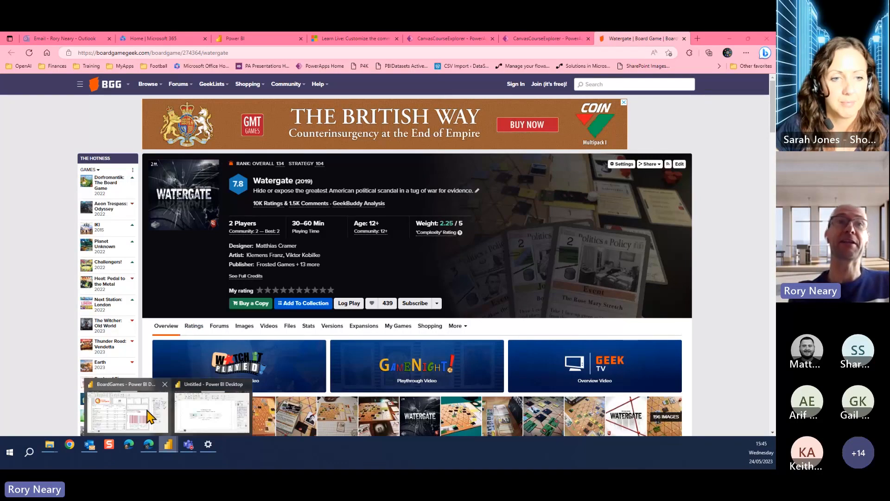
{"action": "left_click", "coordinate": [150, 416]}
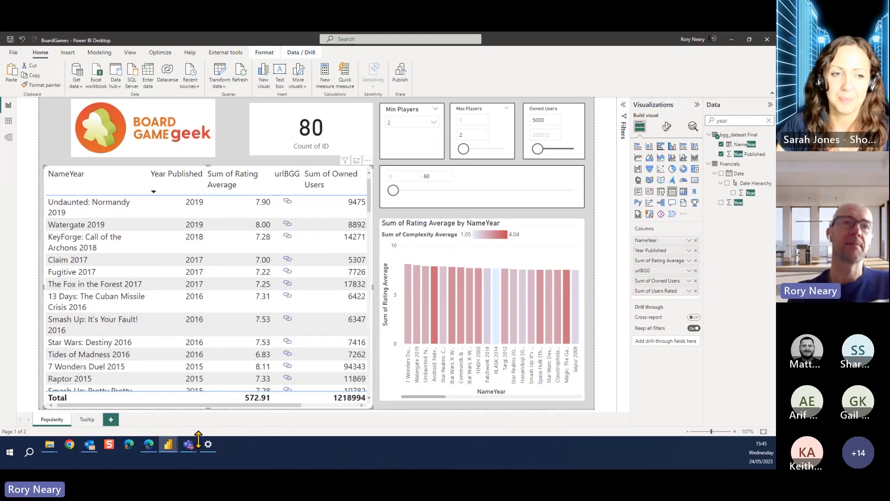
{"action": "mouse_move", "coordinate": [167, 445]}
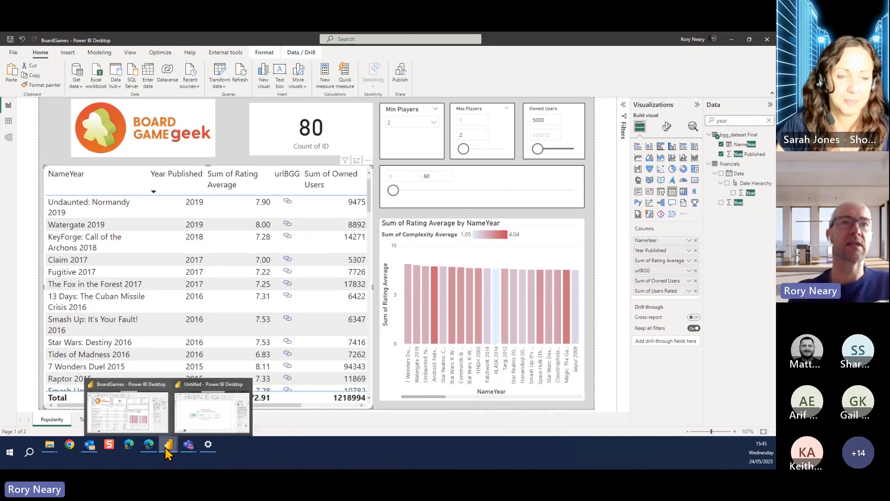
{"action": "left_click", "coordinate": [210, 408]}
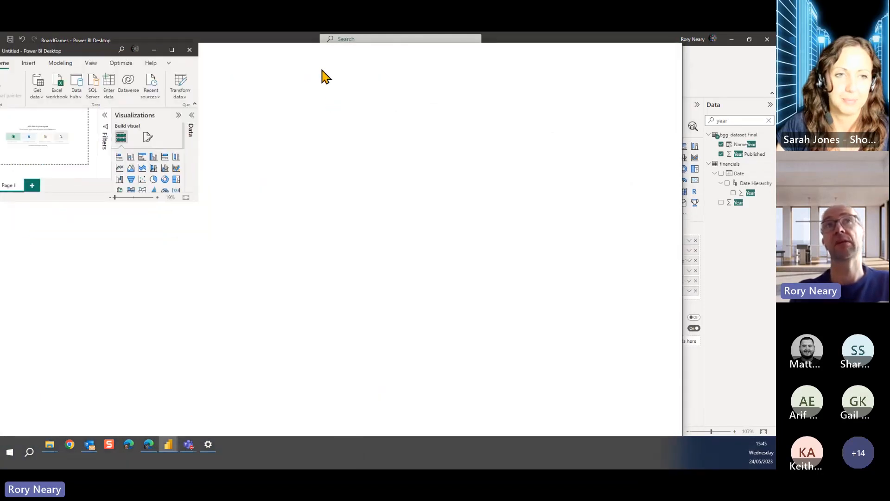
{"action": "left_click", "coordinate": [650, 42]}
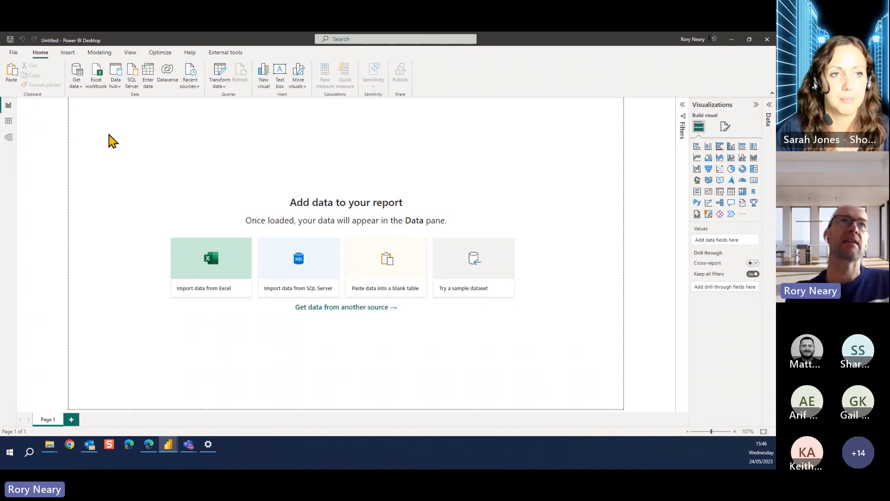
Open the full list of Get Data connectors and search it for "dataver"
{"action": "left_click", "coordinate": [80, 87]}
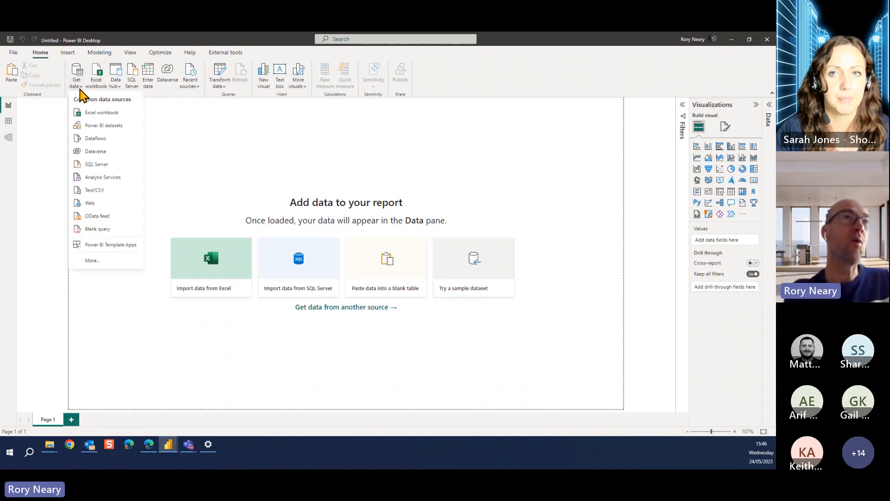
{"action": "left_click", "coordinate": [98, 263]}
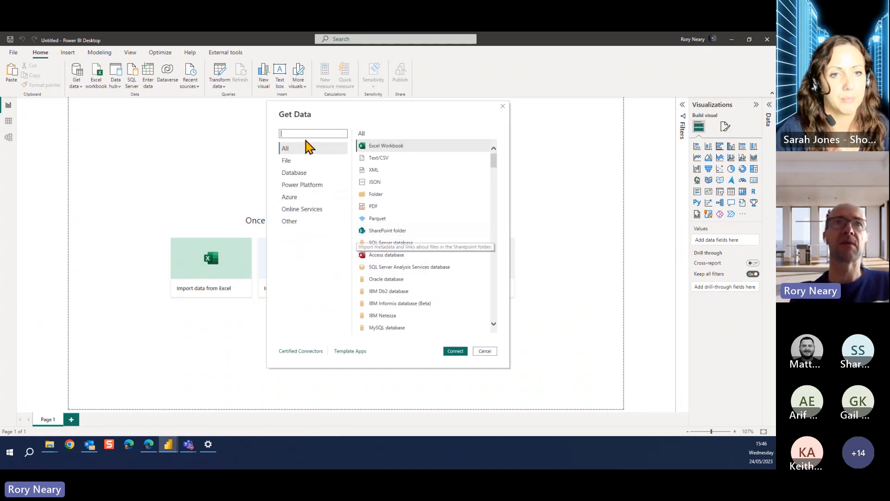
{"action": "type", "text": "dataver"}
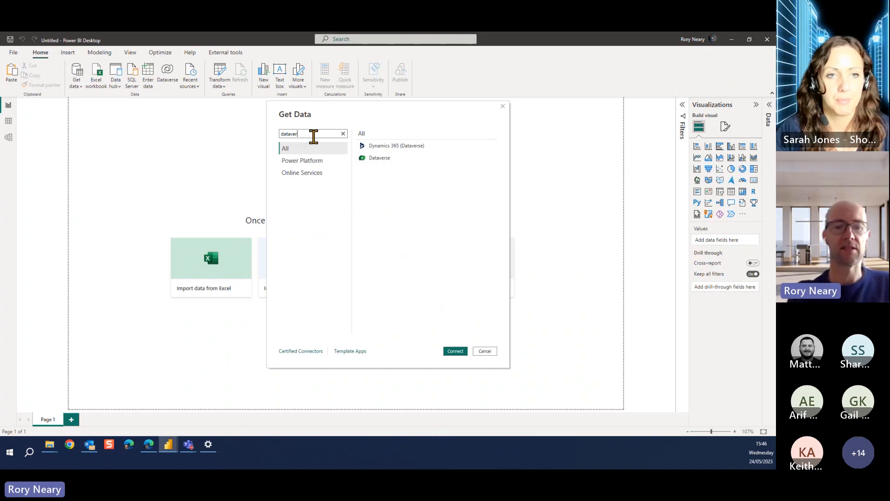
Search the connectors for "sql" and clear the search to restore the full list
{"action": "left_click_drag", "start_coordinate": [313, 136], "coordinate": [277, 143]}
{"action": "type", "text": "s"}
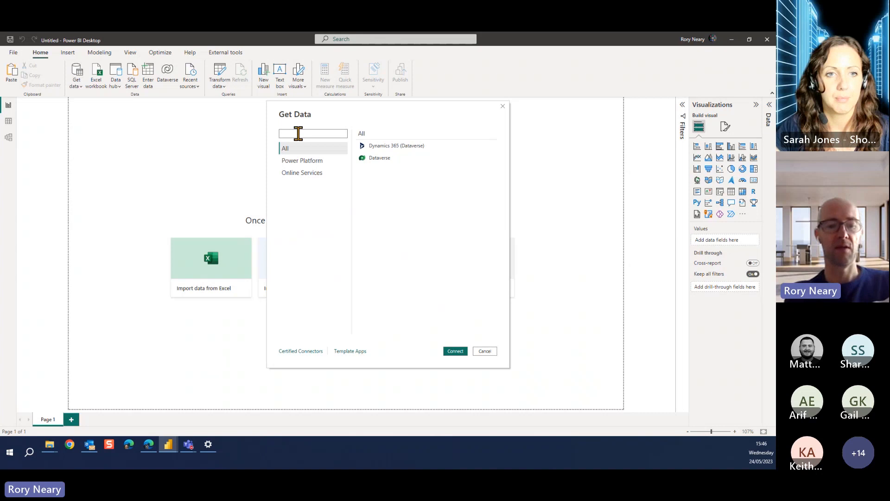
{"action": "type", "text": "sql"}
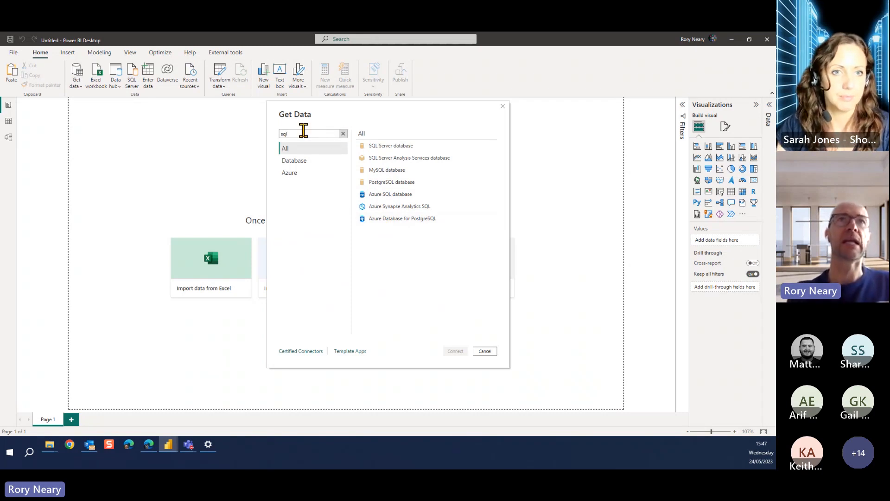
{"action": "key", "text": "BackSpace"}
{"action": "key", "text": "BackSpace"}
{"action": "key", "text": "BackSpace"}
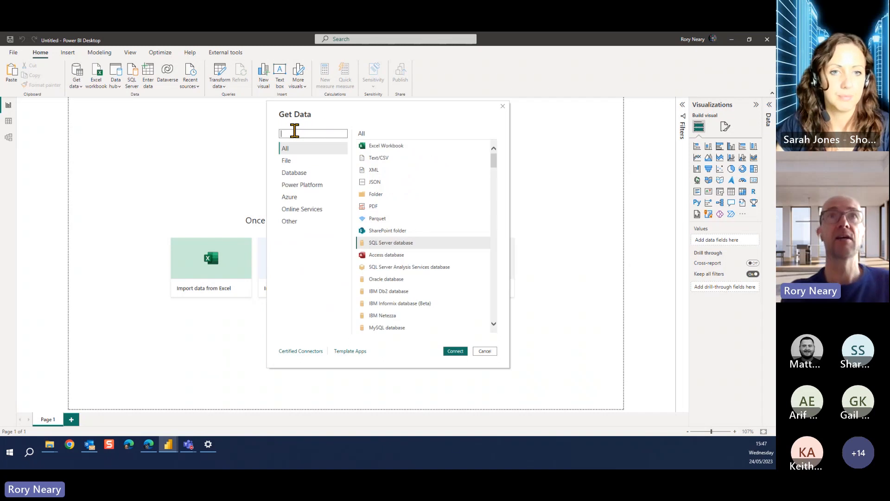
Connect to the Excel workbook BoardGames.xlsx in the archive folder under Downloads
{"action": "left_click", "coordinate": [384, 145]}
{"action": "left_click", "coordinate": [454, 351]}
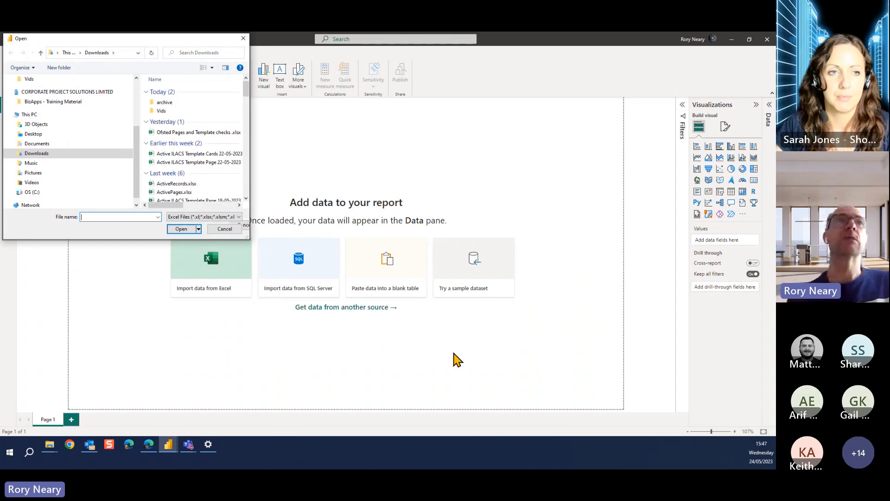
{"action": "double_click", "coordinate": [167, 103]}
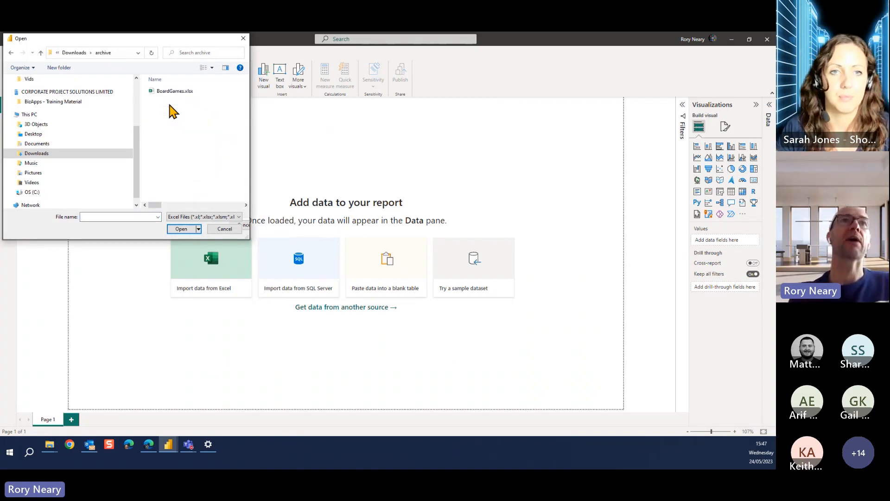
{"action": "left_click", "coordinate": [175, 92]}
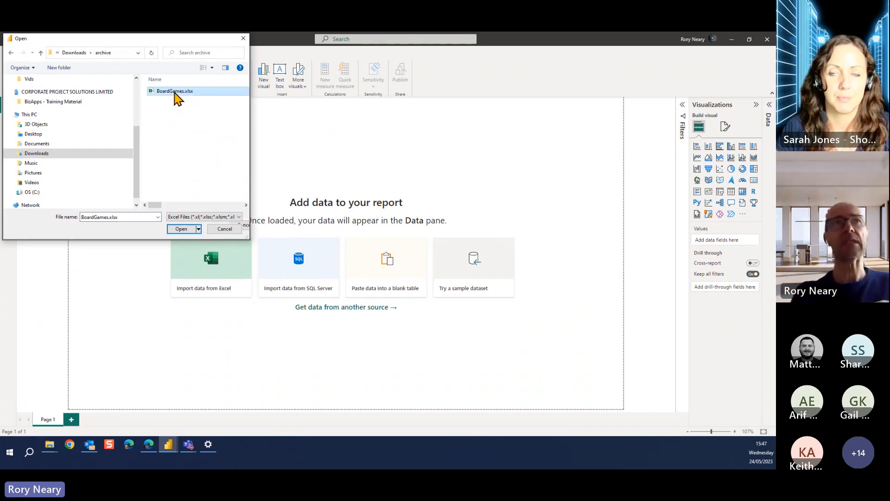
{"action": "left_click", "coordinate": [178, 230]}
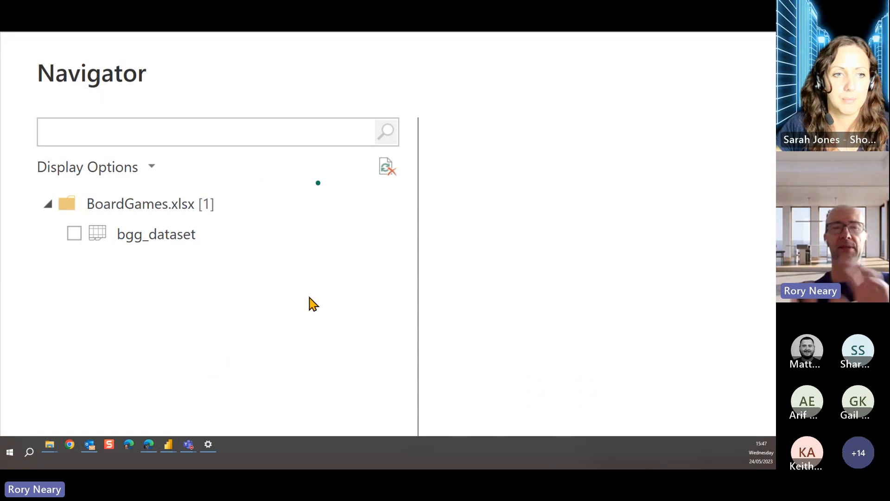
Select the bgg_dataset sheet and load it for transformation in a maximized Power Query Editor window
{"action": "left_click", "coordinate": [75, 234]}
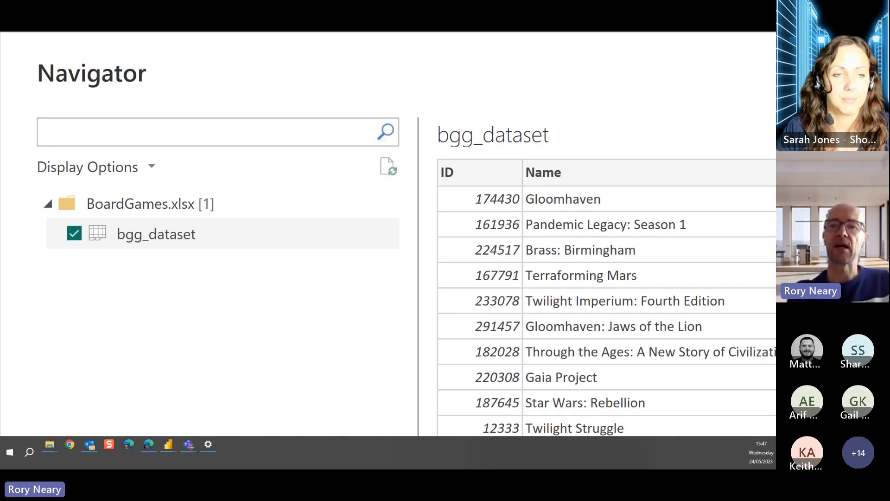
{"action": "key", "text": "Escape"}
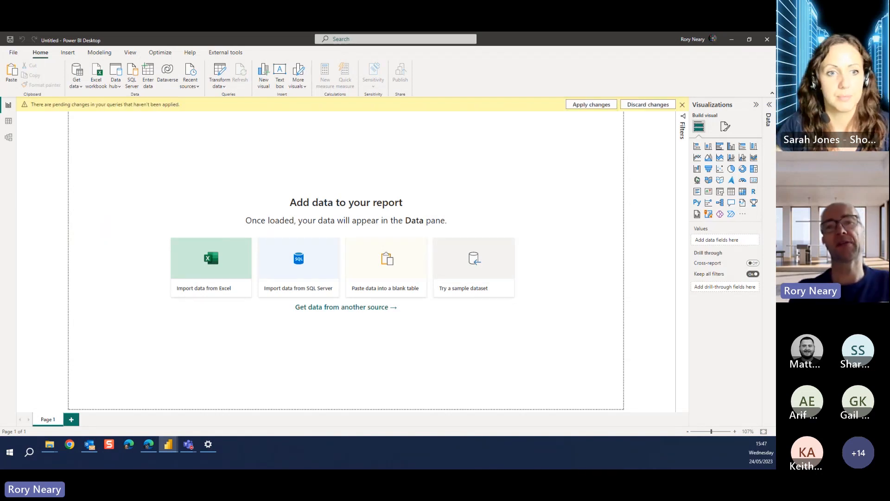
{"action": "left_click_drag", "start_coordinate": [257, 466], "coordinate": [323, 42]}
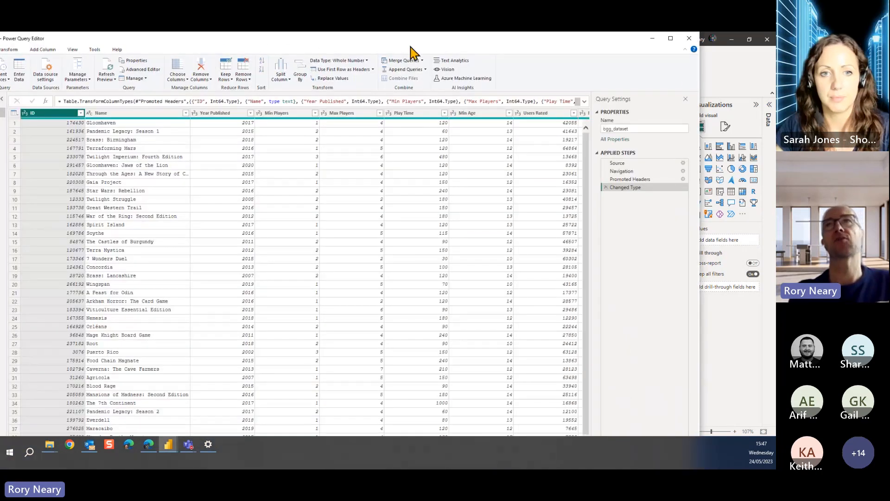
{"action": "left_click", "coordinate": [675, 40]}
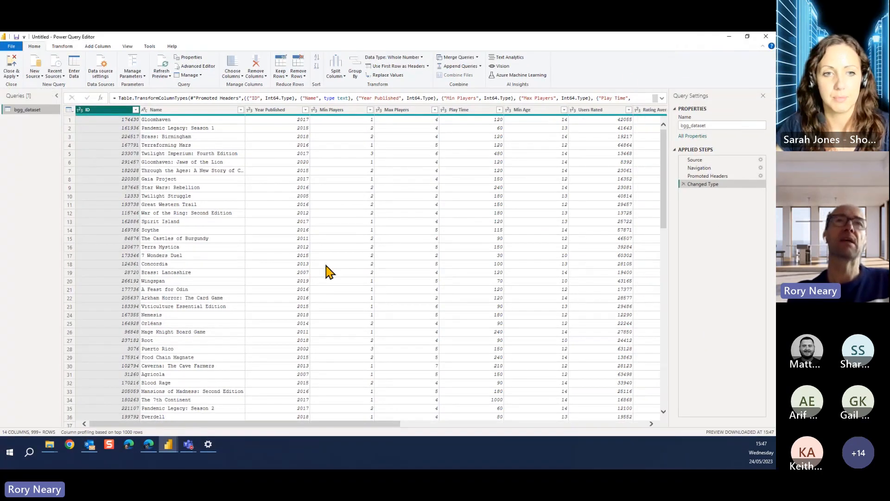
Examine the bgg_dataset columns from ID and Name across to Mechanics and Domains
{"action": "left_click", "coordinate": [189, 122]}
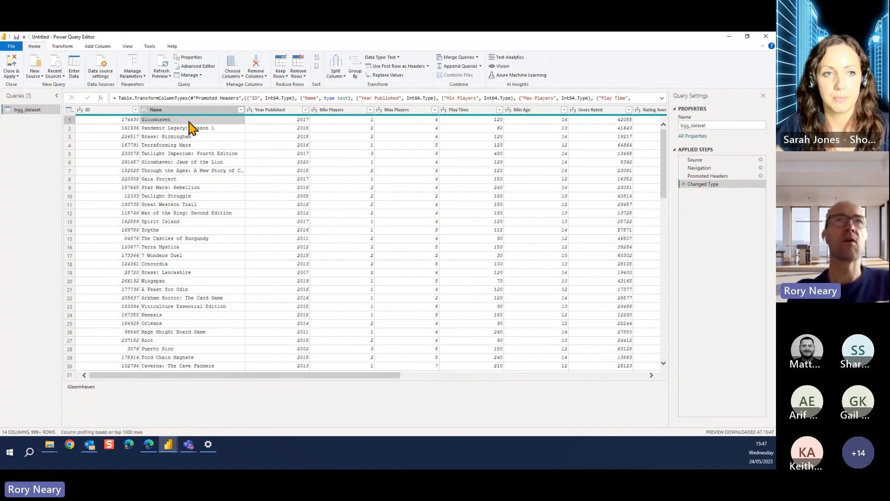
{"action": "key", "text": "Right"}
{"action": "key", "text": "Right"}
{"action": "key", "text": "Right"}
{"action": "key", "text": "Right"}
{"action": "key", "text": "Right"}
{"action": "key", "text": "Right"}
{"action": "key", "text": "Left"}
{"action": "key", "text": "Left"}
{"action": "key", "text": "Left"}
{"action": "key", "text": "Left"}
{"action": "key", "text": "Left"}
{"action": "key", "text": "Left"}
{"action": "key", "text": "Left"}
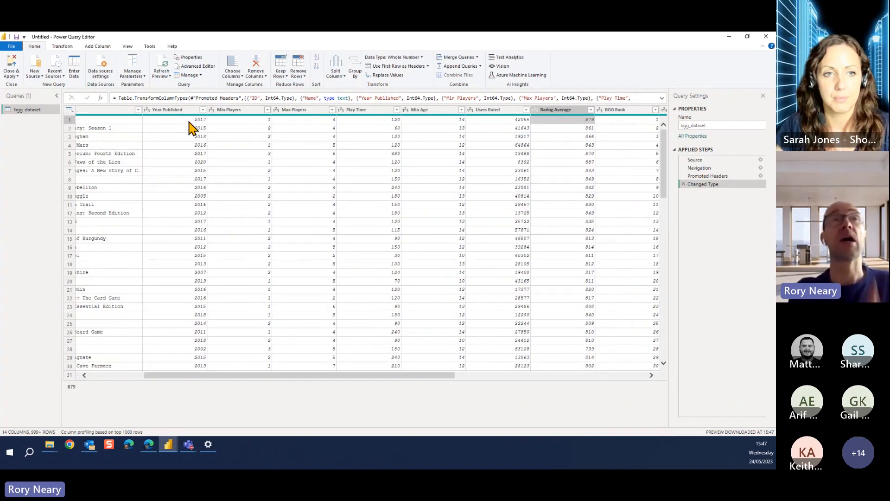
{"action": "key", "text": "Left"}
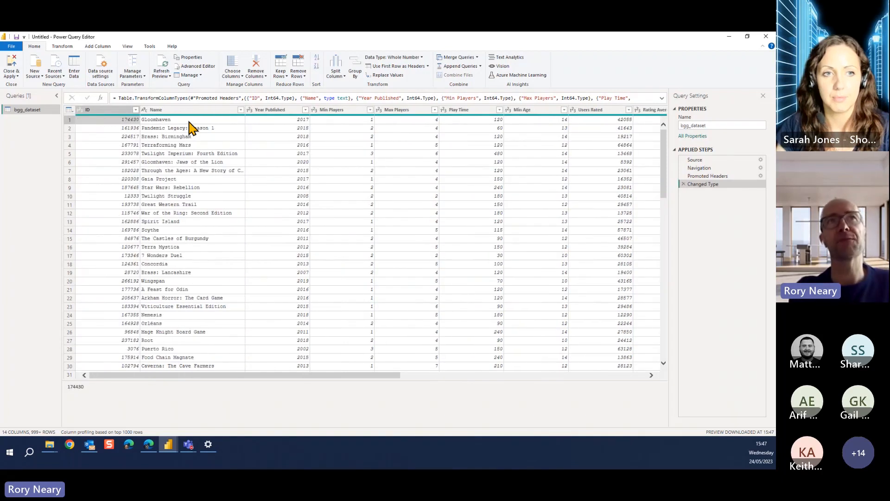
{"action": "key", "text": "Right"}
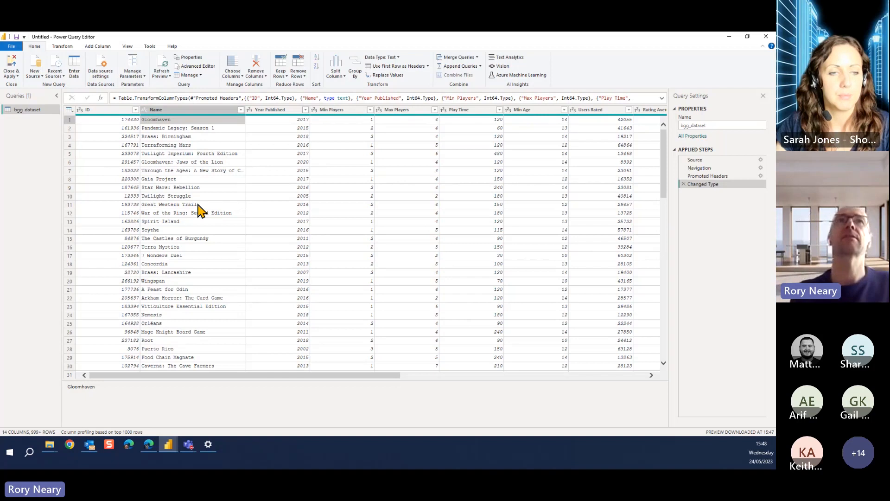
{"action": "left_click_drag", "start_coordinate": [345, 375], "coordinate": [605, 374]}
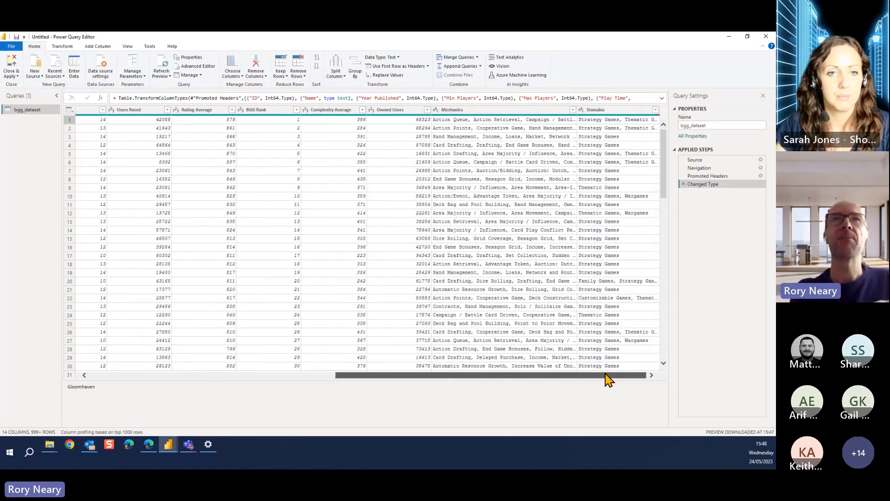
{"action": "left_click", "coordinate": [525, 111]}
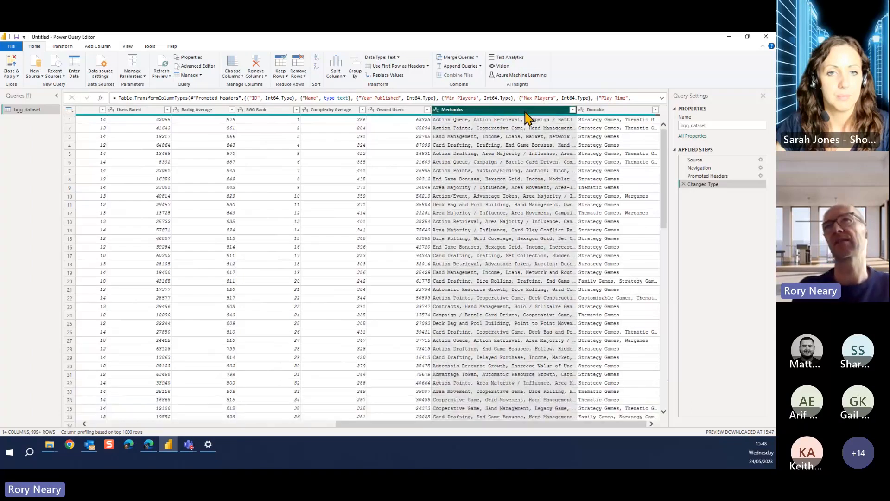
{"action": "left_click", "coordinate": [611, 112]}
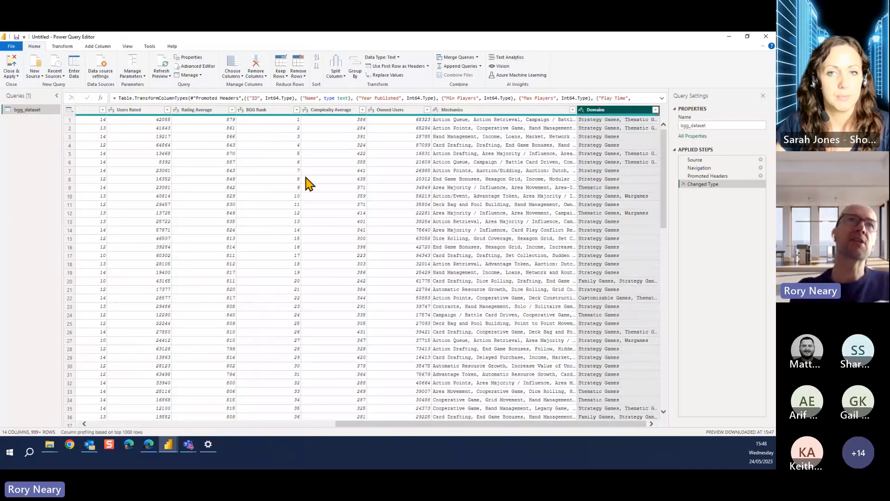
{"action": "left_click", "coordinate": [202, 113]}
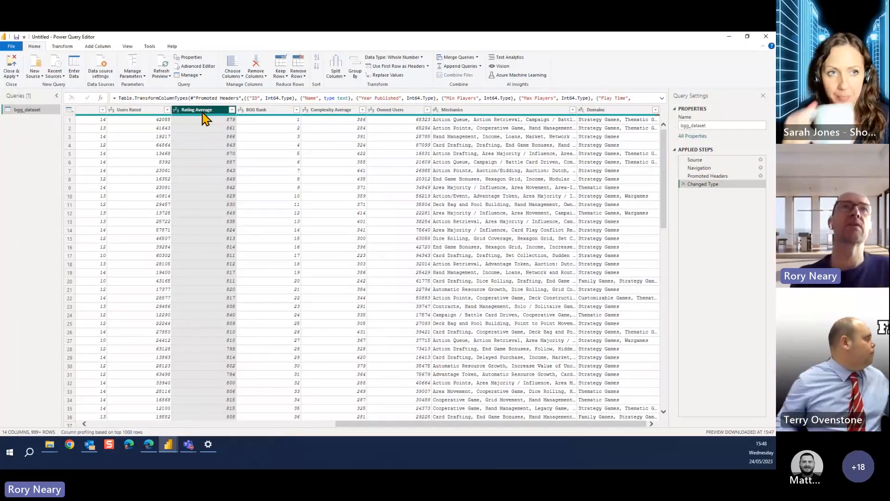
{"action": "left_click", "coordinate": [327, 112], "text": "ctrl"}
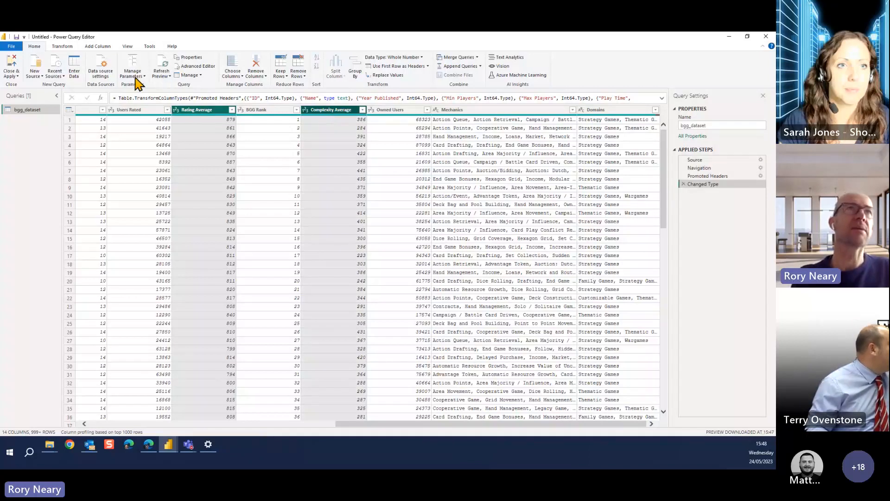
{"action": "left_click", "coordinate": [63, 48]}
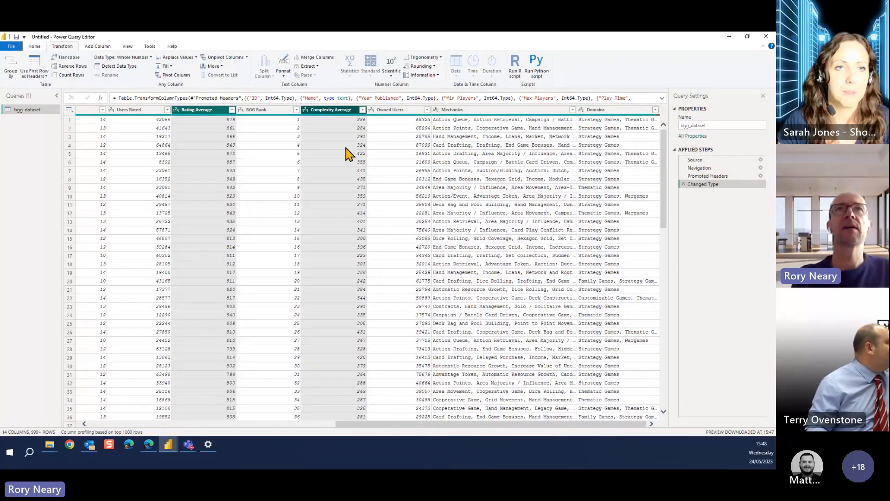
{"action": "left_click", "coordinate": [35, 48]}
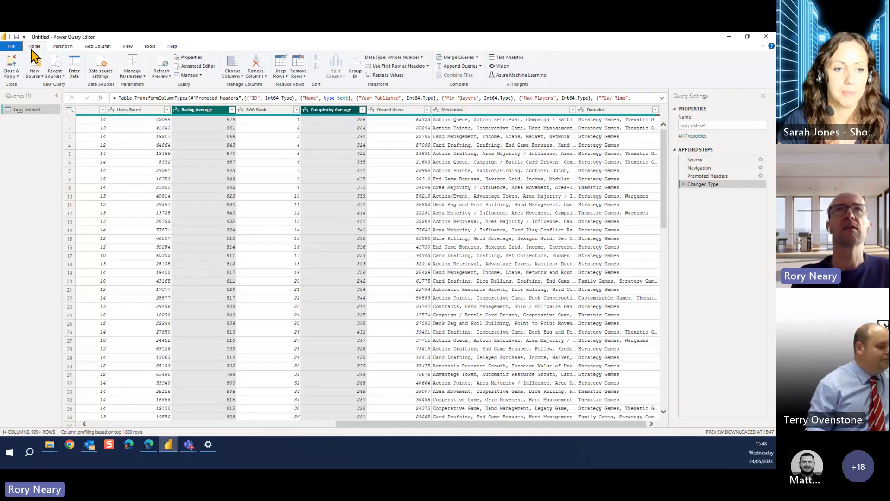
{"action": "left_click", "coordinate": [63, 47]}
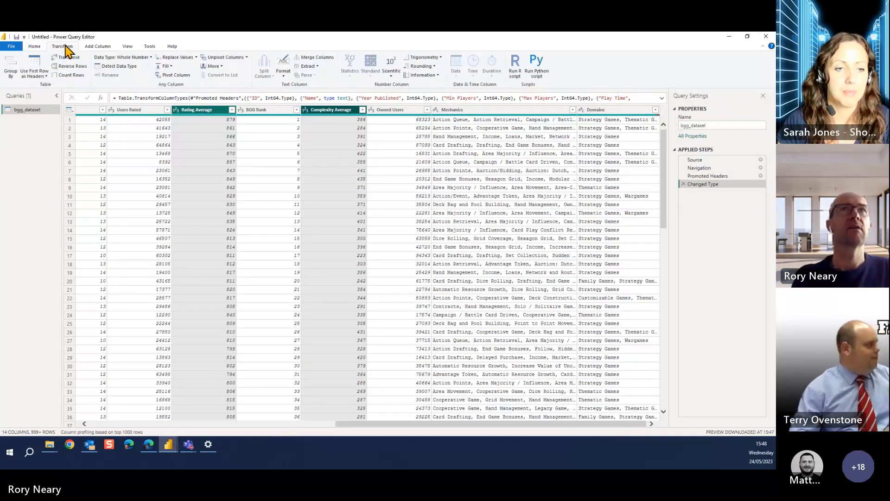
{"action": "left_click", "coordinate": [392, 77]}
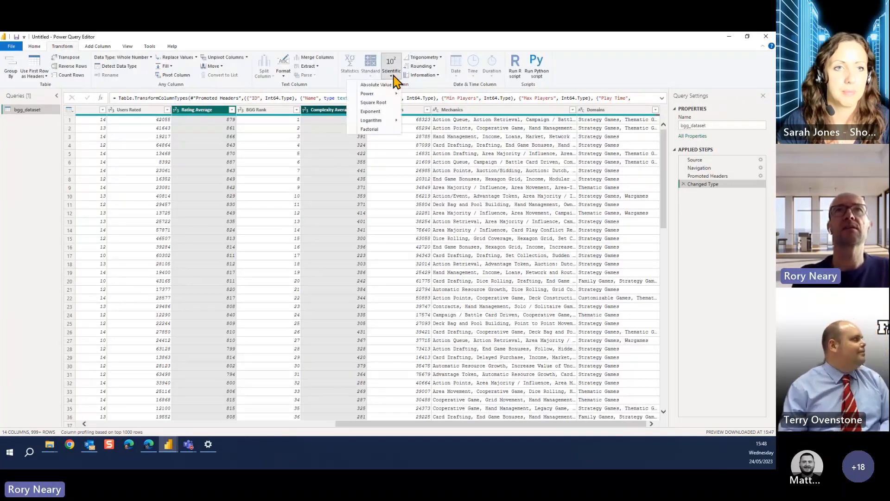
Multiply the values in the Rating Average column by 0.01
{"action": "left_click", "coordinate": [214, 111]}
{"action": "left_click", "coordinate": [214, 111]}
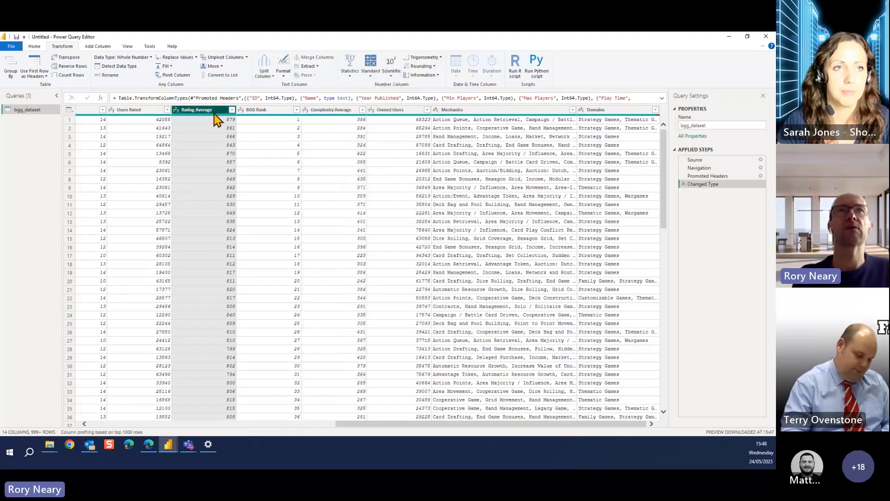
{"action": "left_click", "coordinate": [371, 76]}
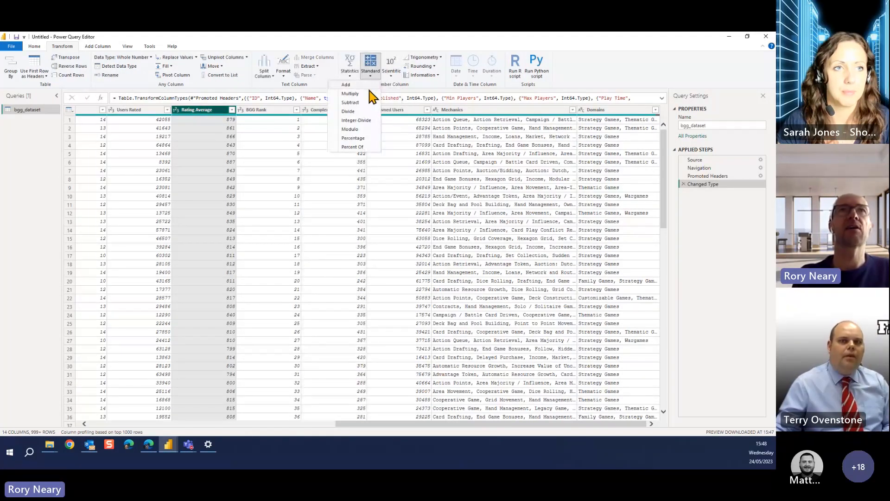
{"action": "left_click", "coordinate": [369, 98]}
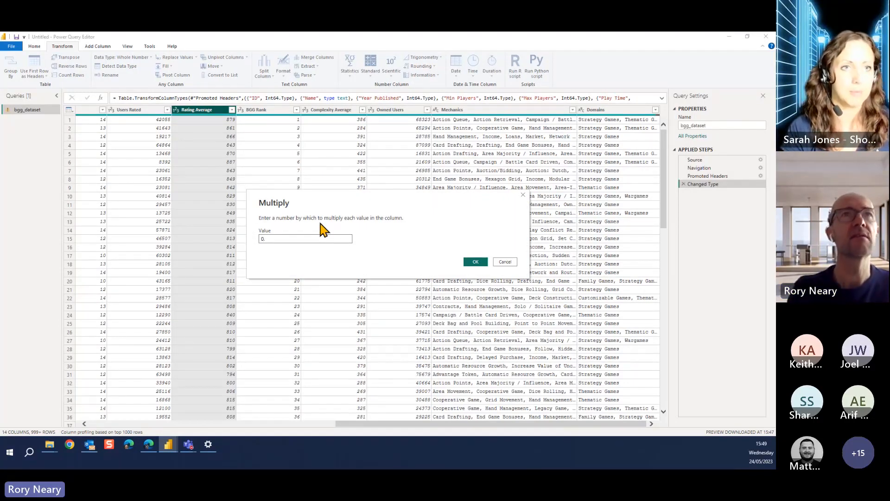
{"action": "type", "text": "01"}
{"action": "left_click", "coordinate": [477, 262]}
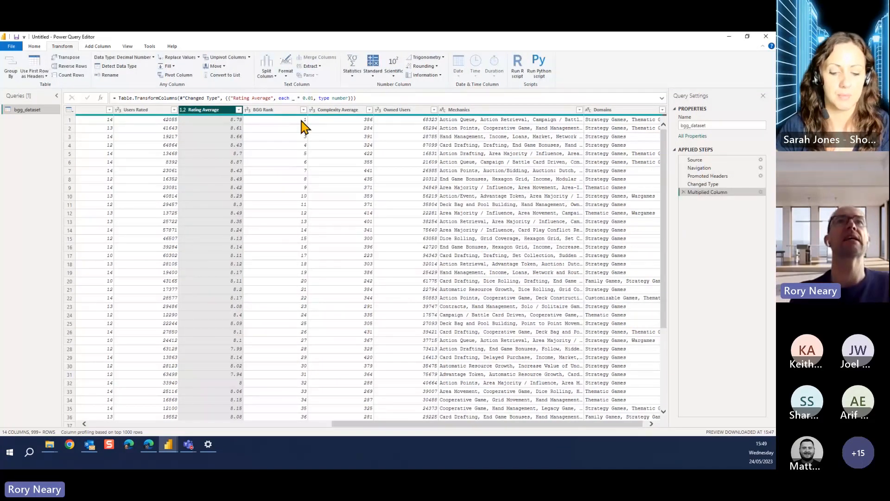
Multiply the values in the Complexity Average column by 0.01
{"action": "left_click", "coordinate": [330, 111]}
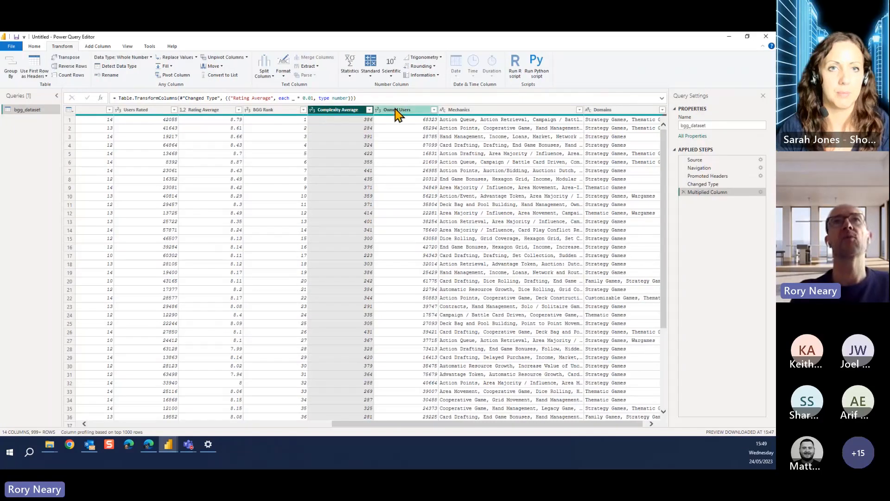
{"action": "left_click", "coordinate": [369, 75]}
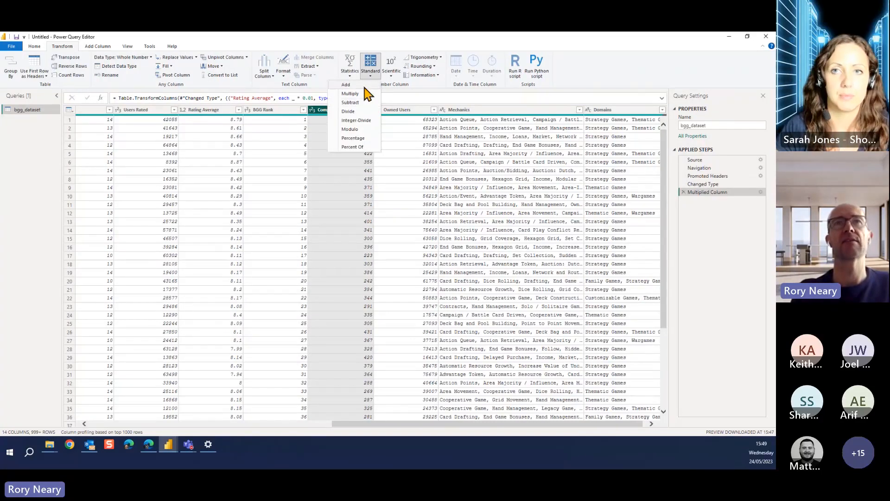
{"action": "left_click", "coordinate": [364, 94]}
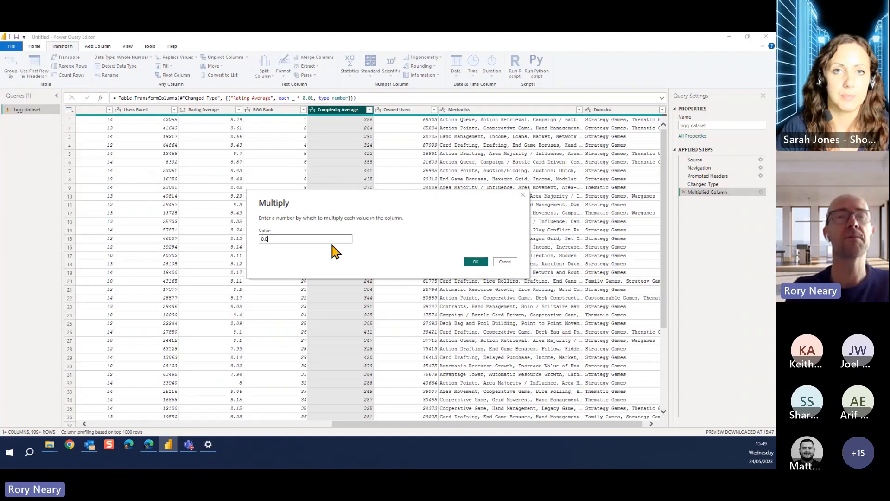
{"action": "left_click", "coordinate": [475, 262]}
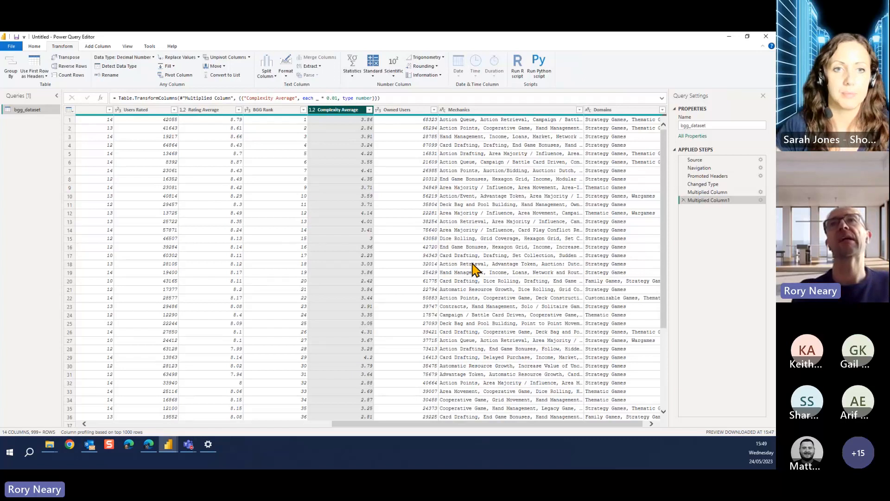
Examine the ID, Name and Year Published columns at the start of the bgg_dataset table
{"action": "left_click", "coordinate": [400, 110]}
{"action": "key", "text": "Left"}
{"action": "key", "text": "Left"}
{"action": "key", "text": "Left"}
{"action": "key", "text": "Left"}
{"action": "key", "text": "Left"}
{"action": "key", "text": "Left"}
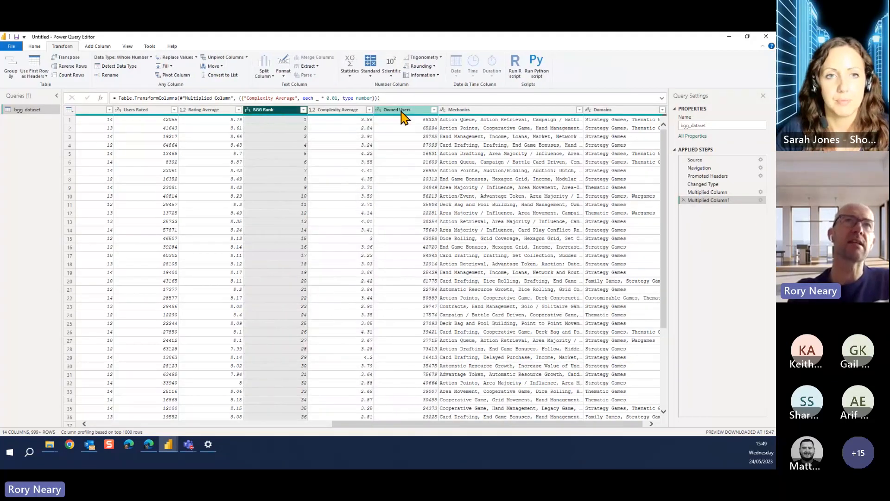
{"action": "key", "text": "Left"}
{"action": "key", "text": "Left"}
{"action": "key", "text": "Left"}
{"action": "key", "text": "Left"}
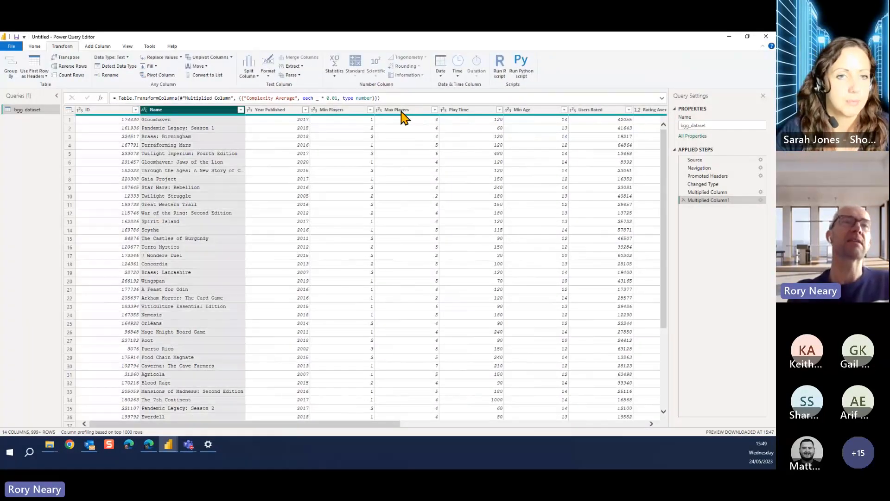
{"action": "left_click", "coordinate": [123, 121]}
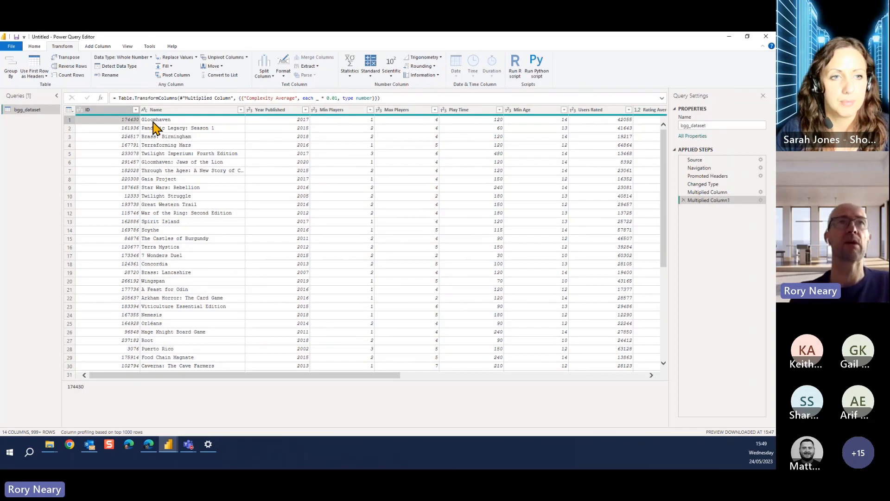
{"action": "left_click", "coordinate": [176, 111]}
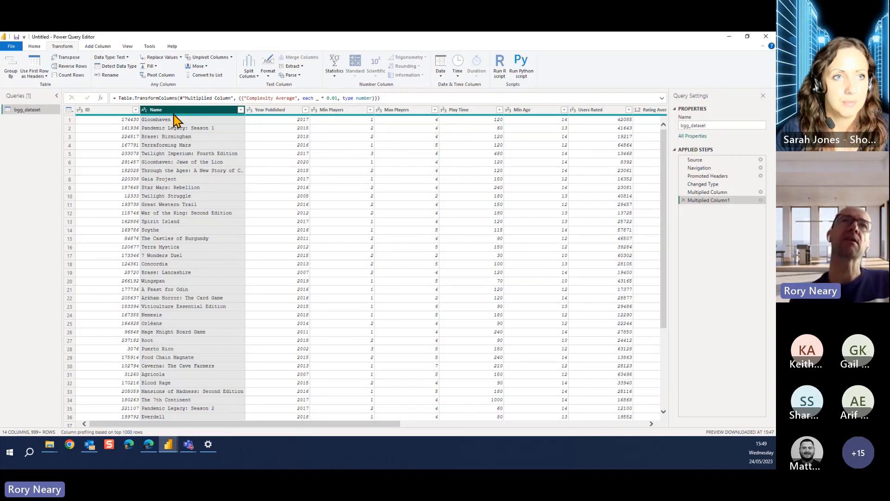
{"action": "left_click", "coordinate": [267, 111]}
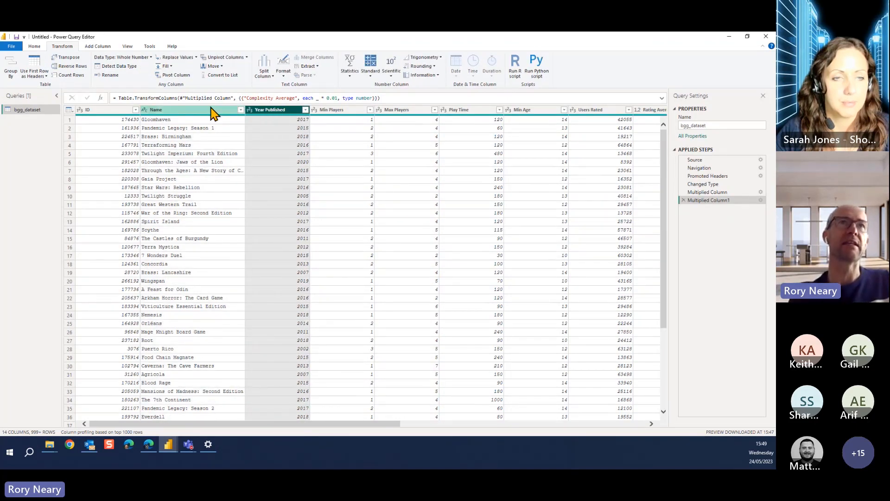
{"action": "left_click", "coordinate": [211, 109]}
{"action": "left_click", "coordinate": [271, 112]}
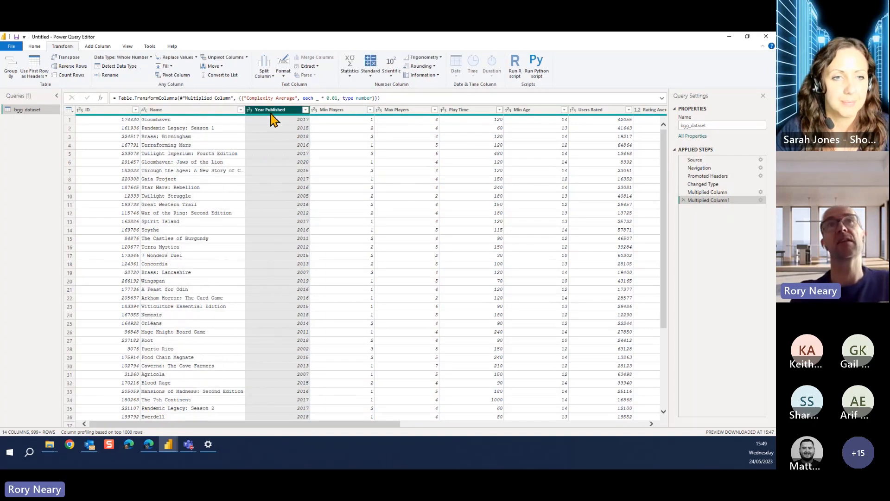
{"action": "left_click", "coordinate": [223, 111]}
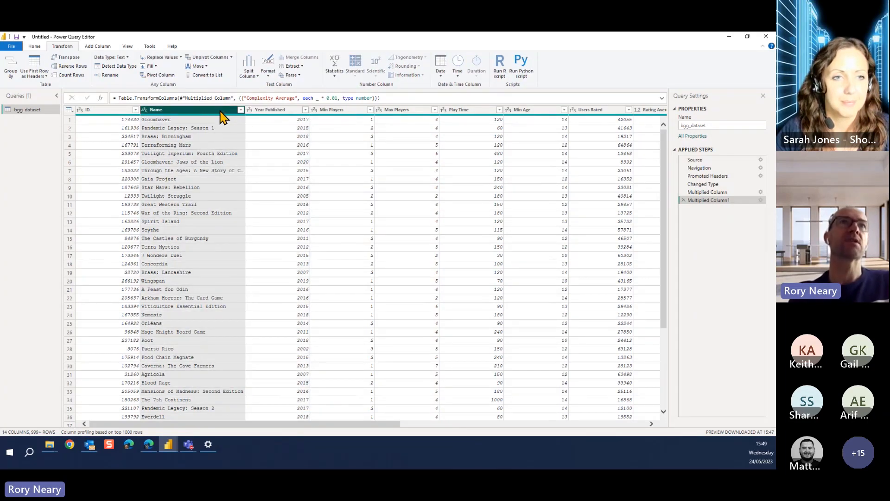
Start a new custom column named GameYear
{"action": "left_click", "coordinate": [98, 47]}
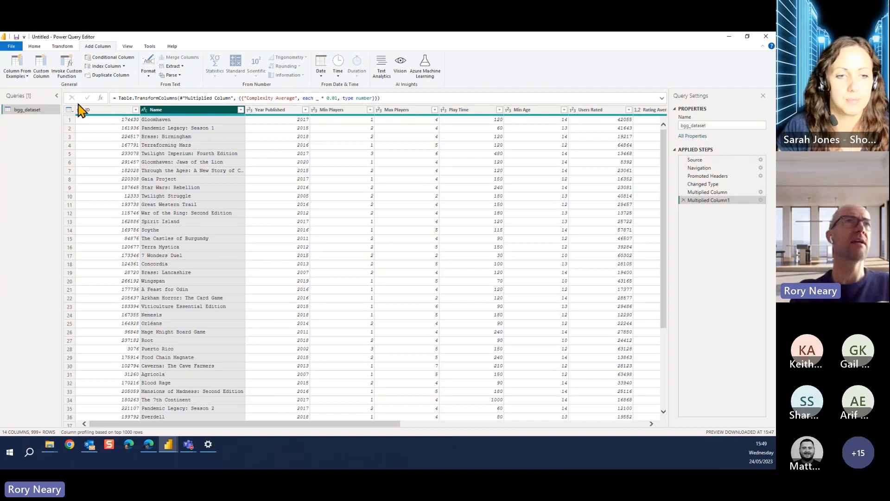
{"action": "left_click", "coordinate": [44, 69]}
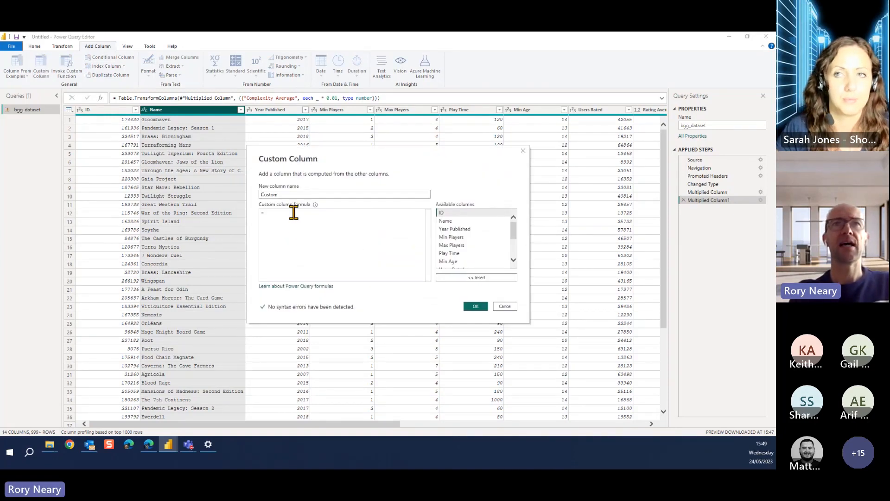
{"action": "left_click_drag", "start_coordinate": [288, 194], "coordinate": [250, 195]}
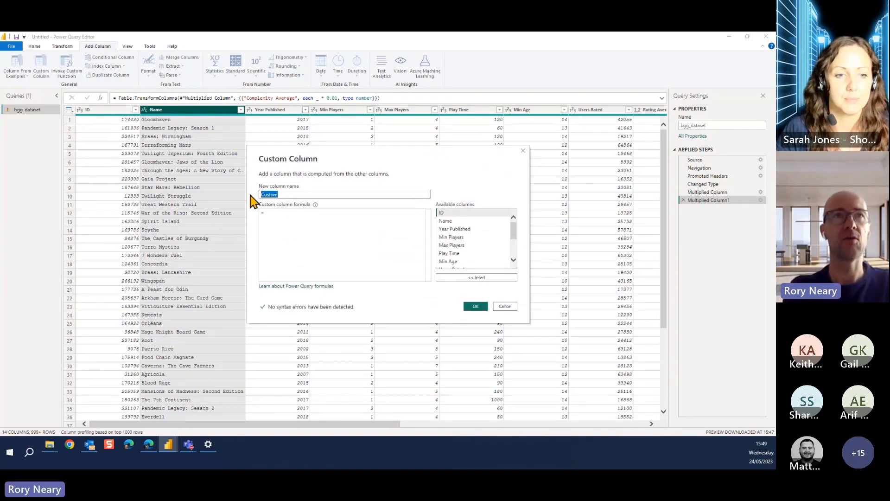
{"action": "type", "text": "GameYear"}
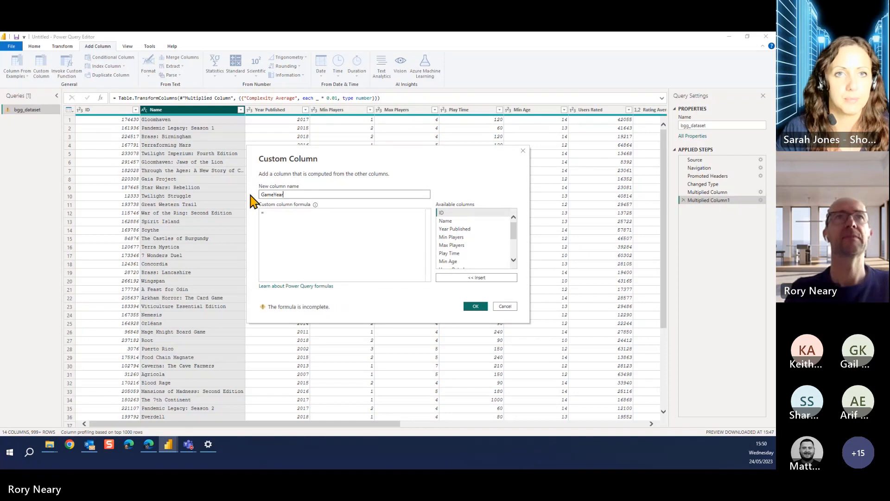
Define the GameYear column with the formula [Name] & " (" &[Year Published]&")" and add it to the table
{"action": "left_click", "coordinate": [269, 212]}
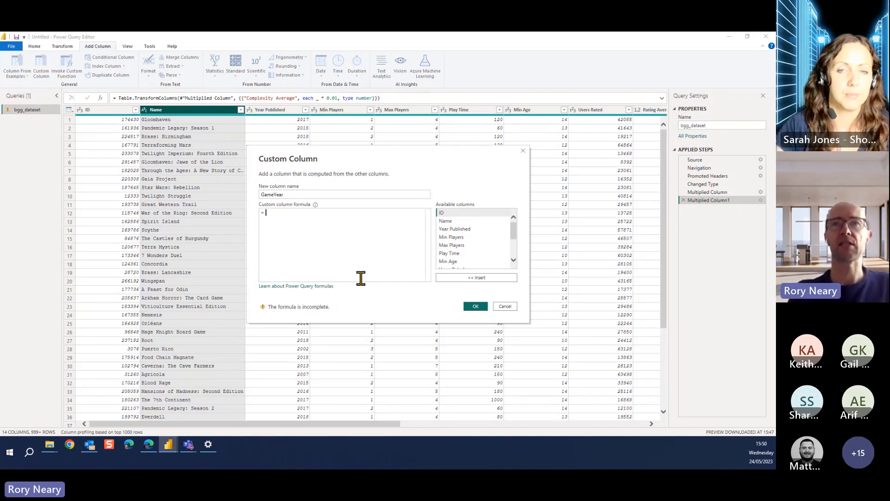
{"action": "double_click", "coordinate": [446, 221]}
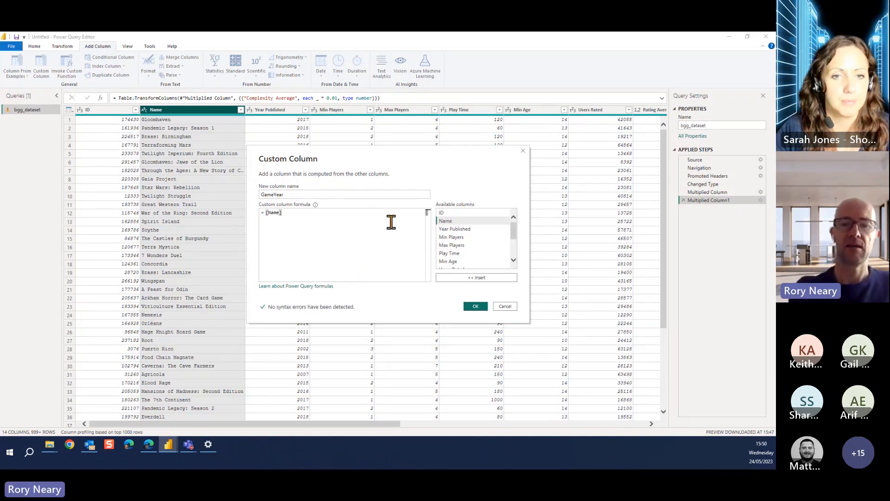
{"action": "type", "text": "&"}
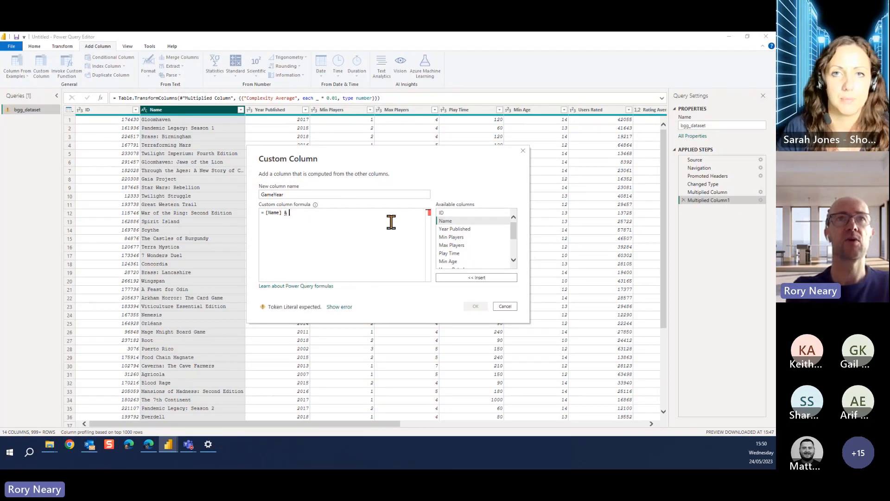
{"action": "type", "text": " \""}
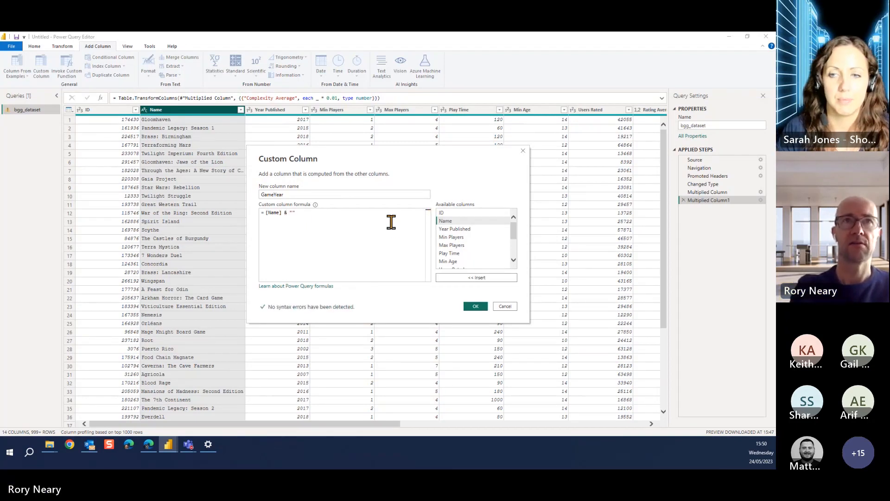
{"action": "type", "text": " (\" &"}
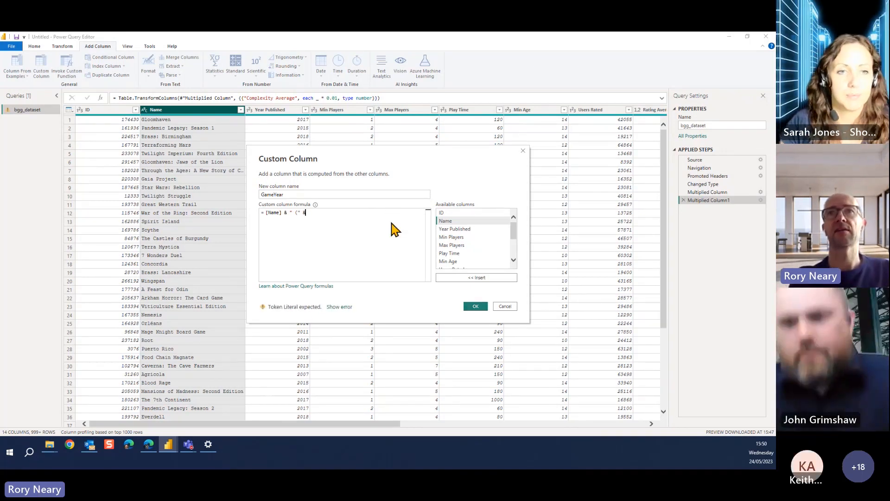
{"action": "left_click_drag", "start_coordinate": [513, 225], "coordinate": [512, 228]}
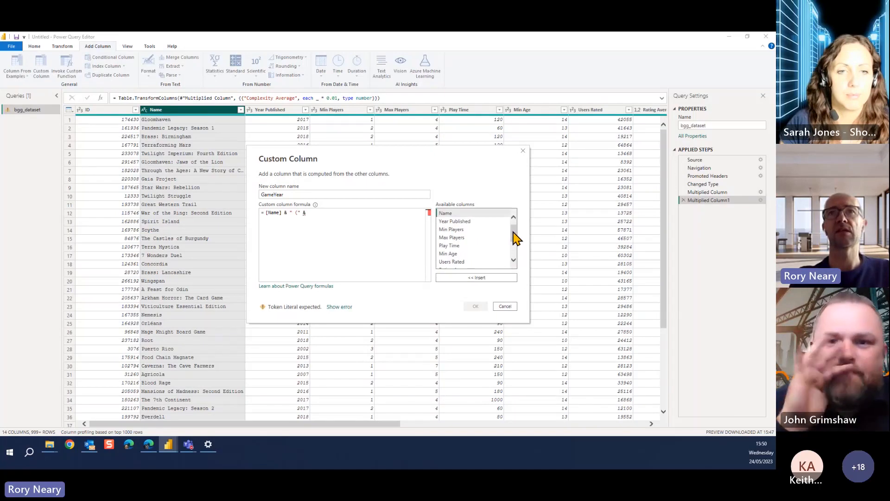
{"action": "left_click", "coordinate": [475, 222]}
{"action": "double_click", "coordinate": [475, 222]}
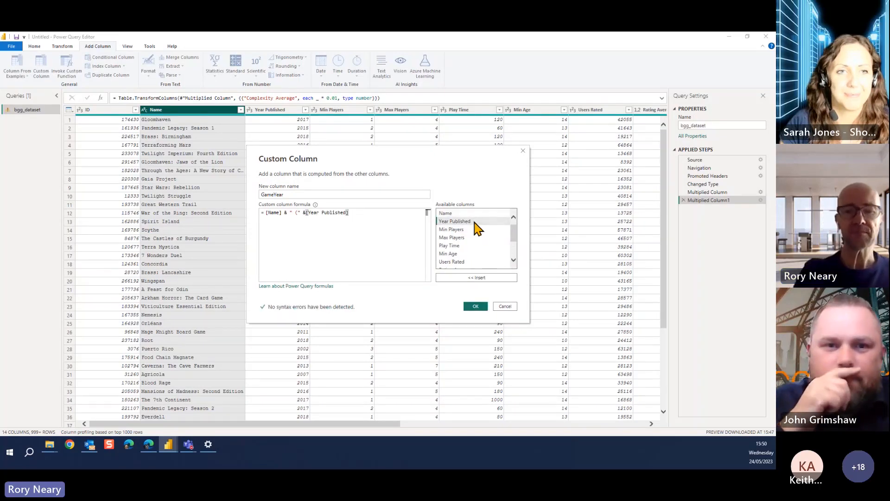
{"action": "type", "text": "&"}
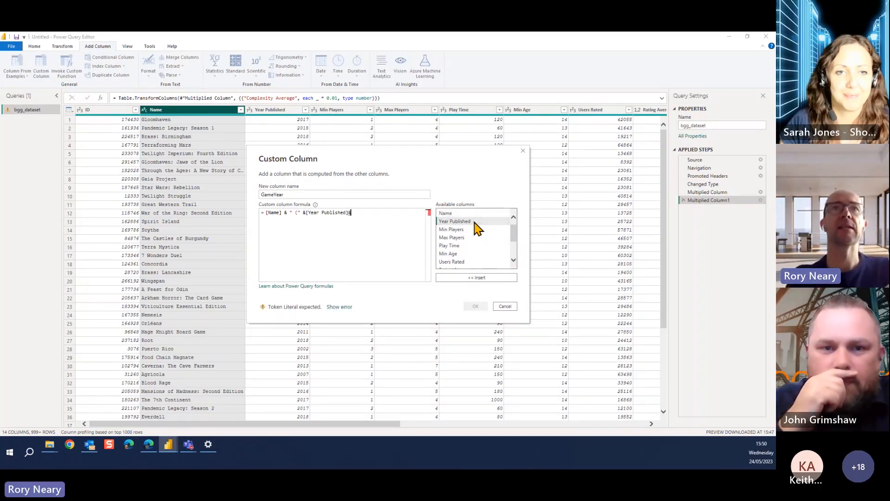
{"action": "type", "text": "\" "}
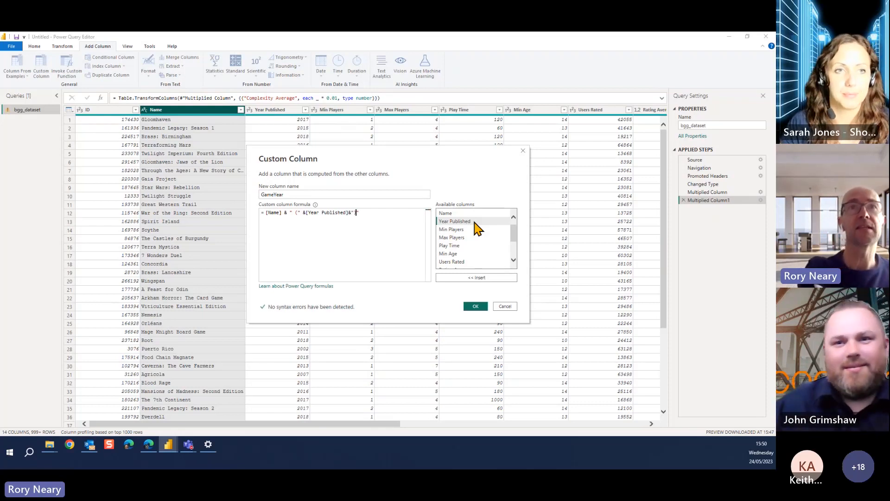
{"action": "type", "text": ")"}
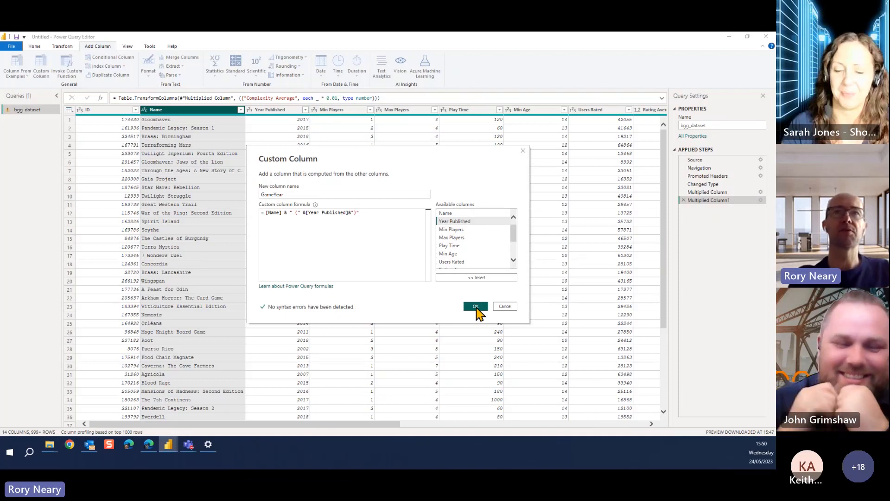
{"action": "left_click", "coordinate": [476, 307]}
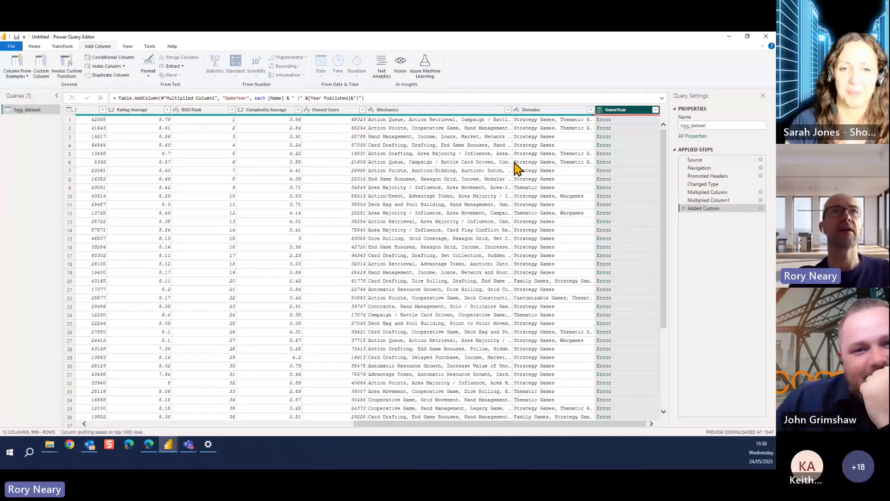
Reopen the GameYear column definition and examine the parts of its formula for mistakes
{"action": "left_click", "coordinate": [760, 208]}
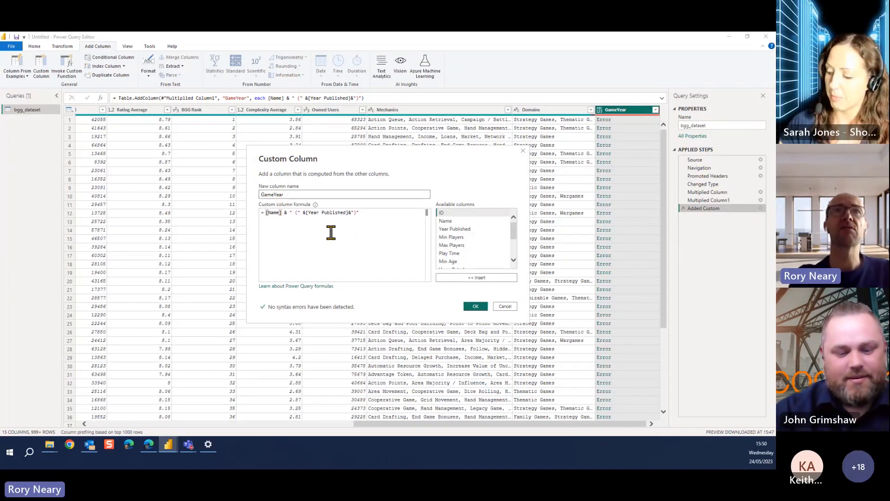
{"action": "left_click", "coordinate": [348, 212]}
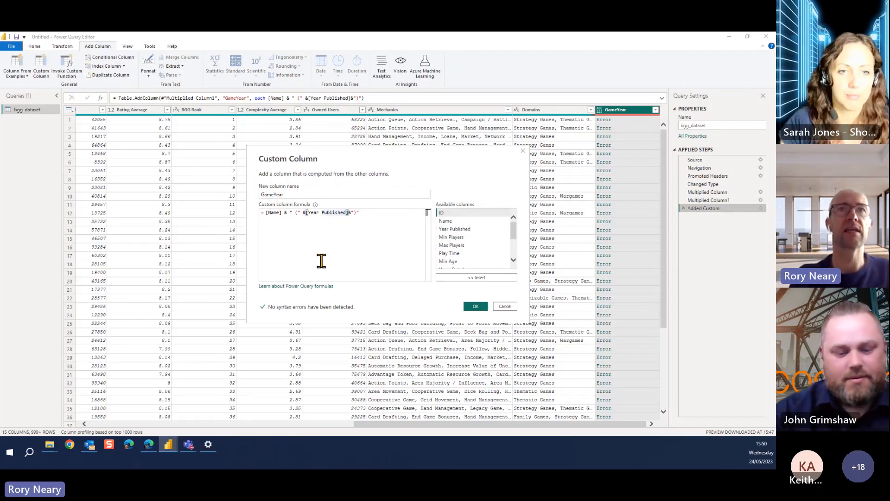
{"action": "key", "text": "Left"}
{"action": "key", "text": "Left"}
{"action": "key", "text": "Left"}
{"action": "key", "text": "Left"}
{"action": "key", "text": "Left"}
{"action": "key", "text": "Left"}
{"action": "key", "text": "Left"}
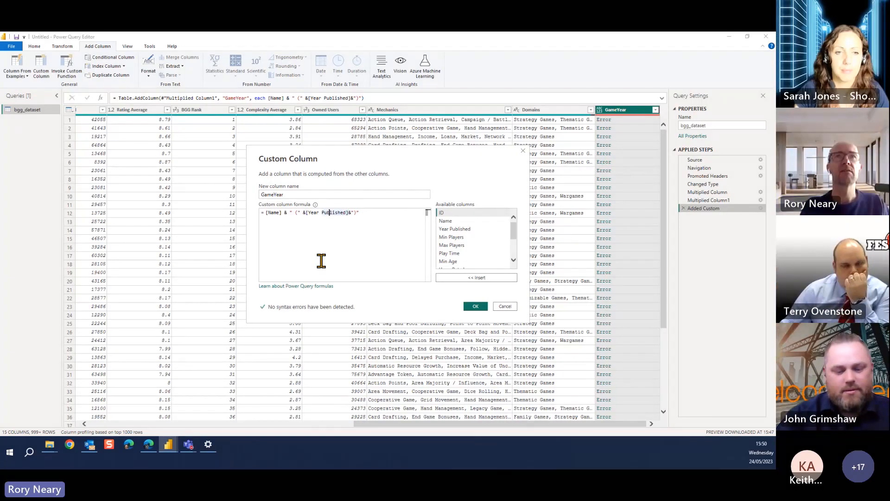
{"action": "key", "text": "Right"}
{"action": "key", "text": "Right"}
{"action": "key", "text": "Right"}
{"action": "key", "text": "Right"}
{"action": "key", "text": "Right"}
{"action": "key", "text": "Right"}
{"action": "key", "text": "Right"}
{"action": "key", "text": "Right"}
{"action": "key", "text": "Left"}
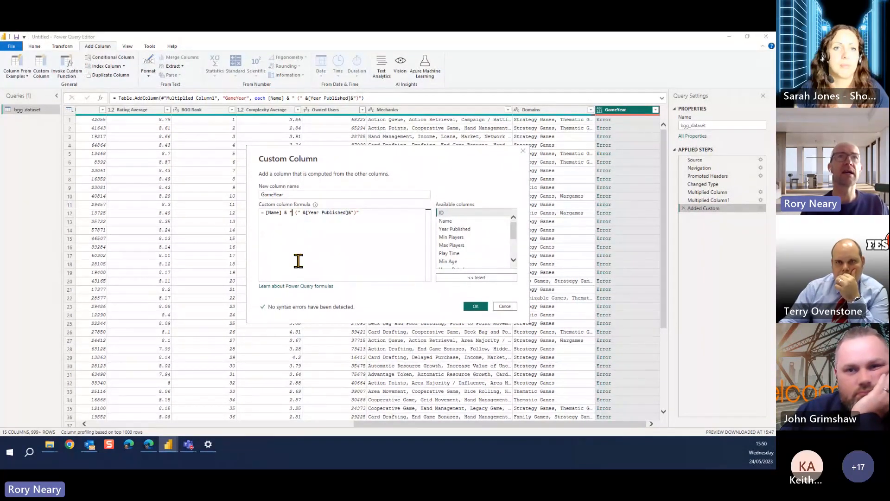
{"action": "key", "text": "Right"}
{"action": "key", "text": "Right"}
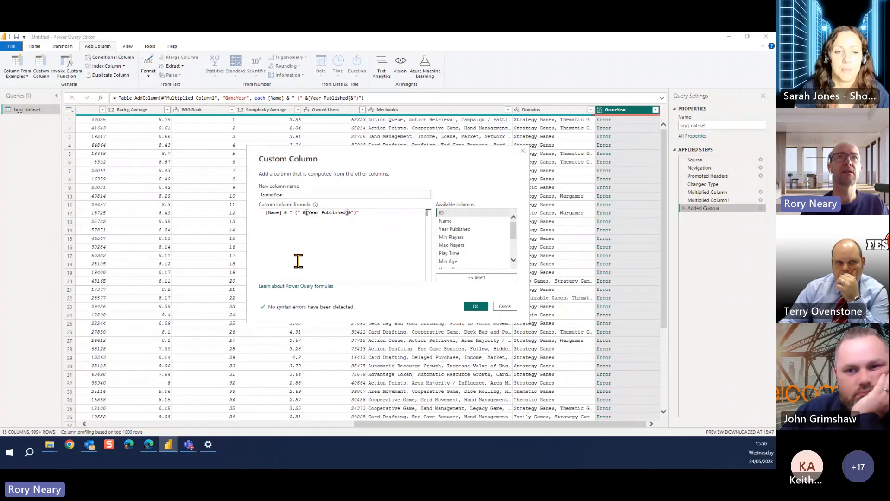
Shorten the GameYear formula to [Name] & " (" and apply it
{"action": "key", "text": "Left"}
{"action": "key", "text": "Left"}
{"action": "key", "text": "ctrl+shift+Right"}
{"action": "key", "text": "ctrl+shift+Right"}
{"action": "key", "text": "ctrl+shift+Right"}
{"action": "key", "text": "shift+End"}
{"action": "key", "text": "Delete"}
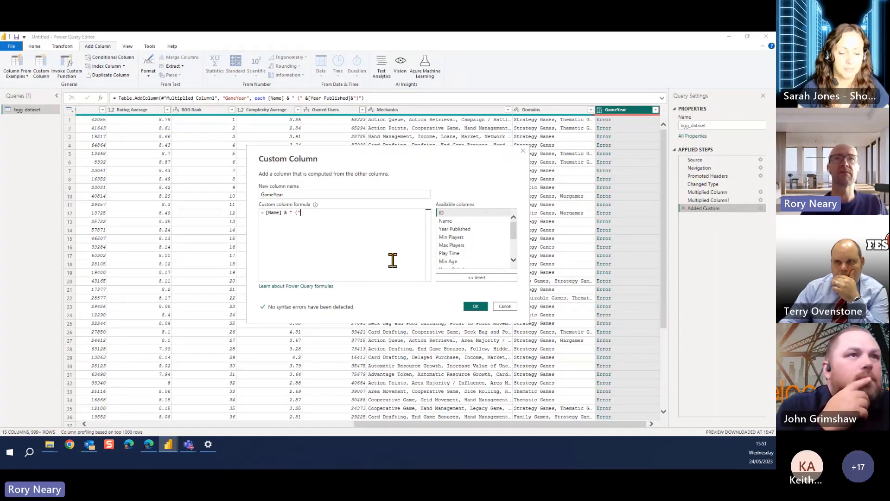
{"action": "left_click", "coordinate": [476, 307]}
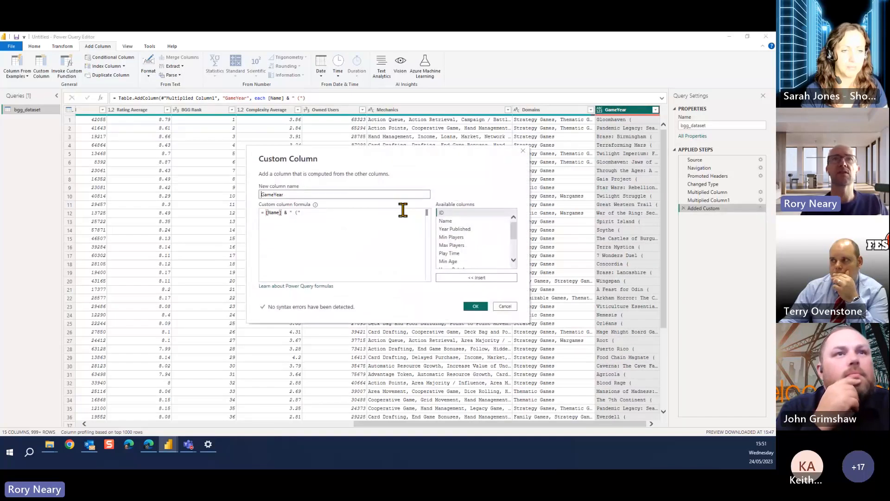
Append &[Year Published]&")" to the end of the GameYear formula and apply it
{"action": "left_click", "coordinate": [346, 214]}
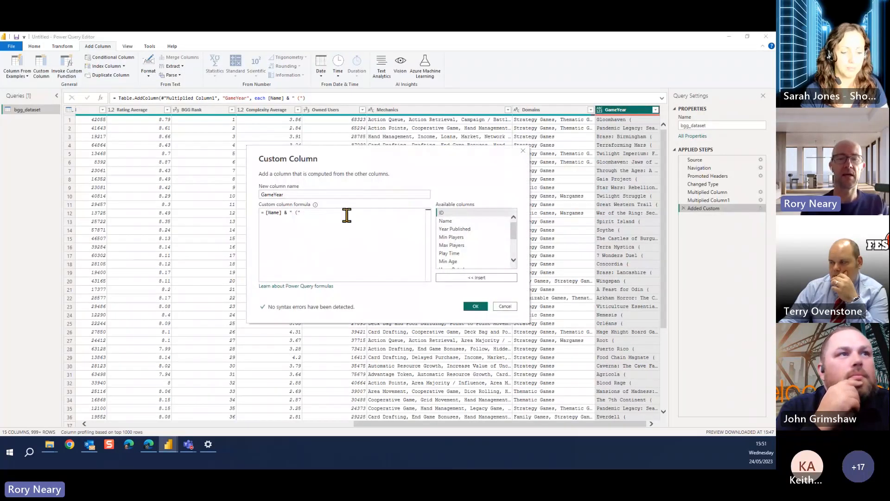
{"action": "type", "text": "&[Year Published]&\")\""}
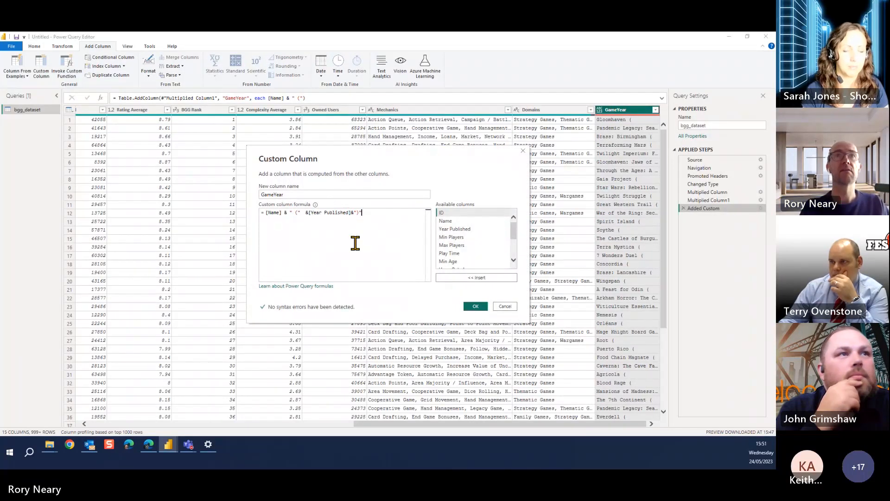
{"action": "left_click", "coordinate": [351, 213]}
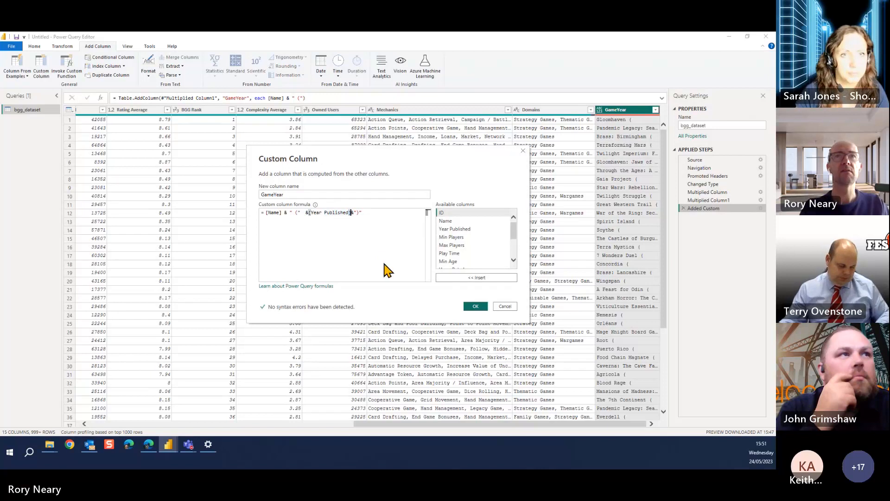
{"action": "left_click", "coordinate": [478, 307]}
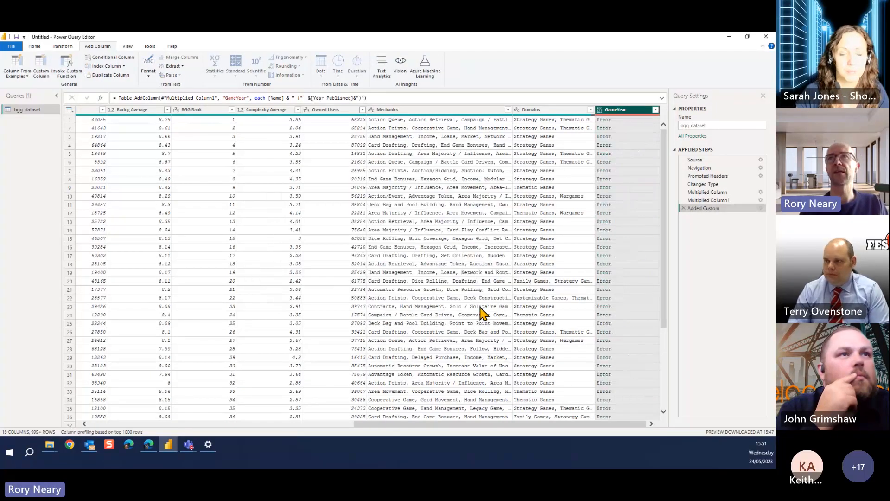
Inspect the error details of the first row's GameYear value, and remove the drill-down step this adds
{"action": "left_click", "coordinate": [603, 120]}
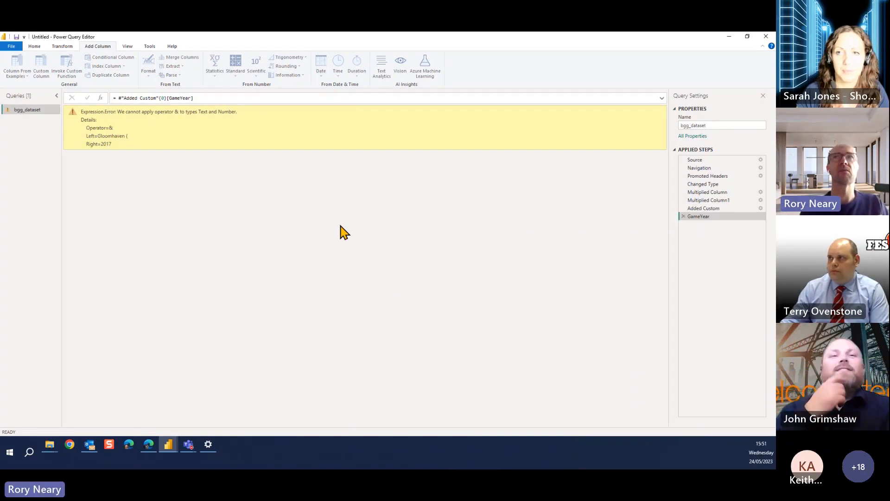
{"action": "left_click", "coordinate": [683, 216]}
Add spaces around [Year Published] and the & operators next to it in the GameYear formula, and apply it
{"action": "left_click", "coordinate": [760, 208]}
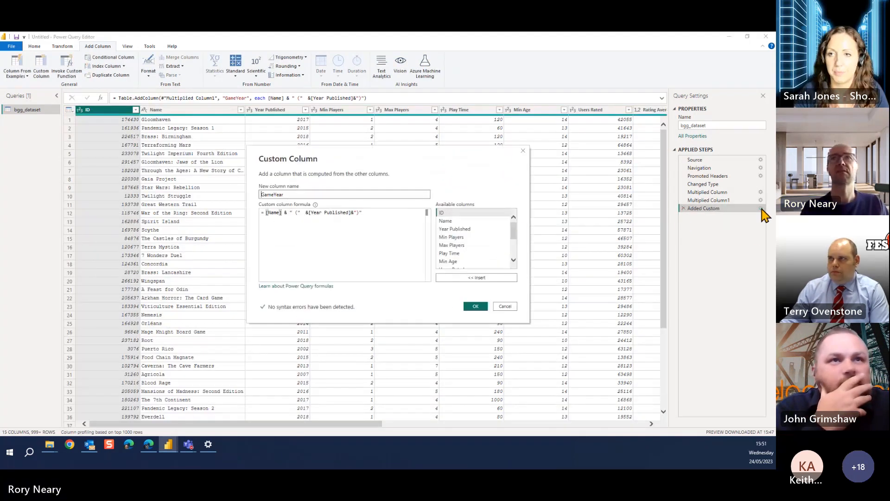
{"action": "left_click", "coordinate": [349, 219]}
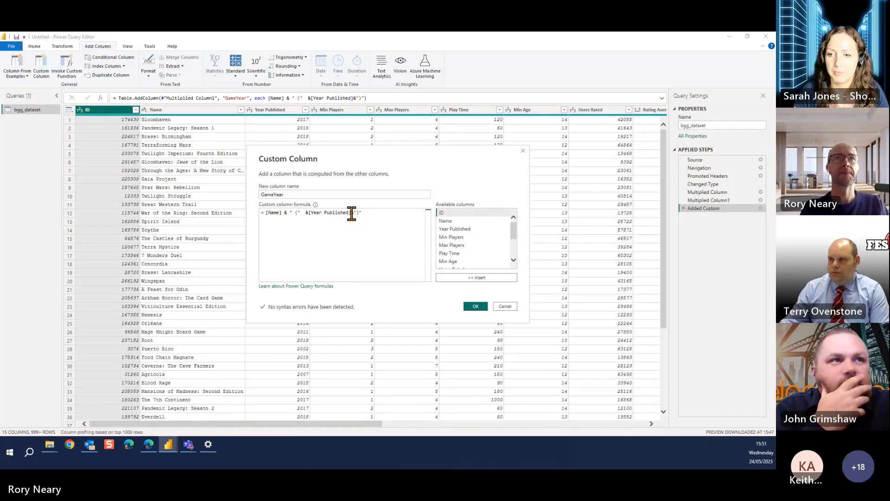
{"action": "key", "text": "Left"}
{"action": "key", "text": "Left"}
{"action": "key", "text": "Left"}
{"action": "key", "text": "Left"}
{"action": "key", "text": "Left"}
{"action": "key", "text": "Left"}
{"action": "key", "text": "Left"}
{"action": "key", "text": "Left"}
{"action": "key", "text": "Left"}
{"action": "key", "text": "Left"}
{"action": "key", "text": "Left"}
{"action": "key", "text": "Left"}
{"action": "key", "text": "Left"}
{"action": "key", "text": "Left"}
{"action": "key", "text": "Left"}
{"action": "key", "text": "Left"}
{"action": "key", "text": "Left"}
{"action": "key", "text": "Left"}
{"action": "key", "text": "Left"}
{"action": "key", "text": "Left"}
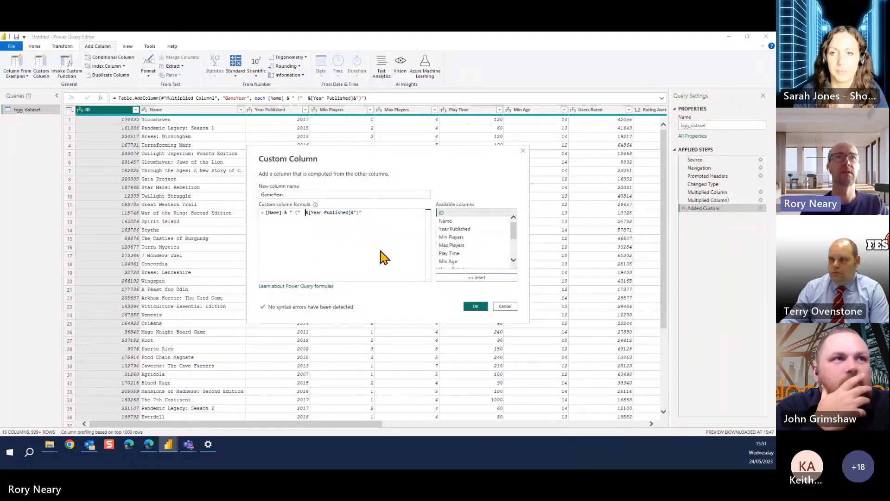
{"action": "key", "text": "Right"}
{"action": "key", "text": "Right"}
{"action": "key", "text": "Right"}
{"action": "key", "text": "Right"}
{"action": "key", "text": "Right"}
{"action": "key", "text": "Right"}
{"action": "key", "text": "Right"}
{"action": "key", "text": "Right"}
{"action": "key", "text": "Right"}
{"action": "key", "text": "Right"}
{"action": "key", "text": "Right"}
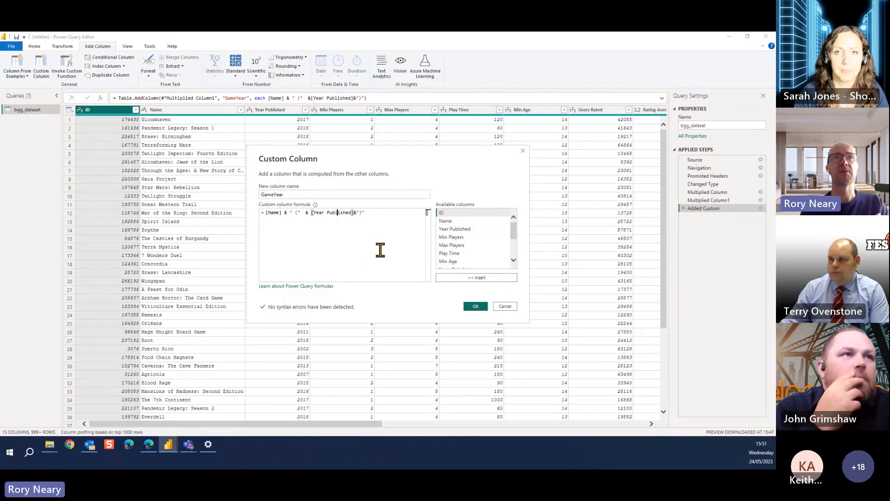
{"action": "key", "text": "Right"}
{"action": "key", "text": "Right"}
{"action": "key", "text": "Right"}
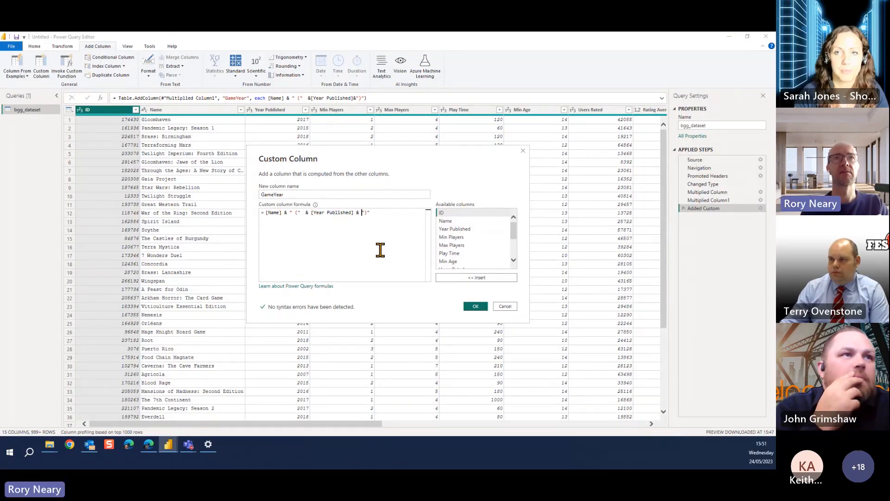
{"action": "left_click", "coordinate": [482, 309]}
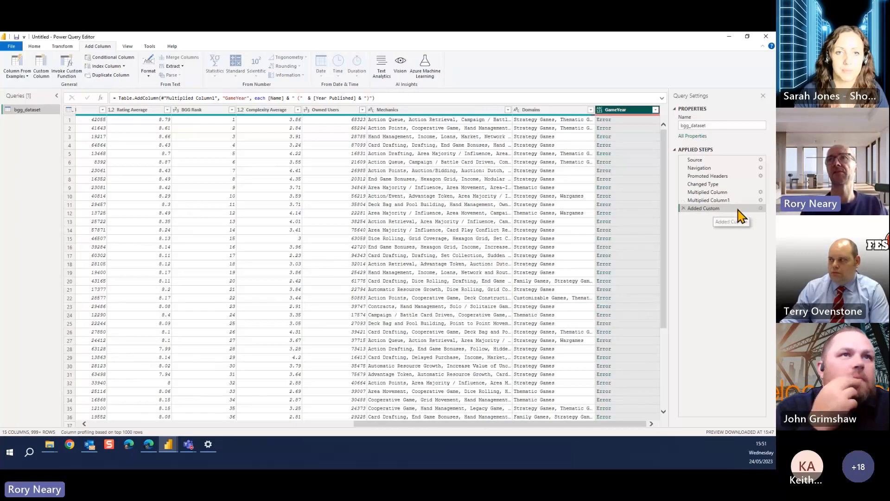
Remove the trailing & ")" from the GameYear formula so it ends with [Year Published], and apply it
{"action": "left_click", "coordinate": [760, 208]}
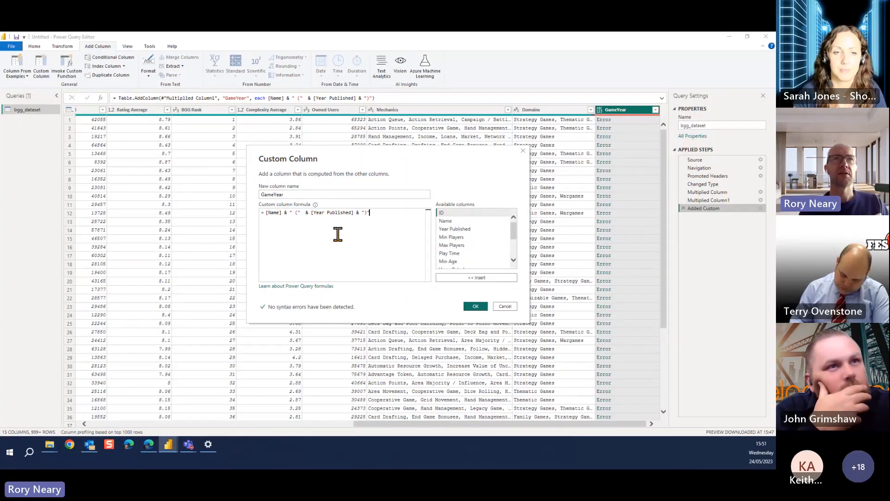
{"action": "left_click", "coordinate": [311, 212]}
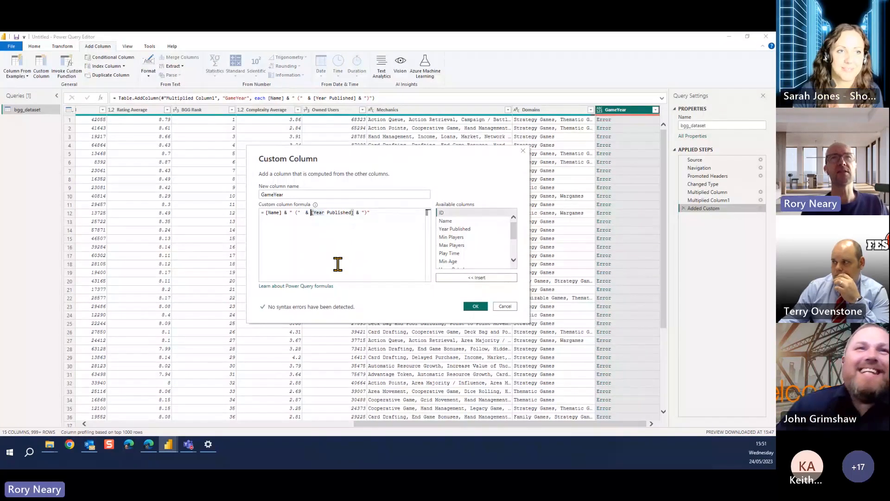
{"action": "left_click", "coordinate": [379, 213]}
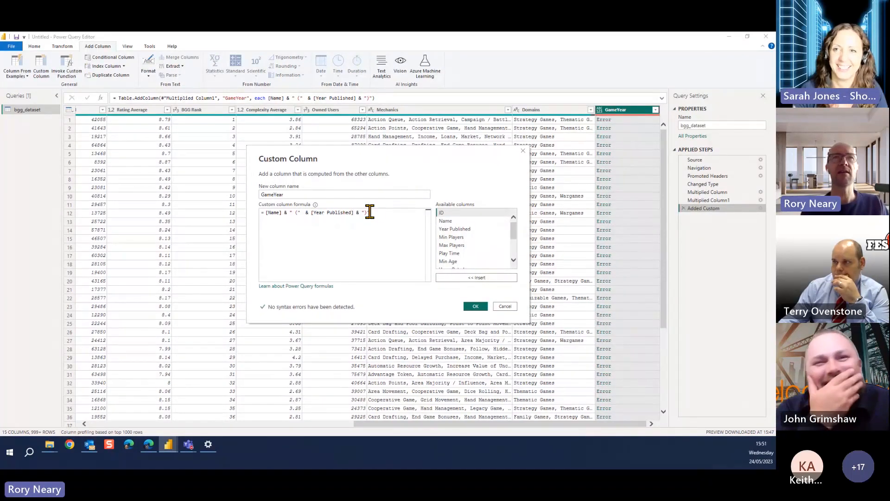
{"action": "left_click_drag", "start_coordinate": [359, 213], "coordinate": [391, 219]}
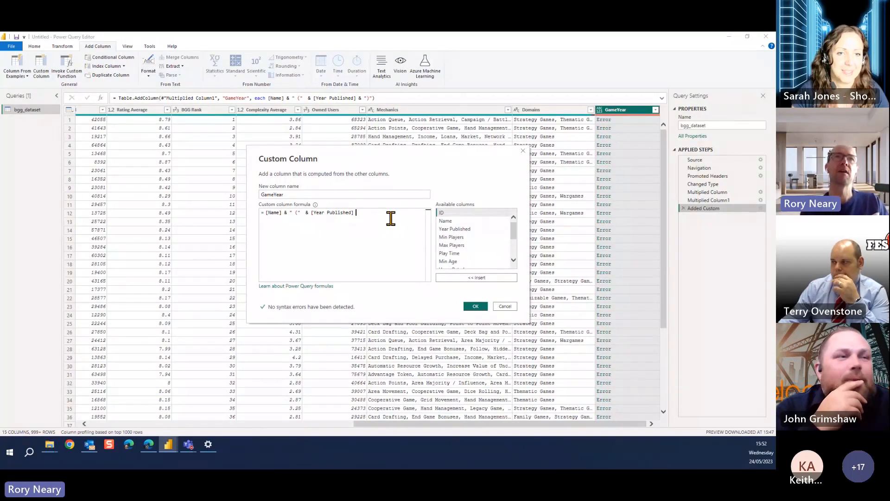
{"action": "left_click", "coordinate": [476, 307]}
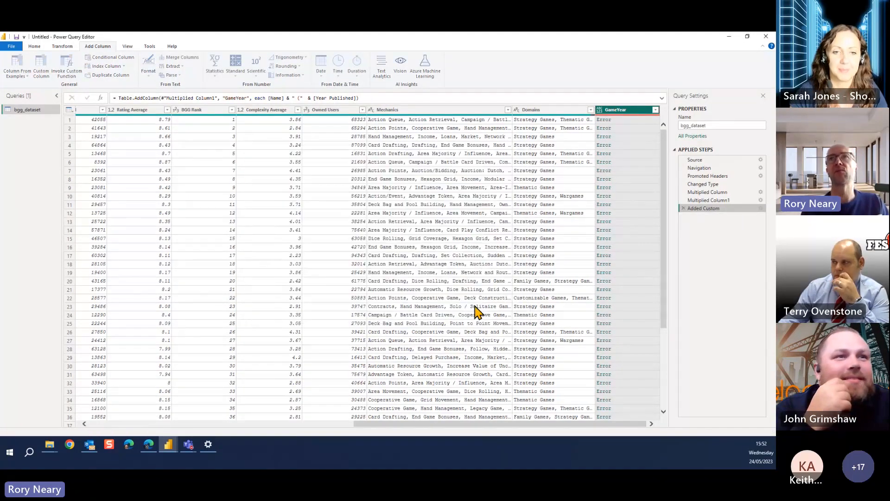
Remove everything after the opening-bracket text from the GameYear formula, leaving [Name] & " (", and apply it
{"action": "left_click", "coordinate": [761, 208]}
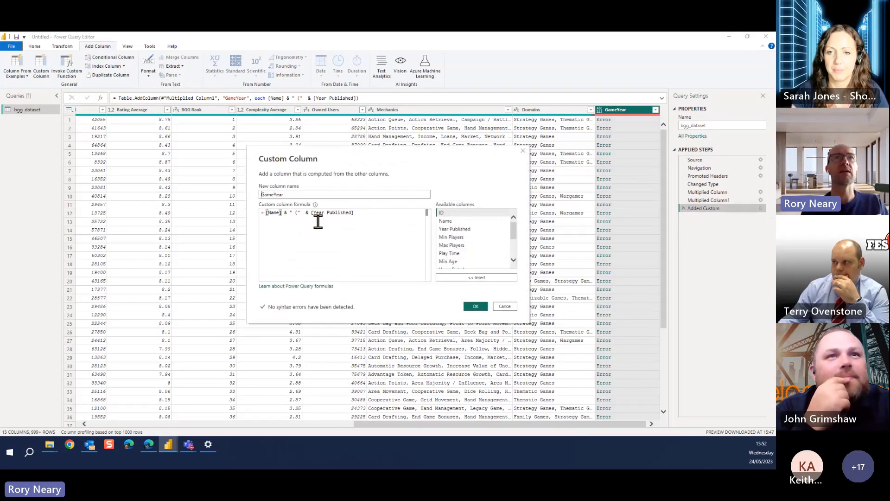
{"action": "left_click", "coordinate": [312, 212]}
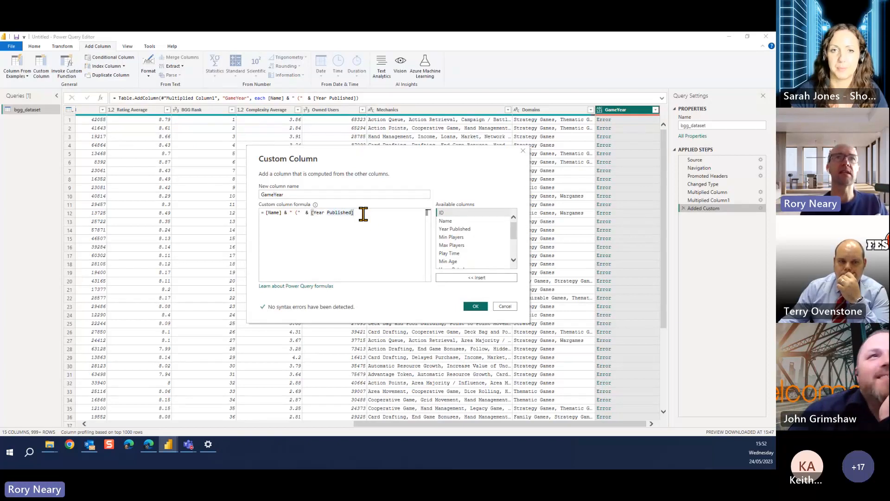
{"action": "left_click_drag", "start_coordinate": [302, 214], "coordinate": [407, 213]}
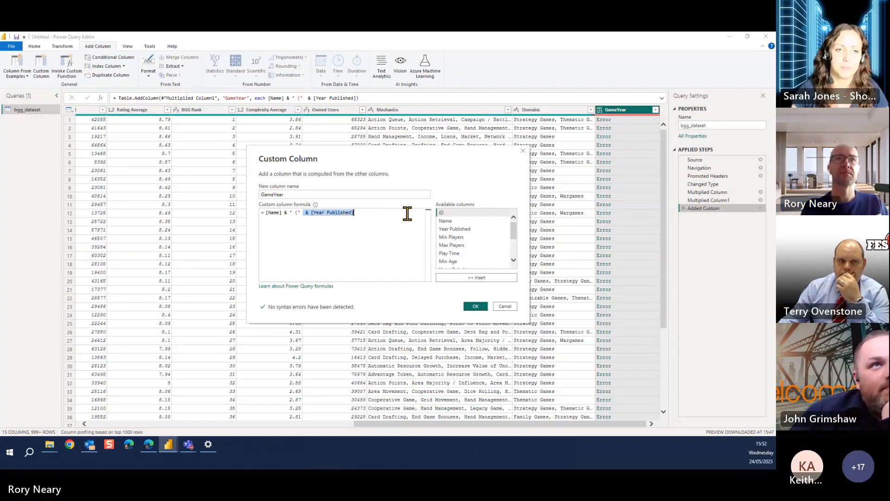
{"action": "key", "text": "BackSpace"}
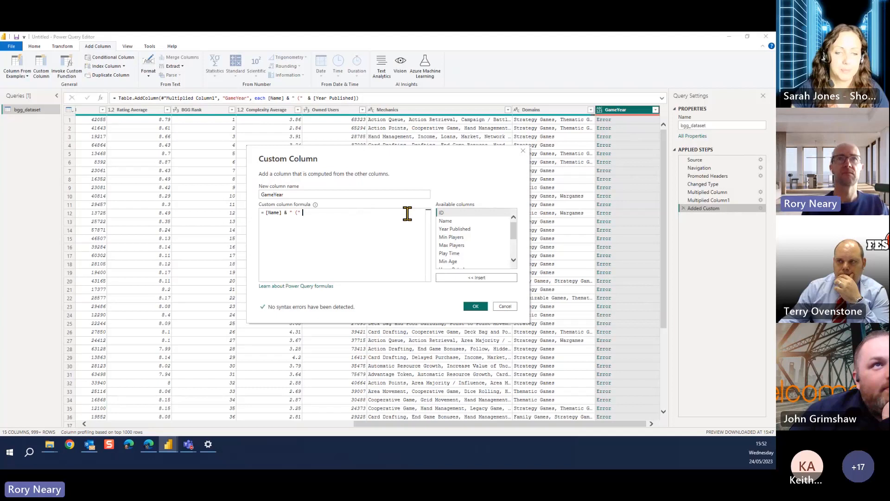
{"action": "left_click", "coordinate": [475, 307]}
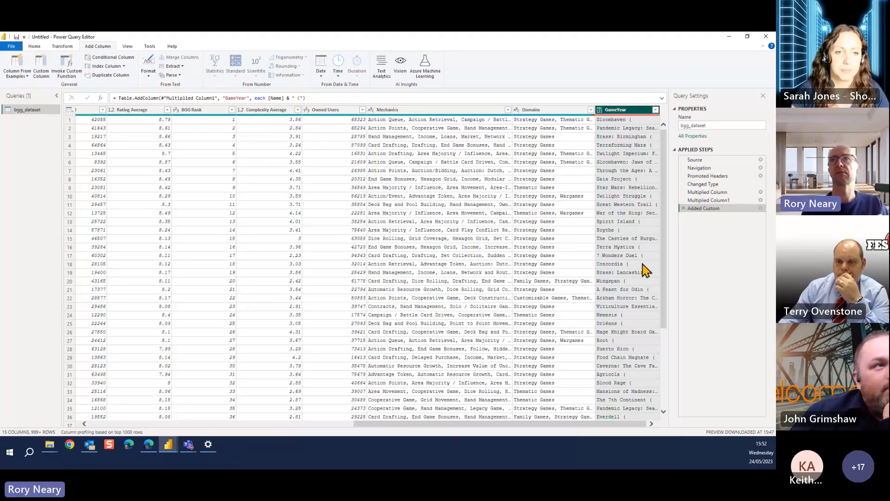
Extend the GameYear formula with & and the Year Published column from the available columns, and apply it
{"action": "left_click", "coordinate": [760, 209]}
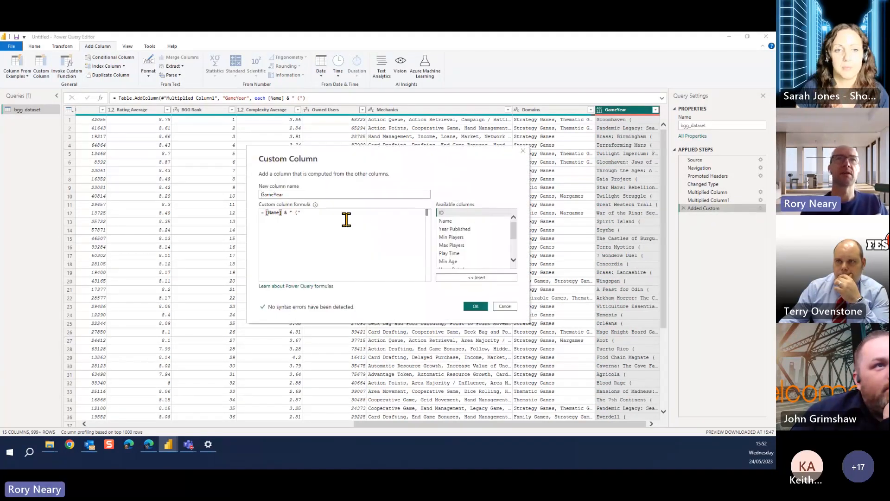
{"action": "type", "text": "&"}
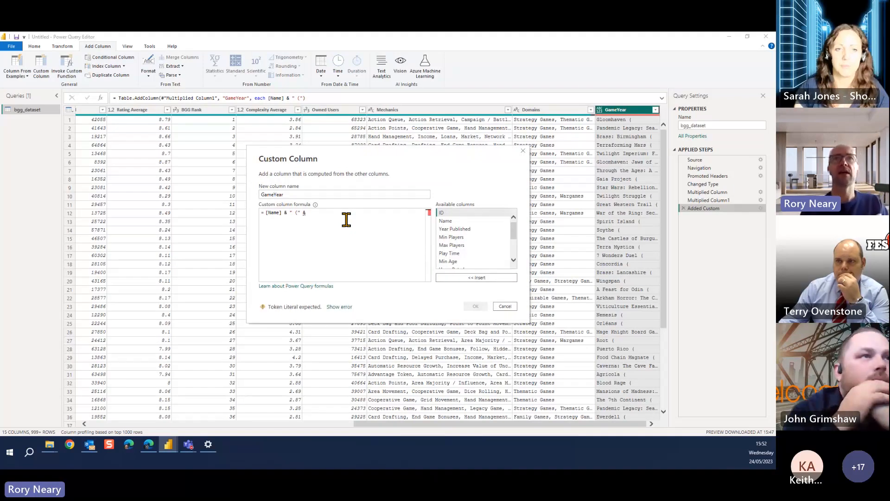
{"action": "left_click", "coordinate": [442, 213]}
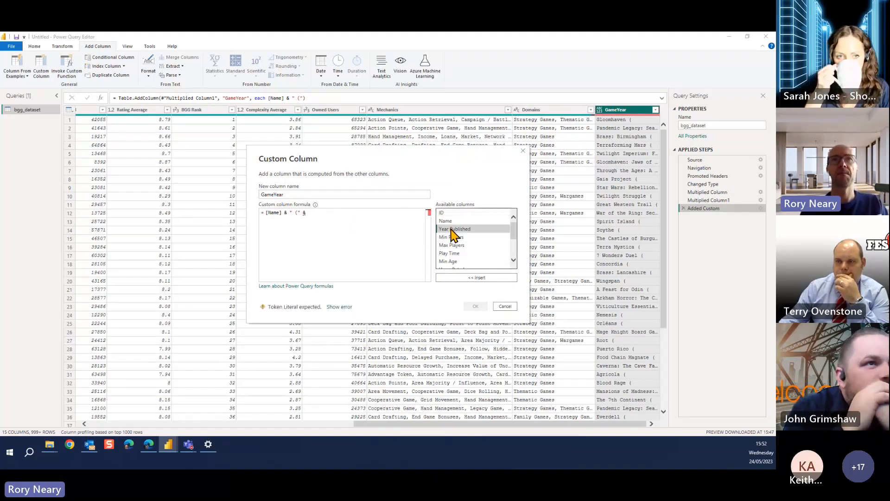
{"action": "double_click", "coordinate": [452, 228]}
{"action": "left_click", "coordinate": [475, 307]}
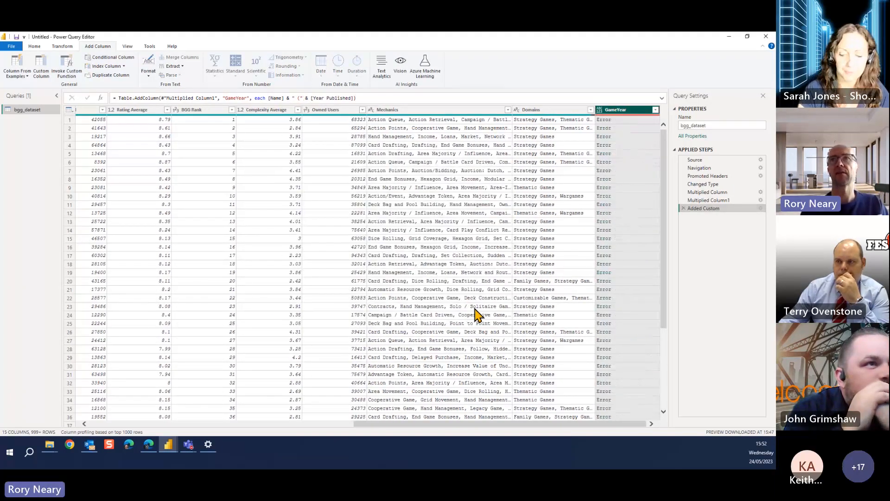
{"action": "left_click", "coordinate": [760, 208]}
{"action": "left_click", "coordinate": [359, 214]}
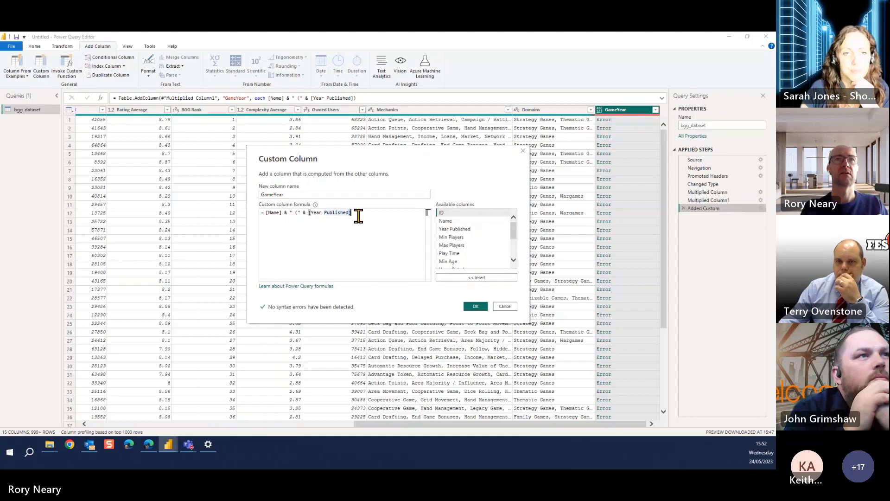
{"action": "left_click", "coordinate": [299, 212]}
{"action": "key", "text": "BackSpace"}
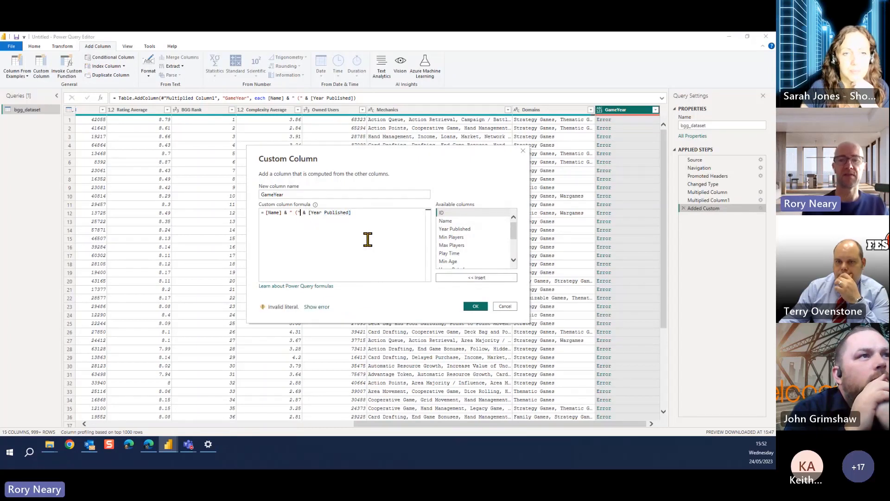
{"action": "type", "text": "\""}
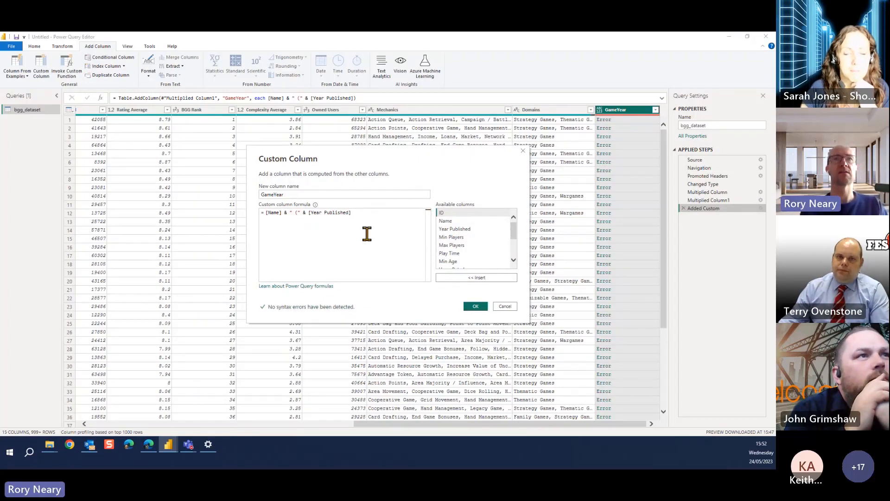
{"action": "left_click", "coordinate": [505, 306]}
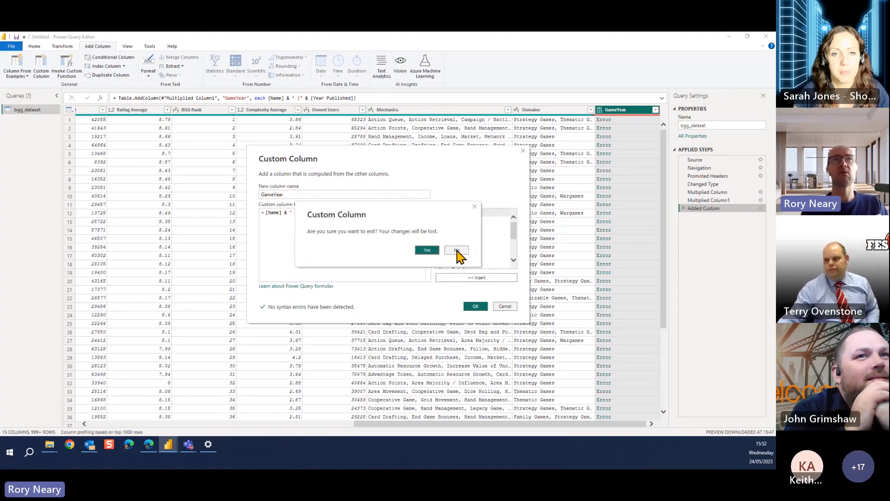
{"action": "left_click", "coordinate": [427, 250]}
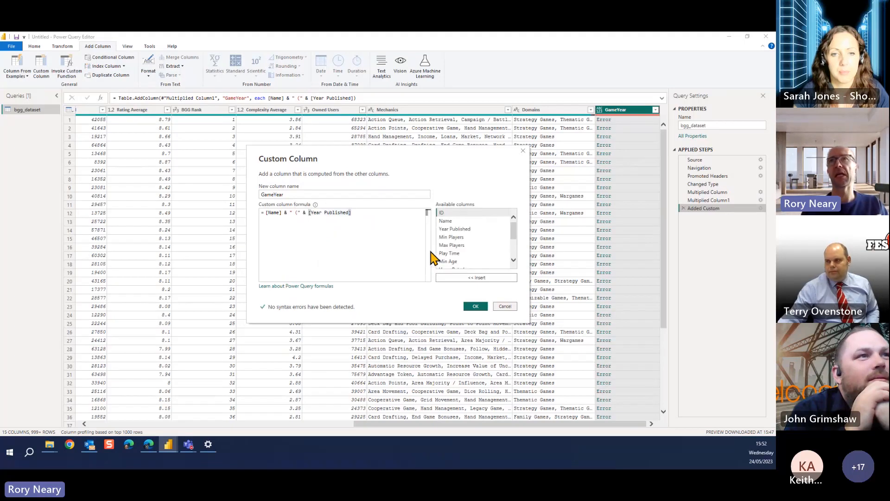
Remove the GameYear custom column that holds errors from bgg_dataset
{"action": "right_click", "coordinate": [621, 111]}
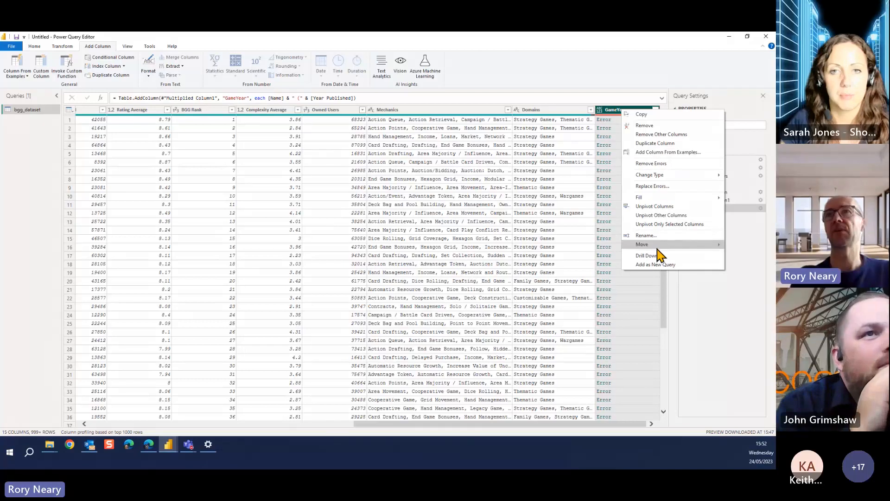
{"action": "left_click", "coordinate": [657, 126]}
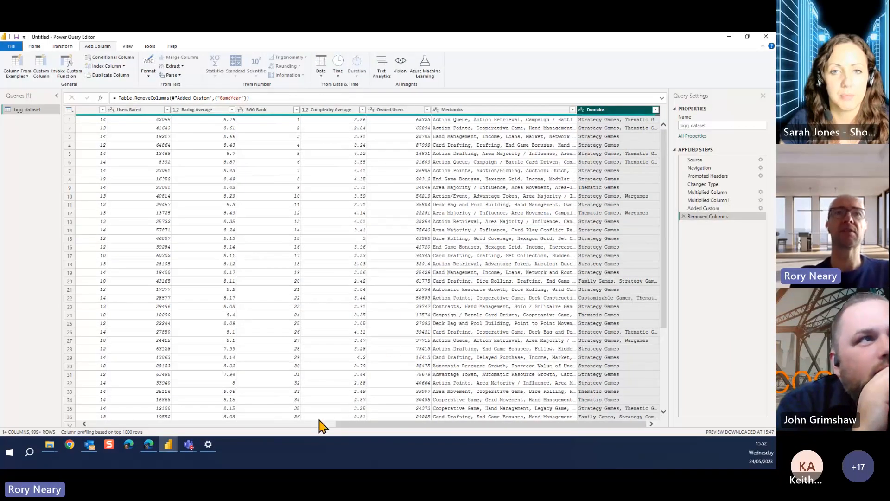
Add a merged column named GameYear from Name and Year Published, using the custom separator " | ", and check its first value
{"action": "left_click", "coordinate": [317, 423]}
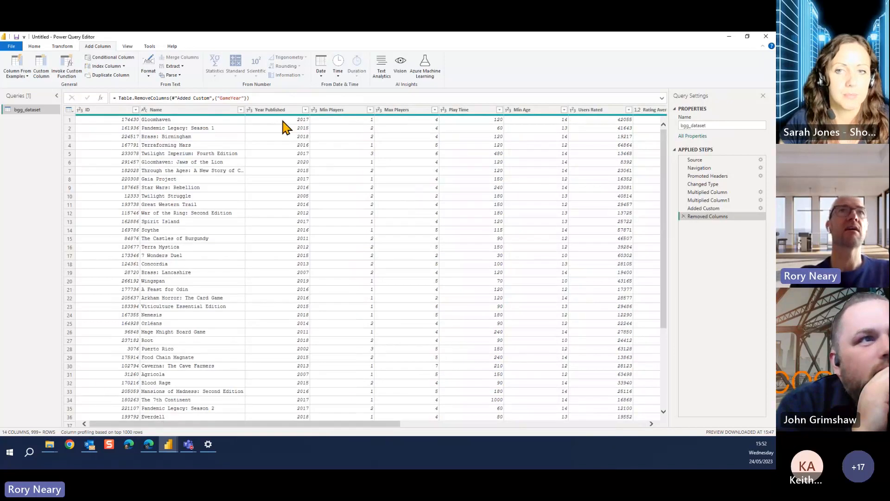
{"action": "left_click", "coordinate": [207, 111]}
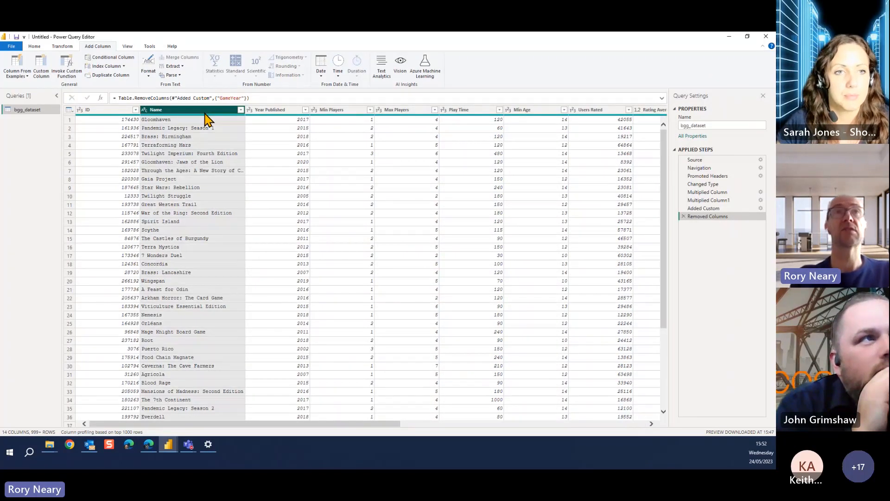
{"action": "left_click", "coordinate": [260, 111], "text": "ctrl"}
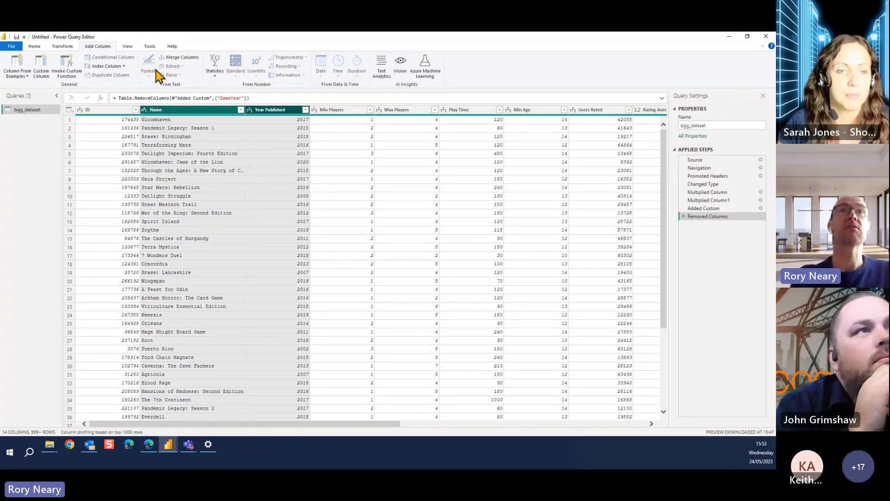
{"action": "left_click", "coordinate": [185, 58]}
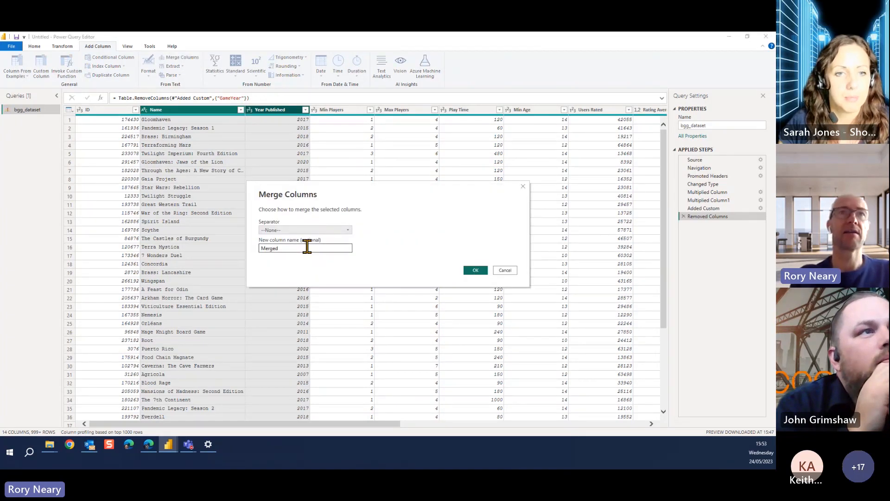
{"action": "left_click", "coordinate": [330, 230]}
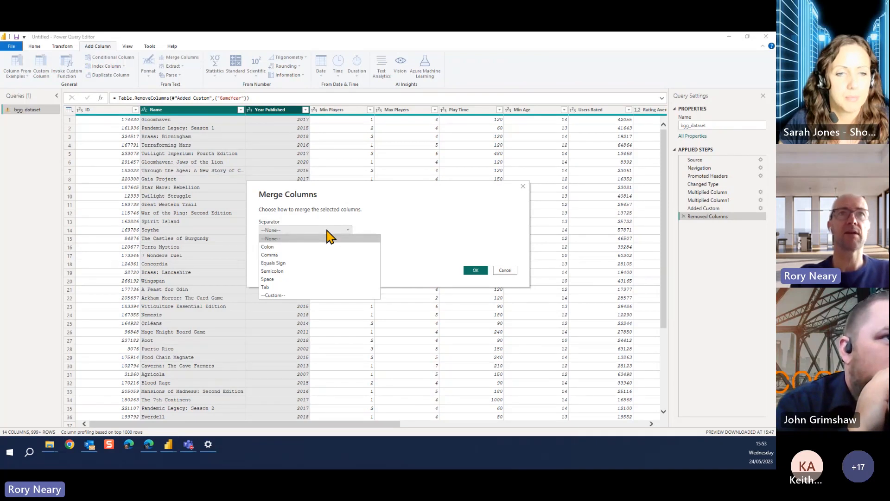
{"action": "left_click", "coordinate": [280, 295]}
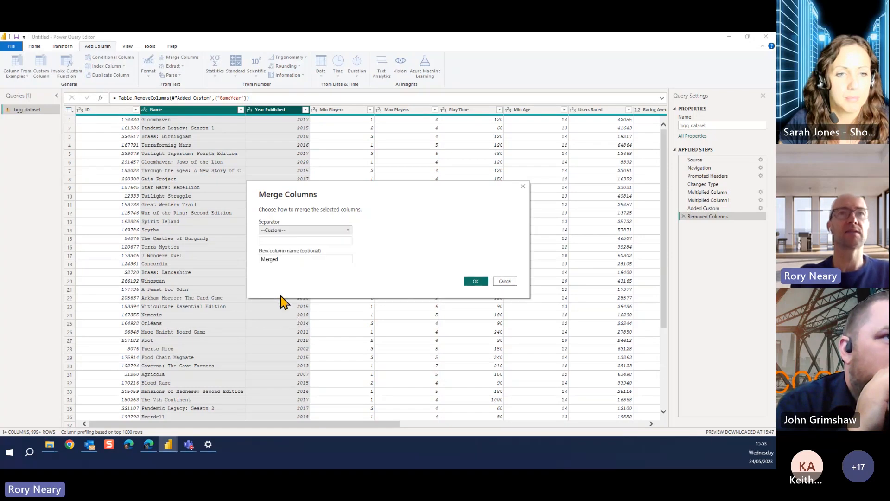
{"action": "left_click", "coordinate": [292, 243]}
{"action": "type", "text": "|"}
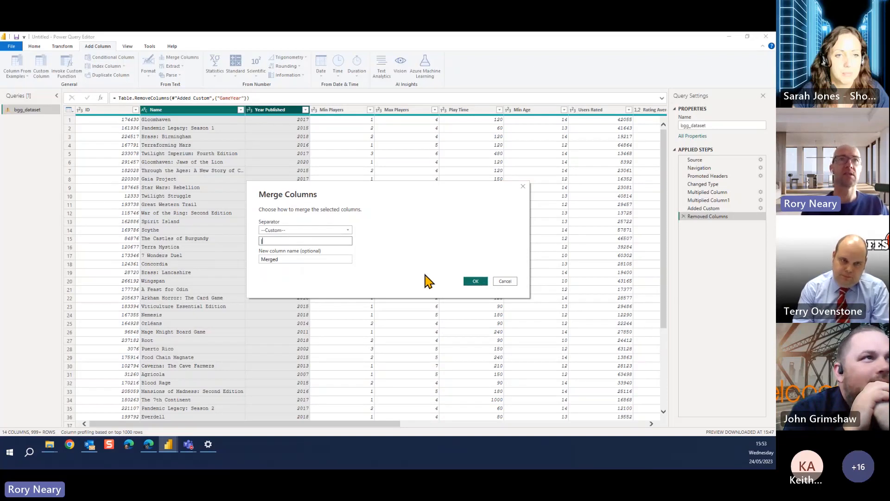
{"action": "double_click", "coordinate": [274, 259]}
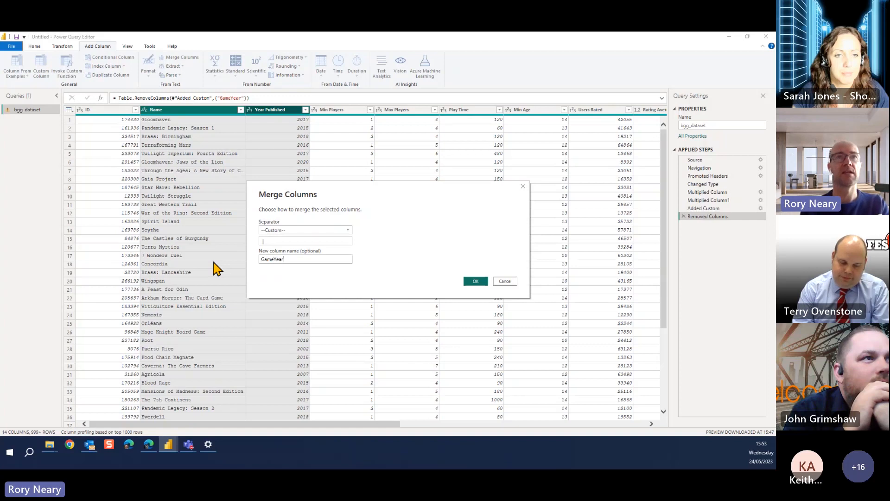
{"action": "type", "text": "GameYear"}
{"action": "left_click", "coordinate": [476, 281]}
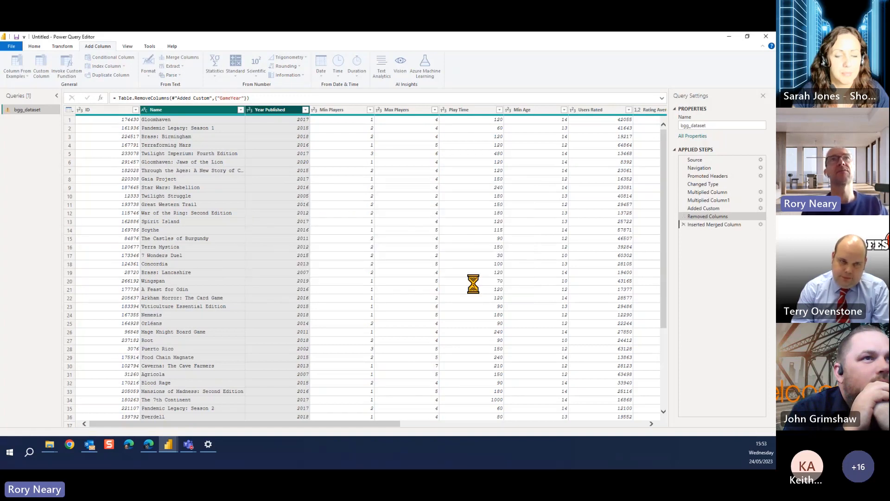
{"action": "left_click", "coordinate": [581, 424]}
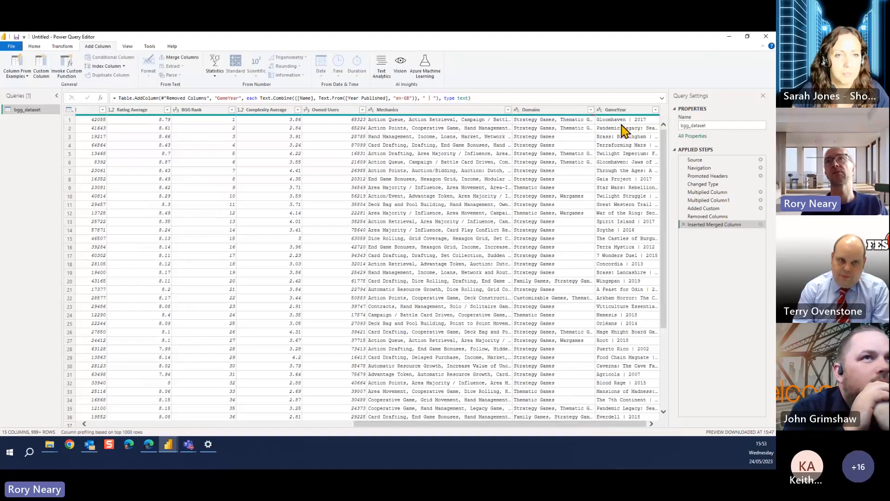
{"action": "left_click", "coordinate": [615, 122]}
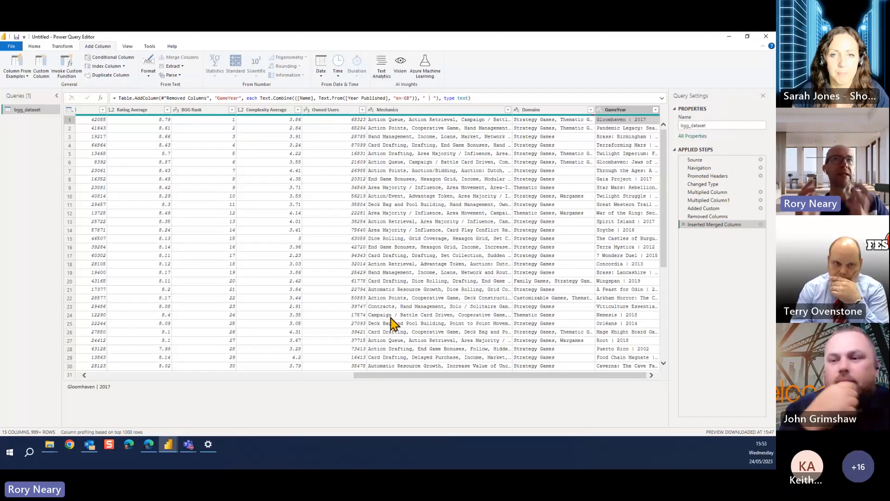
Change the data type of the Year Published column to Text
{"action": "left_click", "coordinate": [340, 375]}
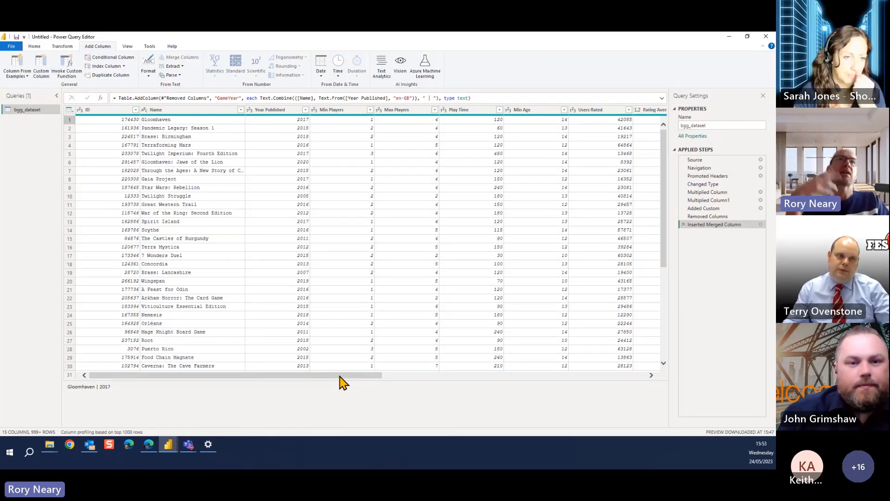
{"action": "left_click_drag", "start_coordinate": [340, 376], "coordinate": [309, 344]}
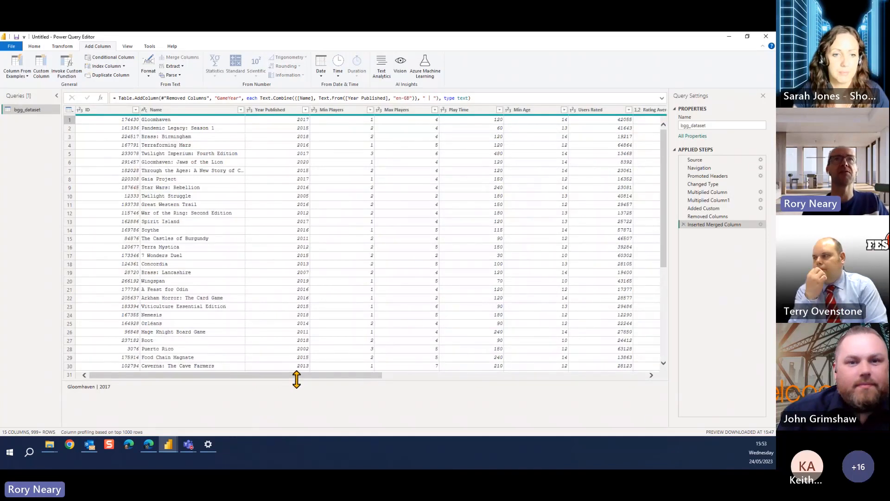
{"action": "left_click", "coordinate": [283, 111]}
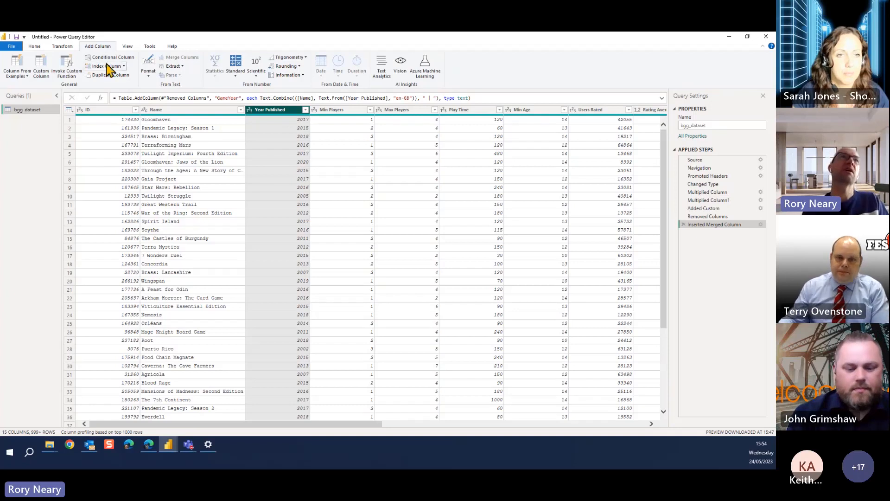
{"action": "left_click", "coordinate": [35, 47]}
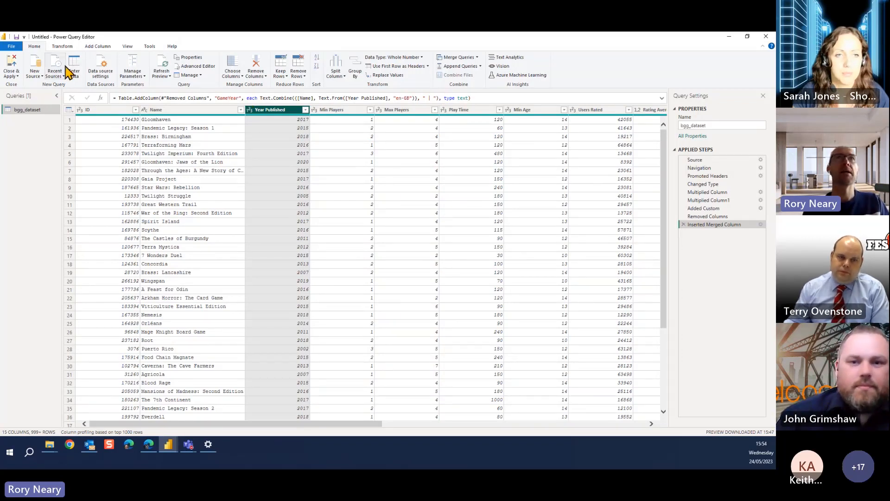
{"action": "left_click", "coordinate": [408, 57]}
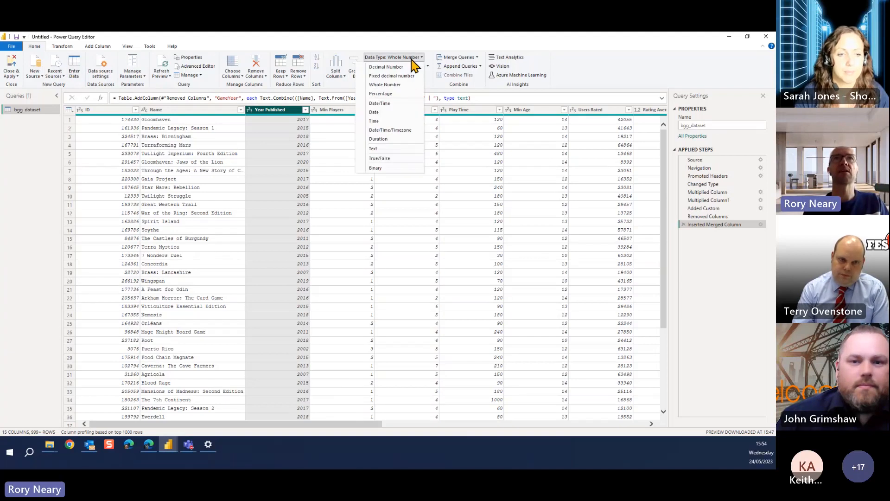
{"action": "left_click", "coordinate": [390, 150]}
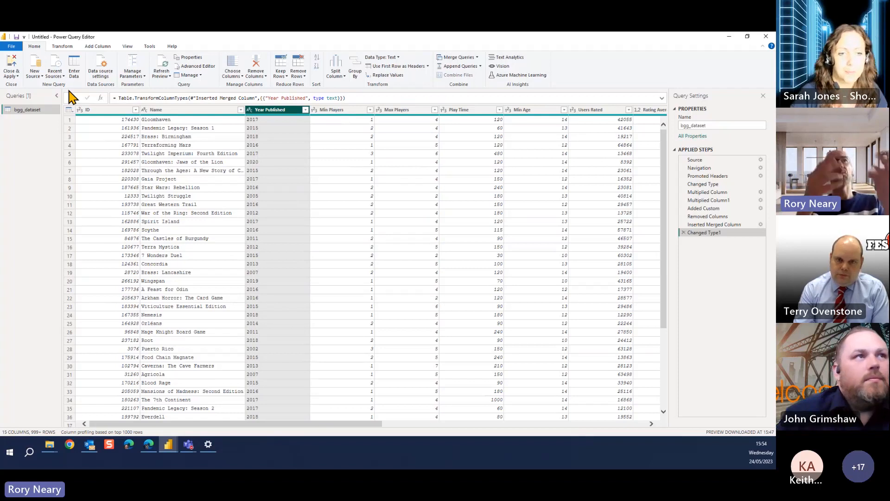
Close the query editor with the changes applied, and show the loaded bgg_dataset rows in the data view
{"action": "left_click", "coordinate": [10, 70]}
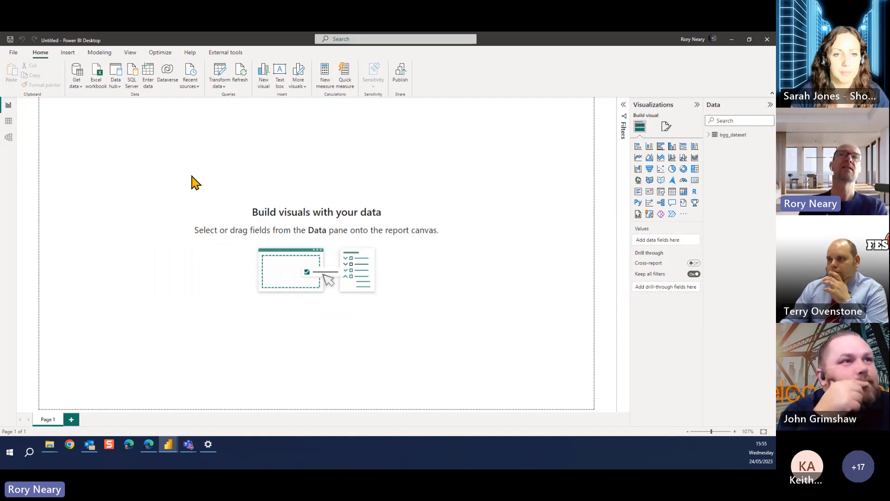
{"action": "left_click", "coordinate": [8, 121]}
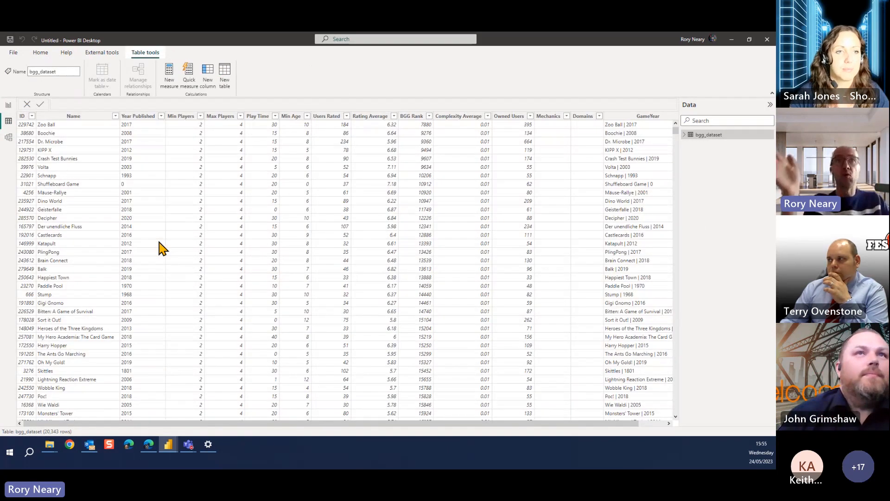
Sort the bgg_dataset rows by ID in ascending order
{"action": "left_click", "coordinate": [22, 119]}
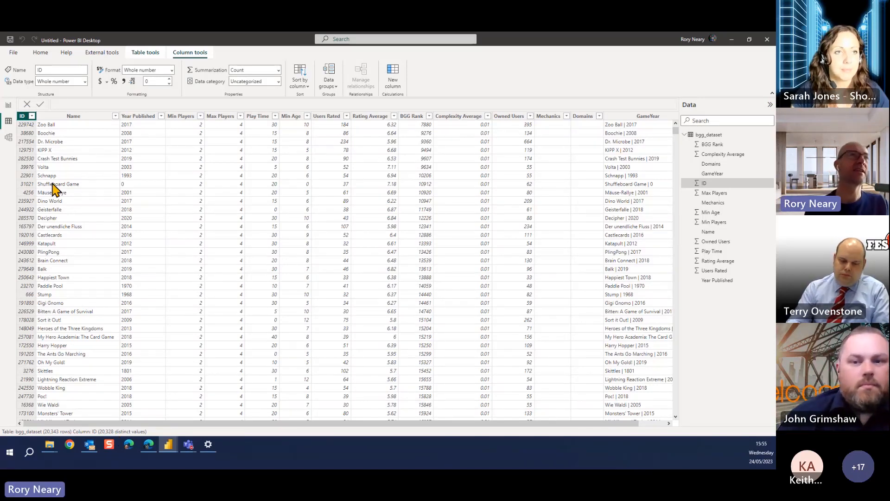
{"action": "left_click", "coordinate": [32, 116]}
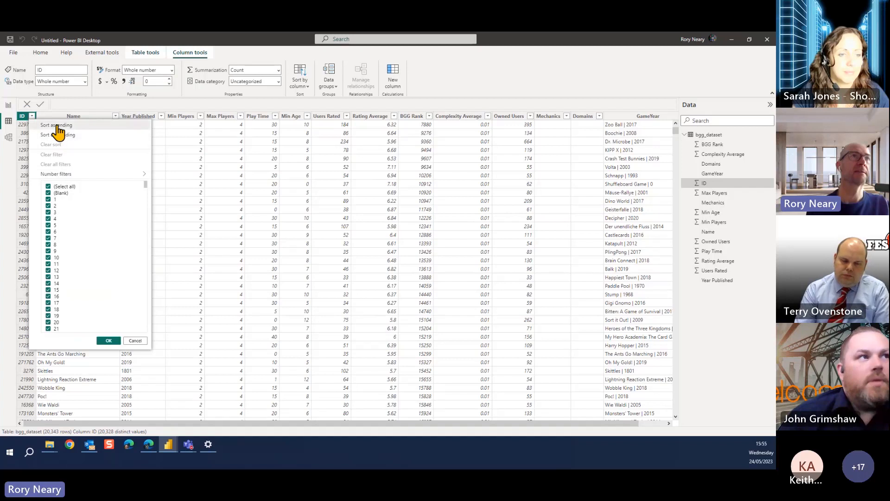
{"action": "left_click", "coordinate": [56, 126]}
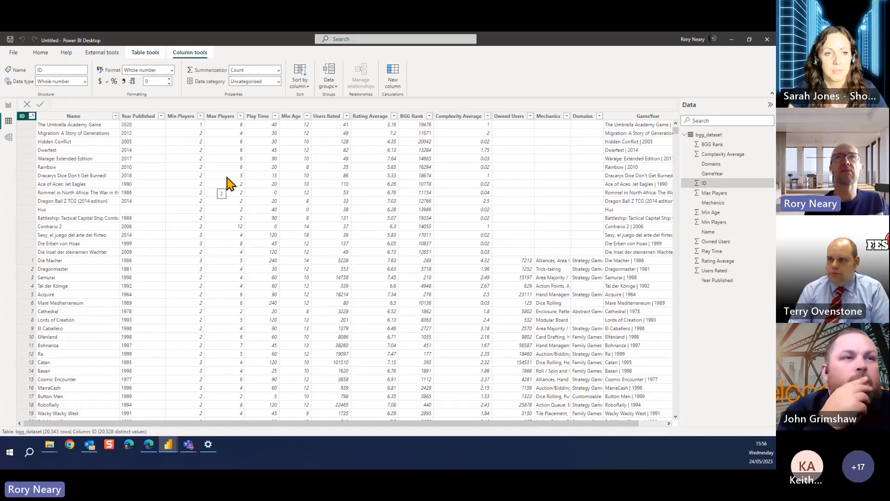
Sort the bgg_dataset rows by BGG Rank in ascending order
{"action": "left_click", "coordinate": [429, 118]}
{"action": "left_click", "coordinate": [429, 116]}
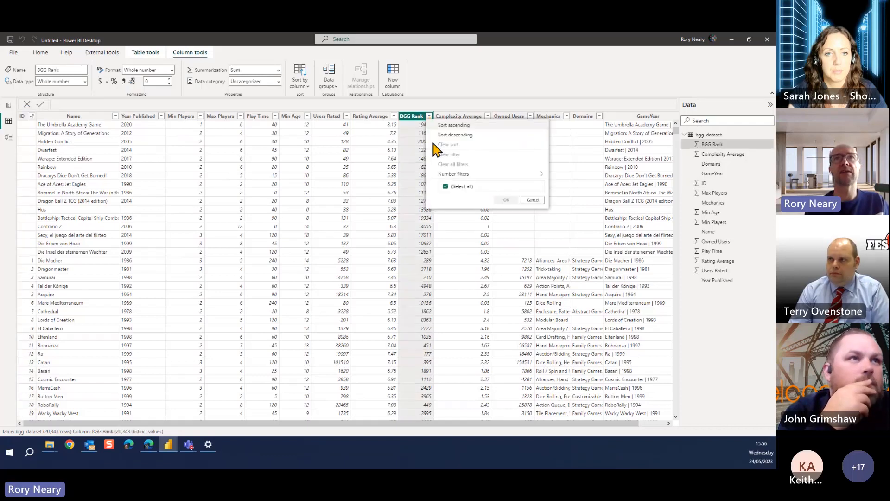
{"action": "left_click", "coordinate": [448, 127]}
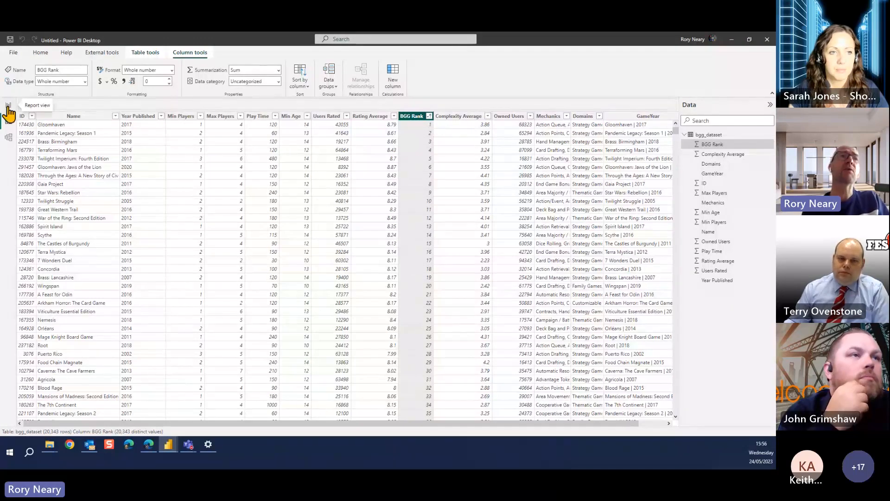
Insert the BoardGameGeek.png image from the Downloads folder onto the blank report page
{"action": "left_click", "coordinate": [9, 137]}
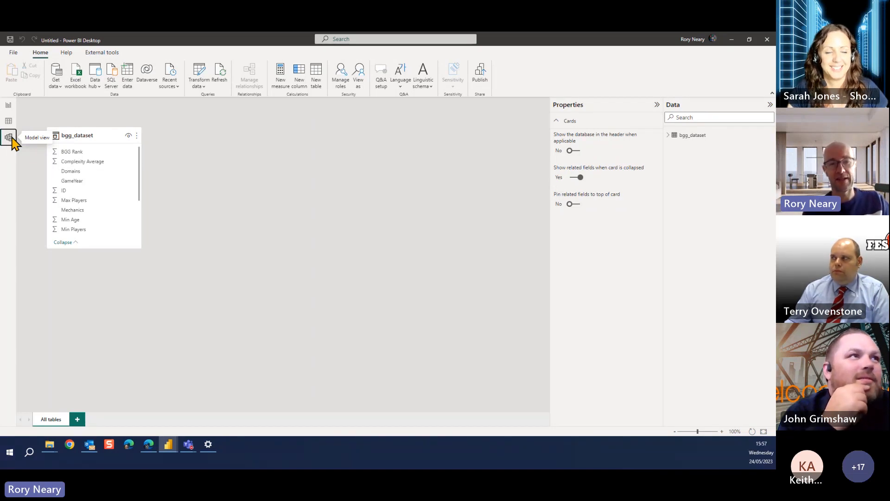
{"action": "left_click", "coordinate": [8, 105]}
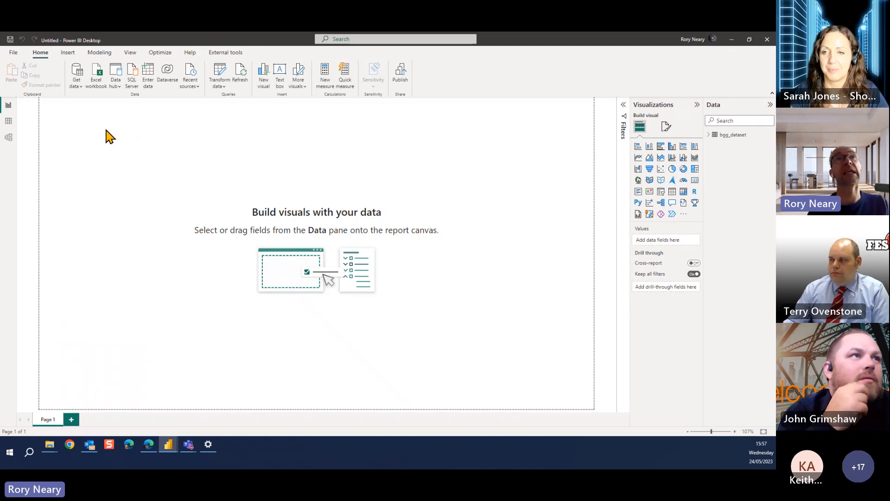
{"action": "left_click", "coordinate": [68, 52]}
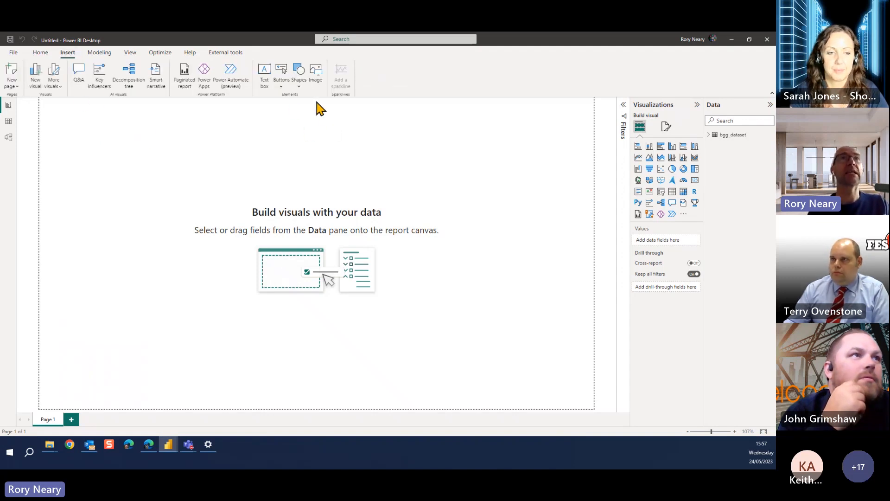
{"action": "left_click", "coordinate": [316, 74]}
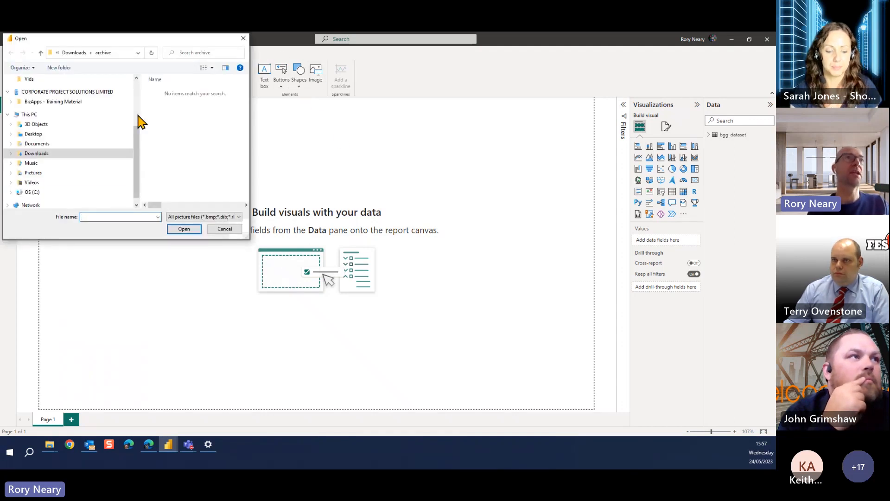
{"action": "scroll", "coordinate": [137, 108], "scroll_direction": "up", "scroll_amount": 3}
{"action": "left_click", "coordinate": [105, 106]}
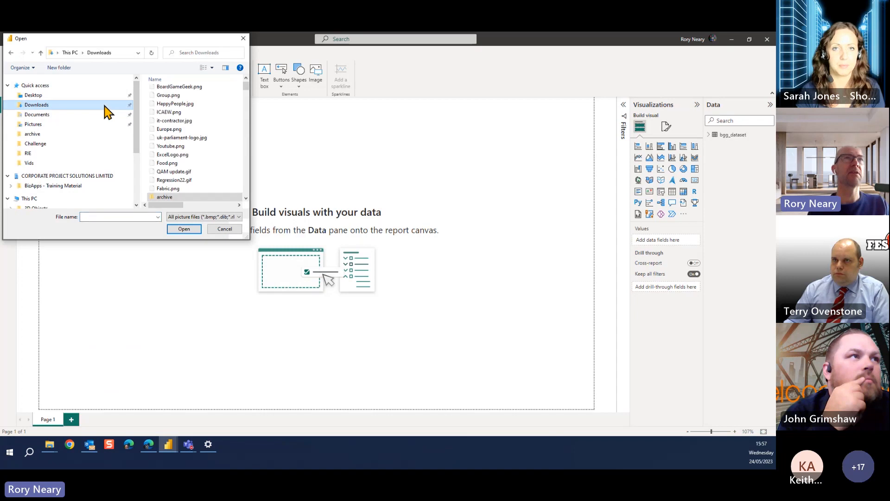
{"action": "left_click", "coordinate": [197, 87]}
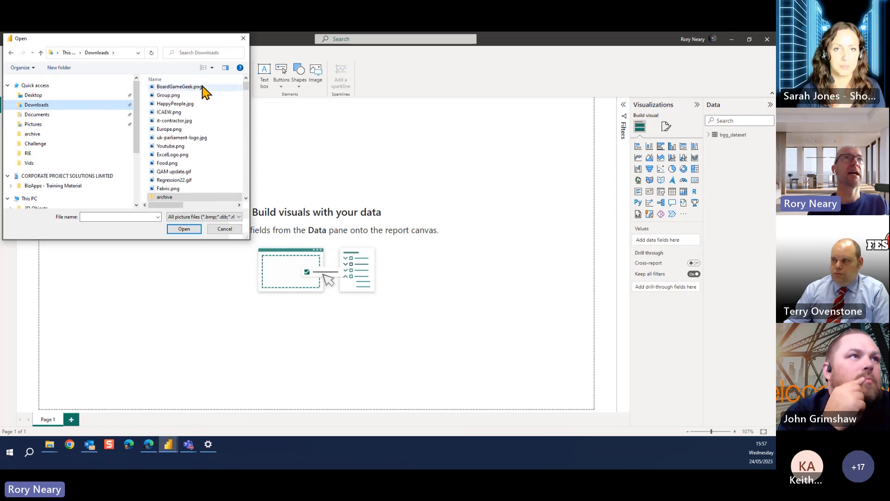
{"action": "left_click", "coordinate": [183, 229]}
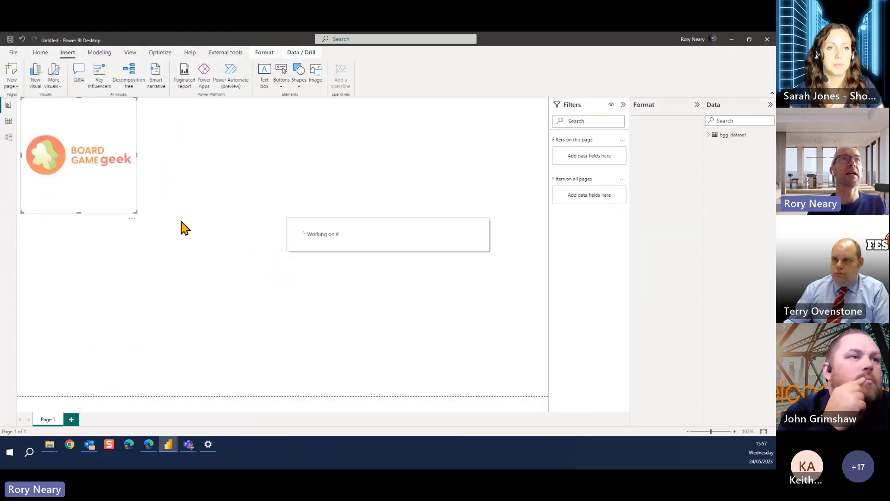
Shorten the logo image's frame to fit the artwork and place it in the upper-left corner of the report page
{"action": "left_click_drag", "start_coordinate": [79, 209], "coordinate": [85, 133]}
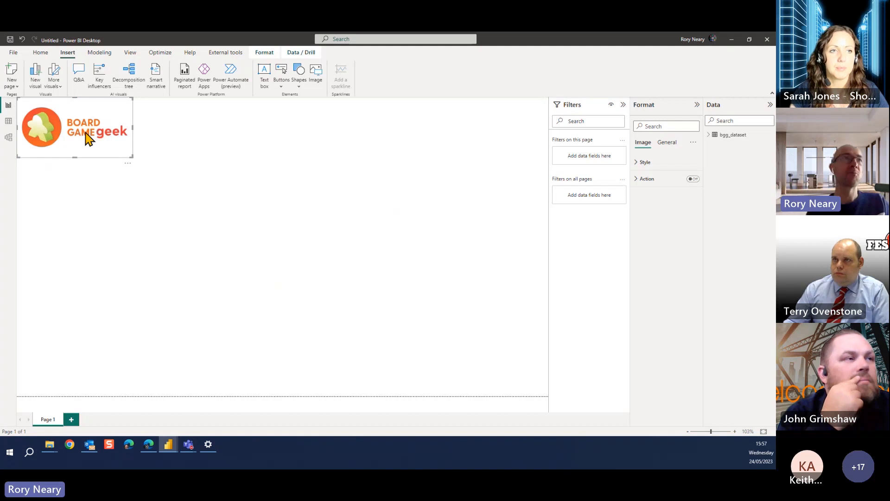
{"action": "left_click_drag", "start_coordinate": [82, 156], "coordinate": [83, 148]}
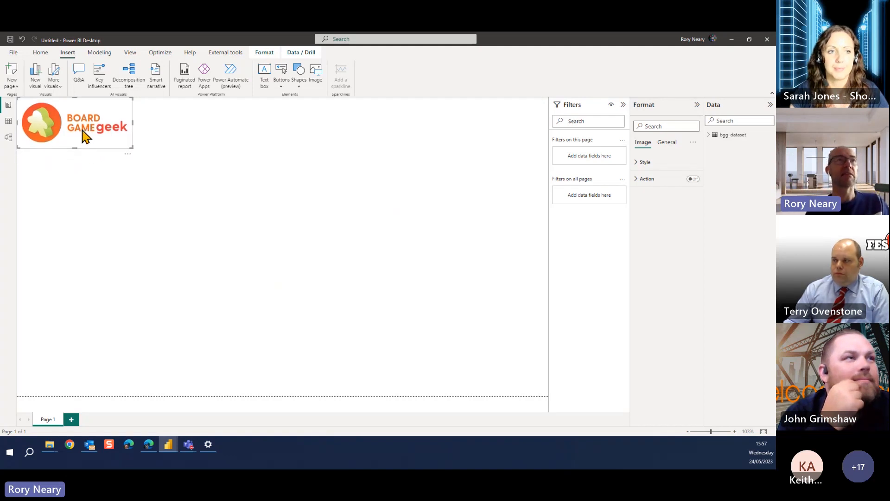
{"action": "left_click", "coordinate": [87, 193]}
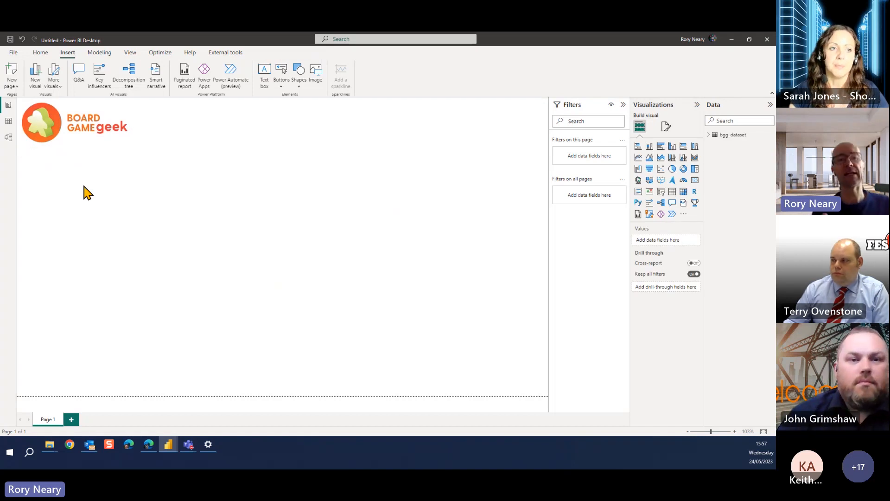
Create a table visual from the GameYear field below the logo and enlarge it to show the full game names
{"action": "left_click", "coordinate": [708, 136]}
{"action": "left_click", "coordinate": [727, 121]}
{"action": "type", "text": "nam"}
{"action": "left_click_drag", "start_coordinate": [737, 122], "coordinate": [666, 130]}
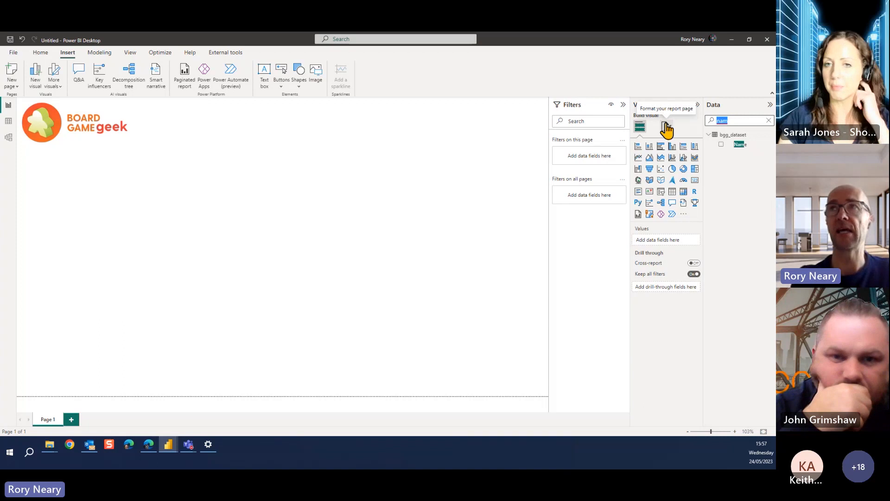
{"action": "key", "text": "BackSpace"}
{"action": "type", "text": "game"}
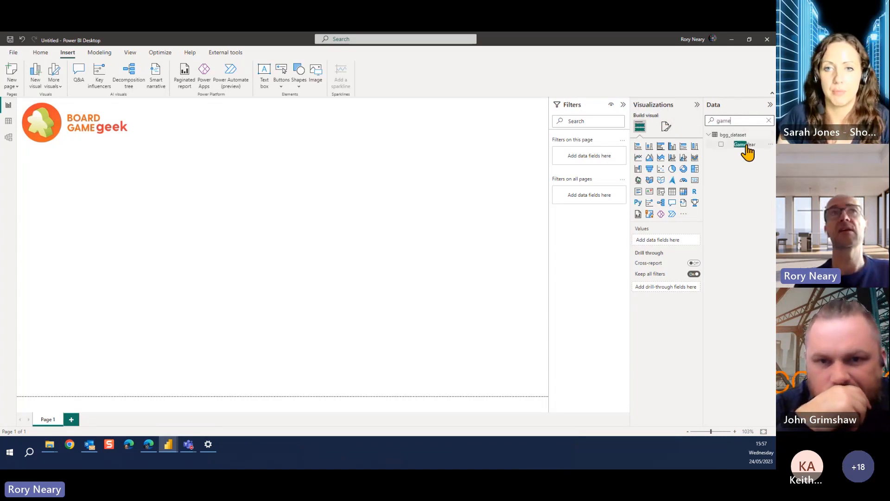
{"action": "left_click_drag", "start_coordinate": [742, 144], "coordinate": [135, 211]}
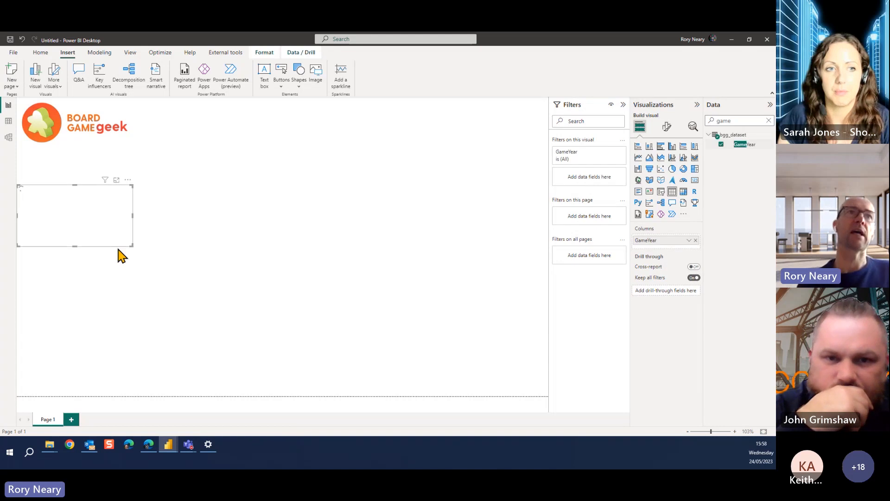
{"action": "left_click_drag", "start_coordinate": [130, 244], "coordinate": [250, 342]}
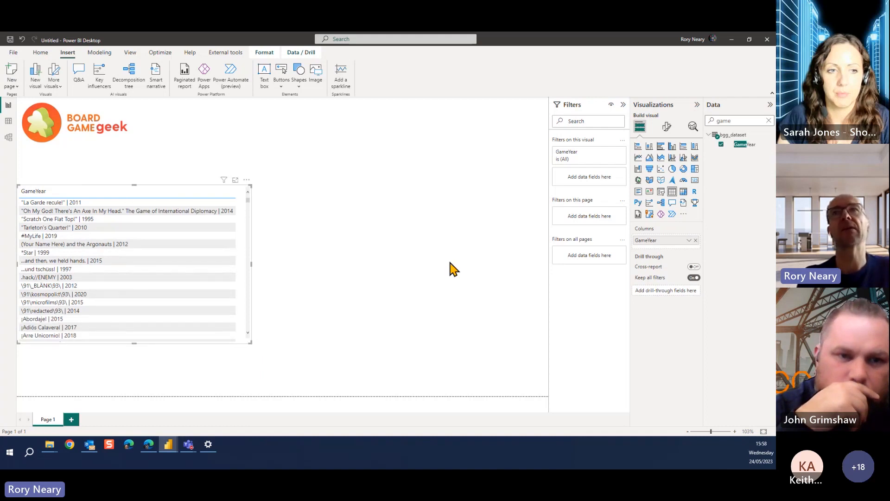
Add the Rating Average field to the table and sort the rows by it in descending order
{"action": "double_click", "coordinate": [735, 120]}
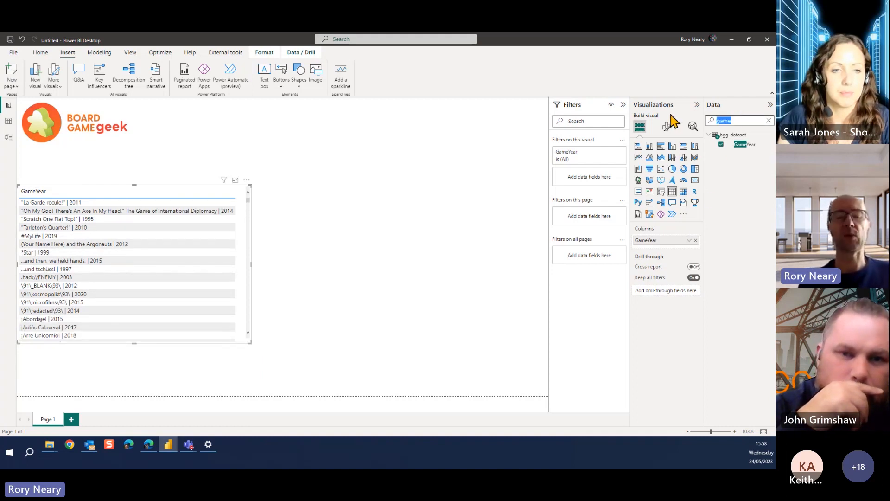
{"action": "type", "text": "ratin"}
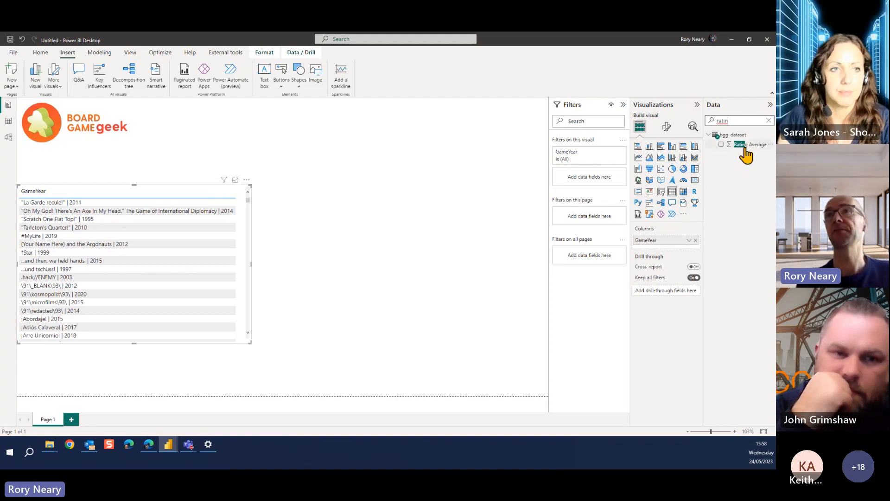
{"action": "left_click_drag", "start_coordinate": [747, 147], "coordinate": [327, 267]}
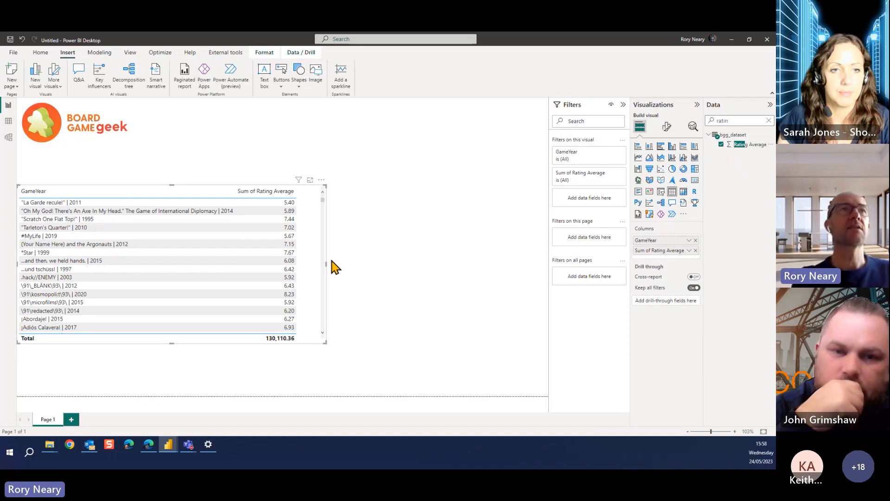
{"action": "left_click", "coordinate": [281, 193]}
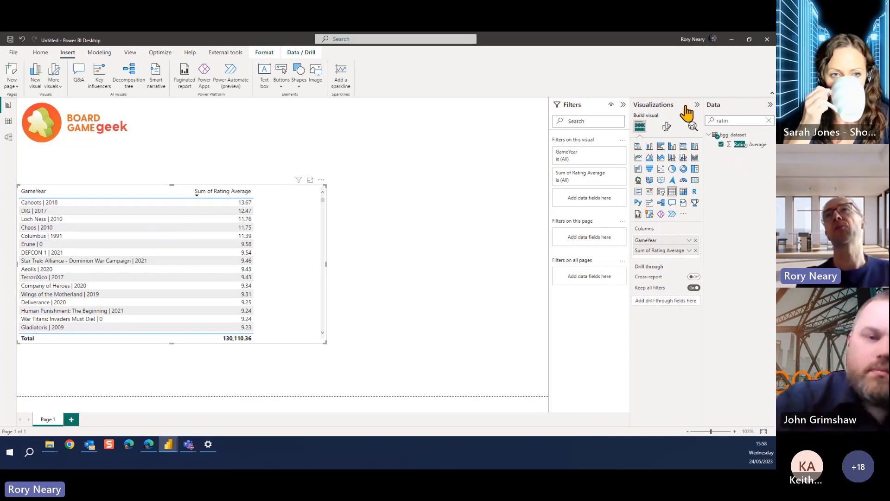
Add the ID field to the table and set it to Don't summarize
{"action": "left_click_drag", "start_coordinate": [732, 121], "coordinate": [691, 126]}
{"action": "type", "text": "id"}
{"action": "left_click_drag", "start_coordinate": [741, 144], "coordinate": [304, 196]}
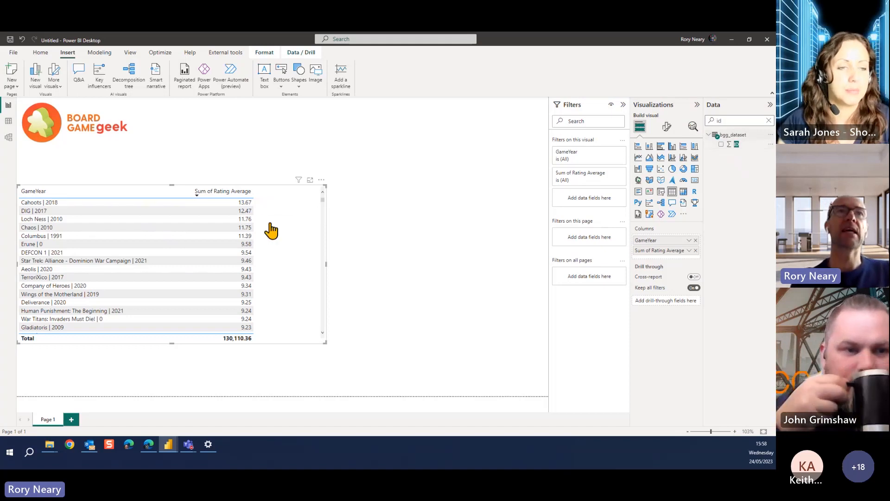
{"action": "left_click_drag", "start_coordinate": [271, 231], "coordinate": [271, 229]}
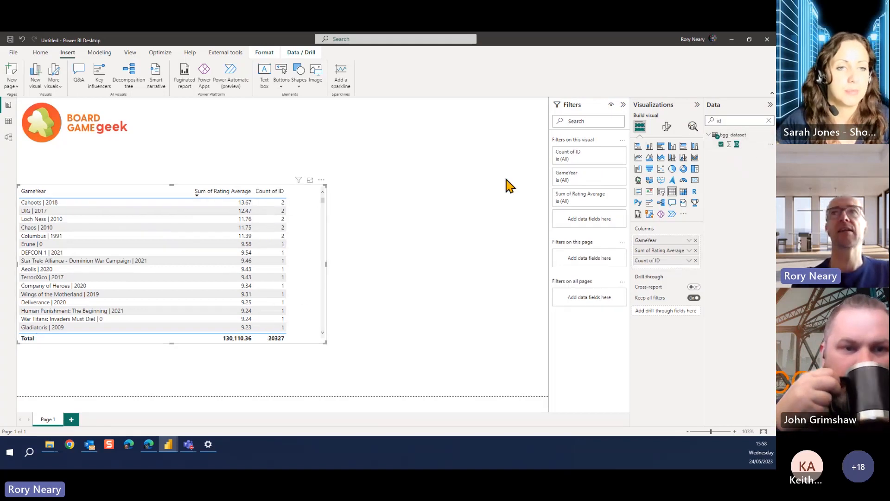
{"action": "left_click", "coordinate": [689, 261]}
{"action": "left_click", "coordinate": [722, 153]}
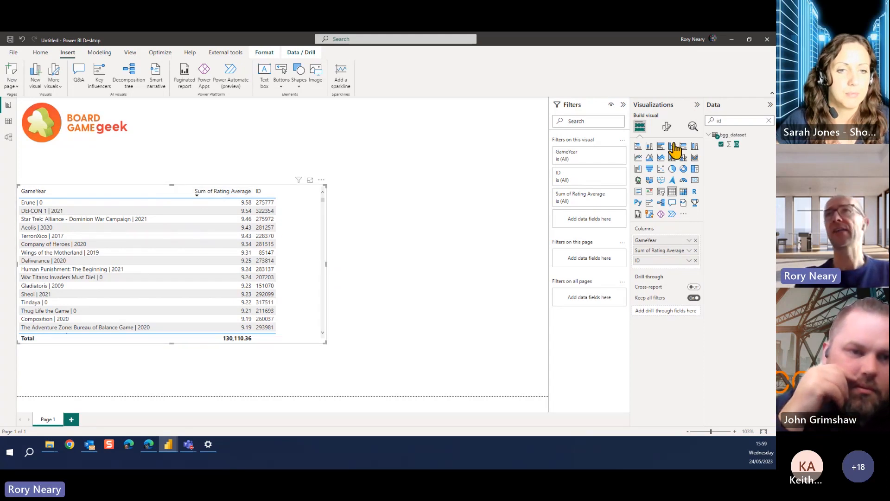
Add the Owned Users field to the table and view the new column
{"action": "left_click_drag", "start_coordinate": [729, 121], "coordinate": [698, 121]}
{"action": "type", "text": "user"}
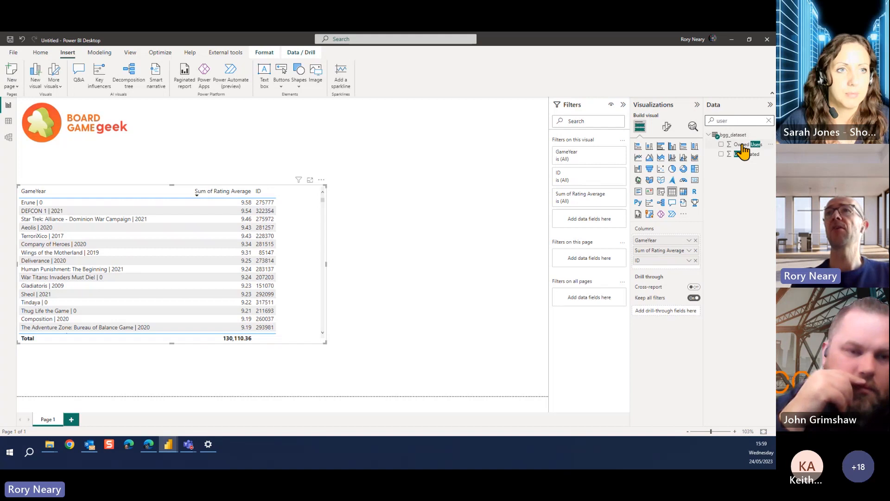
{"action": "left_click_drag", "start_coordinate": [740, 145], "coordinate": [275, 282]}
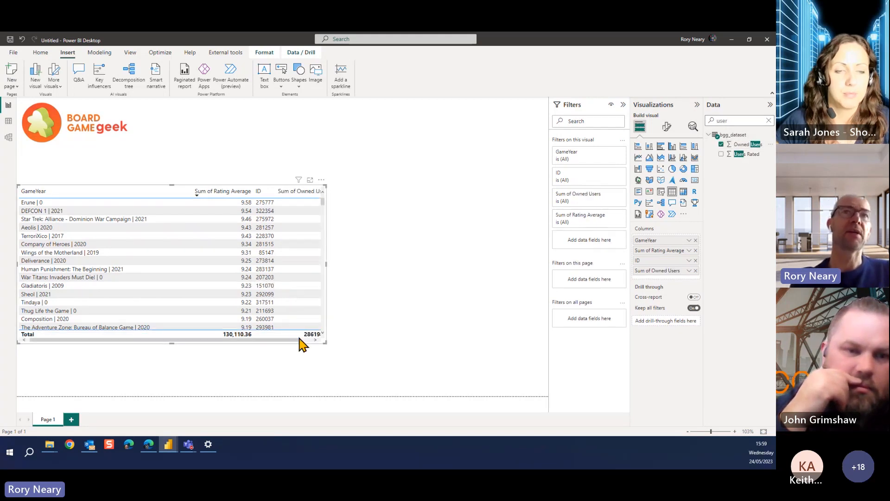
{"action": "left_click_drag", "start_coordinate": [299, 341], "coordinate": [310, 340]}
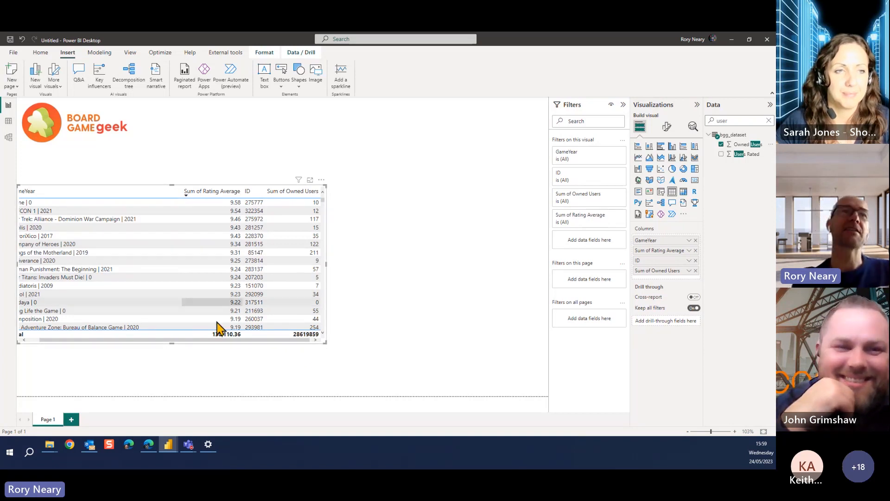
{"action": "left_click_drag", "start_coordinate": [152, 339], "coordinate": [195, 343]}
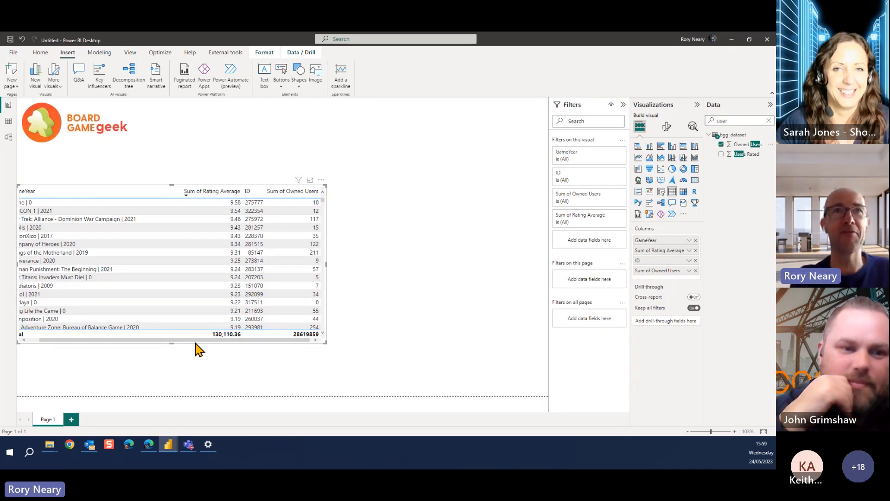
Add the Min Players and Max Players fields to the table, widening the visual to fit all the columns
{"action": "double_click", "coordinate": [717, 122]}
{"action": "left_click", "coordinate": [672, 129]}
{"action": "left_click", "coordinate": [672, 131]}
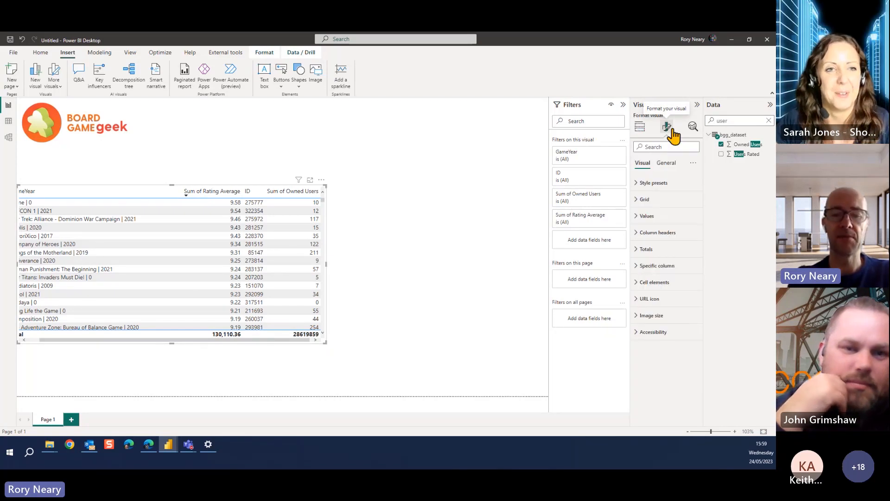
{"action": "double_click", "coordinate": [730, 120]}
{"action": "type", "text": "min"}
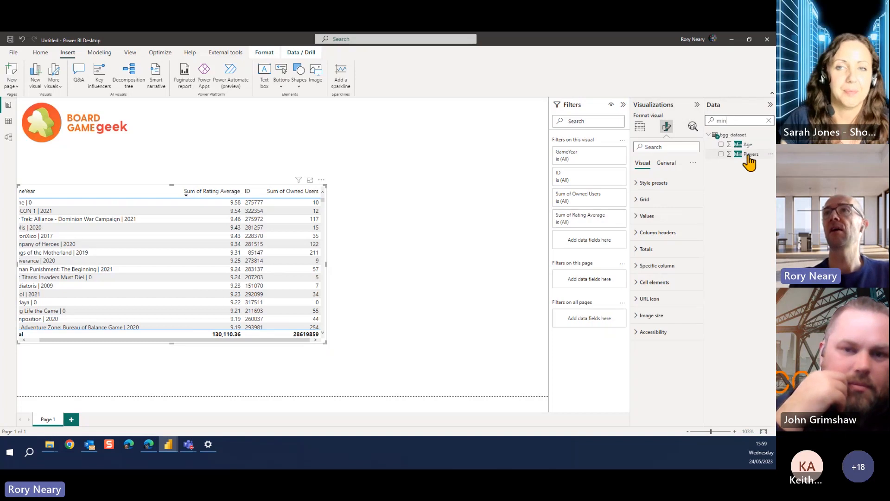
{"action": "left_click_drag", "start_coordinate": [748, 154], "coordinate": [323, 267]}
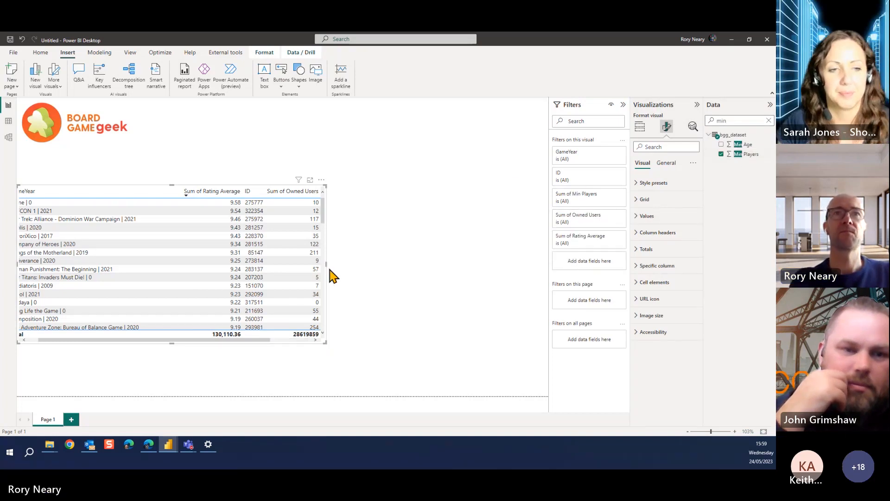
{"action": "double_click", "coordinate": [732, 120]}
{"action": "type", "text": "max"}
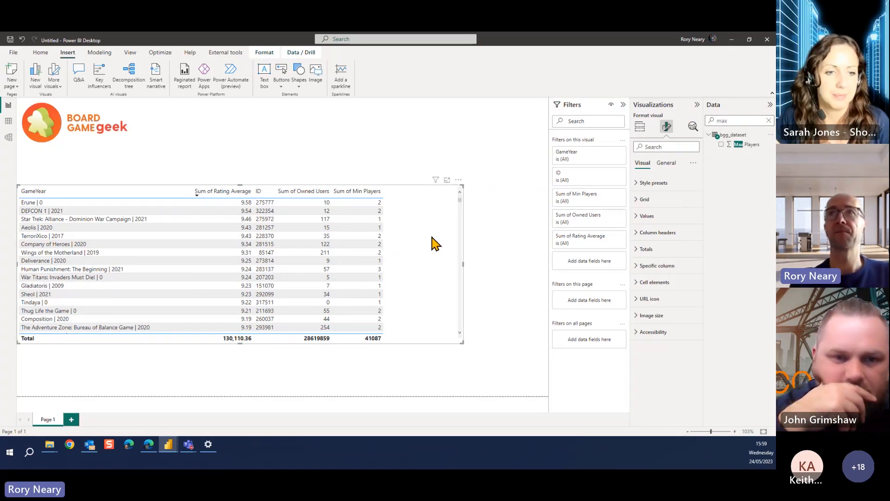
{"action": "left_click_drag", "start_coordinate": [733, 150], "coordinate": [394, 250]}
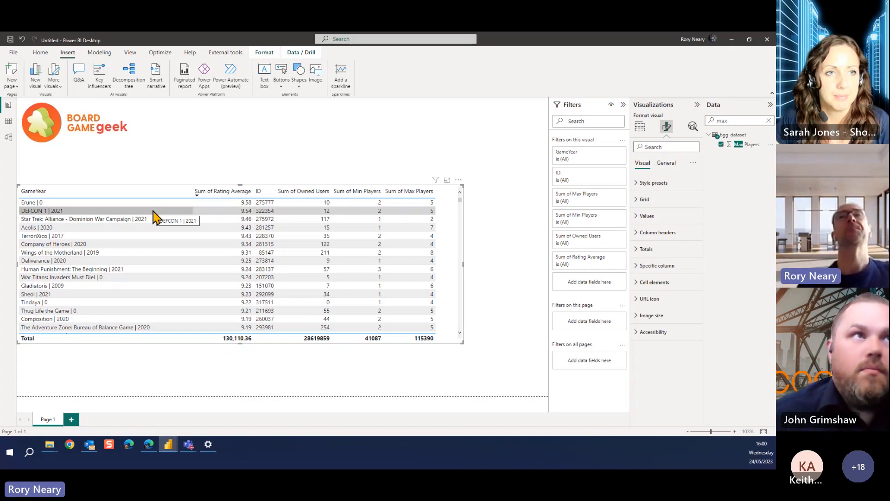
Examine the Watergate game page's web address in the browser, and return to the Untitled report to show the bgg_dataset rows in data view
{"action": "left_click", "coordinate": [732, 41]}
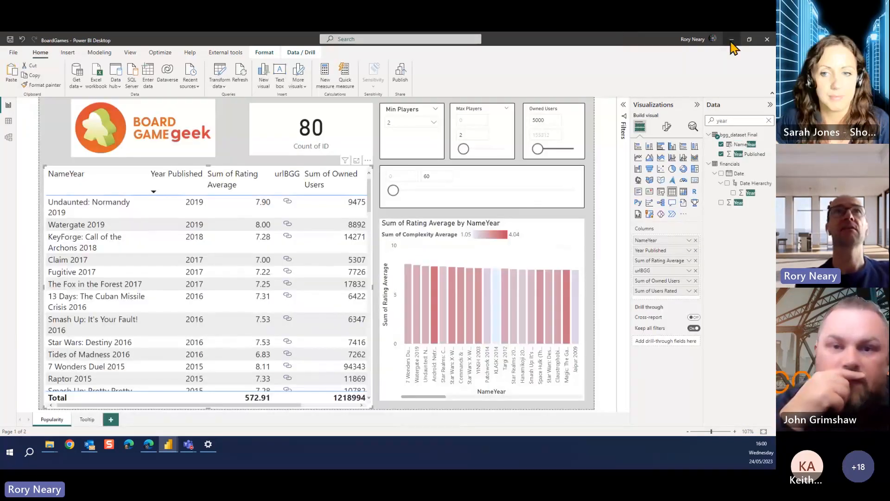
{"action": "left_click", "coordinate": [732, 40]}
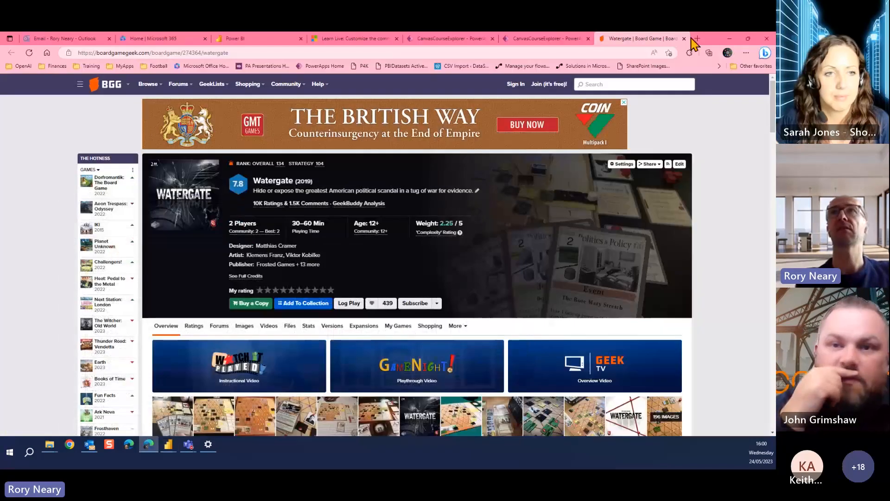
{"action": "left_click", "coordinate": [244, 53]}
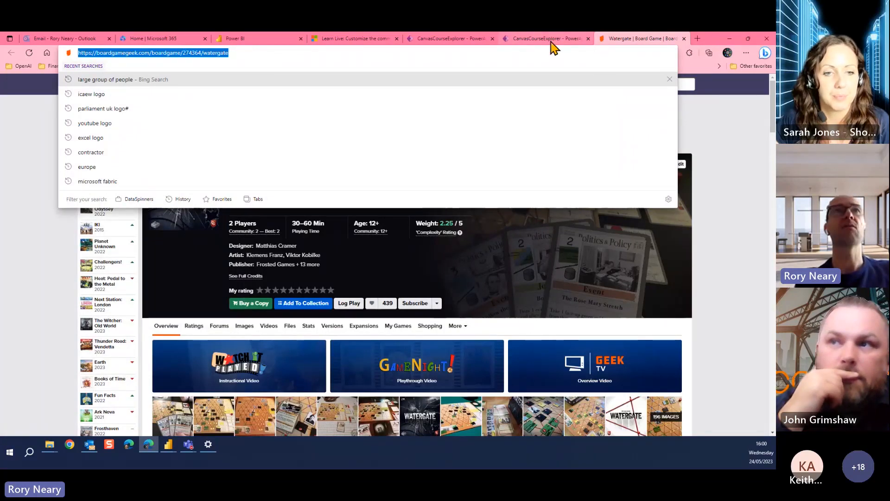
{"action": "left_click", "coordinate": [168, 445]}
{"action": "left_click", "coordinate": [203, 415]}
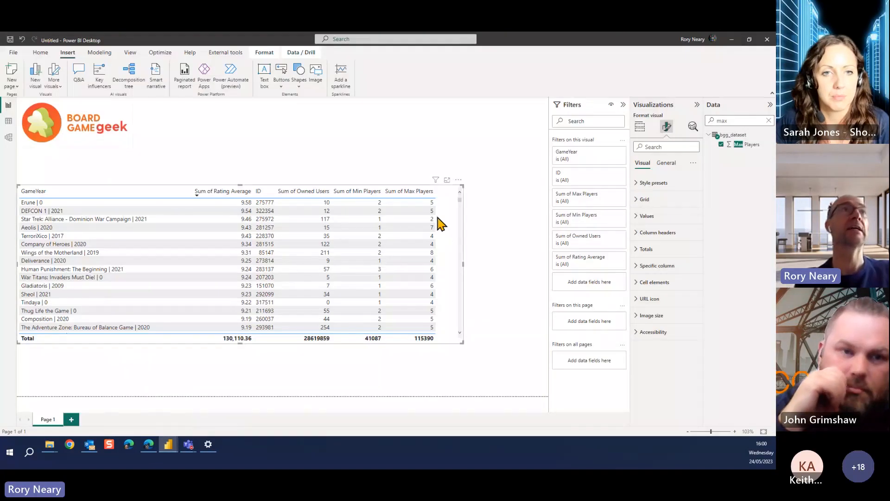
{"action": "left_click", "coordinate": [9, 131]}
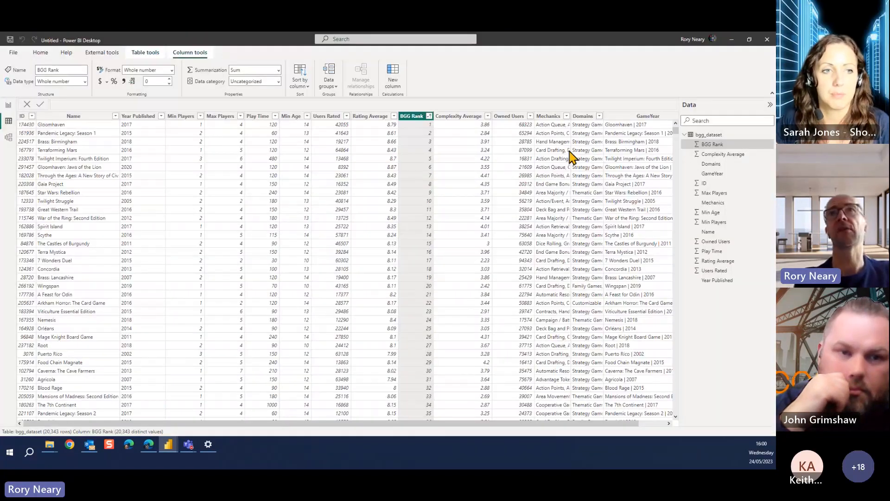
Create a new calculated column in the bgg_dataset table and name it UrlBGG
{"action": "right_click", "coordinate": [621, 122]}
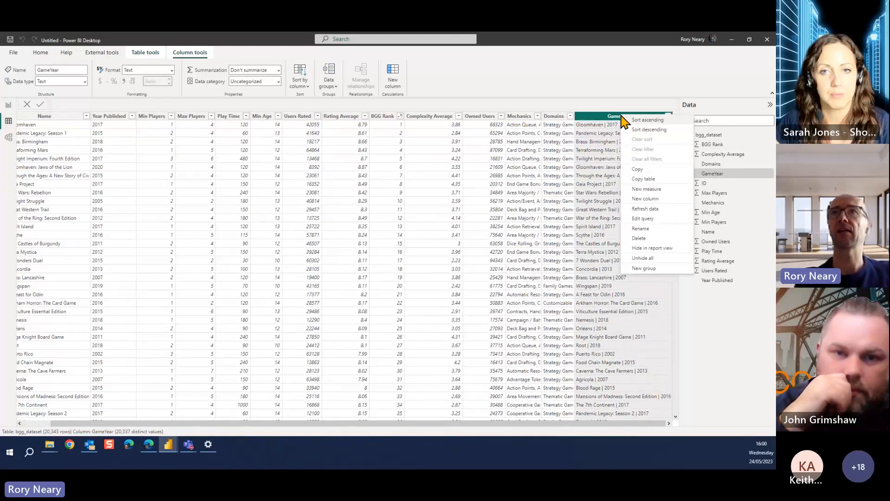
{"action": "left_click", "coordinate": [658, 199]}
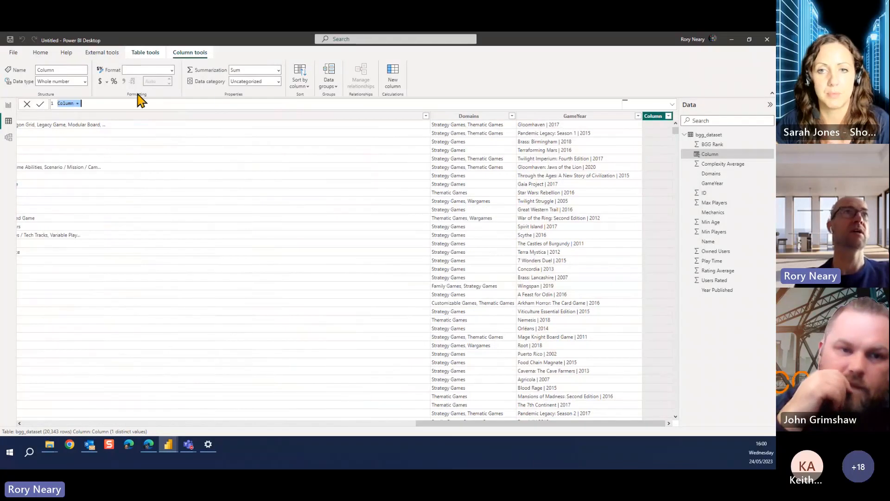
{"action": "left_click", "coordinate": [58, 104]}
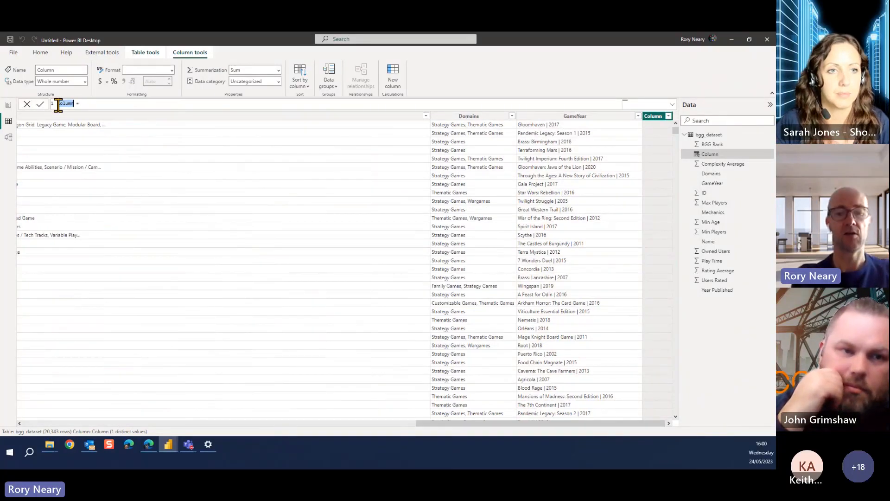
{"action": "type", "text": "UrlBGG"}
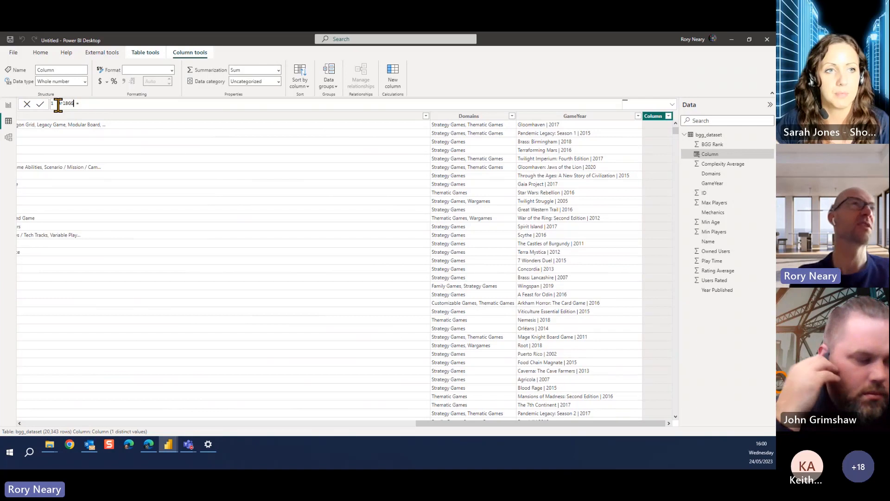
{"action": "left_click", "coordinate": [125, 104]}
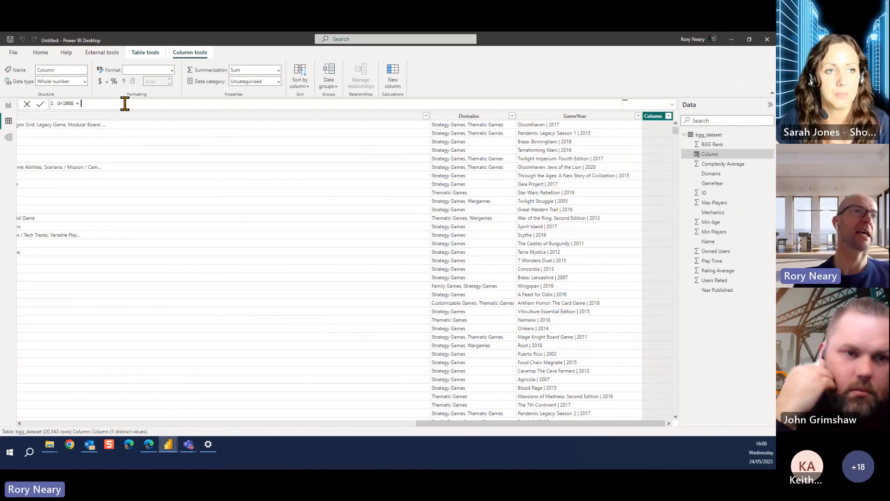
{"action": "type", "text": "\""}
{"action": "type", "text": "https://boardgamegeek.com/boardgame/274364/watergate"}
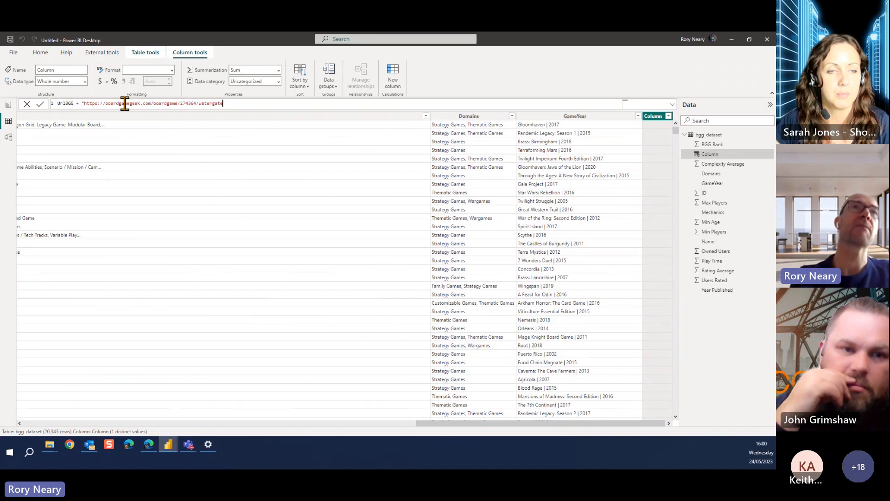
{"action": "key", "text": "BackSpace"}
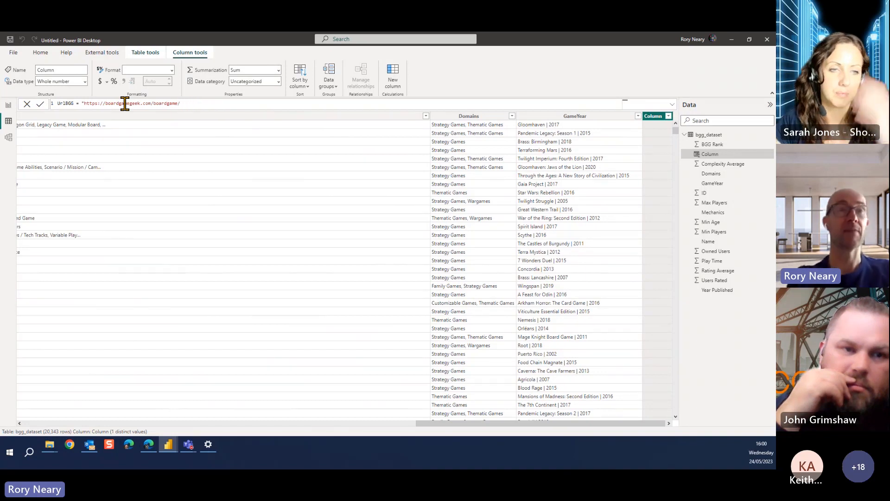
{"action": "type", "text": "&"}
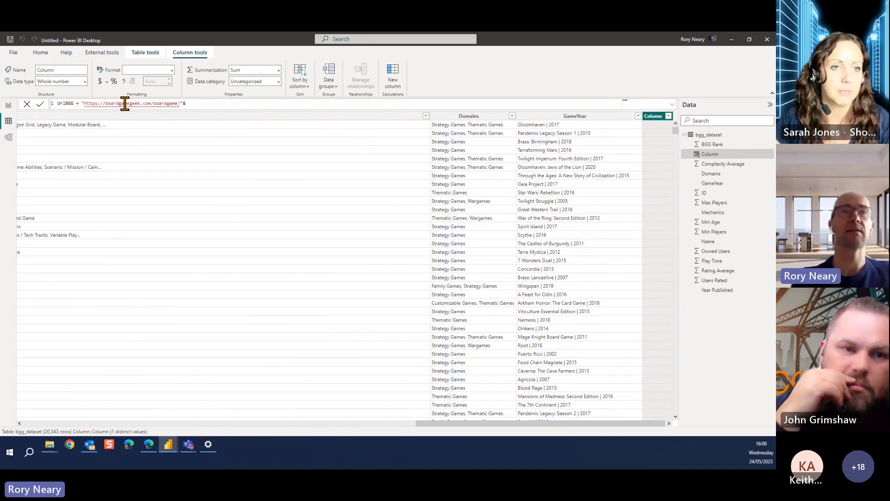
{"action": "type", "text": "id"}
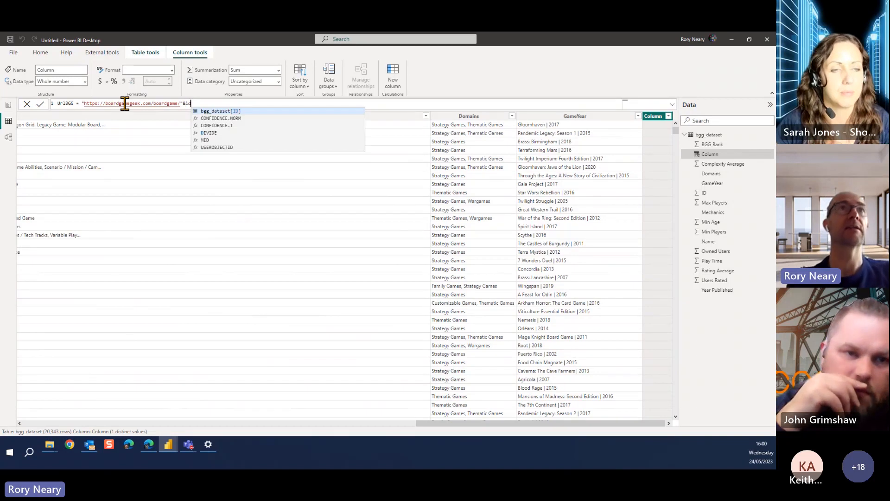
{"action": "left_click", "coordinate": [204, 112]}
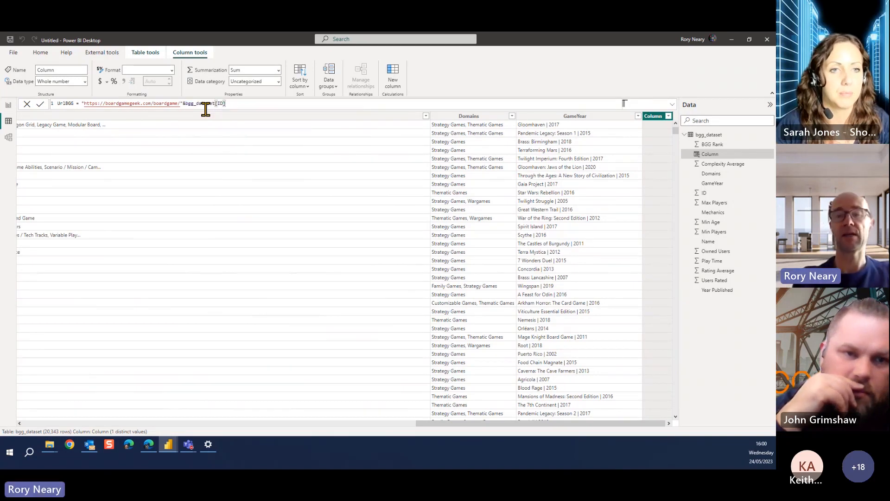
{"action": "key", "text": "Return"}
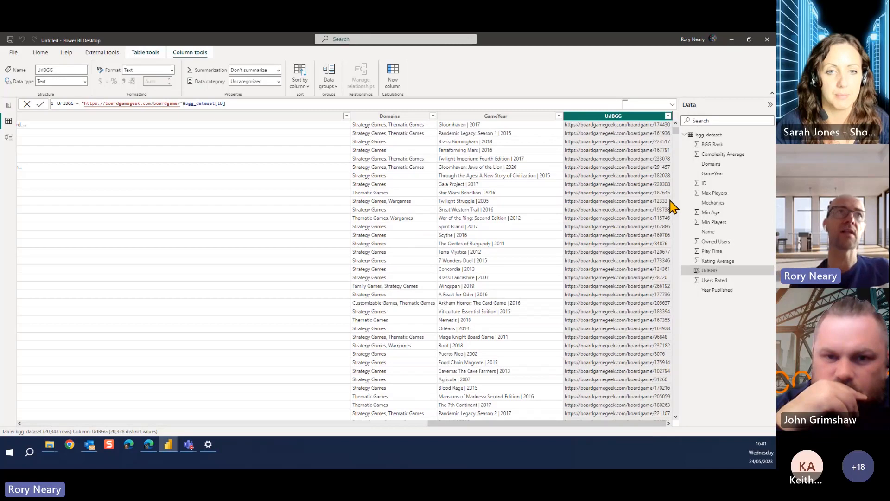
Add the UrlBGG field to the game table on the report page and view the new column
{"action": "left_click", "coordinate": [9, 106]}
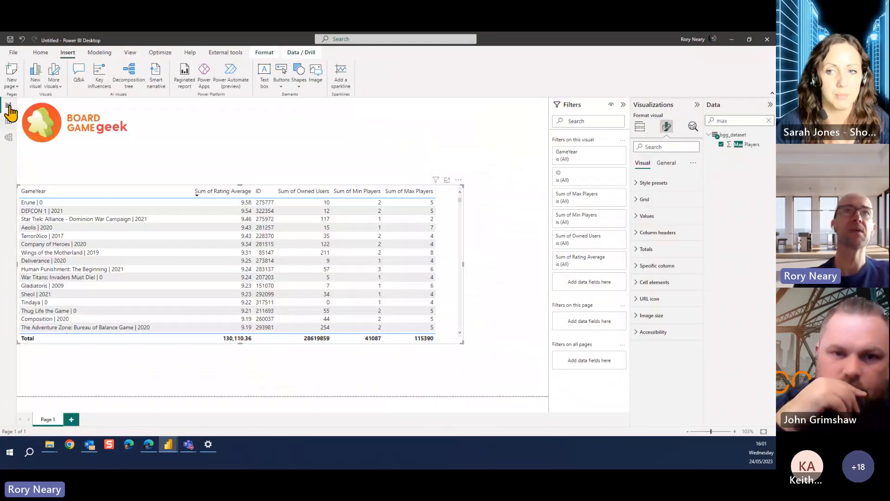
{"action": "left_click_drag", "start_coordinate": [733, 121], "coordinate": [697, 120]}
{"action": "type", "text": "url"}
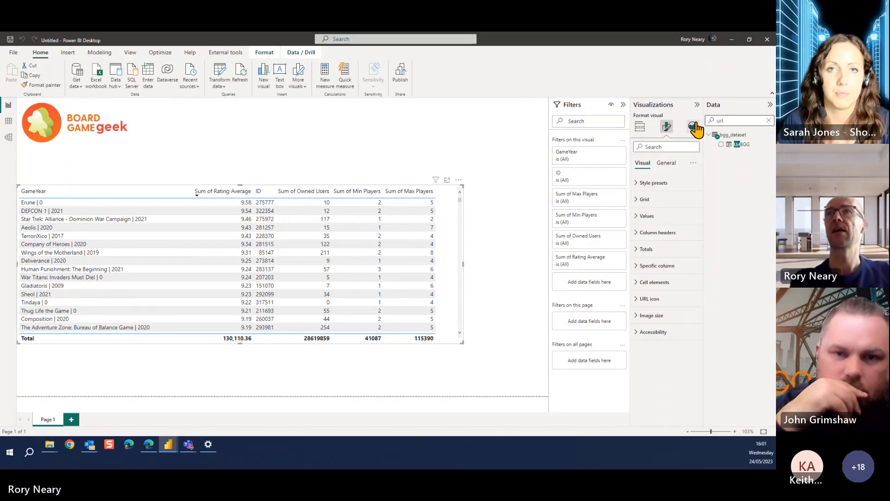
{"action": "left_click_drag", "start_coordinate": [747, 145], "coordinate": [417, 247]}
{"action": "left_click_drag", "start_coordinate": [415, 241], "coordinate": [427, 284]}
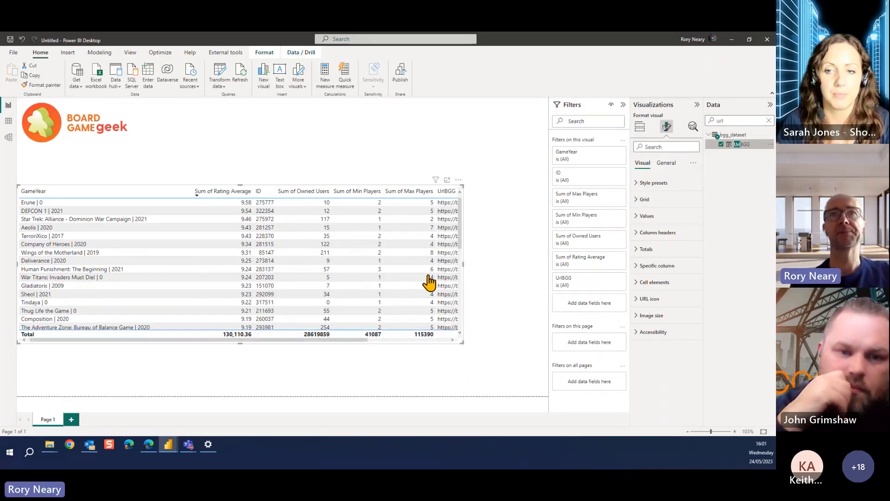
{"action": "left_click", "coordinate": [446, 340]}
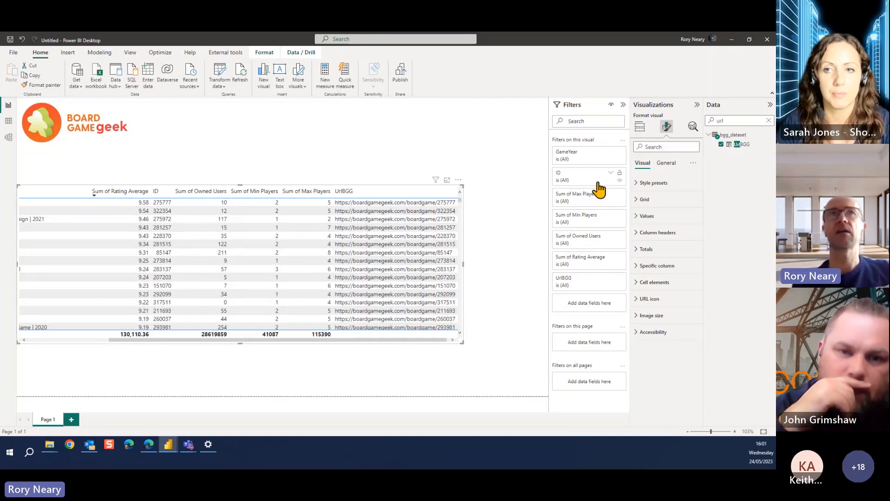
Set the UrlBGG column's data category to Web URL in data view, and return to the report page
{"action": "left_click", "coordinate": [9, 122]}
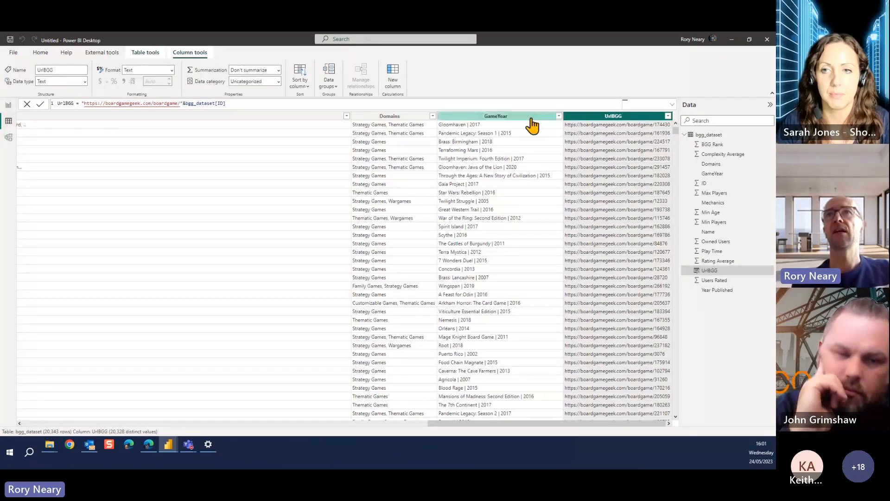
{"action": "left_click", "coordinate": [278, 81]}
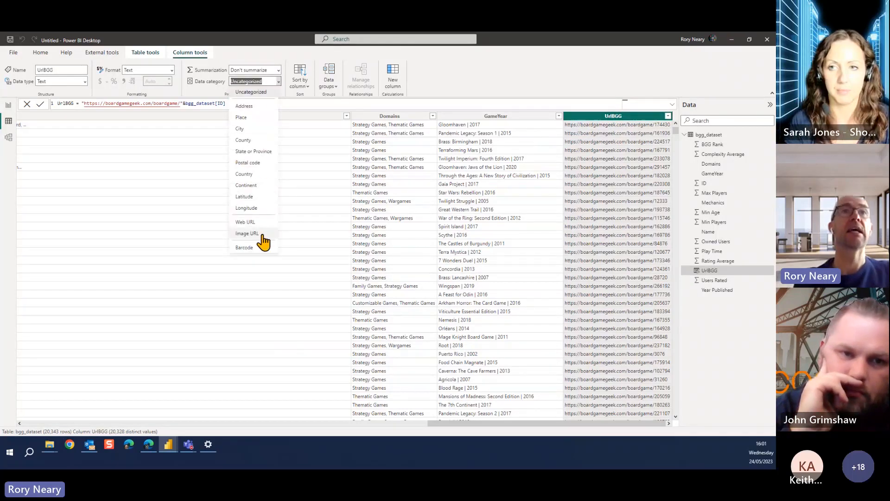
{"action": "left_click", "coordinate": [254, 222]}
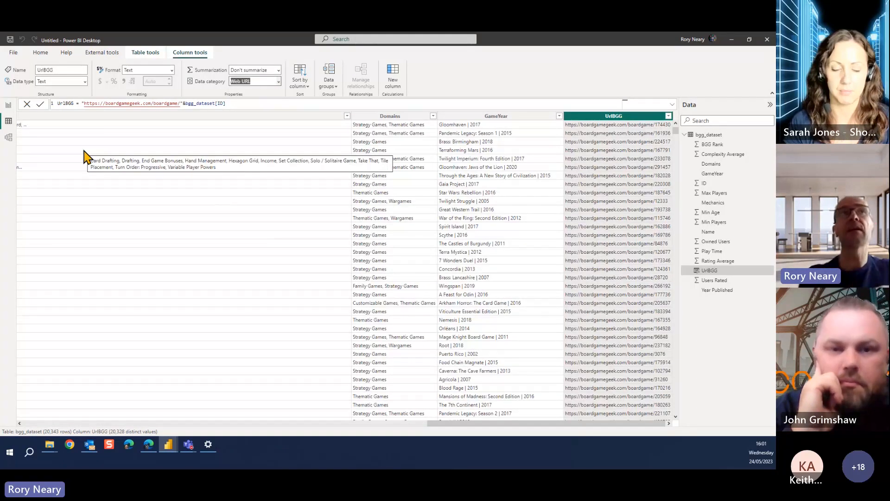
{"action": "left_click", "coordinate": [8, 108]}
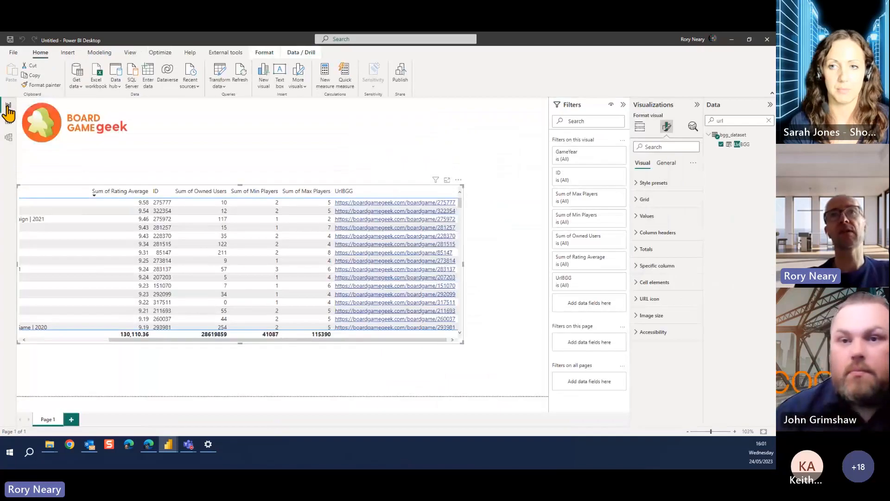
Open the Erune game's link from the table, examine its BoardGameGeek page in the browser, and return to the Untitled Power BI report
{"action": "left_click", "coordinate": [352, 204]}
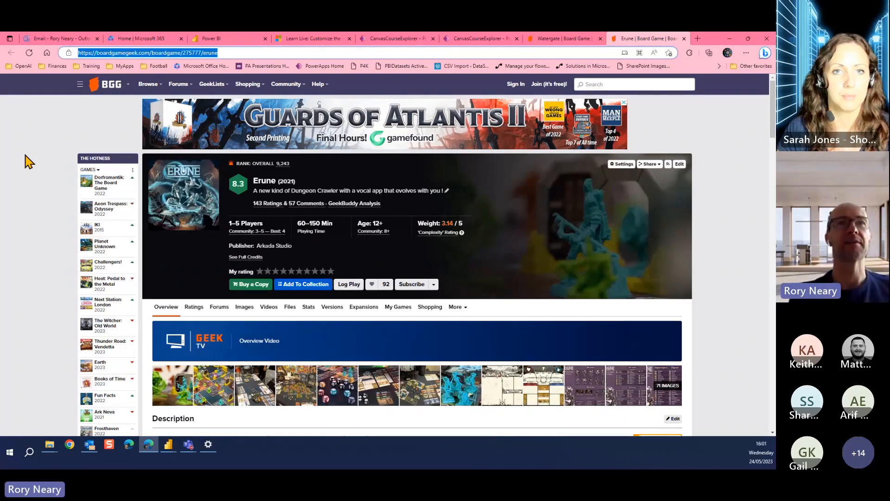
{"action": "scroll", "coordinate": [470, 274], "scroll_direction": "down", "scroll_amount": 1}
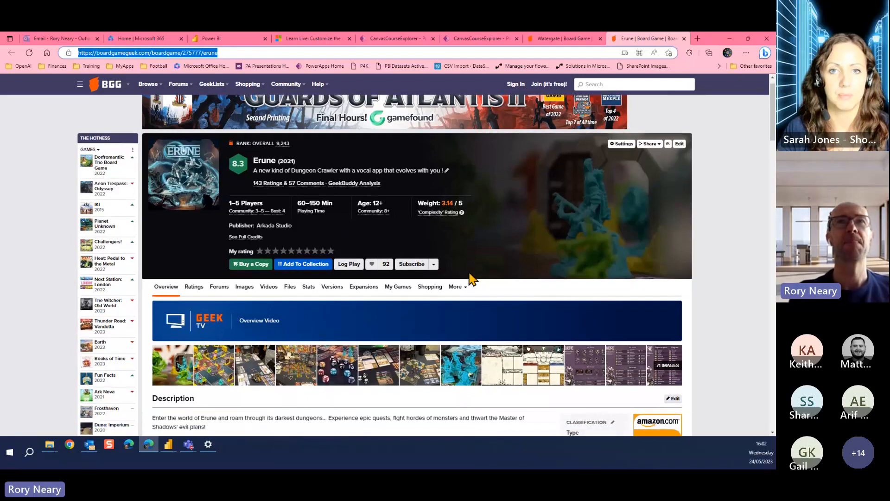
{"action": "scroll", "coordinate": [469, 278], "scroll_direction": "down", "scroll_amount": 3}
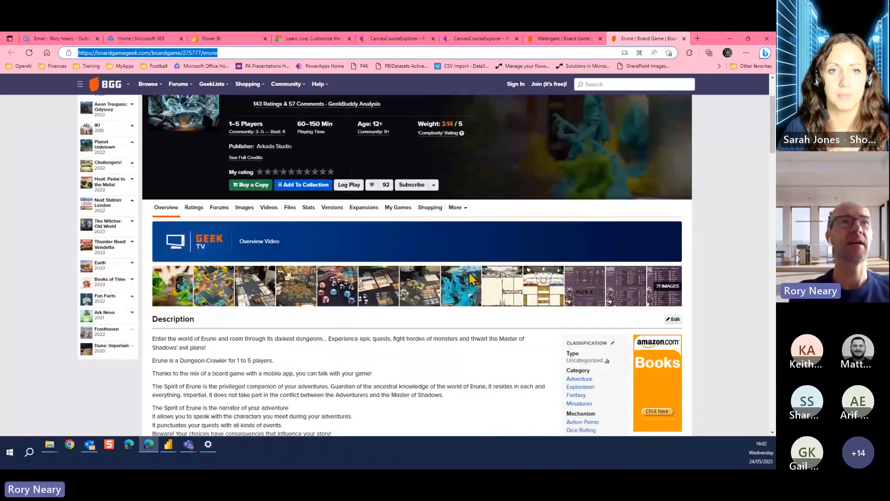
{"action": "scroll", "coordinate": [469, 278], "scroll_direction": "down", "scroll_amount": 5}
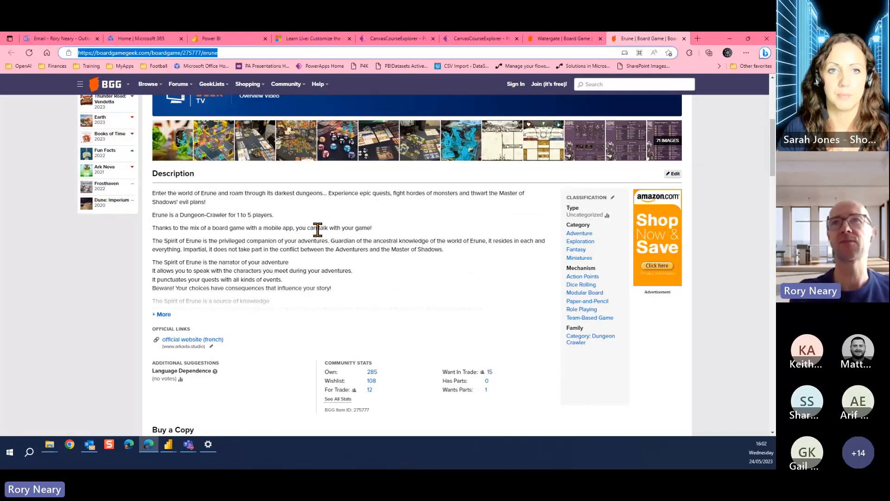
{"action": "scroll", "coordinate": [278, 239], "scroll_direction": "down", "scroll_amount": 3}
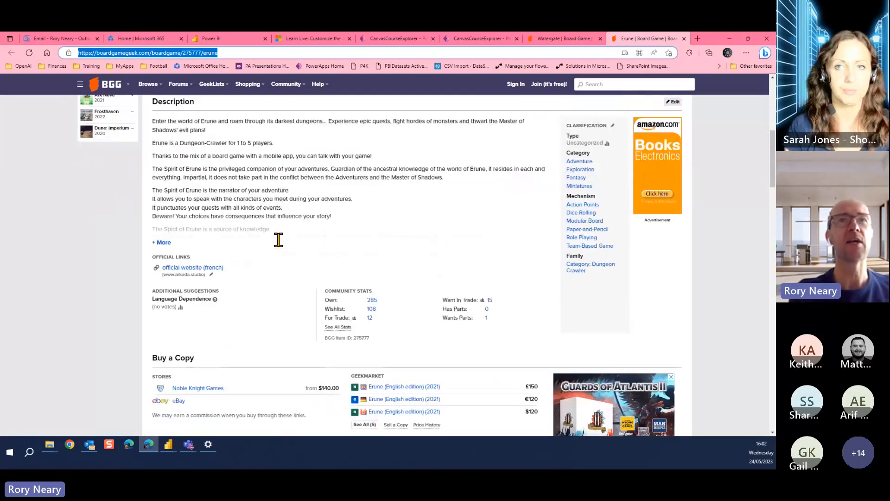
{"action": "scroll", "coordinate": [279, 240], "scroll_direction": "up", "scroll_amount": 5}
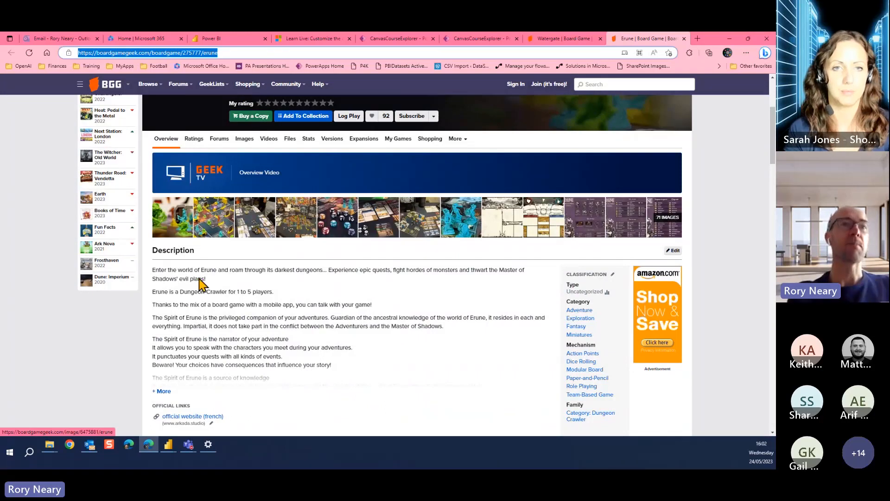
{"action": "left_click", "coordinate": [169, 446]}
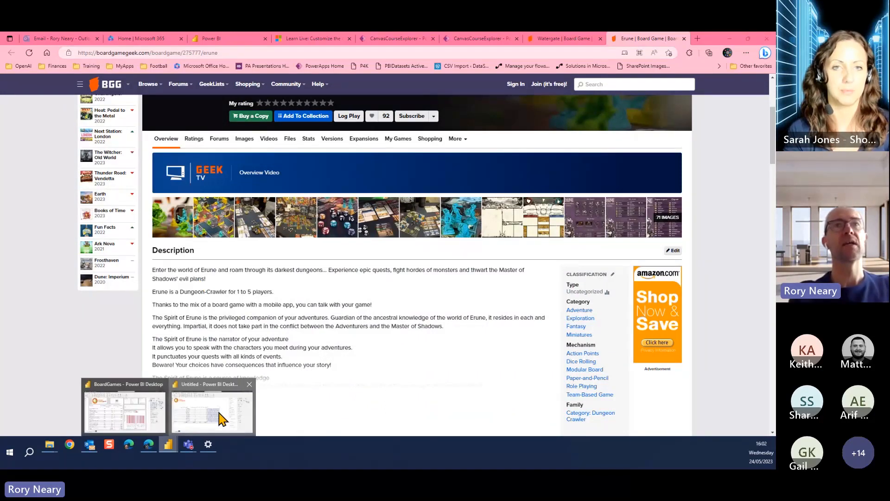
{"action": "left_click", "coordinate": [220, 418]}
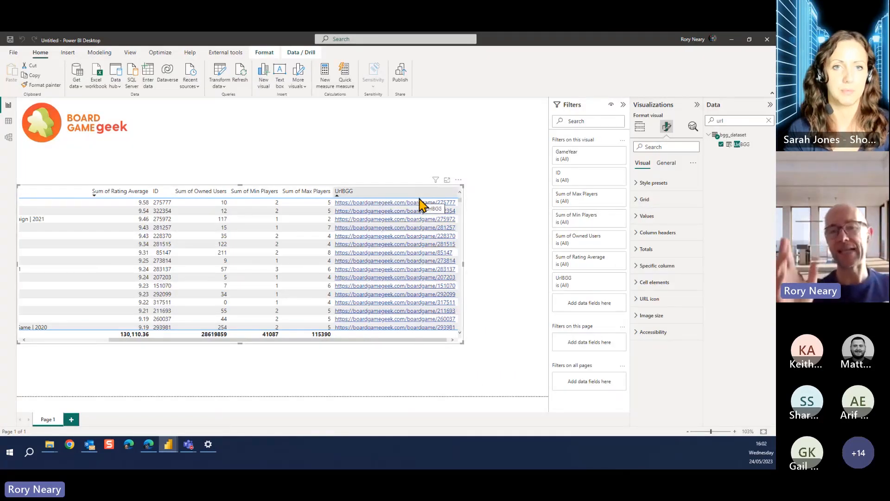
Find the table's URL formatting options and turn on the URL icon for values
{"action": "left_click", "coordinate": [675, 148]}
{"action": "type", "text": "url"}
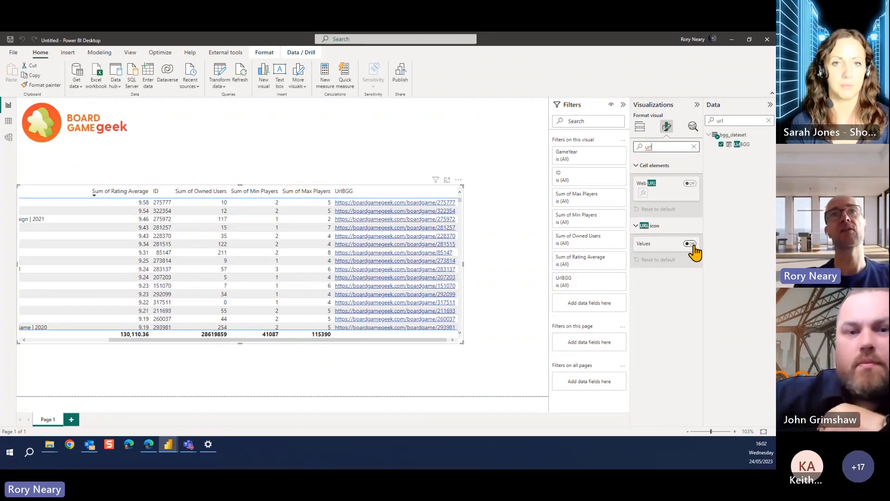
{"action": "left_click", "coordinate": [691, 244]}
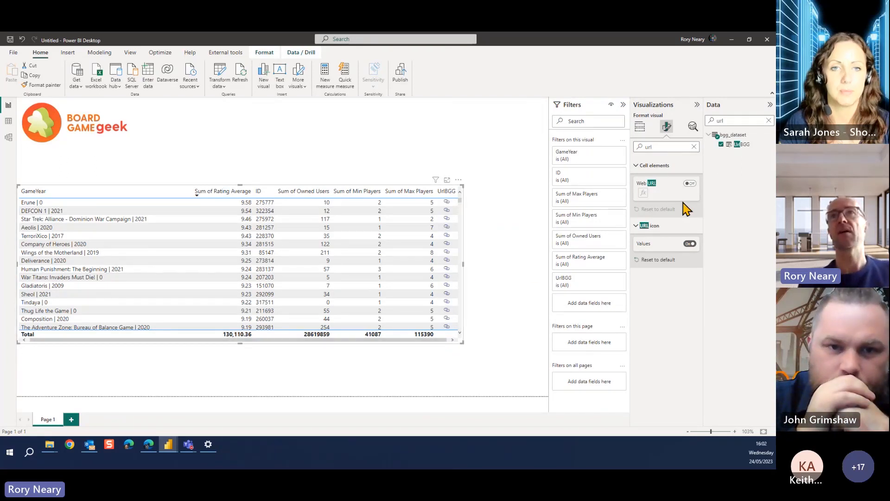
Move UrlBGG to the first position among the table's columns, and narrow the GameYear column so all columns fit
{"action": "left_click", "coordinate": [639, 128]}
{"action": "left_click_drag", "start_coordinate": [649, 306], "coordinate": [647, 243]}
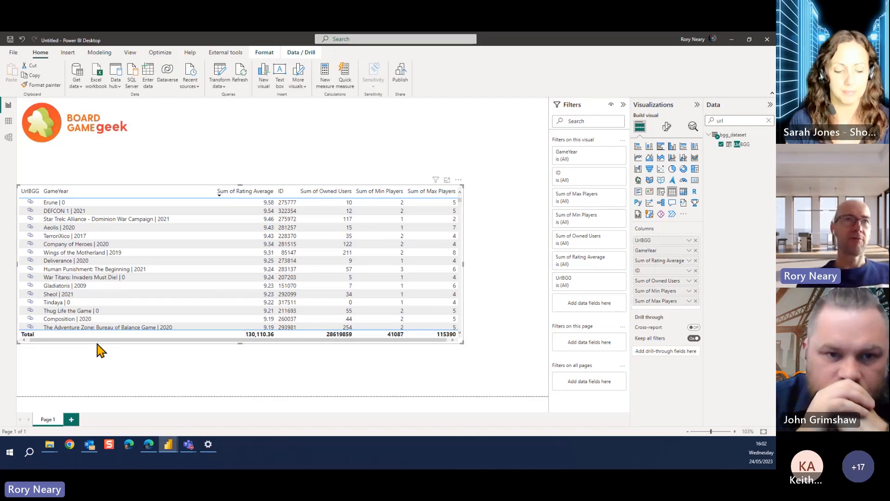
{"action": "left_click_drag", "start_coordinate": [216, 191], "coordinate": [148, 192]}
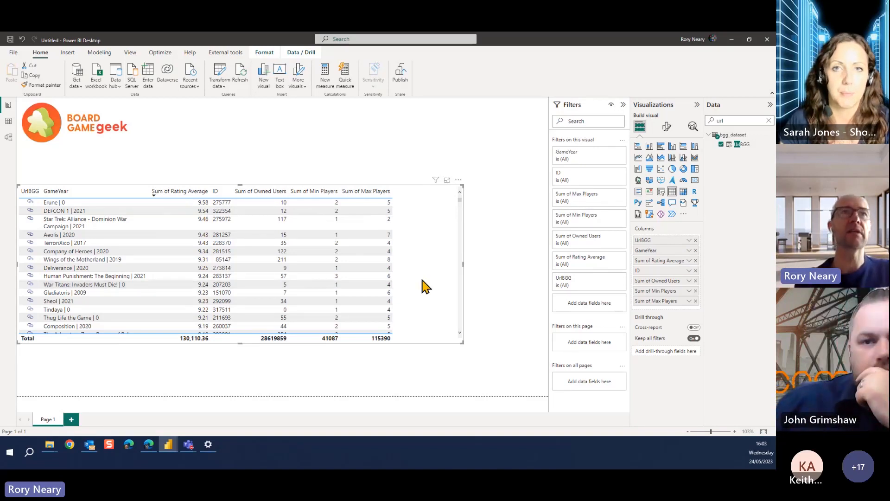
Add the Complexity Average field to the table as the last column and view it
{"action": "left_click_drag", "start_coordinate": [726, 120], "coordinate": [716, 124]}
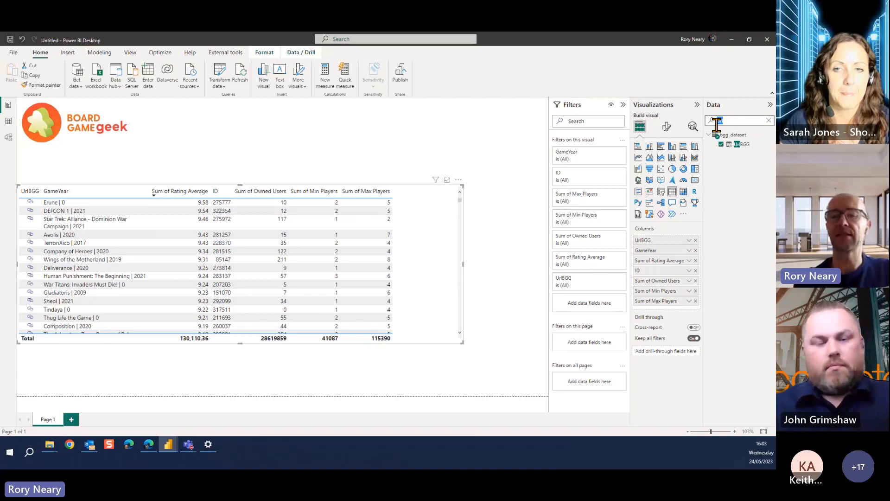
{"action": "type", "text": "wei"}
{"action": "key", "text": "BackSpace"}
{"action": "key", "text": "BackSpace"}
{"action": "key", "text": "BackSpace"}
{"action": "type", "text": "com"}
{"action": "left_click_drag", "start_coordinate": [747, 146], "coordinate": [406, 268]}
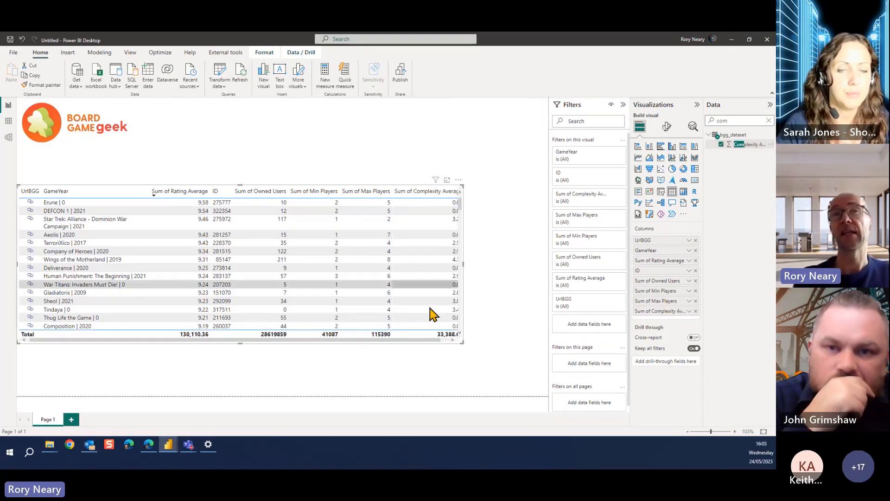
{"action": "left_click", "coordinate": [445, 341]}
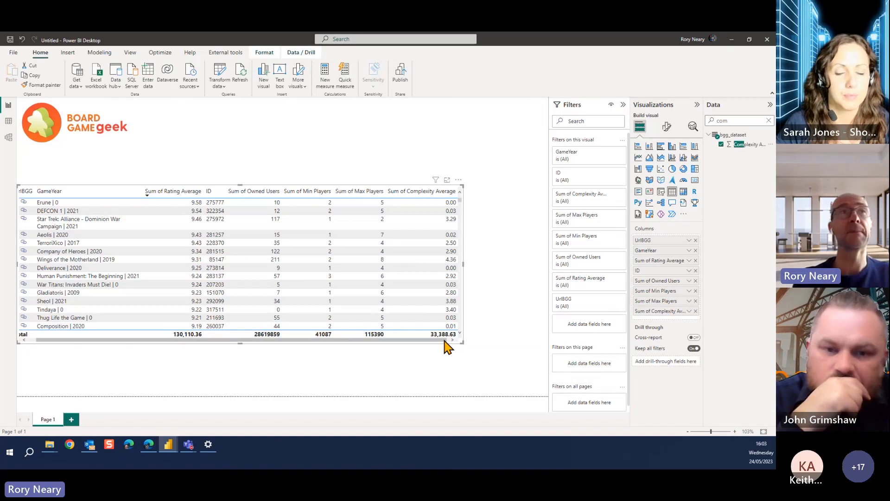
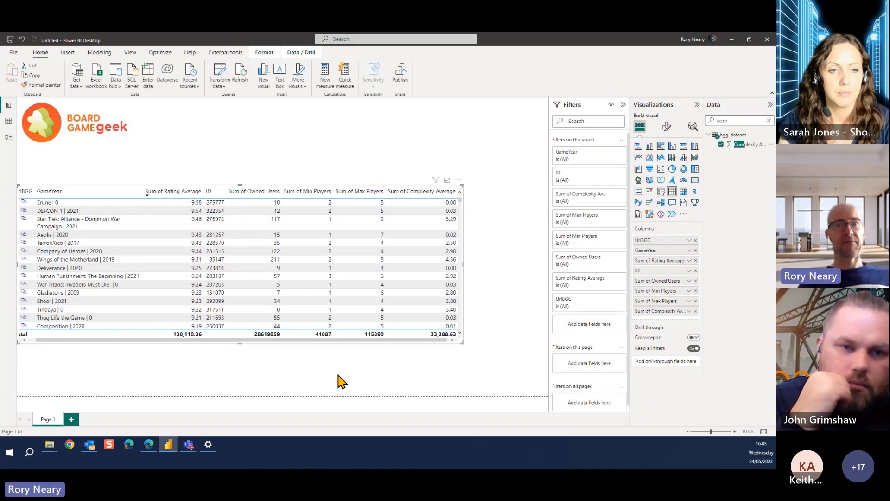
Add a slicer above the table, beside the logo area, and fill it with the Complexity Average field
{"action": "left_click", "coordinate": [389, 133]}
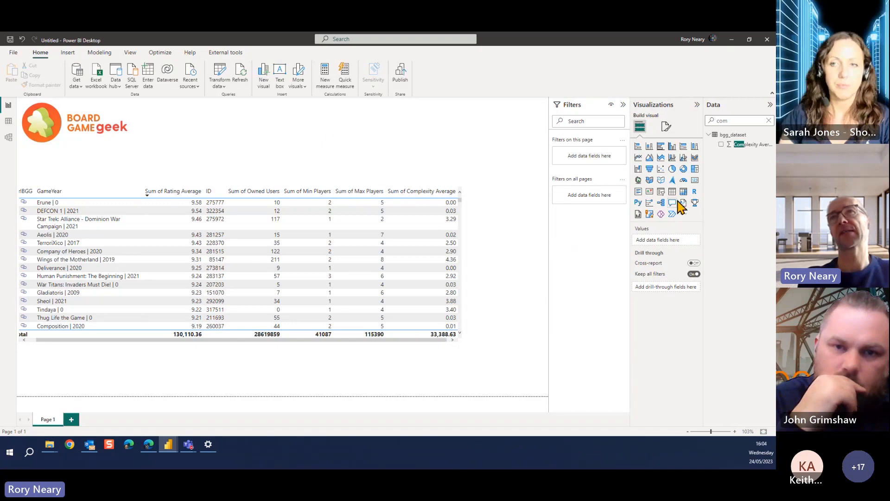
{"action": "left_click", "coordinate": [661, 191]}
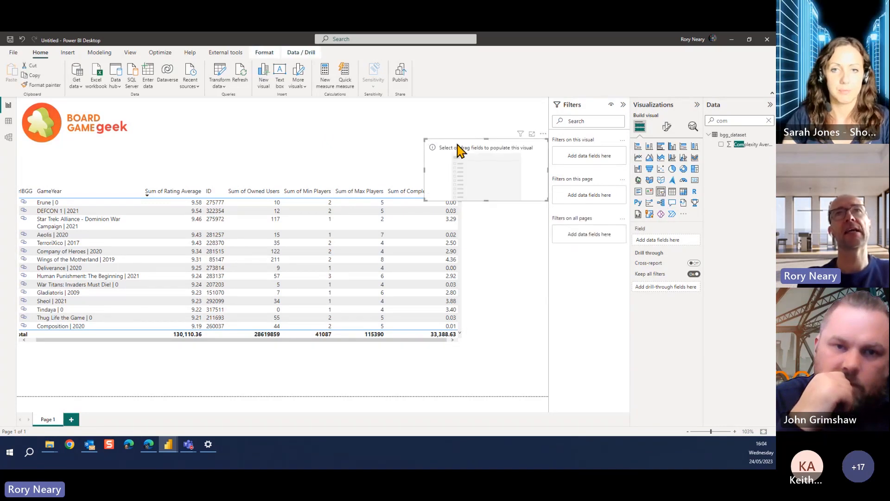
{"action": "left_click_drag", "start_coordinate": [459, 149], "coordinate": [324, 107]}
{"action": "double_click", "coordinate": [725, 121]}
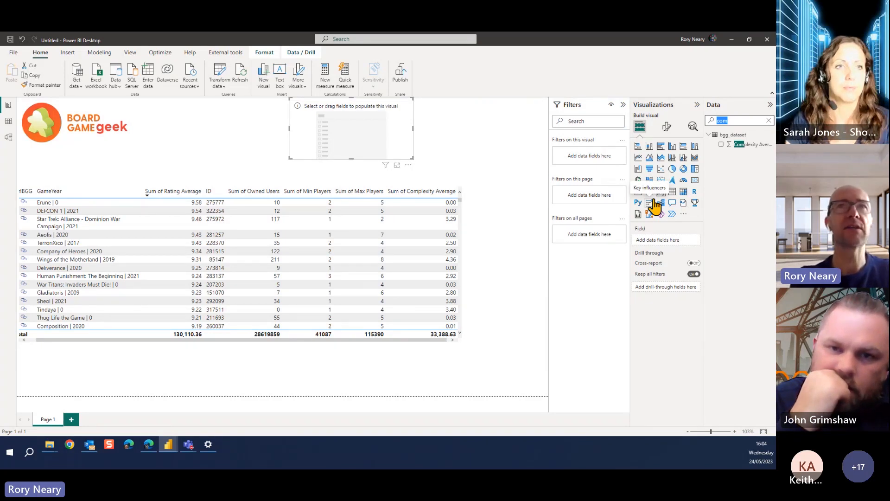
{"action": "type", "text": "co"}
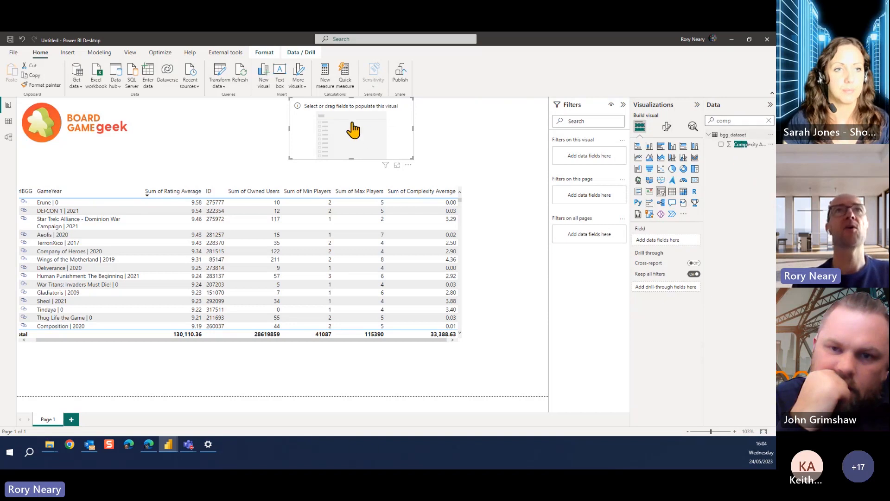
{"action": "left_click_drag", "start_coordinate": [353, 130], "coordinate": [352, 130]}
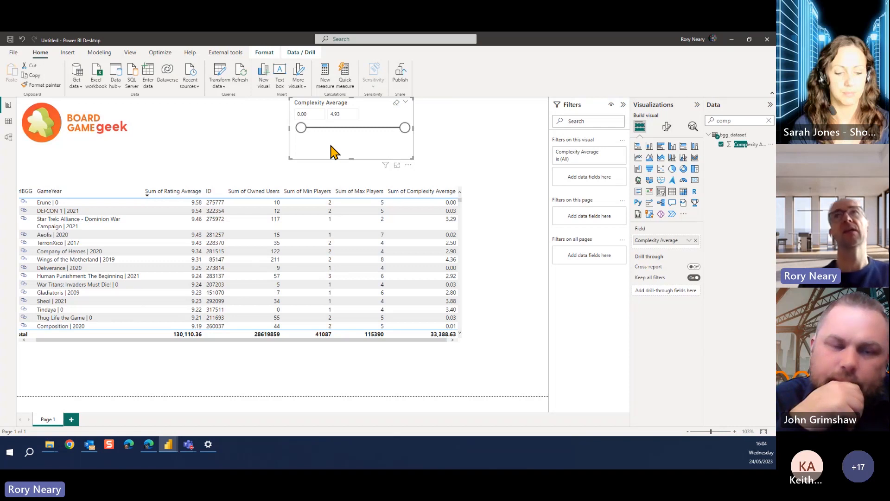
Set the Complexity Average slicer's style to Greater than or equal to and try a lower limit of 7
{"action": "left_click", "coordinate": [666, 134]}
{"action": "left_click", "coordinate": [660, 146]}
{"action": "type", "text": "g"}
{"action": "key", "text": "BackSpace"}
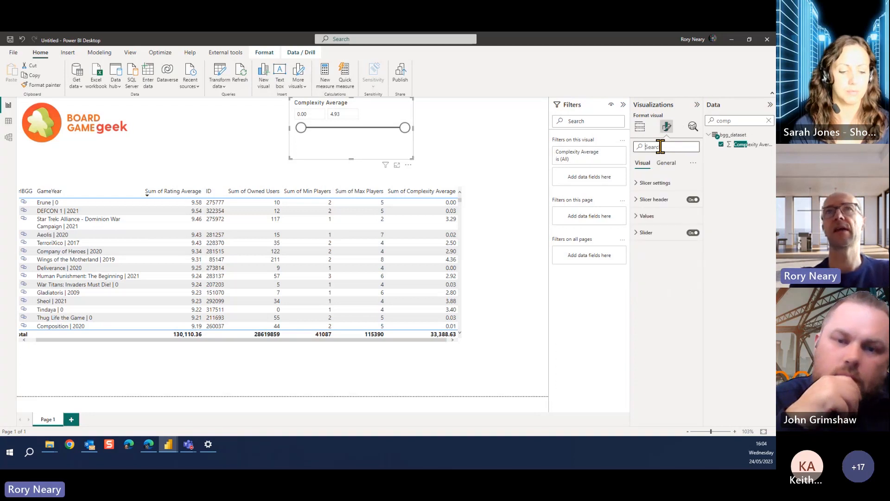
{"action": "left_click", "coordinate": [641, 183]}
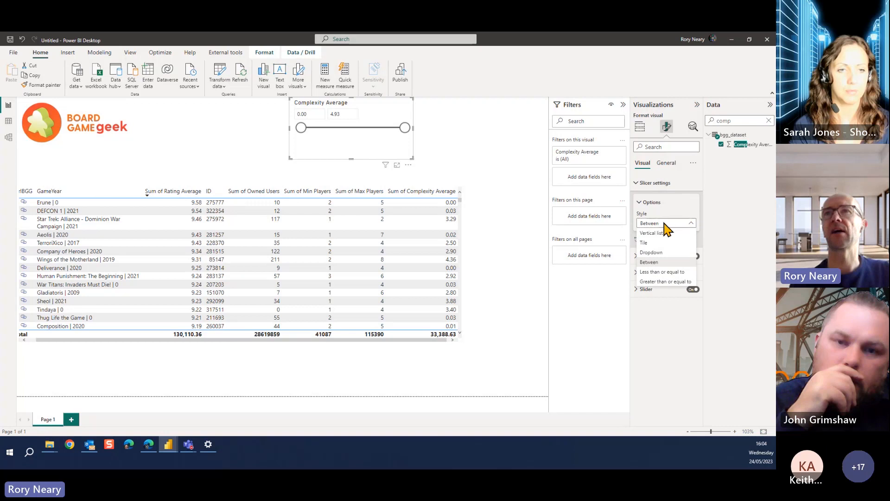
{"action": "left_click", "coordinate": [667, 288]}
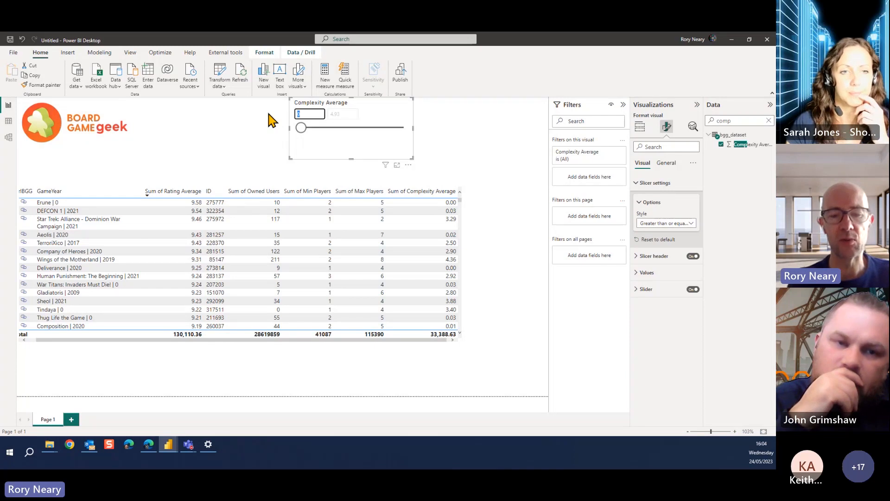
{"action": "type", "text": "7"}
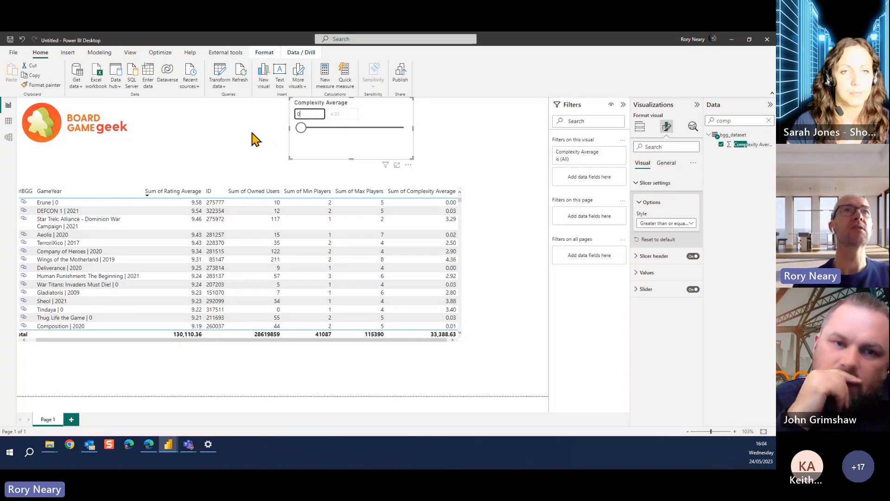
{"action": "left_click", "coordinate": [206, 136]}
{"action": "double_click", "coordinate": [193, 135]}
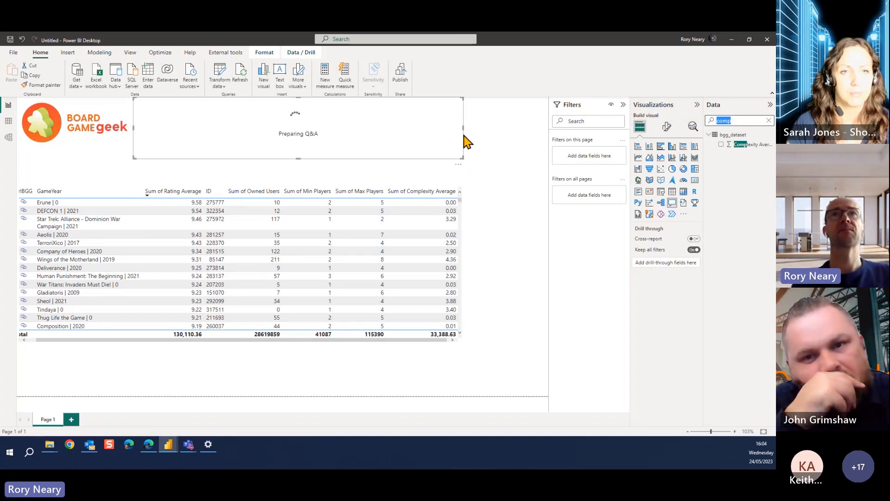
{"action": "left_click_drag", "start_coordinate": [462, 156], "coordinate": [255, 146]}
{"action": "key", "text": "Delete"}
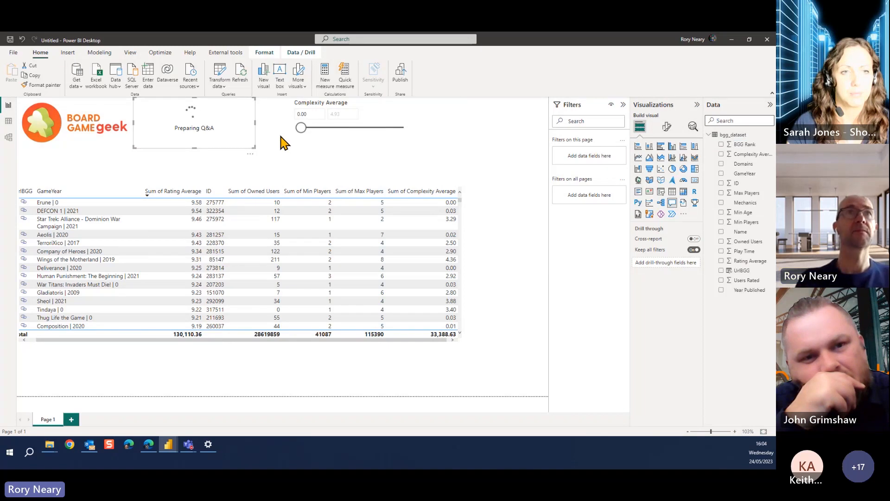
{"action": "key", "text": "Delete"}
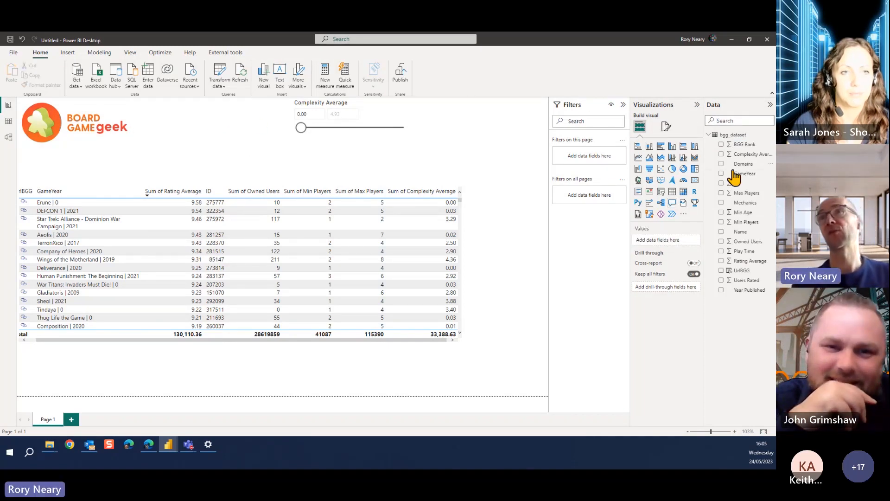
Add the ID count to the page as a card visual, sized and positioned between the logo and the Complexity Average slicer
{"action": "left_click_drag", "start_coordinate": [209, 124], "coordinate": [209, 129]}
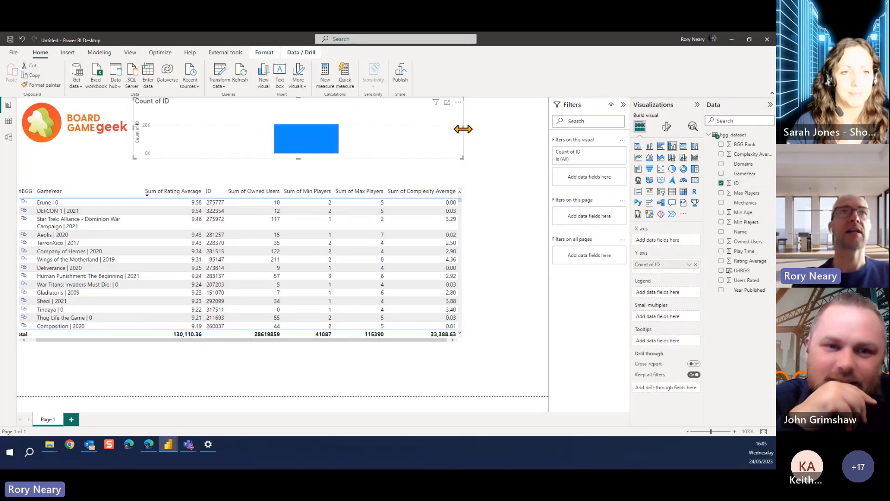
{"action": "left_click_drag", "start_coordinate": [463, 129], "coordinate": [269, 129]}
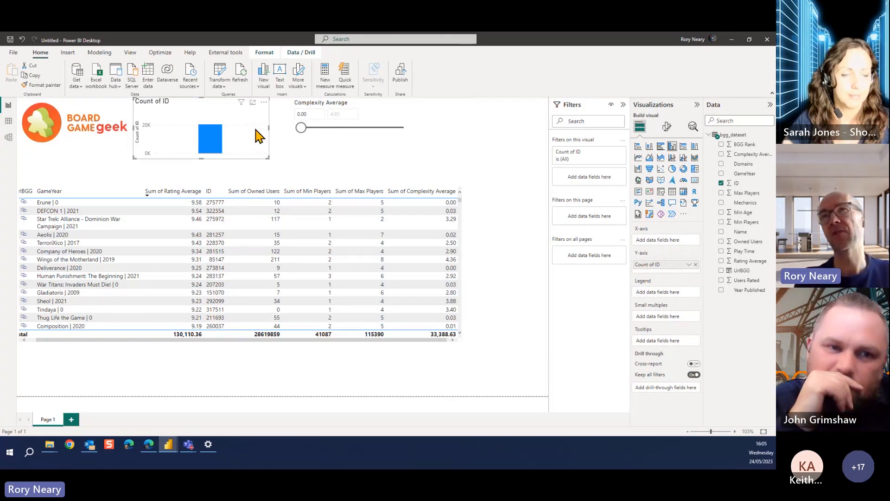
{"action": "left_click", "coordinate": [694, 182]}
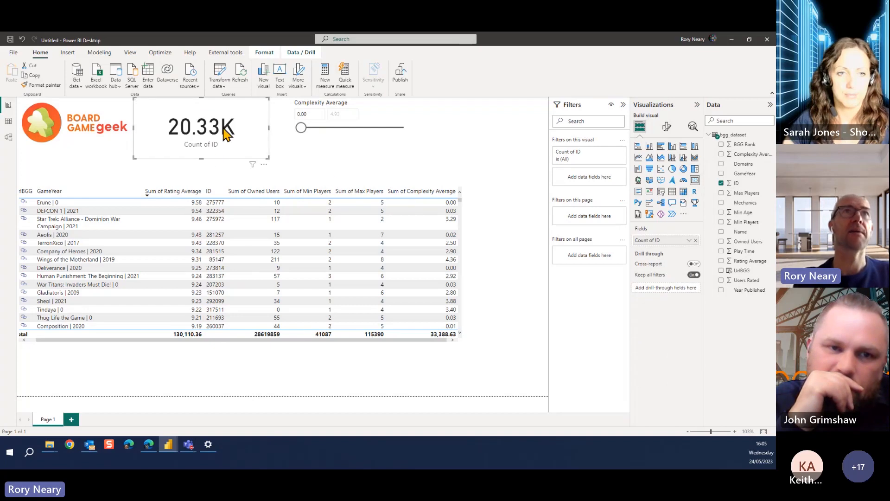
{"action": "left_click_drag", "start_coordinate": [226, 130], "coordinate": [247, 130]}
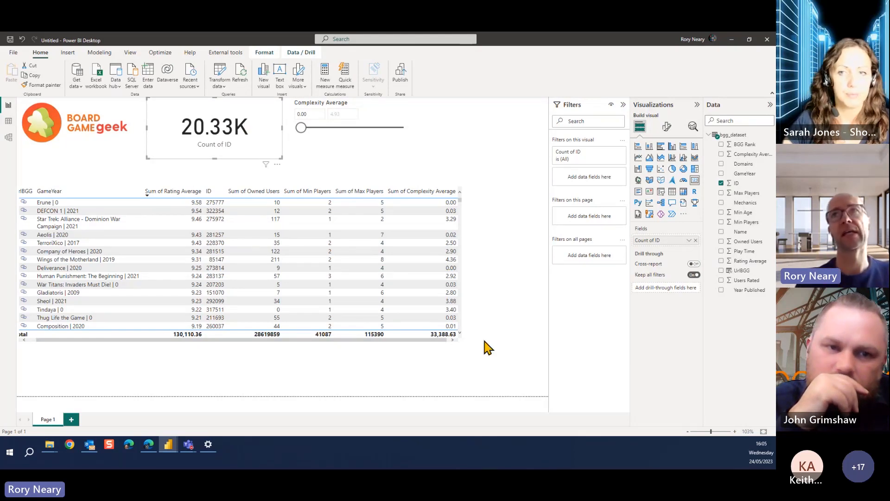
Set the display units of the ID count card's callout value to None
{"action": "left_click", "coordinate": [668, 127]}
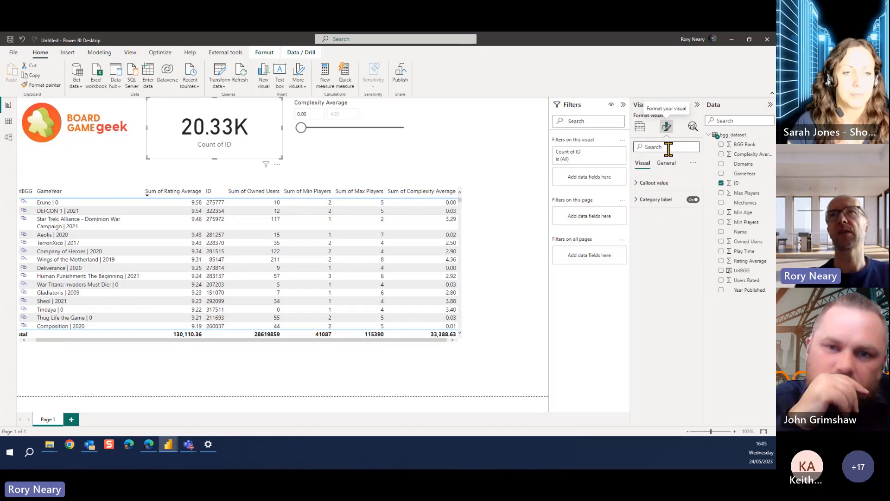
{"action": "left_click", "coordinate": [640, 183]}
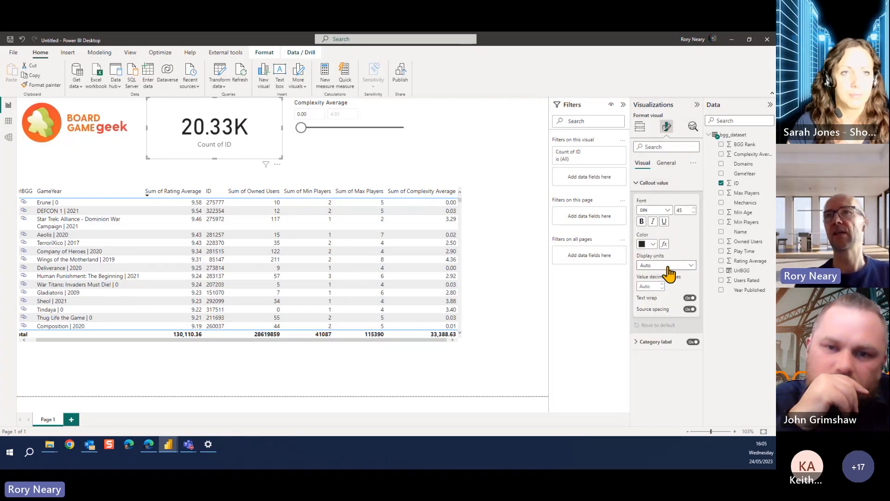
{"action": "left_click", "coordinate": [691, 266]}
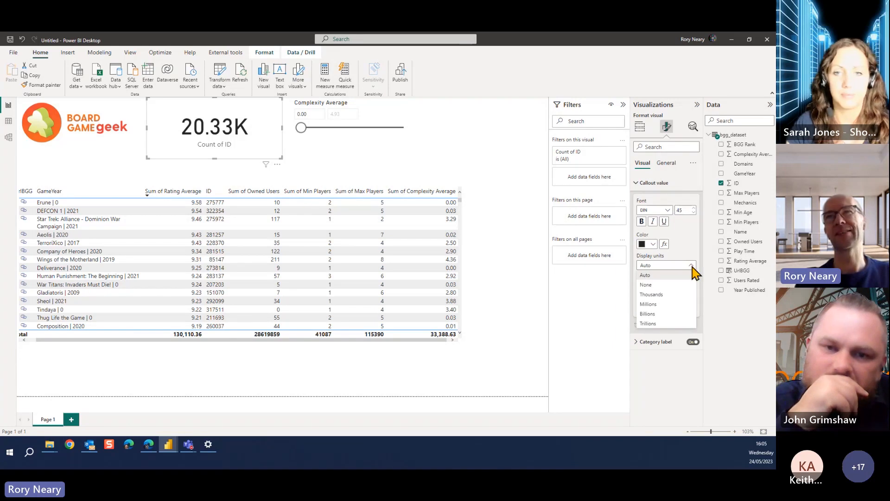
{"action": "left_click", "coordinate": [662, 285]}
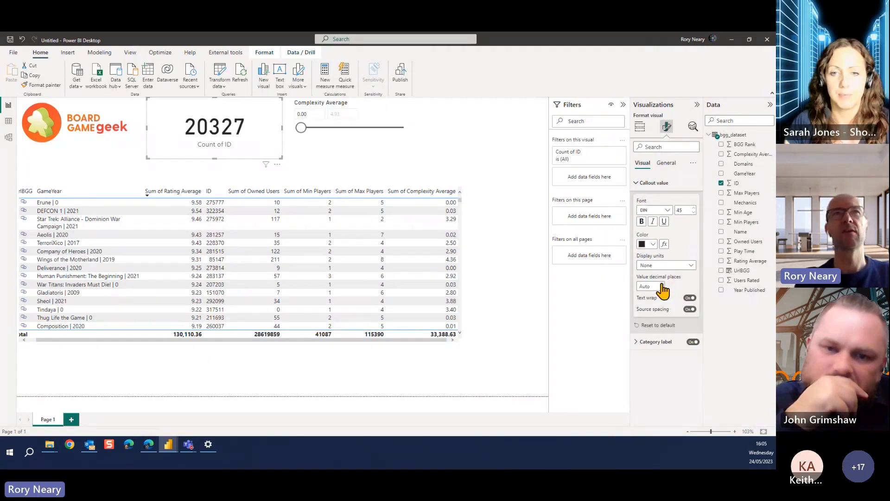
{"action": "left_click", "coordinate": [691, 266]}
{"action": "left_click", "coordinate": [690, 266]}
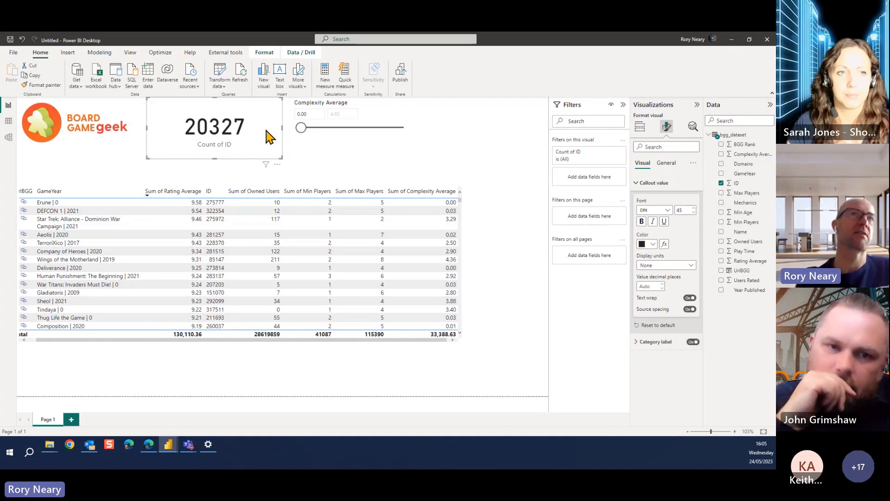
Try to filter the page to games with a Complexity Average of at least 7 using the slicer
{"action": "left_click", "coordinate": [319, 113]}
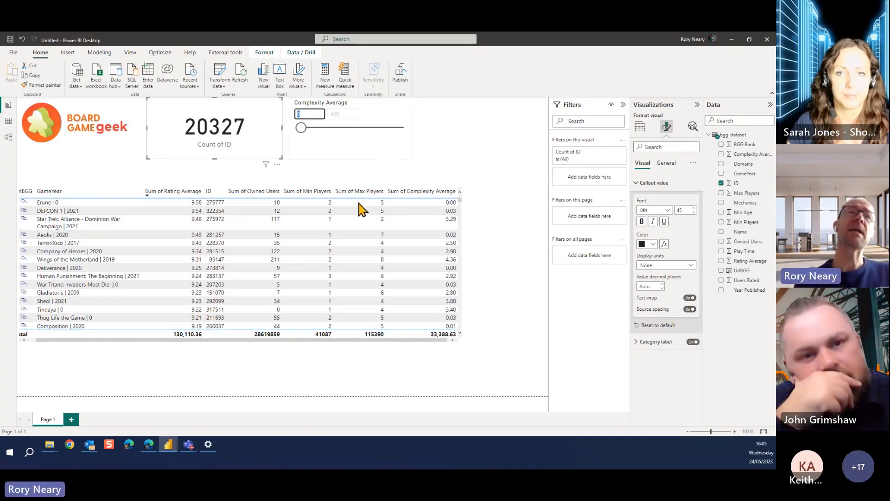
{"action": "type", "text": "7"}
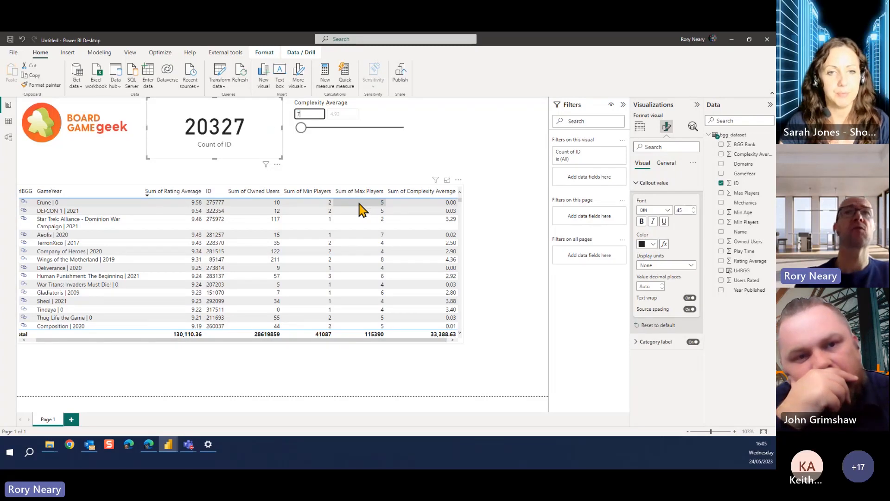
{"action": "left_click", "coordinate": [531, 177]}
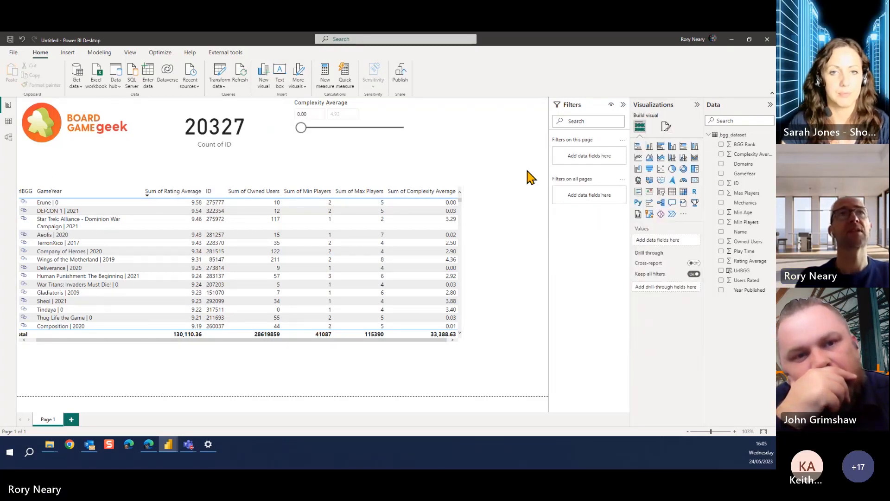
{"action": "left_click", "coordinate": [317, 114]}
{"action": "type", "text": "7"}
{"action": "key", "text": "Return"}
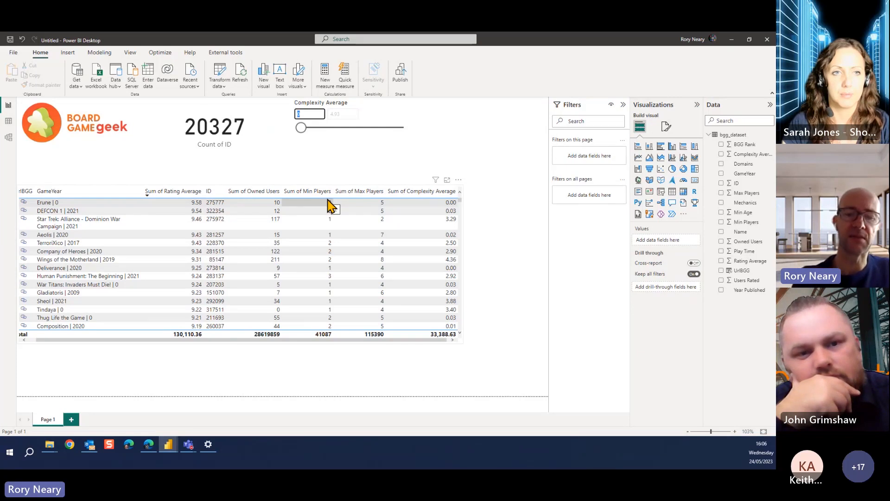
Change the Complexity Average slicer's style to Less than or equal to and set its upper limit to 3
{"action": "left_click", "coordinate": [340, 149]}
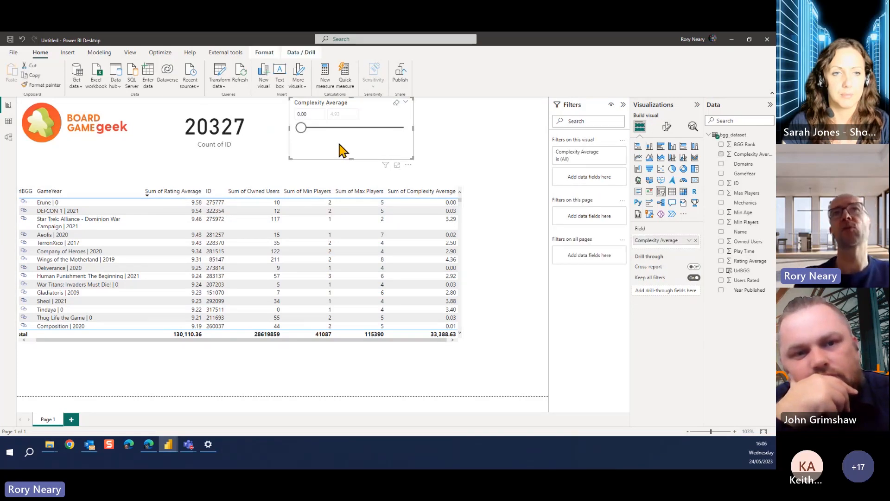
{"action": "left_click", "coordinate": [667, 127]}
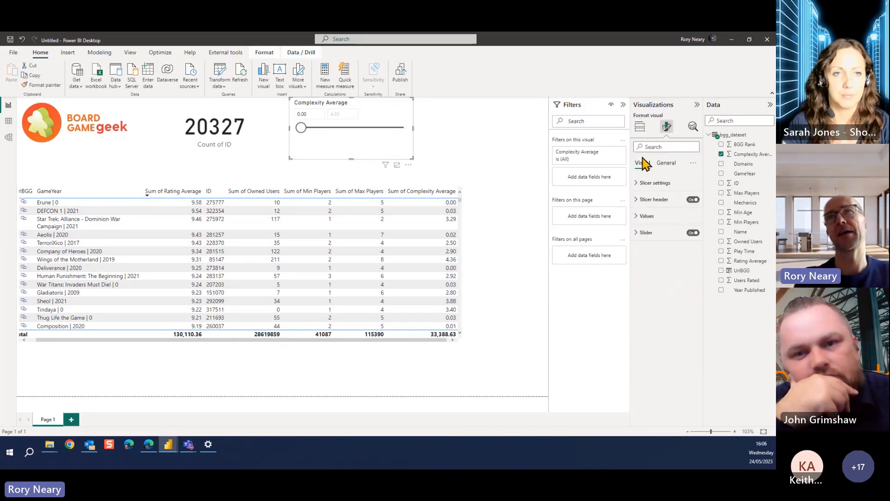
{"action": "left_click", "coordinate": [639, 184]}
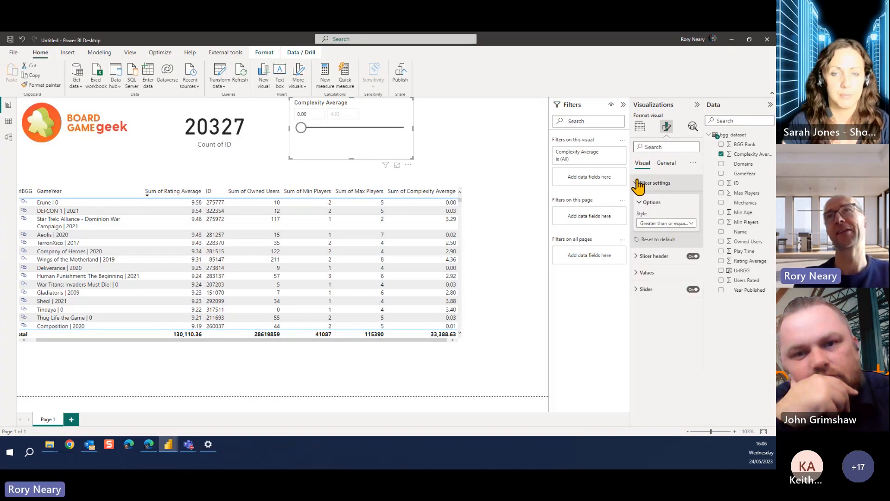
{"action": "left_click", "coordinate": [681, 225]}
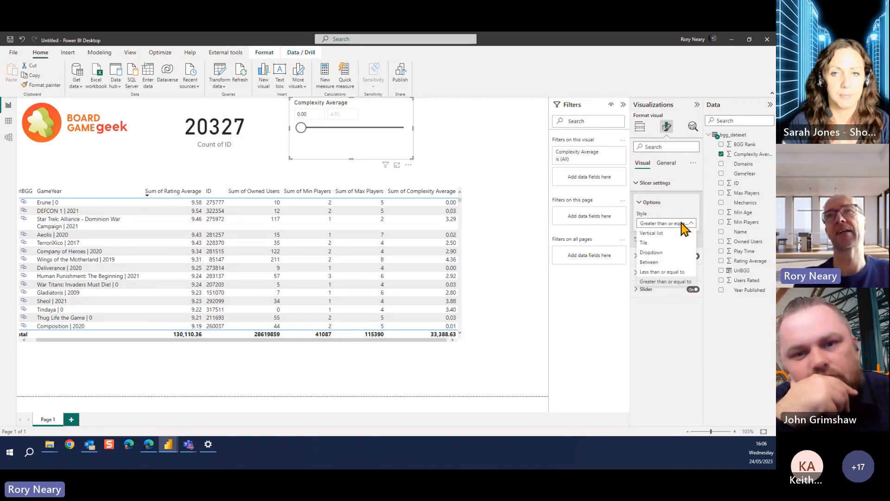
{"action": "left_click", "coordinate": [666, 272]}
{"action": "left_click", "coordinate": [350, 113]}
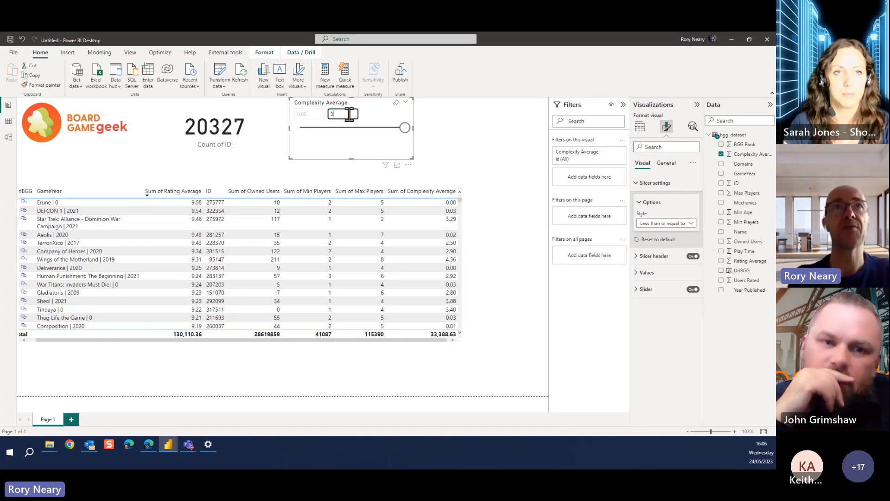
{"action": "left_click", "coordinate": [484, 152]}
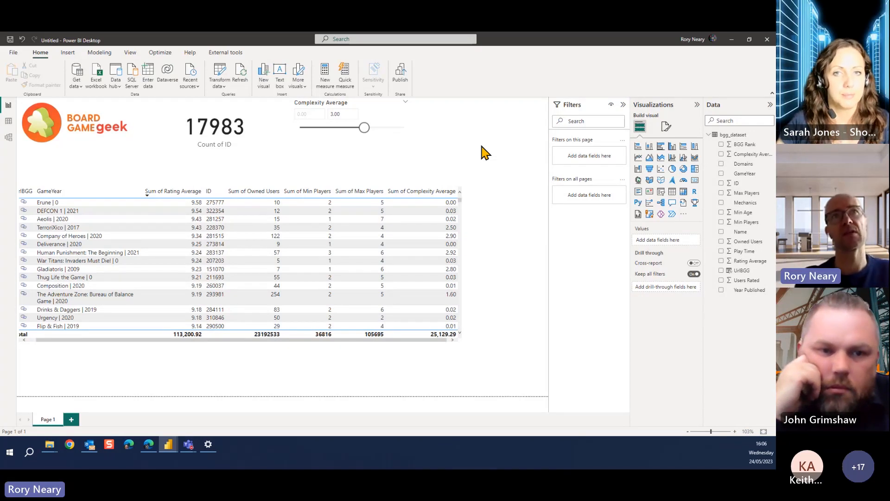
Narrow the Complexity Average slicer and add a Max Players slicer in the space beside it
{"action": "left_click", "coordinate": [406, 130]}
{"action": "left_click_drag", "start_coordinate": [412, 129], "coordinate": [369, 131]}
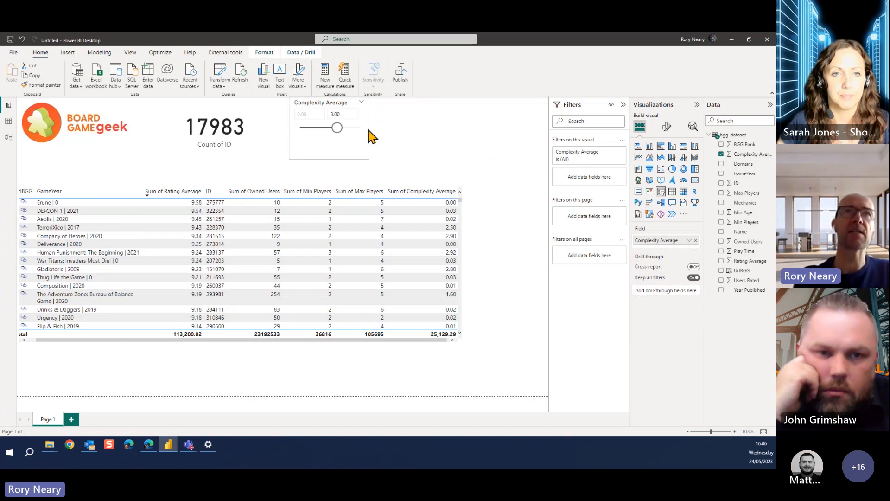
{"action": "left_click", "coordinate": [398, 126]}
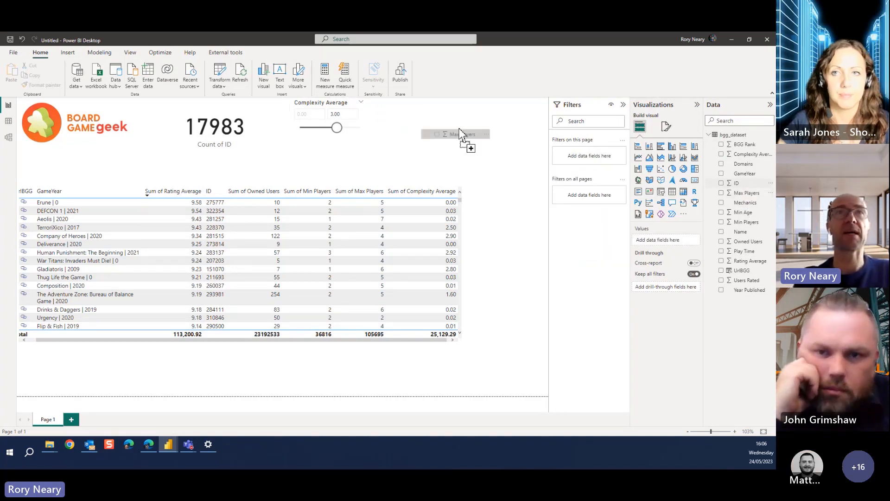
{"action": "left_click_drag", "start_coordinate": [447, 166], "coordinate": [448, 164]}
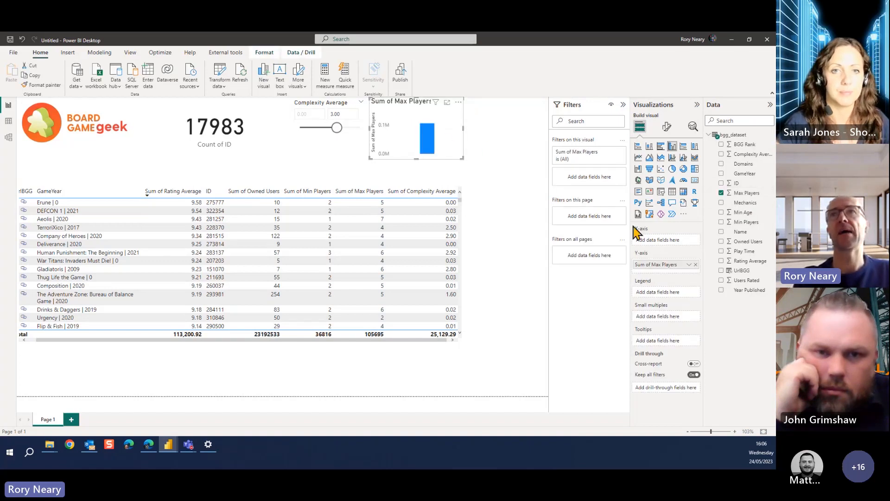
{"action": "left_click", "coordinate": [661, 192]}
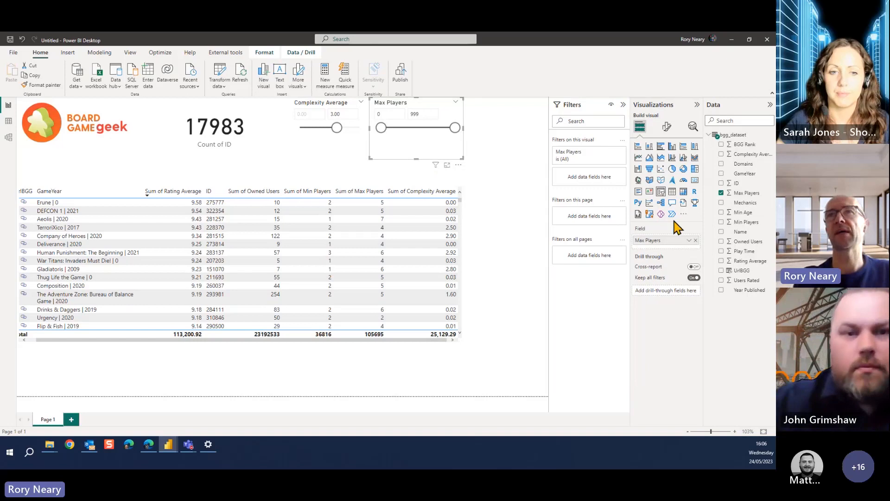
Change the Max Players slicer's style to Less than or equal to and narrow the slicer on the page
{"action": "left_click", "coordinate": [668, 135]}
{"action": "left_click", "coordinate": [649, 183]}
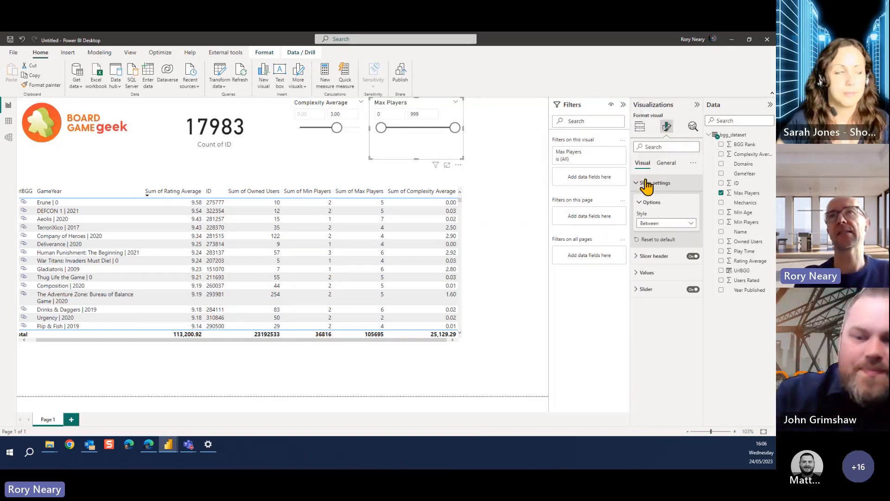
{"action": "left_click", "coordinate": [669, 223]}
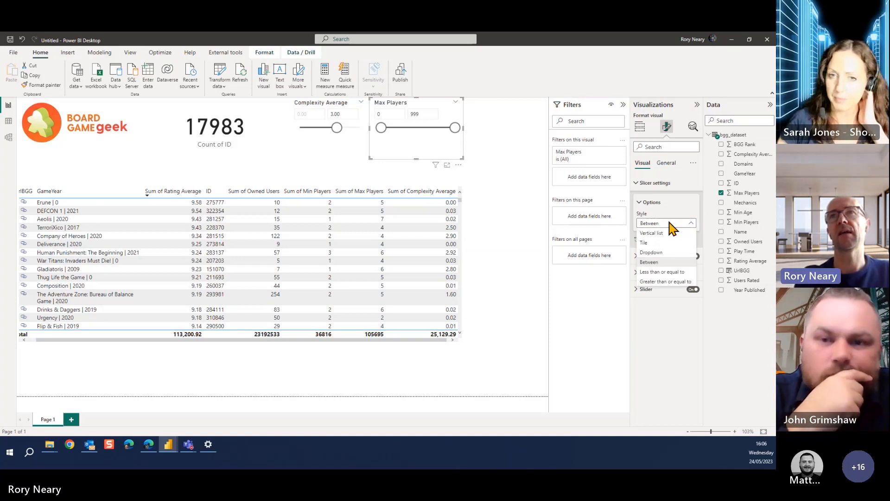
{"action": "left_click", "coordinate": [669, 272]}
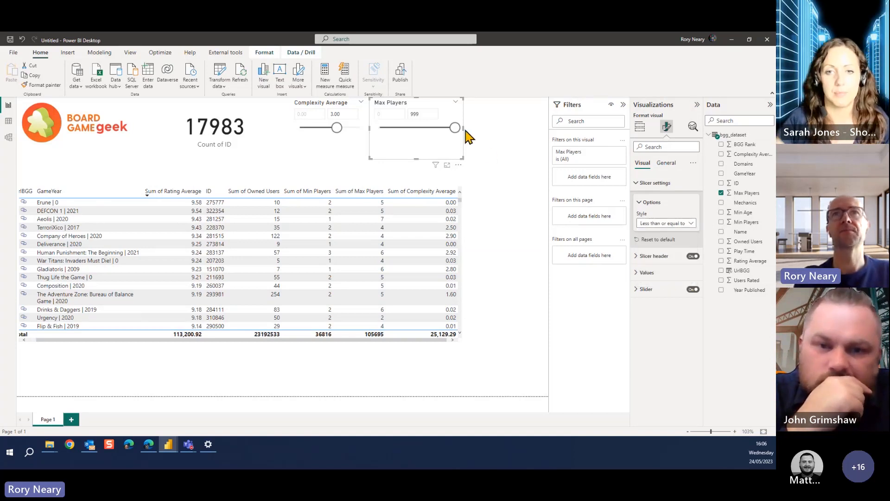
{"action": "left_click_drag", "start_coordinate": [462, 130], "coordinate": [422, 125]}
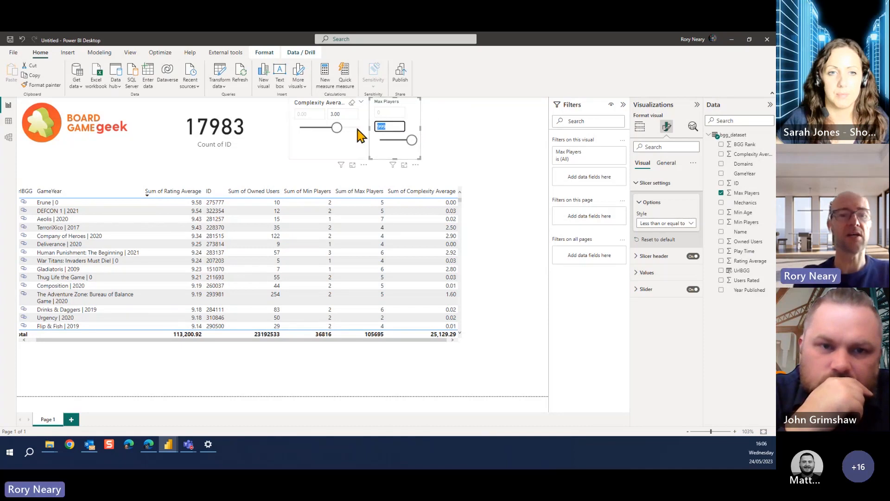
Try upper limits of 100 and 6 in the Max Players slicer
{"action": "type", "text": "100"}
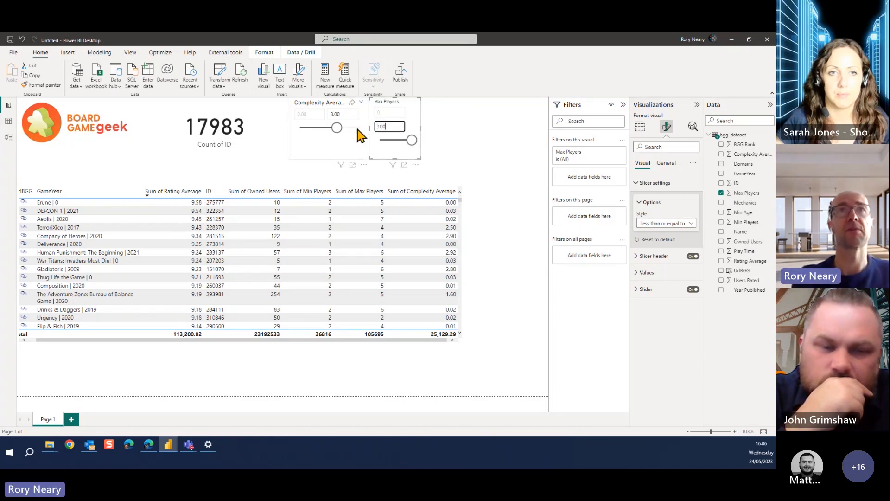
{"action": "left_click", "coordinate": [480, 153]}
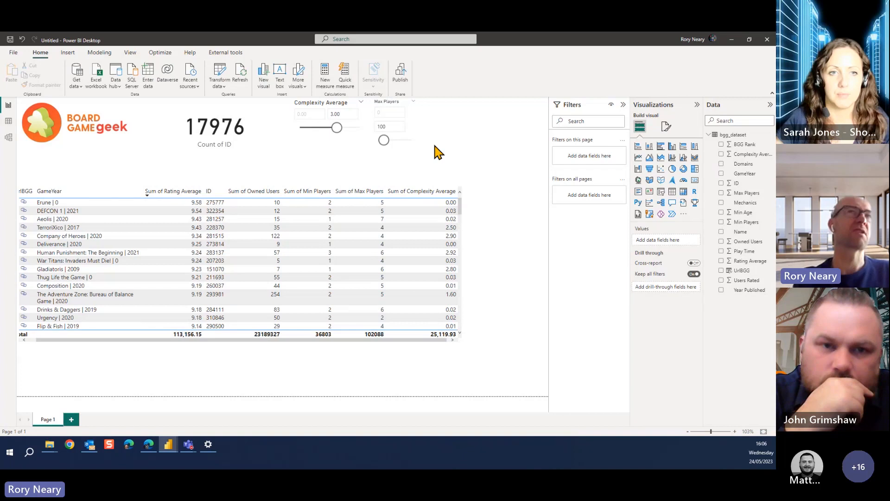
{"action": "left_click_drag", "start_coordinate": [396, 126], "coordinate": [370, 132]}
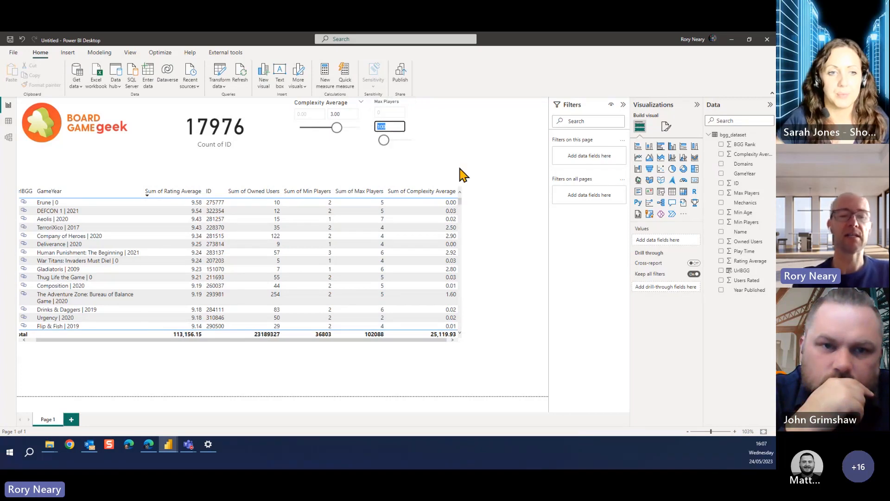
{"action": "key", "text": "BackSpace"}
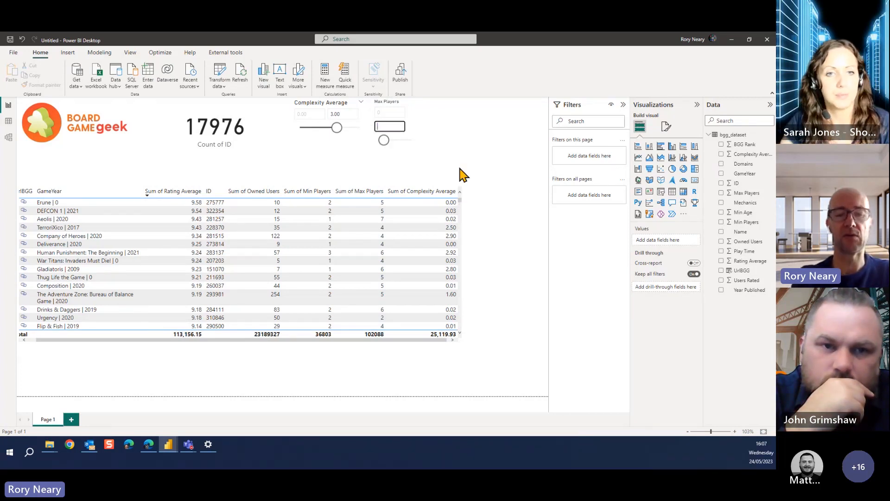
{"action": "type", "text": "6"}
{"action": "key", "text": "Return"}
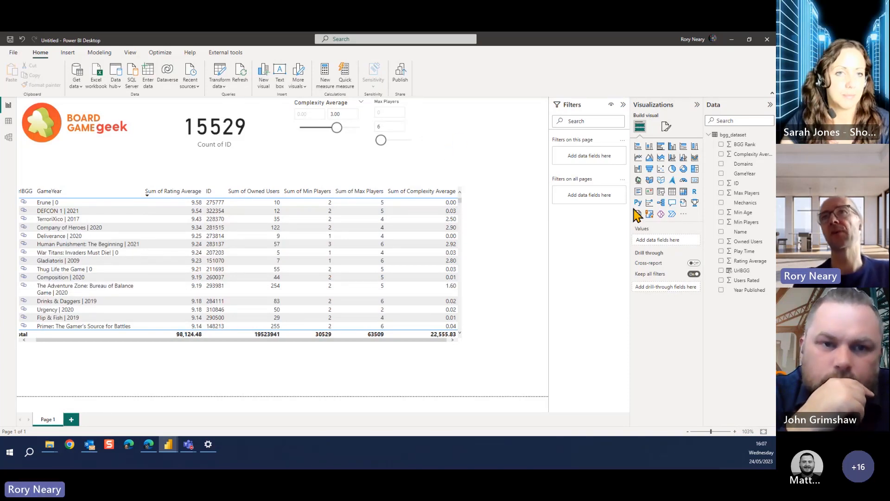
Add a slicer for the Min Players field directly beside the Max Players slicer
{"action": "left_click", "coordinate": [661, 193]}
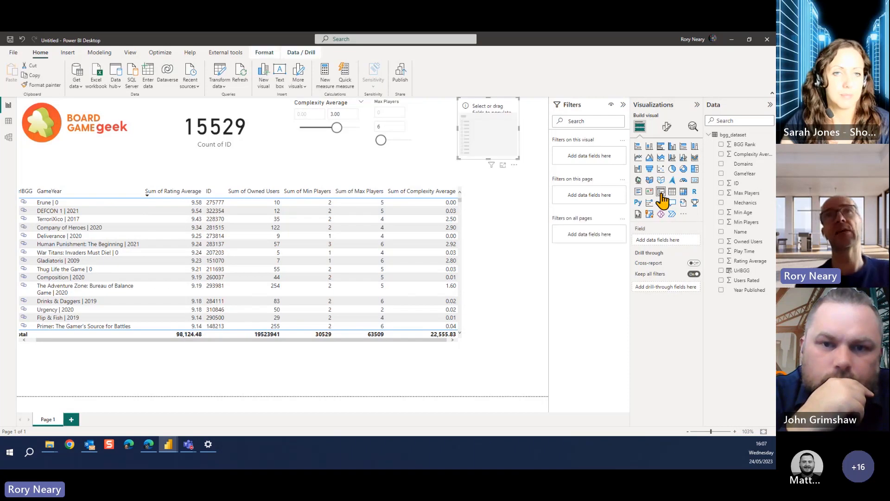
{"action": "left_click_drag", "start_coordinate": [495, 111], "coordinate": [448, 112]}
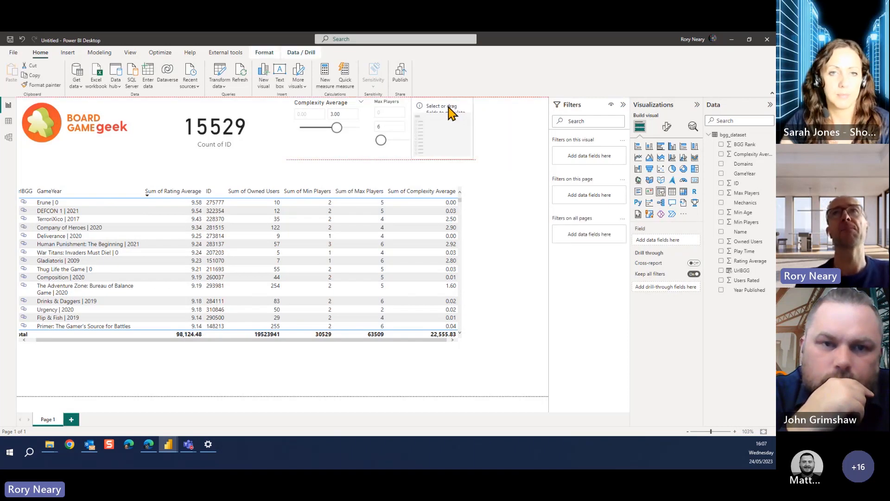
{"action": "type", "text": "min"}
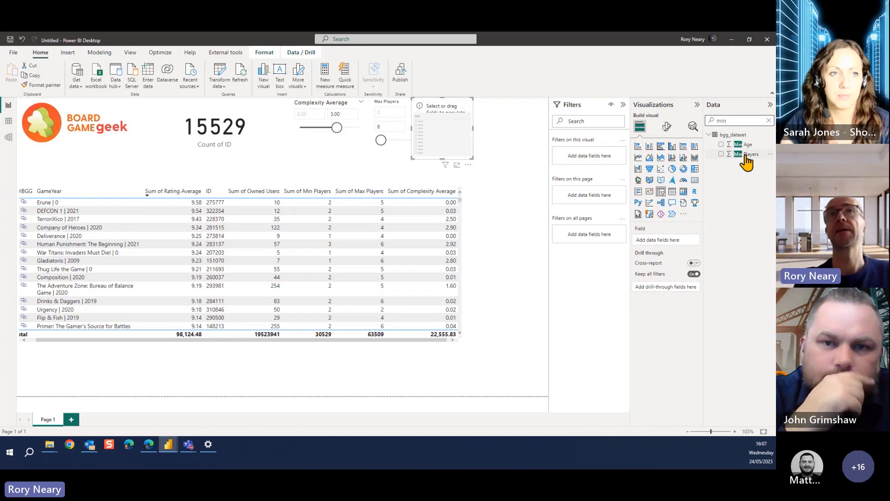
{"action": "left_click_drag", "start_coordinate": [748, 156], "coordinate": [447, 143]}
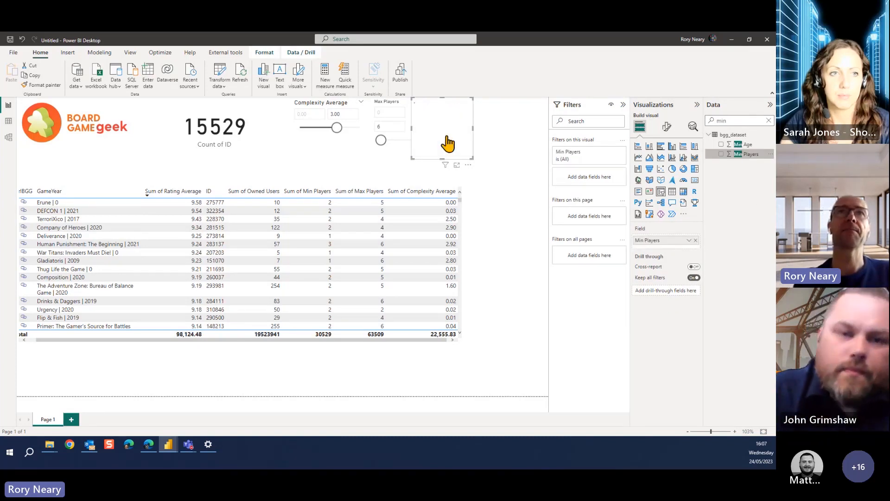
Change the Min Players slicer's style to Greater than or equal to and set its lower limit to 2
{"action": "left_click", "coordinate": [427, 114]}
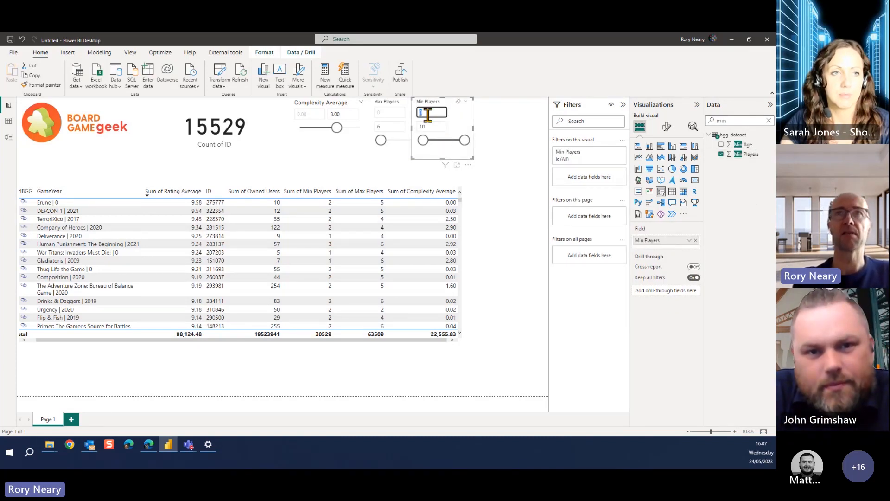
{"action": "left_click", "coordinate": [667, 128]}
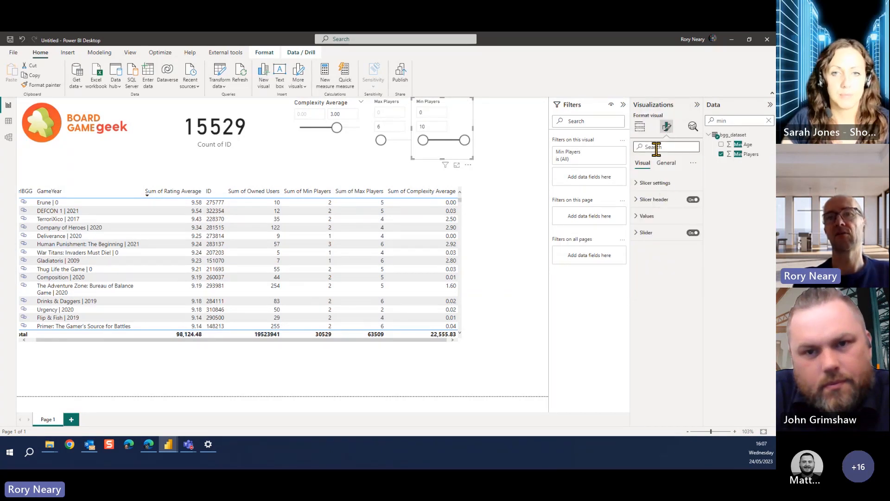
{"action": "type", "text": "gre"}
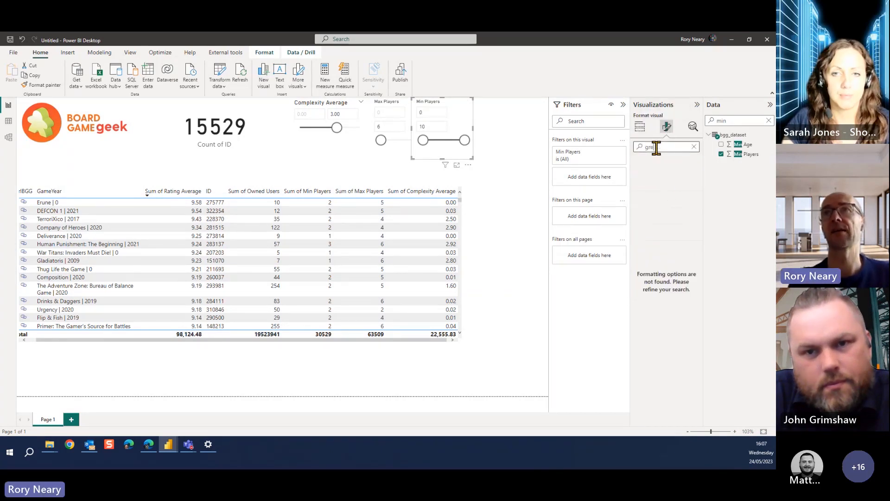
{"action": "left_click", "coordinate": [694, 147]}
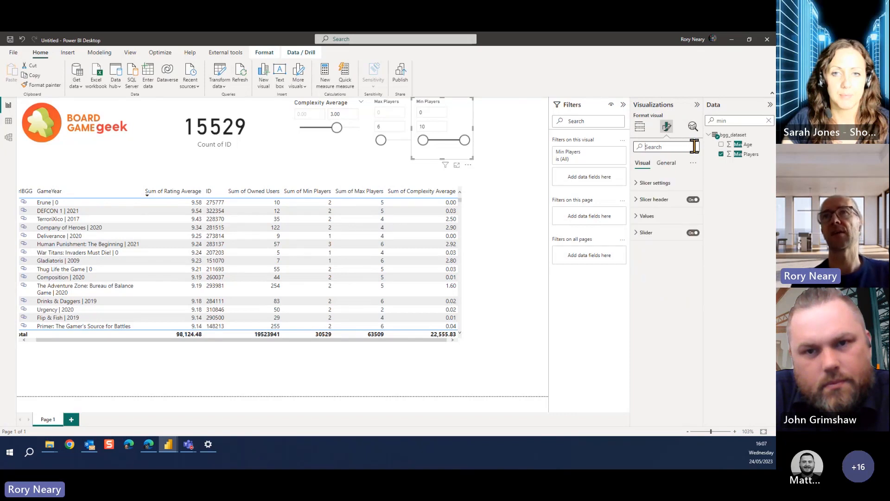
{"action": "left_click", "coordinate": [642, 183]}
{"action": "left_click", "coordinate": [646, 202]}
{"action": "left_click", "coordinate": [670, 226]}
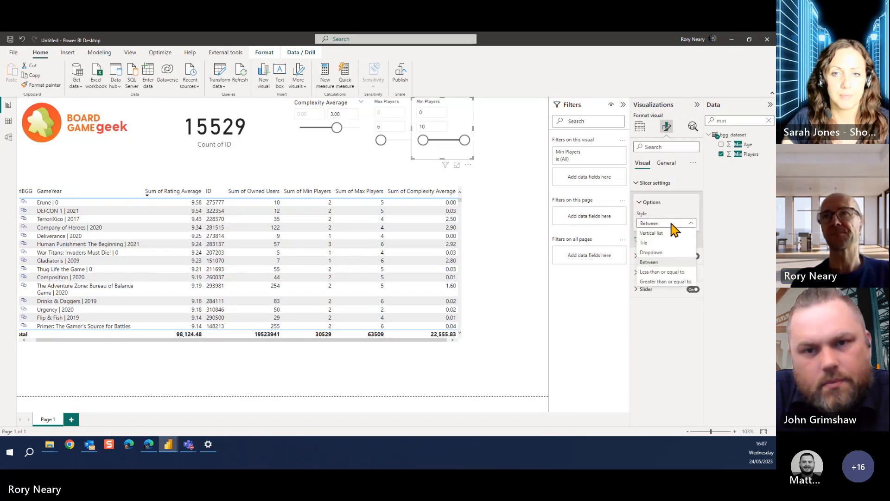
{"action": "left_click", "coordinate": [674, 280]}
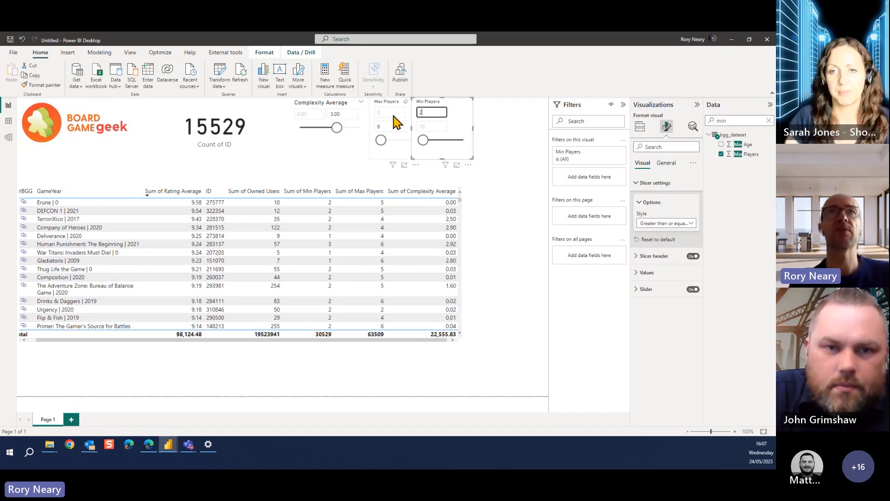
{"action": "left_click", "coordinate": [493, 163]}
Set the Max Players slicer's upper limit to 2
{"action": "left_click", "coordinate": [385, 127]}
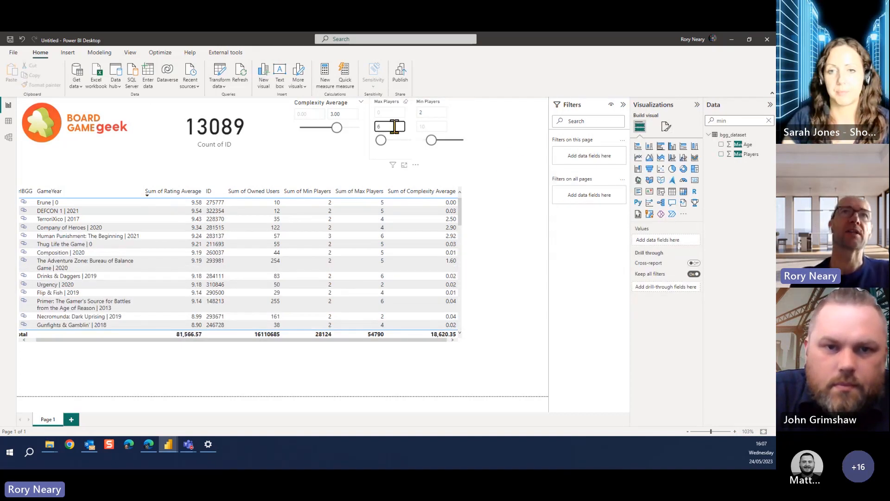
{"action": "type", "text": "2"}
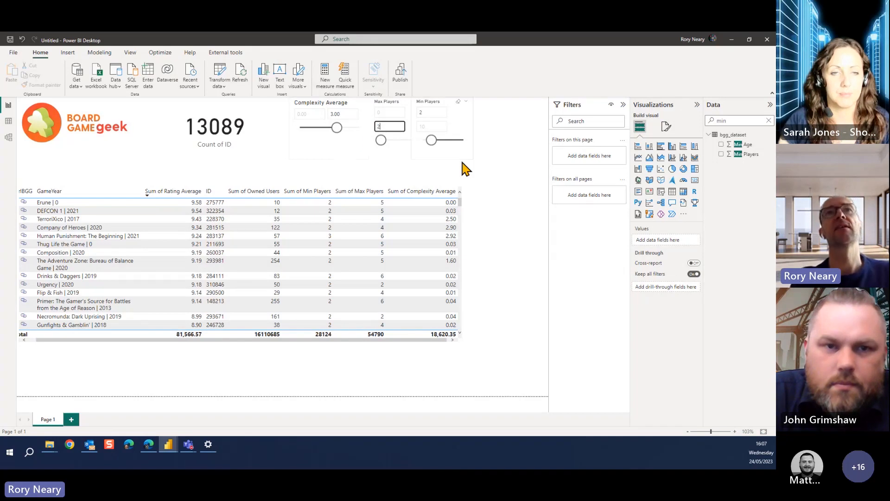
{"action": "left_click", "coordinate": [493, 172]}
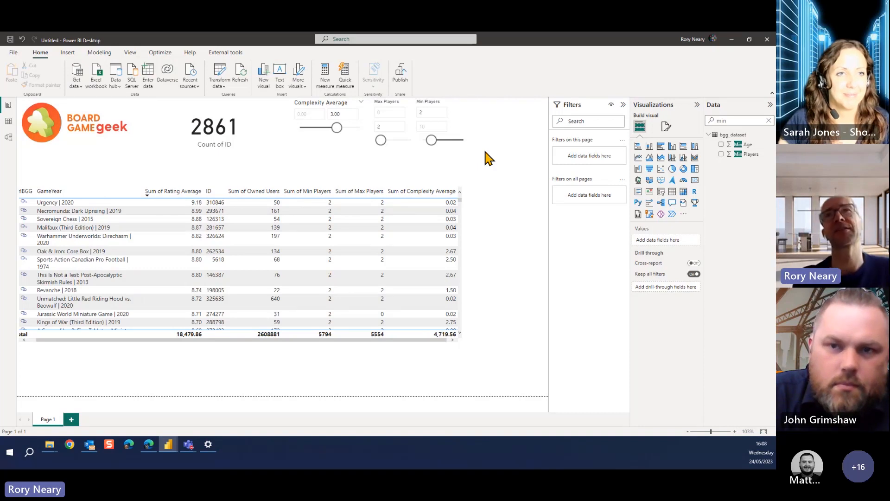
Add the Owned Users field to the empty space beside the Min Players slicer and convert its column chart to a slicer
{"action": "left_click", "coordinate": [768, 120]}
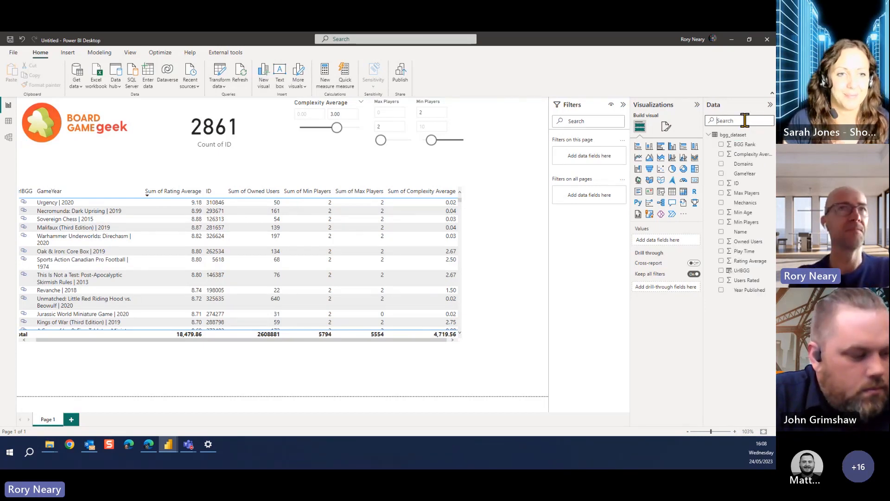
{"action": "type", "text": "own"}
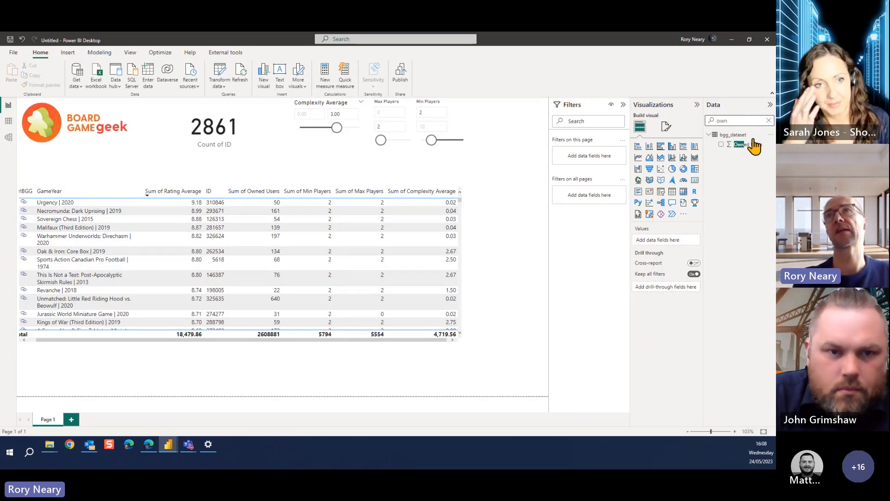
{"action": "left_click_drag", "start_coordinate": [751, 144], "coordinate": [524, 140]}
{"action": "double_click", "coordinate": [715, 119]}
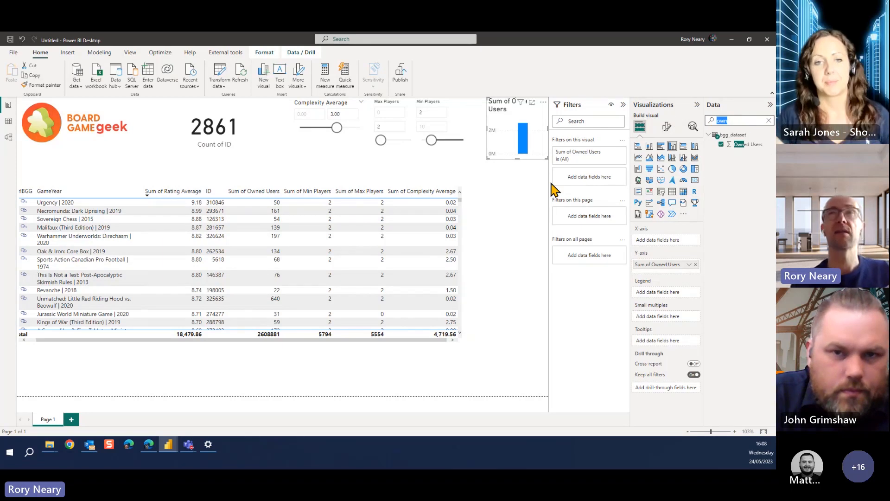
{"action": "left_click", "coordinate": [667, 127]}
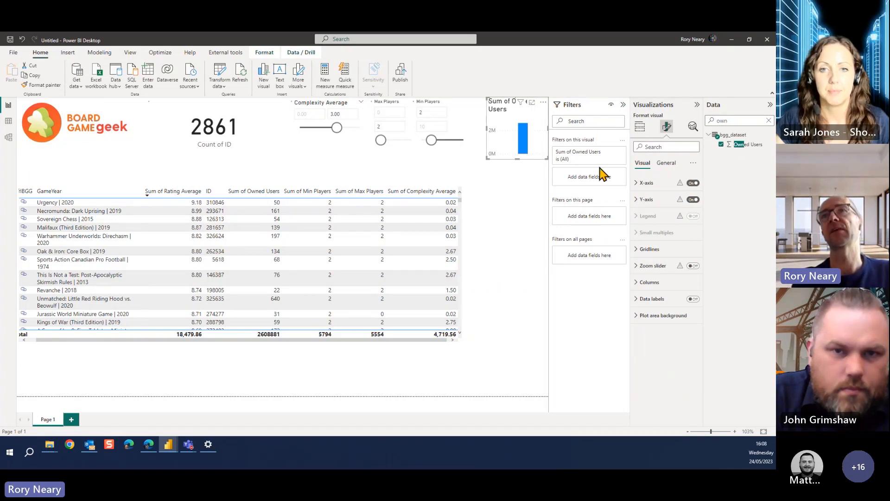
{"action": "left_click", "coordinate": [640, 127]}
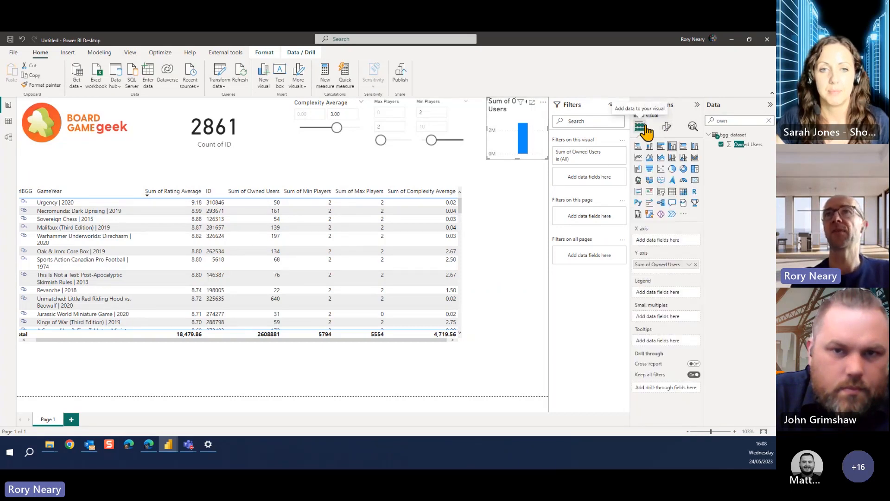
{"action": "left_click", "coordinate": [663, 193]}
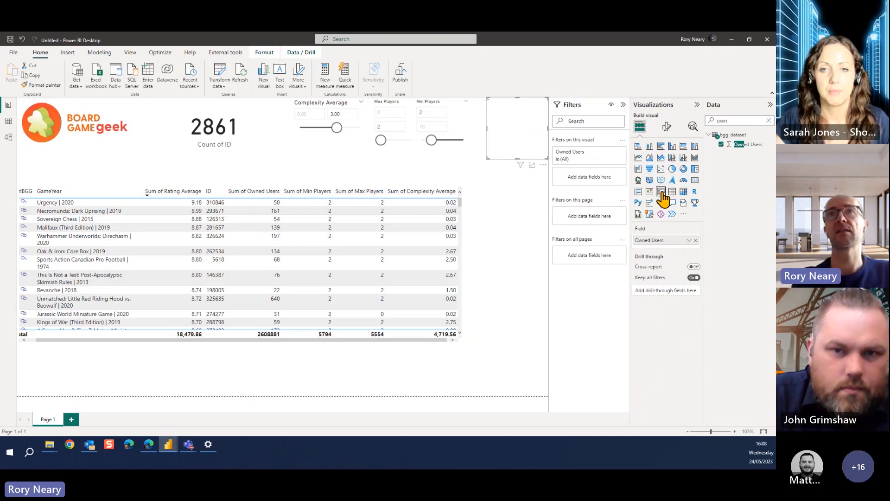
Change the Owned Users slicer's style to Greater than or equal to and set its lower limit to 5000
{"action": "left_click", "coordinate": [667, 127]}
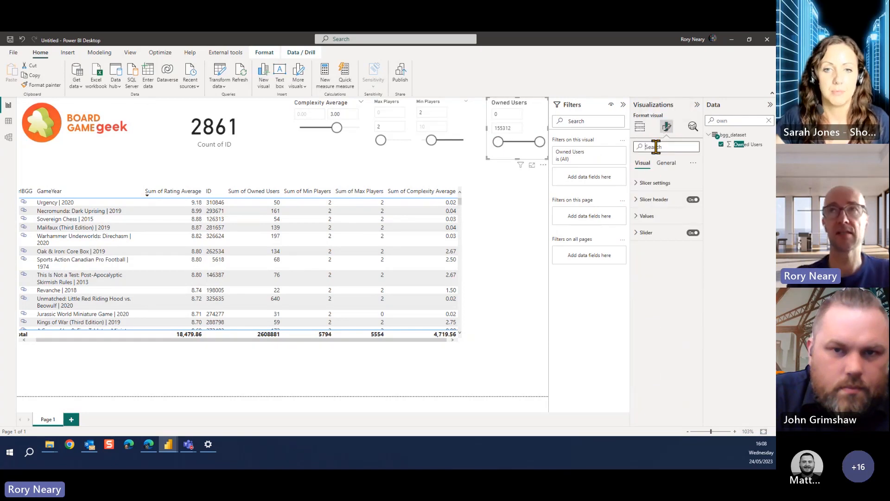
{"action": "left_click", "coordinate": [642, 183]}
{"action": "left_click", "coordinate": [647, 202]}
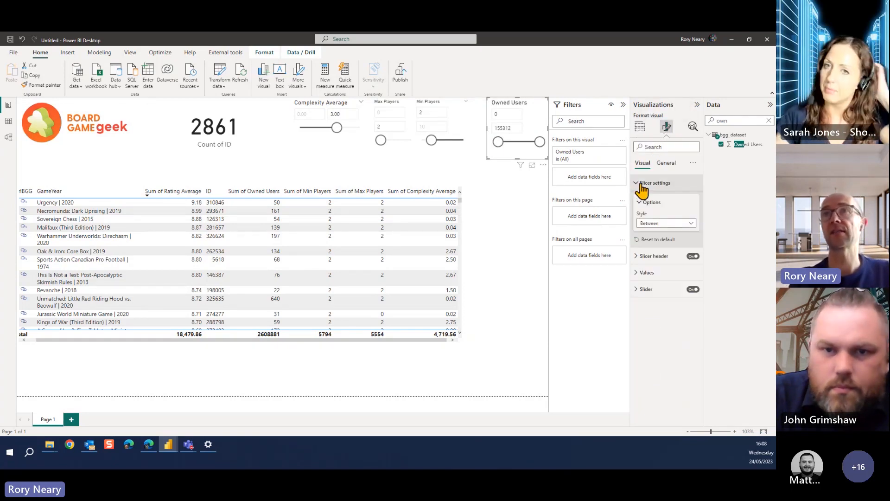
{"action": "left_click", "coordinate": [664, 225]}
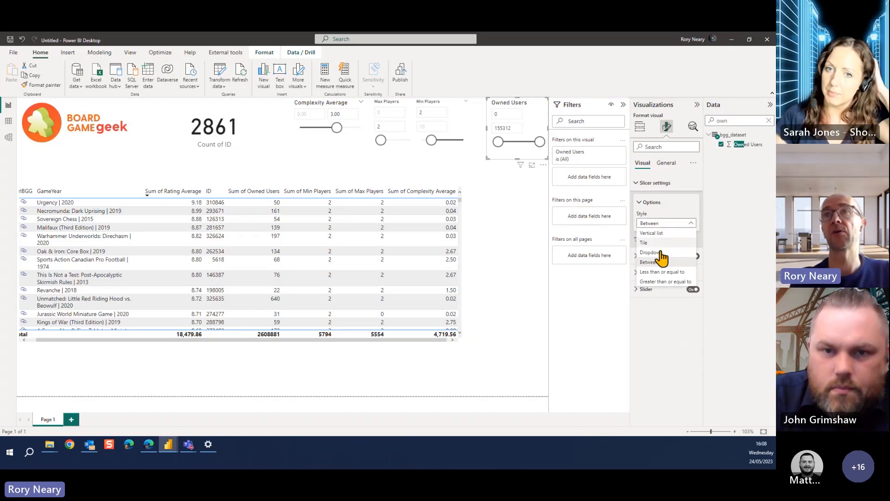
{"action": "left_click", "coordinate": [663, 281]}
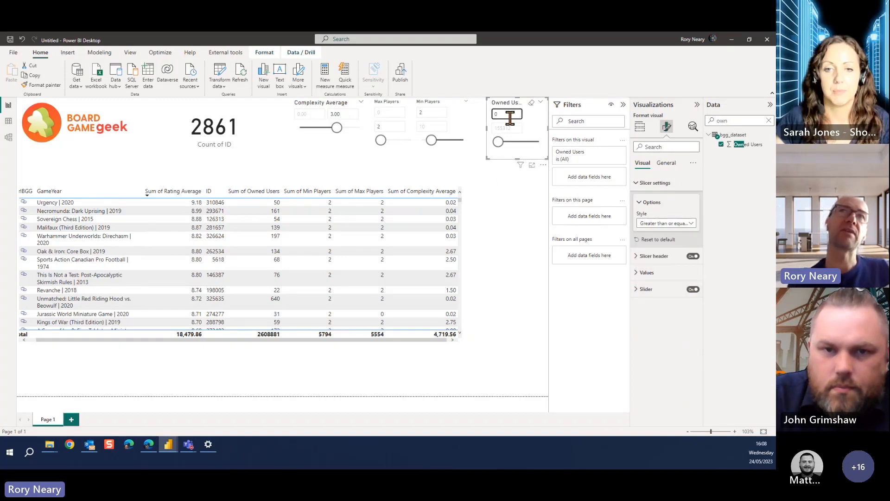
{"action": "type", "text": "50"}
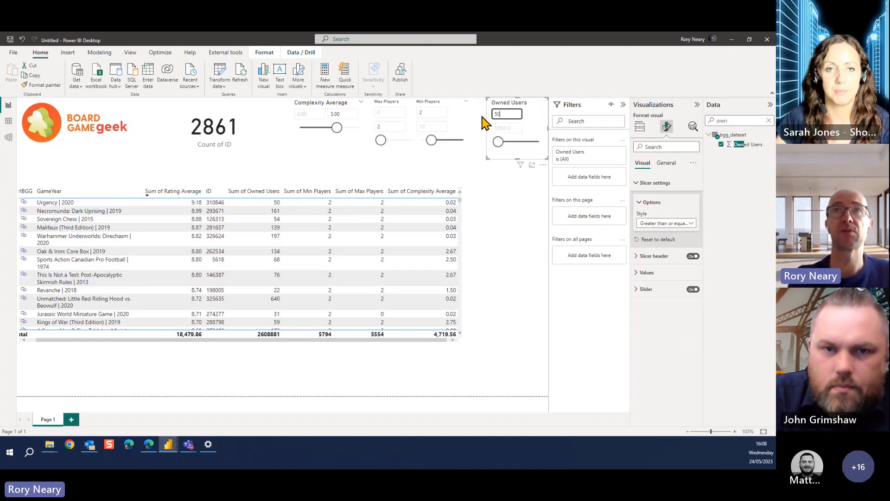
{"action": "type", "text": "00"}
{"action": "left_click", "coordinate": [505, 218]}
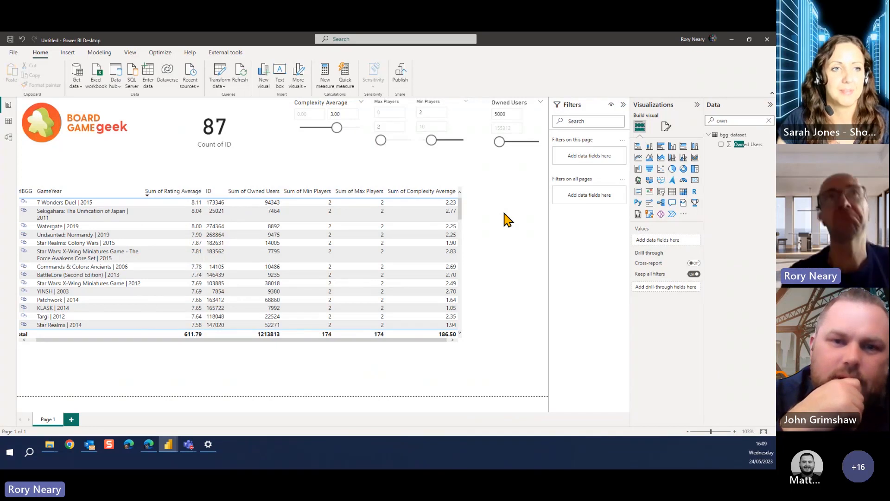
Set the Complexity Average slicer's upper limit to 4
{"action": "left_click", "coordinate": [346, 112]}
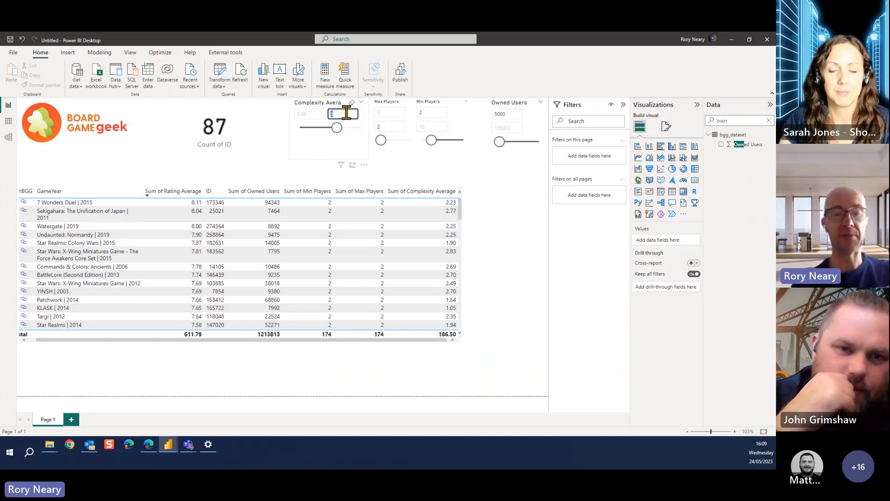
{"action": "left_click", "coordinate": [388, 170]}
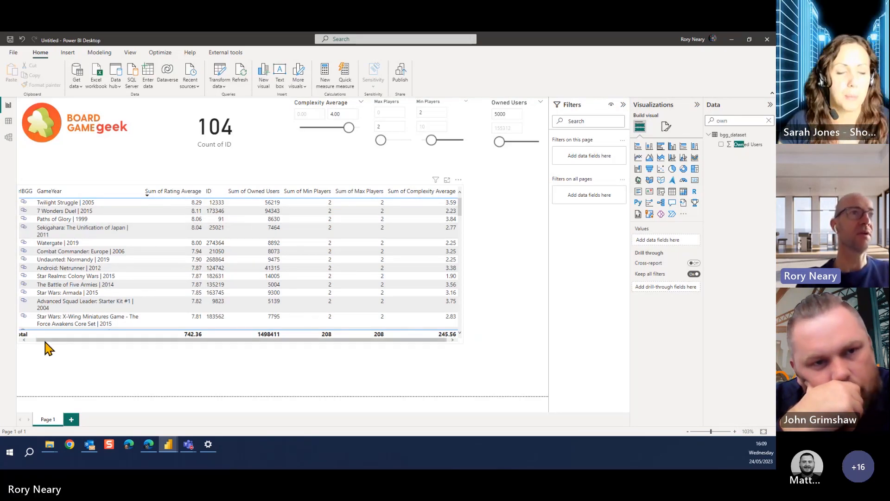
Open the BoardGameGeek link for Twilight Struggle from the table, close that page, and return to the Untitled report in Power BI Desktop
{"action": "left_click_drag", "start_coordinate": [44, 340], "coordinate": [27, 339]}
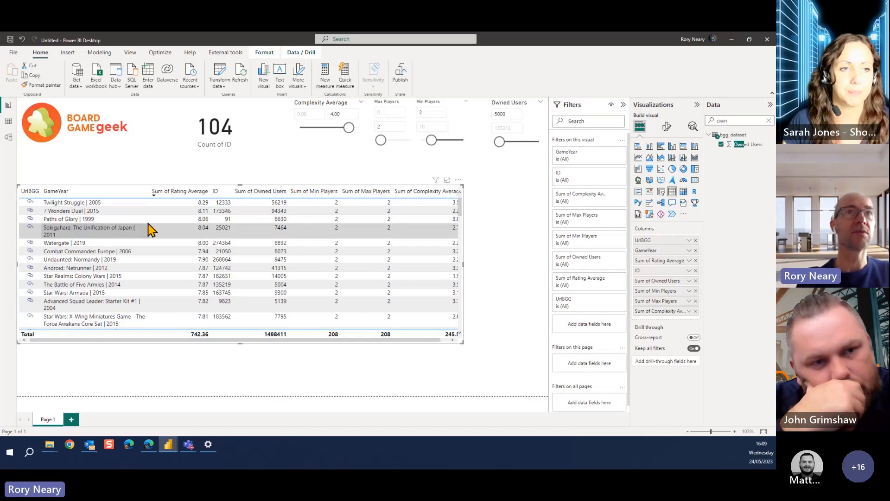
{"action": "left_click", "coordinate": [447, 341]}
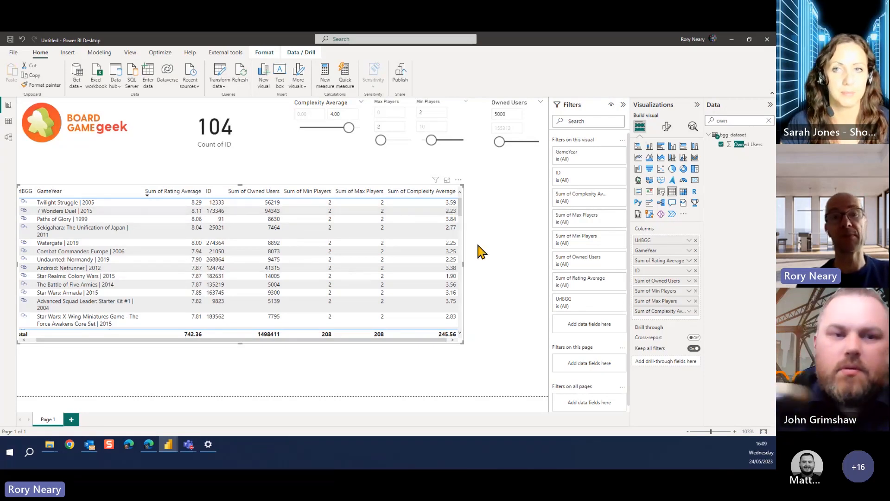
{"action": "left_click", "coordinate": [26, 340]}
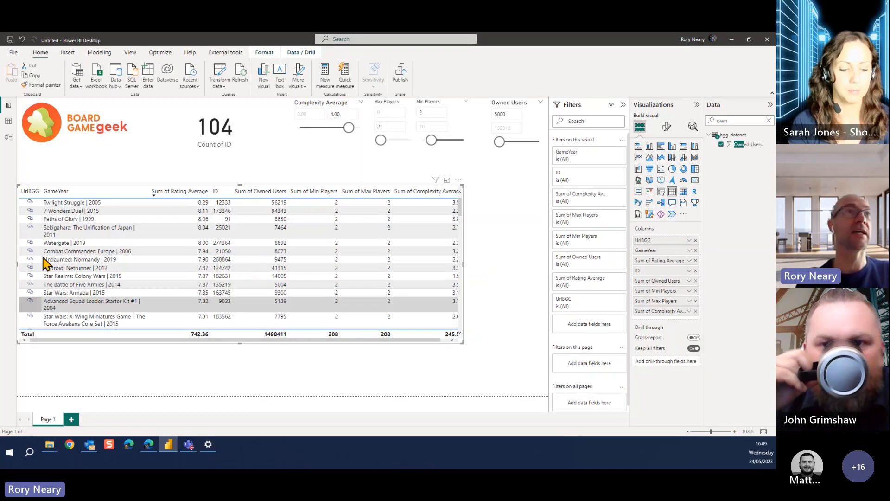
{"action": "left_click", "coordinate": [30, 203]}
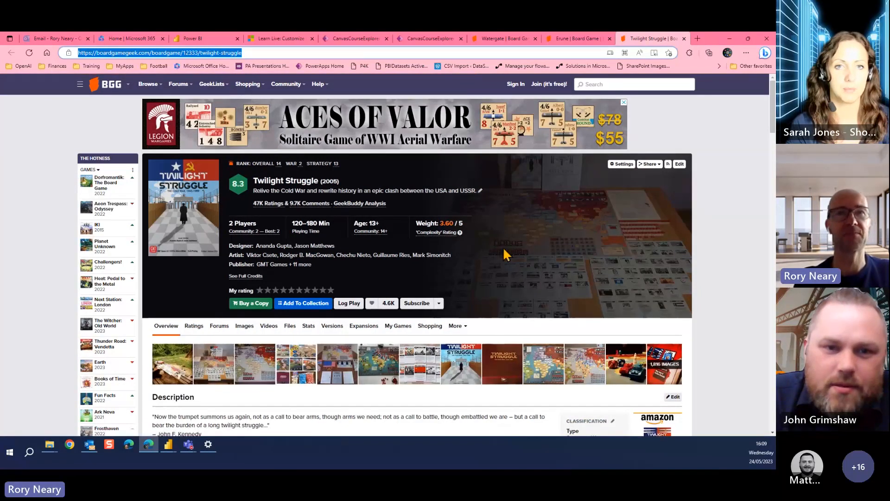
{"action": "left_click", "coordinate": [685, 39]}
{"action": "mouse_move", "coordinate": [167, 444]}
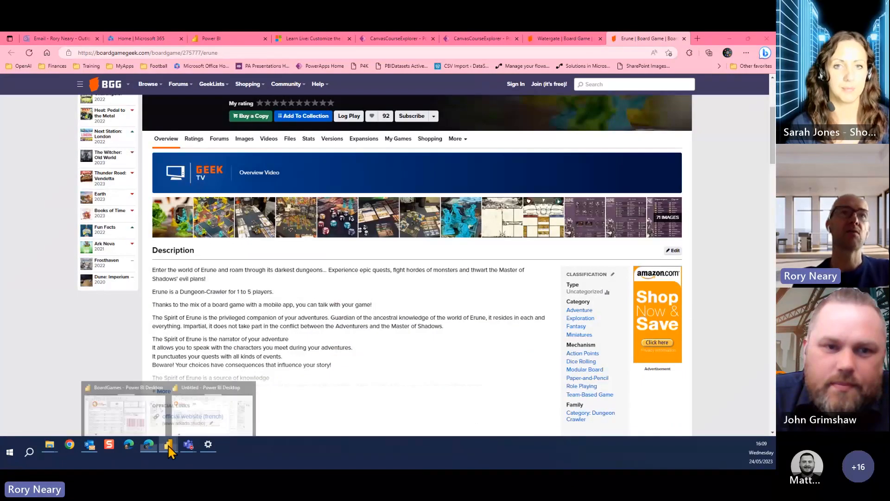
{"action": "left_click", "coordinate": [230, 402]}
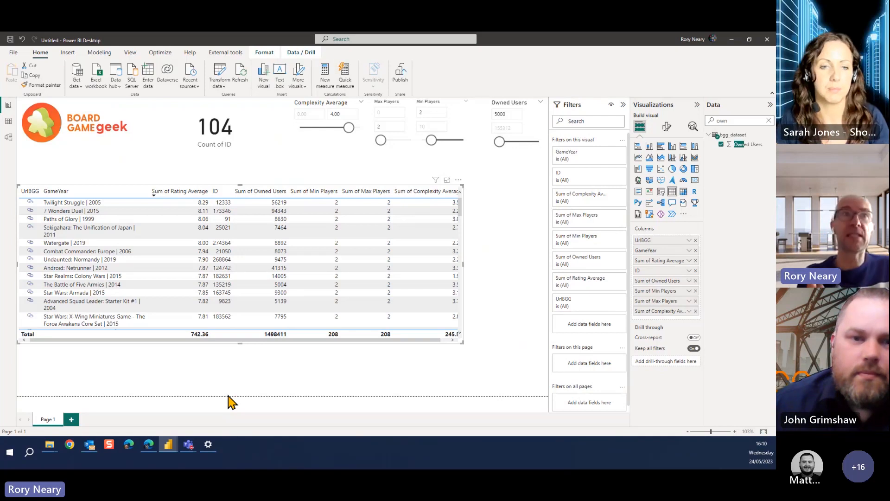
Narrow the Count of ID card to free space between it and the Complexity Average slicer
{"action": "left_click", "coordinate": [258, 145]}
{"action": "left_click_drag", "start_coordinate": [280, 134], "coordinate": [229, 124]}
{"action": "left_click", "coordinate": [260, 123]}
{"action": "left_click_drag", "start_coordinate": [738, 121], "coordinate": [660, 133]}
{"action": "type", "text": "year"}
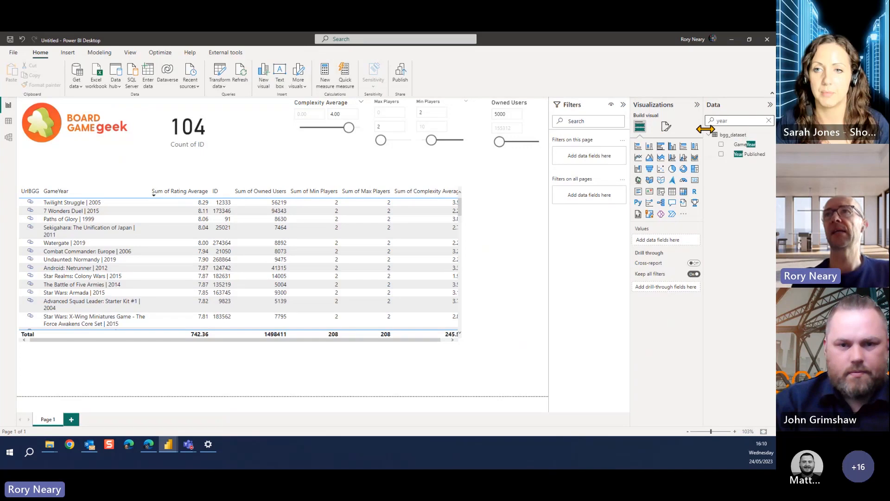
{"action": "left_click_drag", "start_coordinate": [746, 146], "coordinate": [262, 138]}
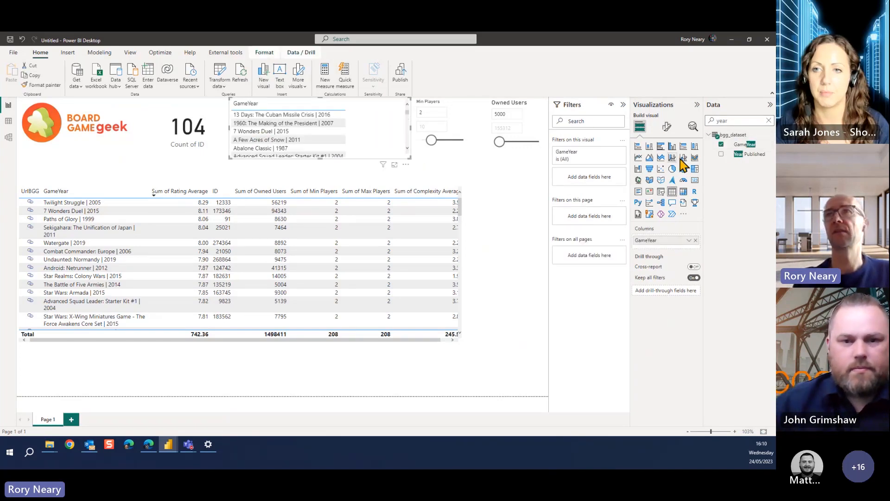
{"action": "left_click", "coordinate": [722, 145]}
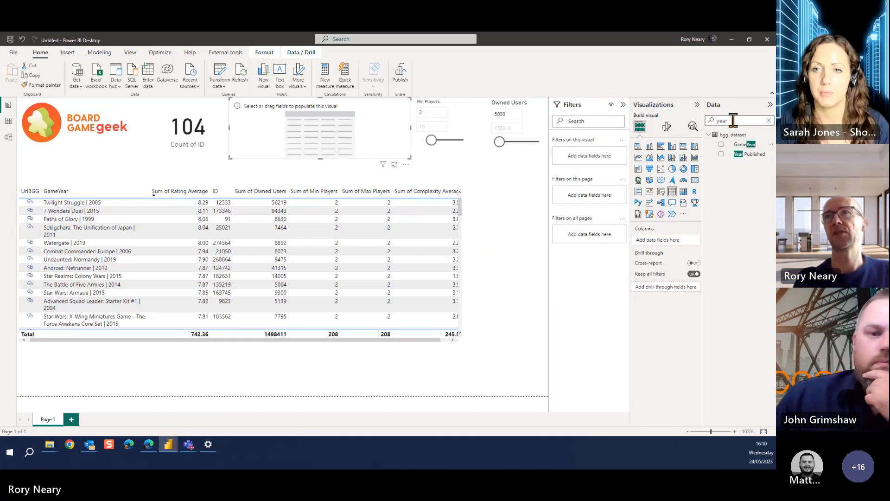
Add Year Published to the empty visual beside the Count of ID card, narrow it to fit before Complexity Average, and convert it to a slicer
{"action": "left_click_drag", "start_coordinate": [737, 121], "coordinate": [697, 125]}
{"action": "type", "text": "year"}
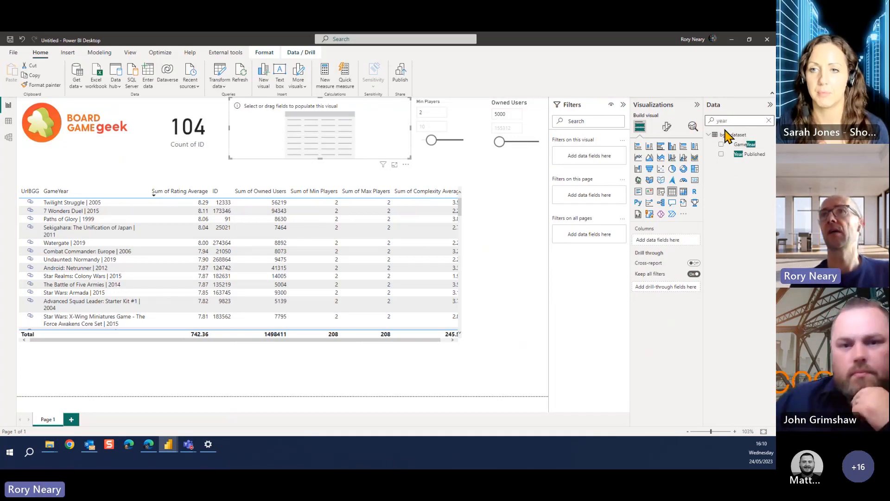
{"action": "left_click_drag", "start_coordinate": [751, 155], "coordinate": [320, 132]}
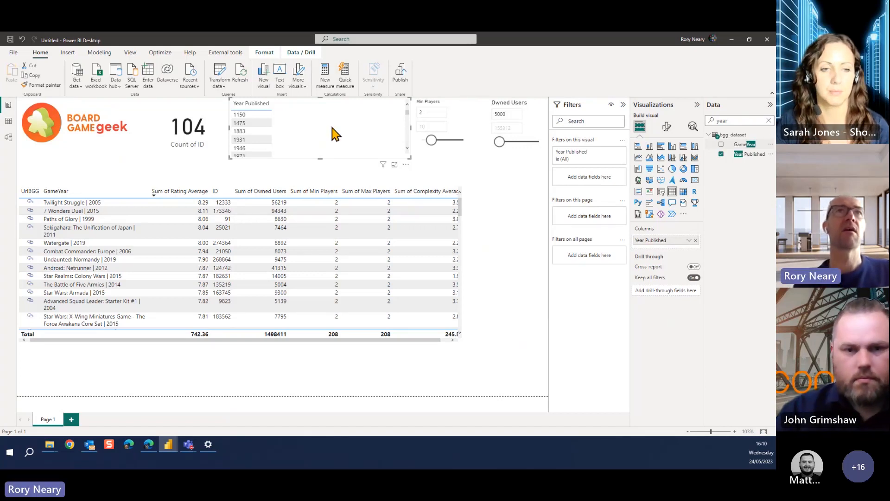
{"action": "left_click_drag", "start_coordinate": [410, 128], "coordinate": [292, 135]}
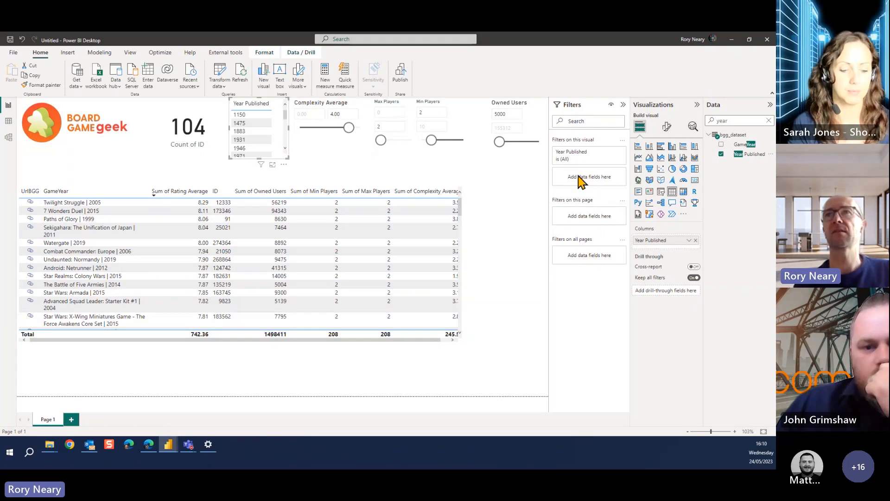
{"action": "left_click", "coordinate": [660, 192]}
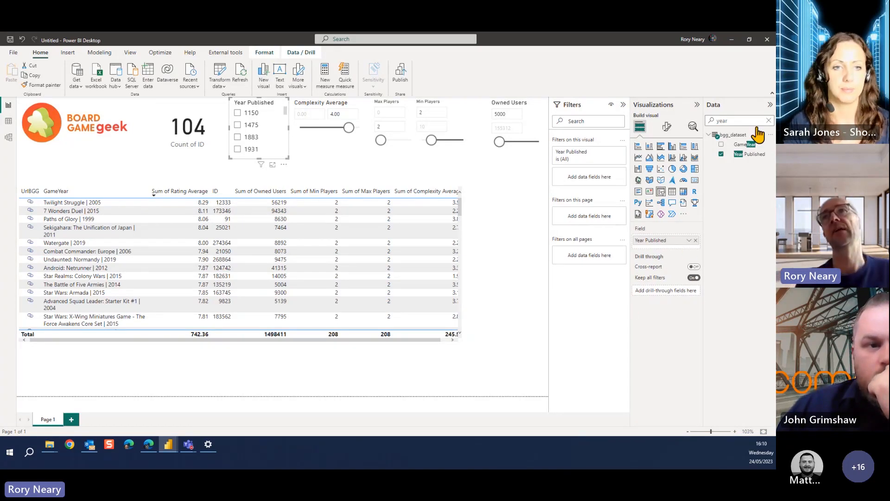
Edit the bgg_dataset query, delete its Changed Type1 step, and apply the change to the report
{"action": "left_click", "coordinate": [732, 135]}
{"action": "right_click", "coordinate": [733, 135]}
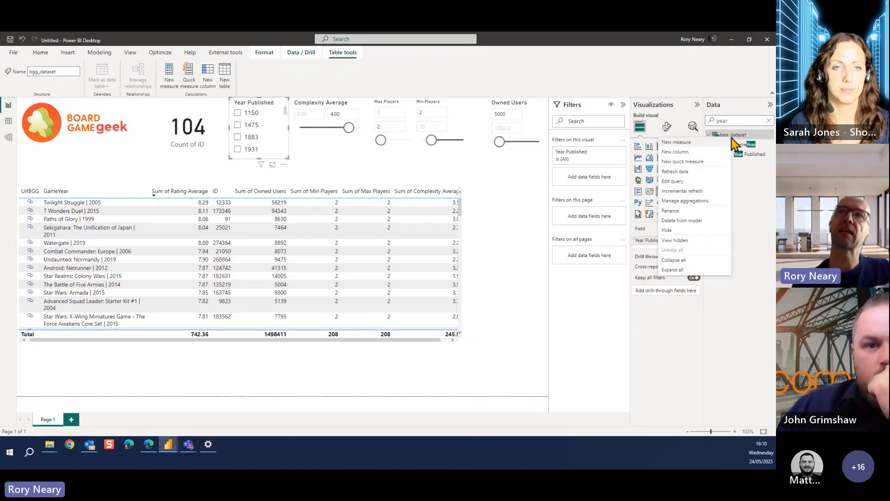
{"action": "left_click", "coordinate": [686, 185]}
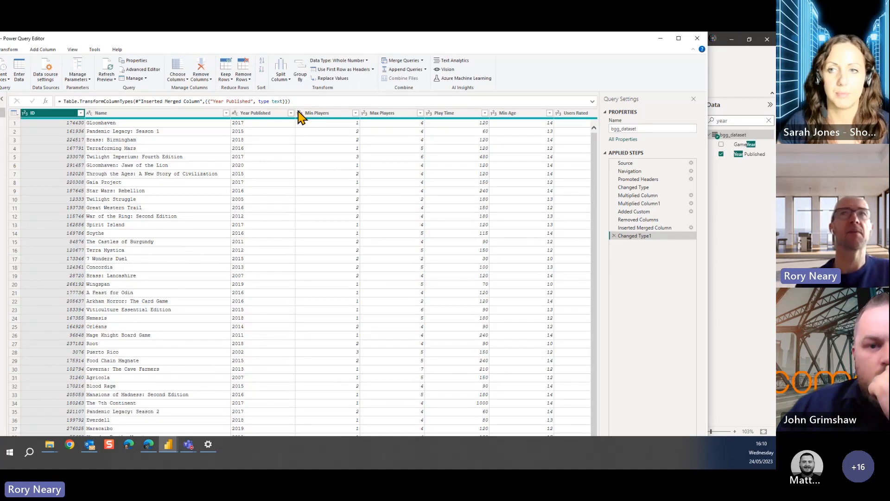
{"action": "left_click", "coordinate": [613, 235]}
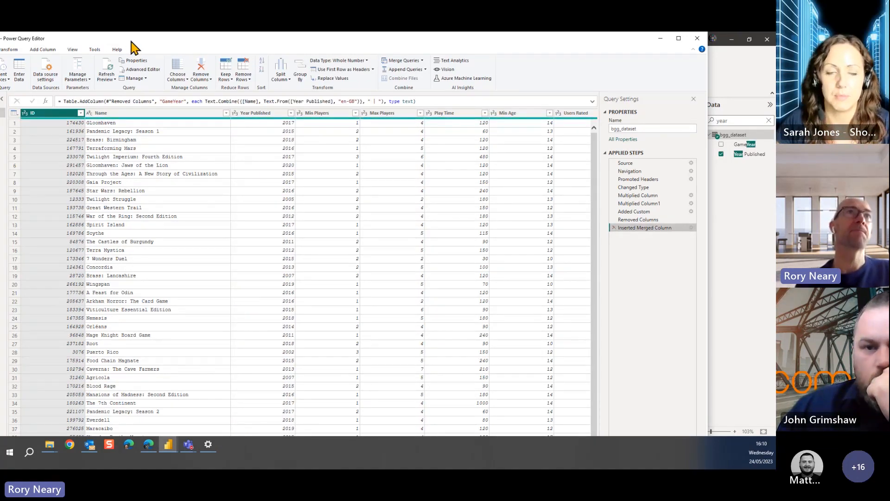
{"action": "left_click_drag", "start_coordinate": [131, 41], "coordinate": [254, 45]}
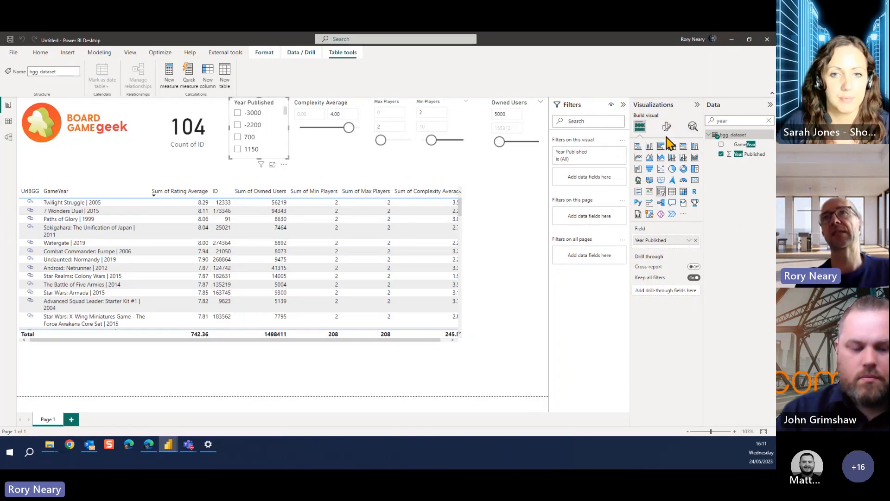
Change the Year Published slicer's style from a vertical list to Greater than or equal to
{"action": "left_click", "coordinate": [666, 127]}
{"action": "left_click", "coordinate": [638, 185]}
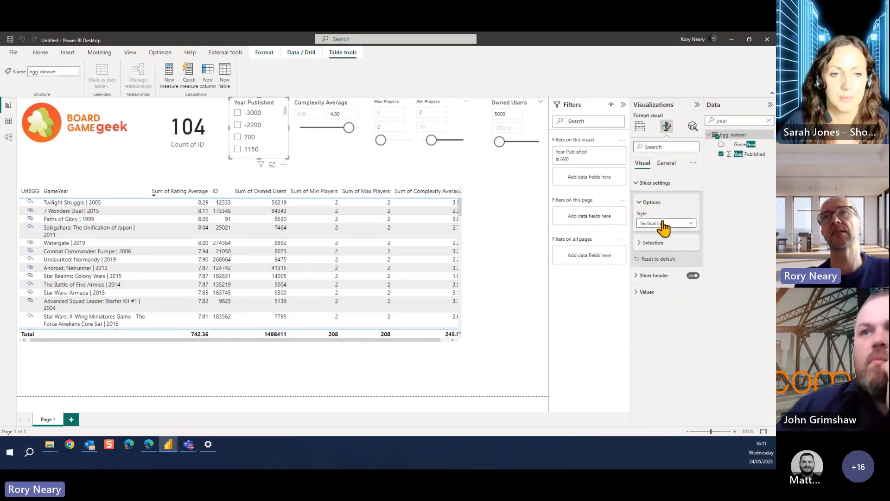
{"action": "left_click", "coordinate": [665, 223]}
{"action": "left_click", "coordinate": [666, 225]}
{"action": "left_click", "coordinate": [665, 224]}
{"action": "left_click", "coordinate": [664, 281]}
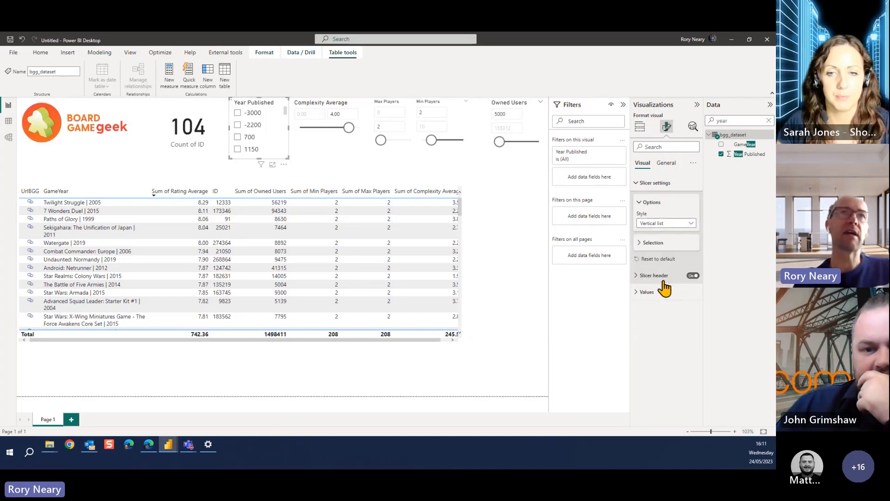
Set the Year Published slicer's lower limit to 2018
{"action": "left_click", "coordinate": [256, 114]}
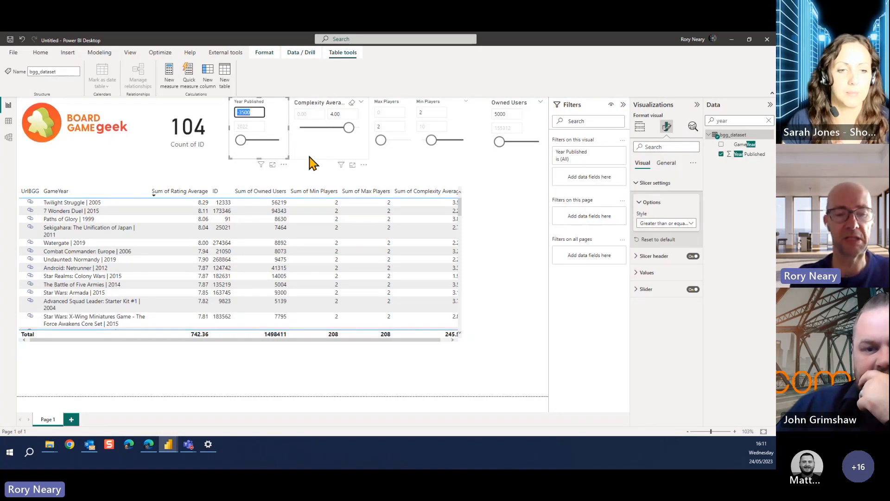
{"action": "type", "text": "2"}
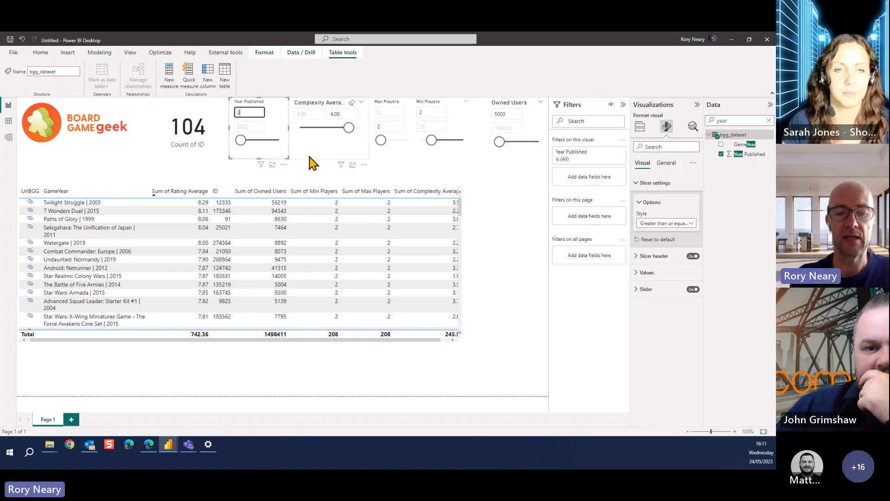
{"action": "type", "text": "018"}
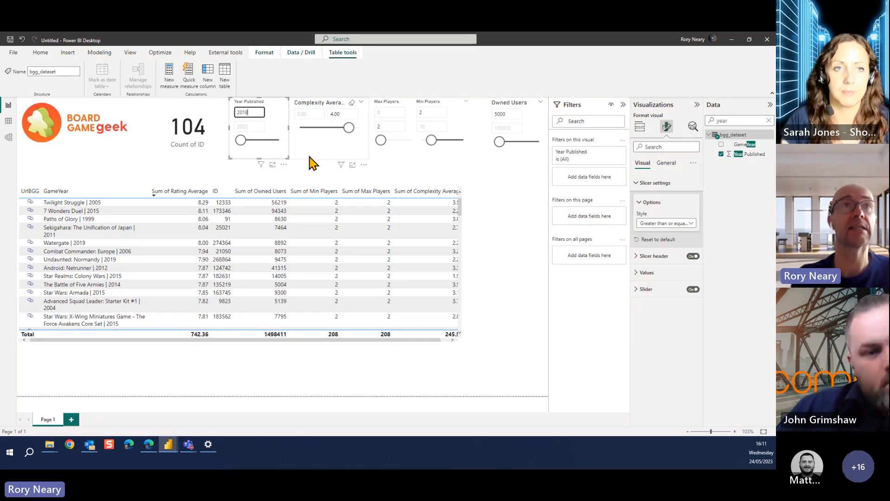
{"action": "left_click", "coordinate": [501, 249]}
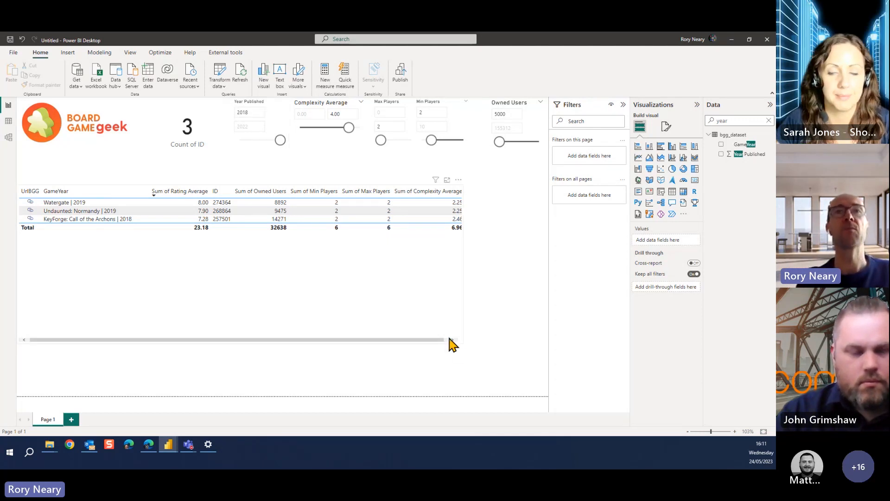
Narrow the game table to about half the page width and check its remaining columns up to Complexity Average
{"action": "left_click", "coordinate": [463, 299]}
{"action": "left_click_drag", "start_coordinate": [464, 272], "coordinate": [295, 265]}
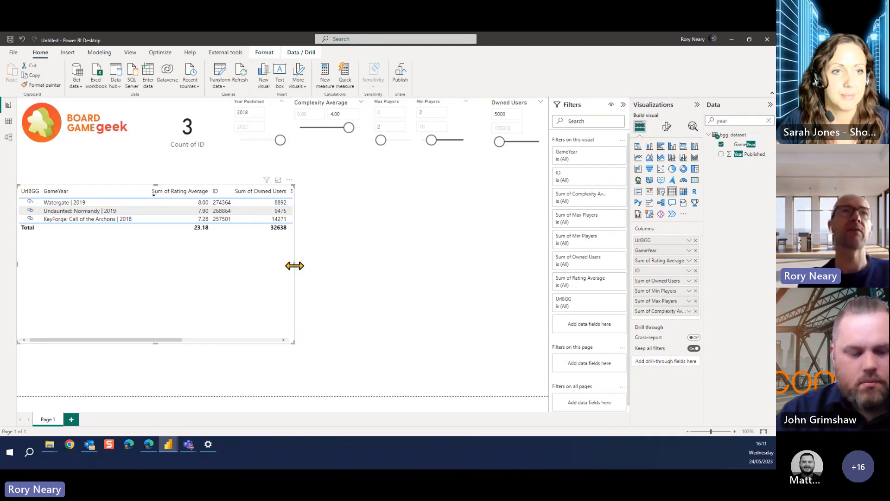
{"action": "left_click", "coordinate": [218, 341]}
{"action": "left_click", "coordinate": [355, 258]}
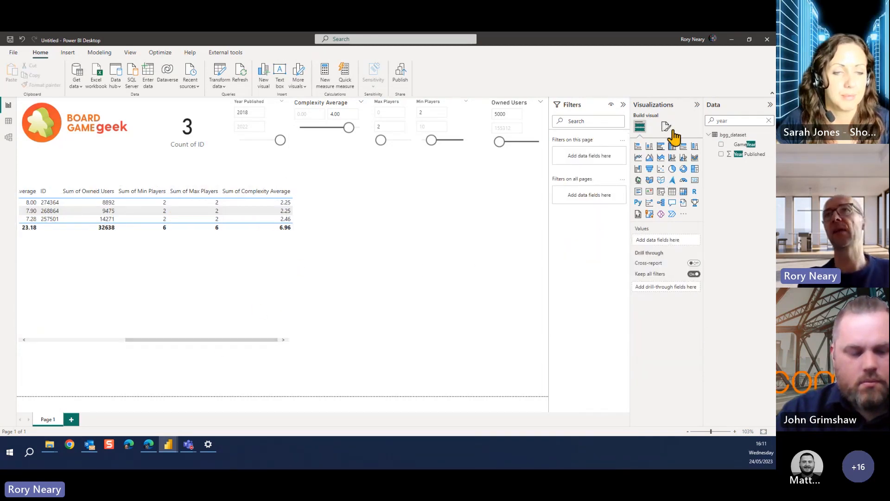
Examine the column chart in the finished BoardGames report and return to the Untitled report
{"action": "double_click", "coordinate": [743, 122]}
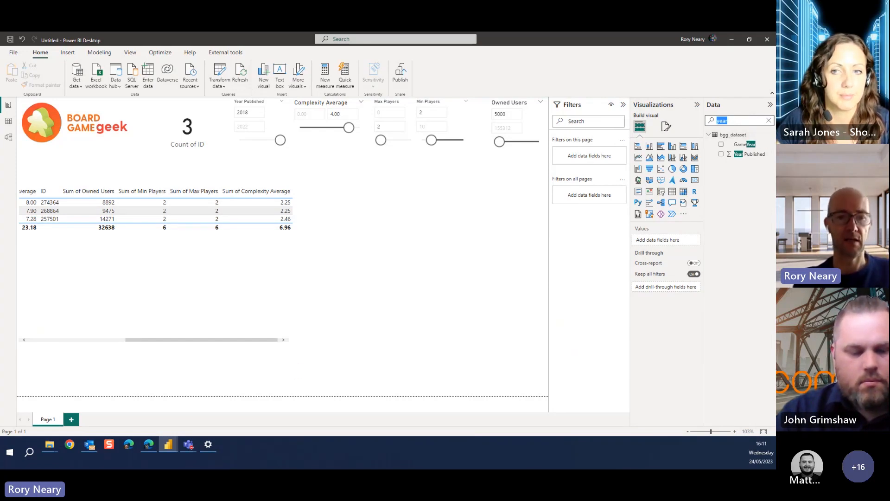
{"action": "key", "text": "alt+Tab"}
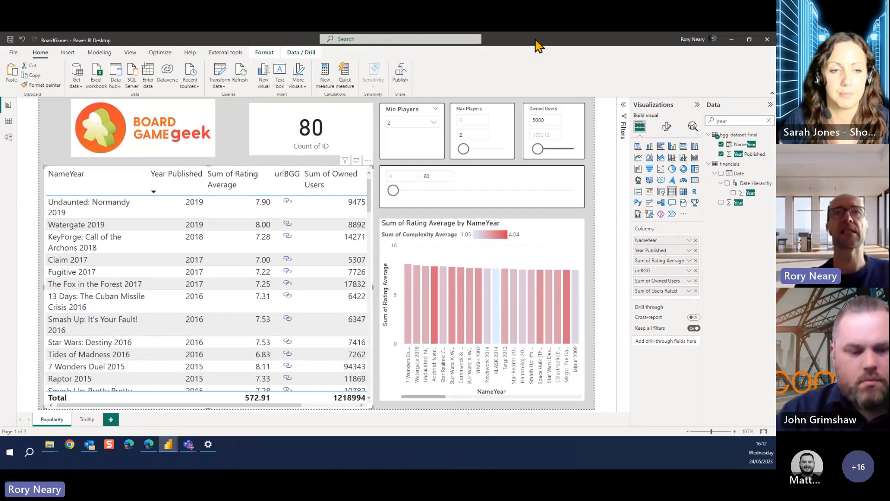
{"action": "key", "text": "alt+Tab"}
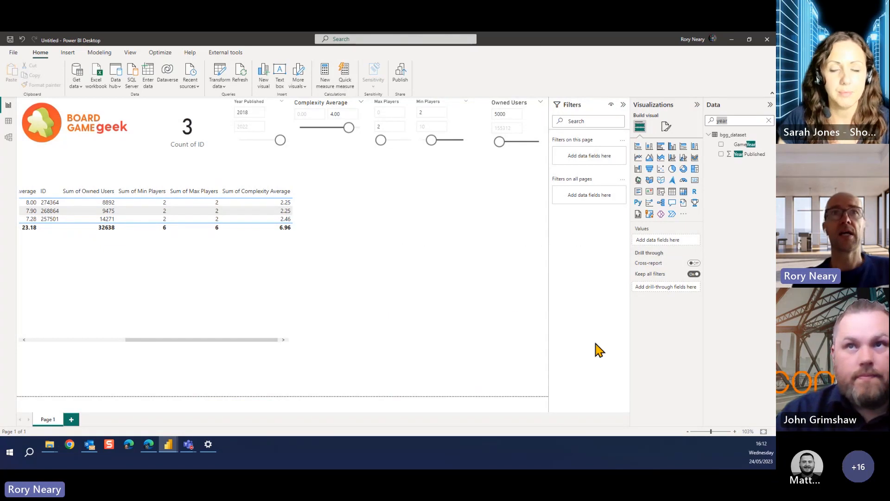
Insert a stacked column chart beside the game table and widen it to the edge of the page
{"action": "left_click", "coordinate": [649, 147]}
{"action": "left_click_drag", "start_coordinate": [368, 265], "coordinate": [432, 259]}
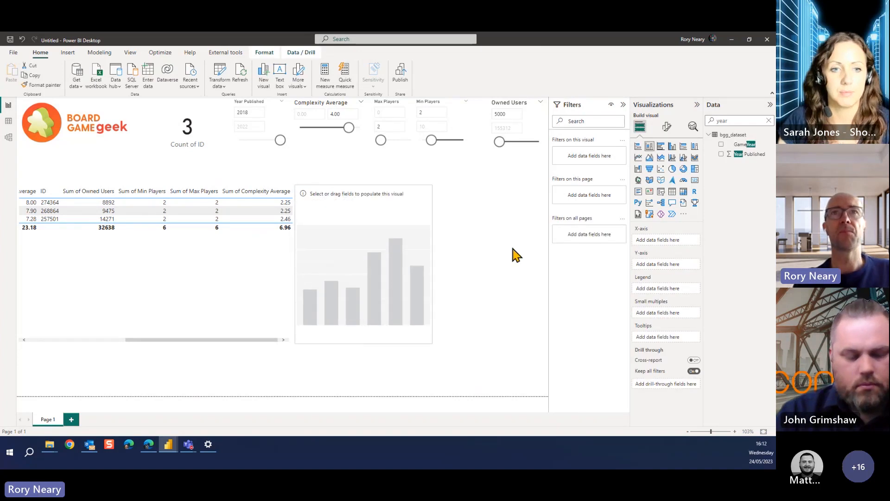
{"action": "left_click_drag", "start_coordinate": [516, 254], "coordinate": [568, 260]}
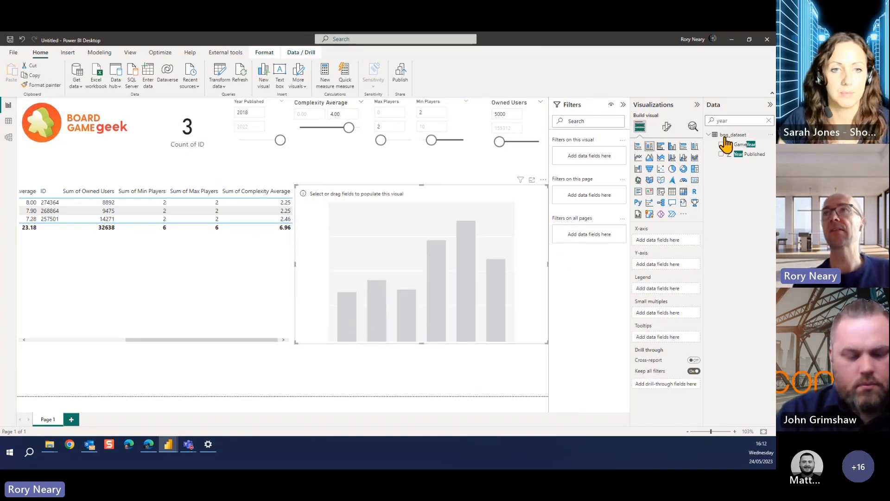
Find the Rating Average field and add it to the Y-axis of the column chart
{"action": "double_click", "coordinate": [747, 121]}
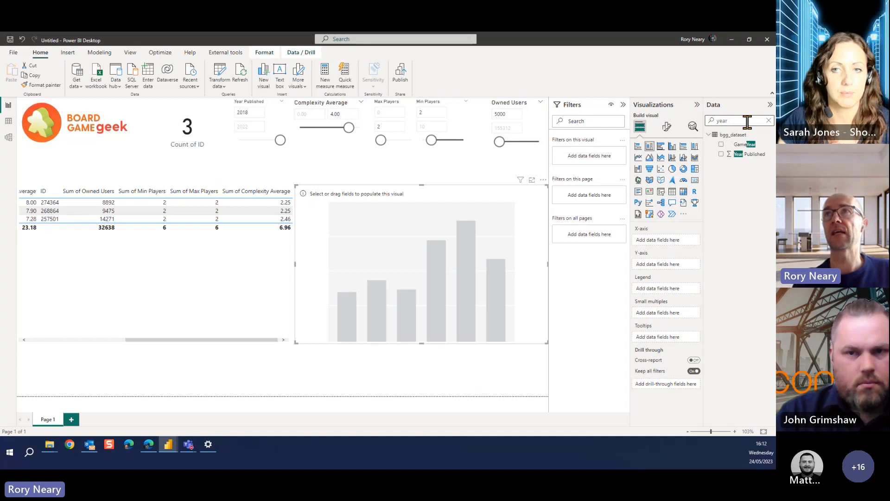
{"action": "left_click_drag", "start_coordinate": [747, 122], "coordinate": [646, 133]}
{"action": "type", "text": "rat"}
{"action": "left_click_drag", "start_coordinate": [745, 150], "coordinate": [670, 273]}
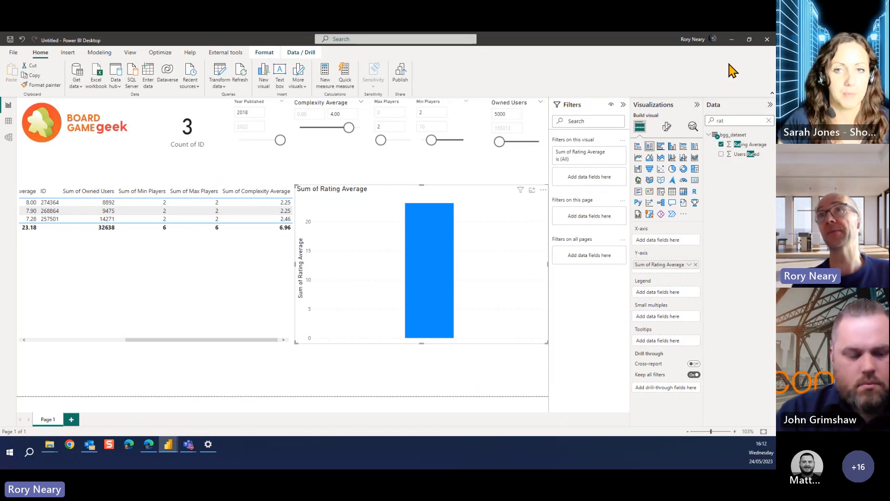
Add the GameYear field to the column chart's X-axis and cross-filter the report by the KeyForge: Call of the Archons column
{"action": "double_click", "coordinate": [727, 120]}
{"action": "type", "text": "na"}
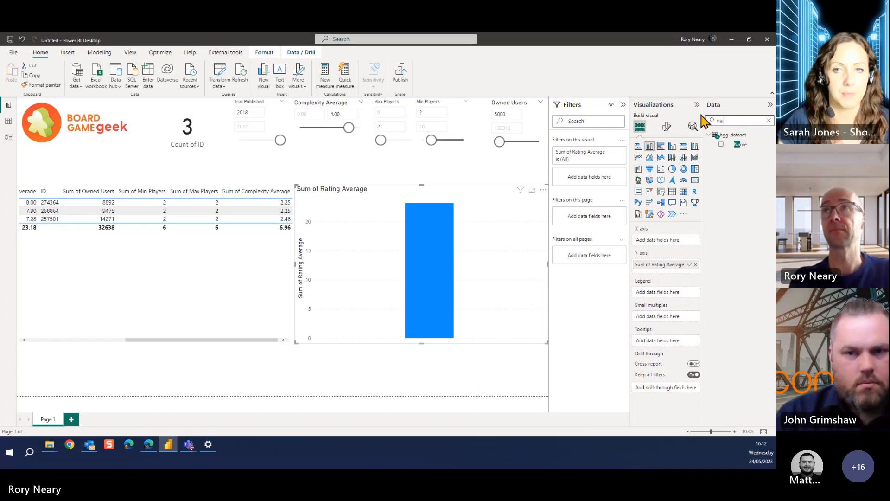
{"action": "type", "text": "me"}
{"action": "key", "text": "BackSpace"}
{"action": "key", "text": "BackSpace"}
{"action": "key", "text": "BackSpace"}
{"action": "key", "text": "BackSpace"}
{"action": "type", "text": "gam"}
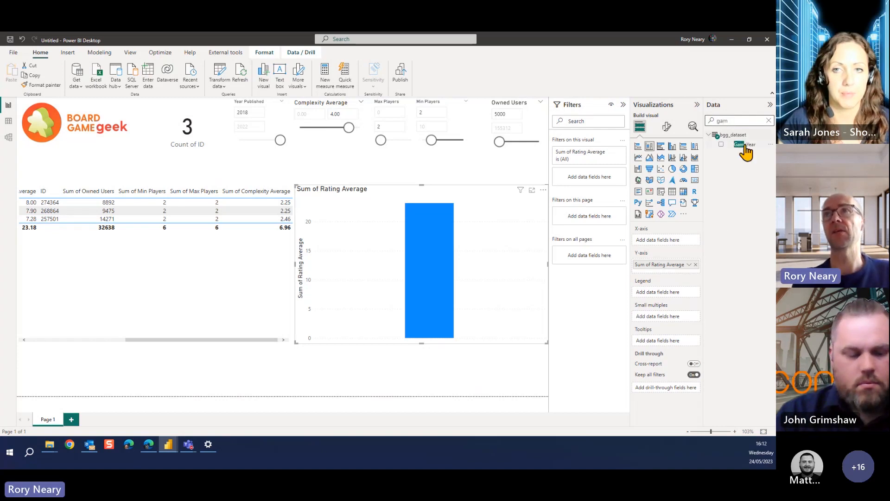
{"action": "left_click_drag", "start_coordinate": [745, 144], "coordinate": [671, 244]}
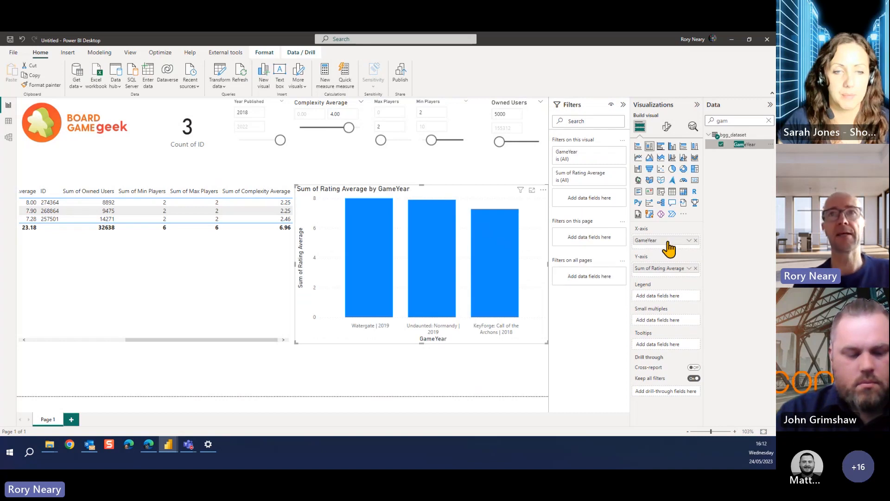
{"action": "mouse_move", "coordinate": [492, 315]}
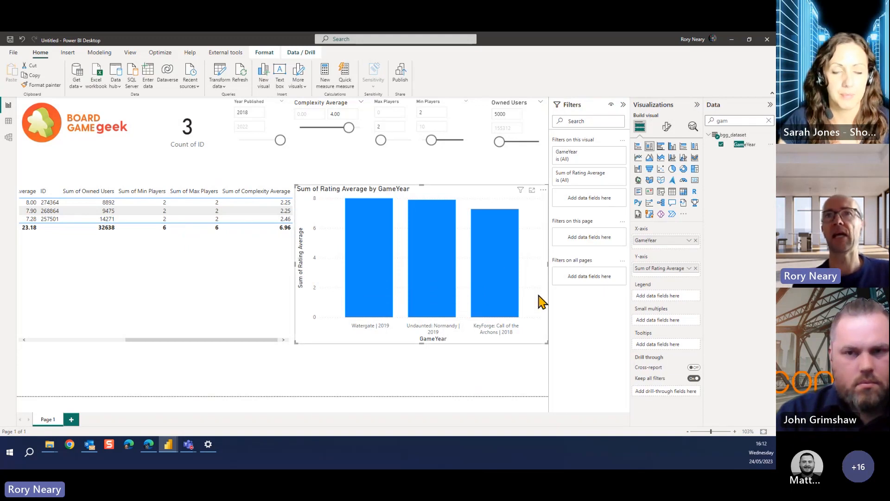
{"action": "left_click", "coordinate": [505, 271]}
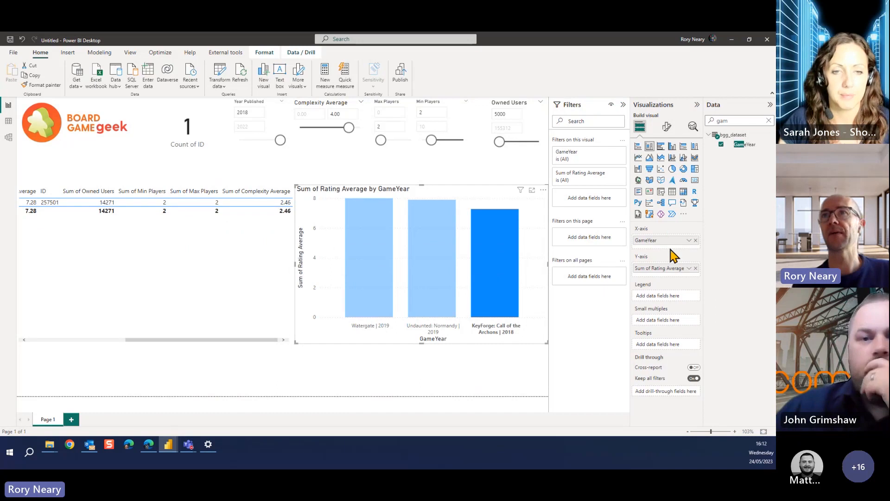
Search the column chart's format options for "form" and open conditional formatting for the default column color
{"action": "left_click", "coordinate": [666, 126]}
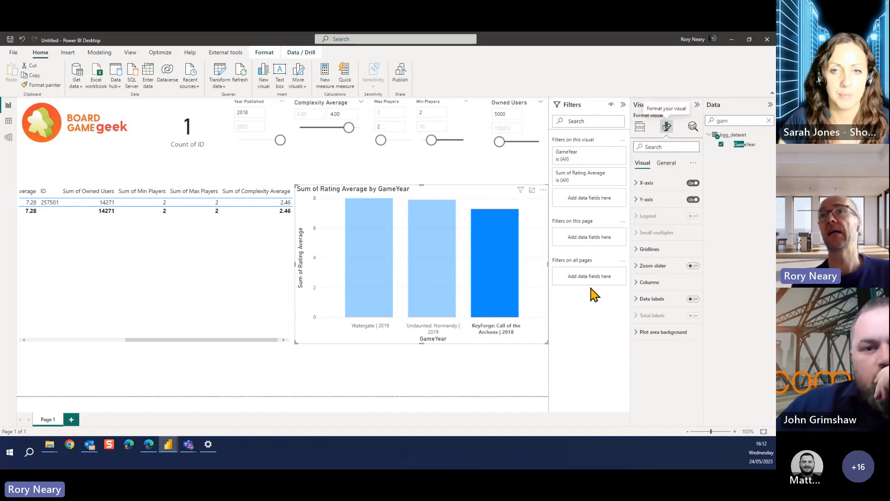
{"action": "left_click", "coordinate": [636, 201]}
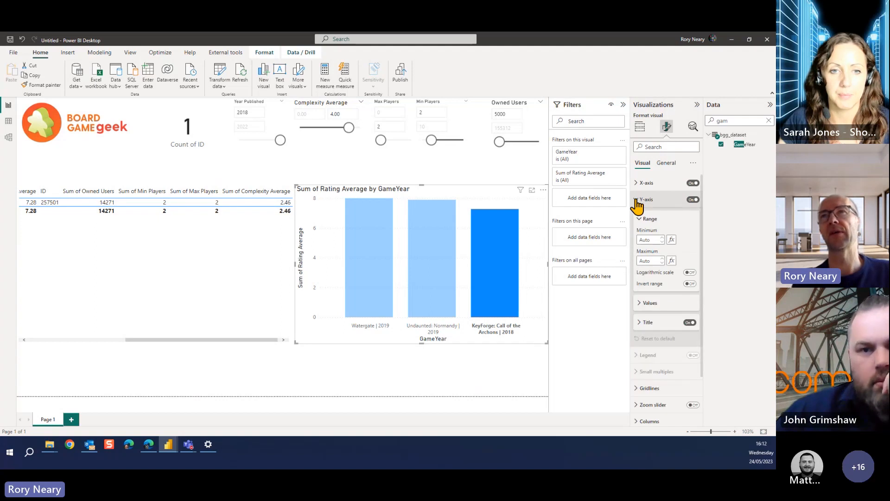
{"action": "left_click", "coordinate": [636, 201]}
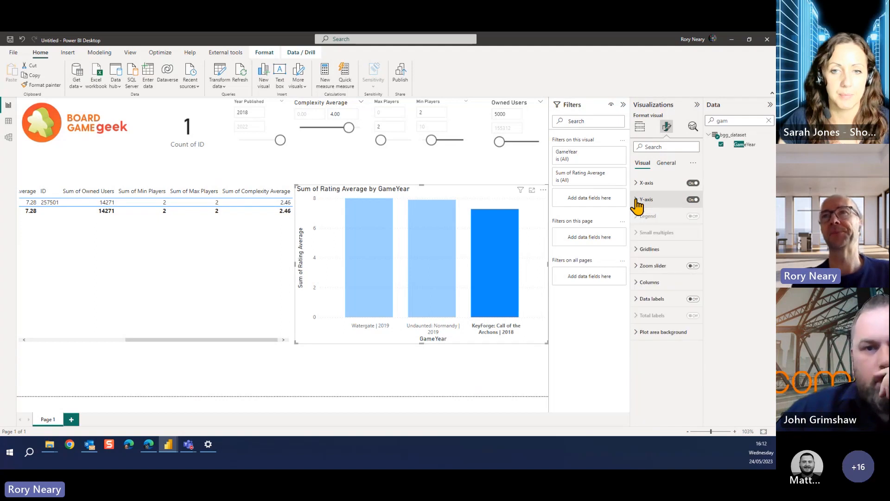
{"action": "left_click", "coordinate": [635, 300]}
{"action": "left_click", "coordinate": [634, 302]}
{"action": "left_click", "coordinate": [665, 147]}
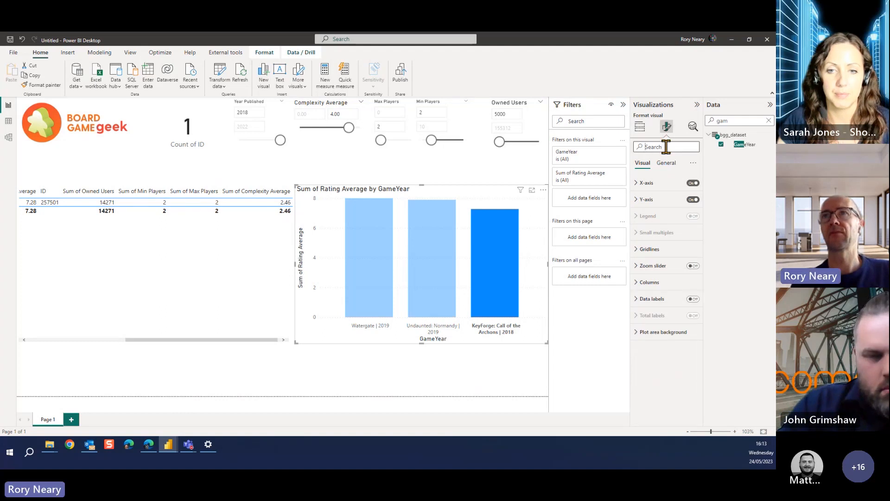
{"action": "type", "text": "form"}
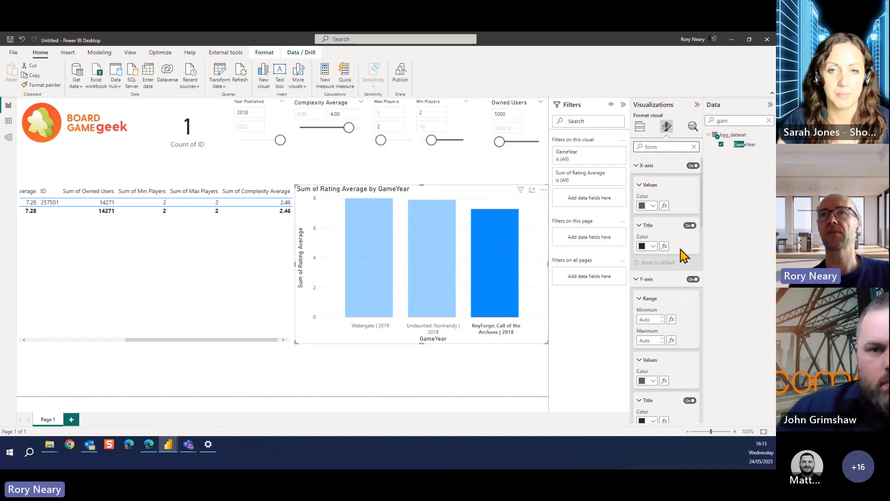
{"action": "scroll", "coordinate": [678, 306], "scroll_direction": "down", "scroll_amount": 8}
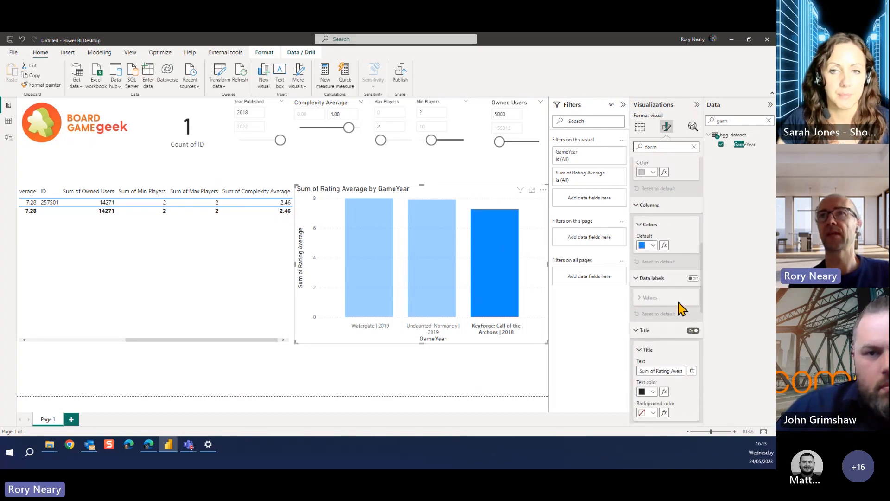
{"action": "left_click", "coordinate": [664, 244]}
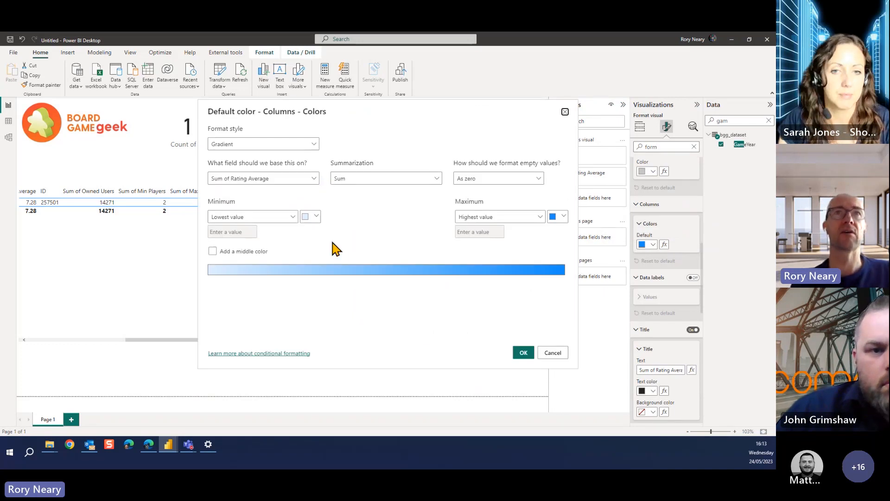
Base the column color gradient on Sum of Complexity Average and set the highest value's color to red
{"action": "left_click", "coordinate": [316, 216]}
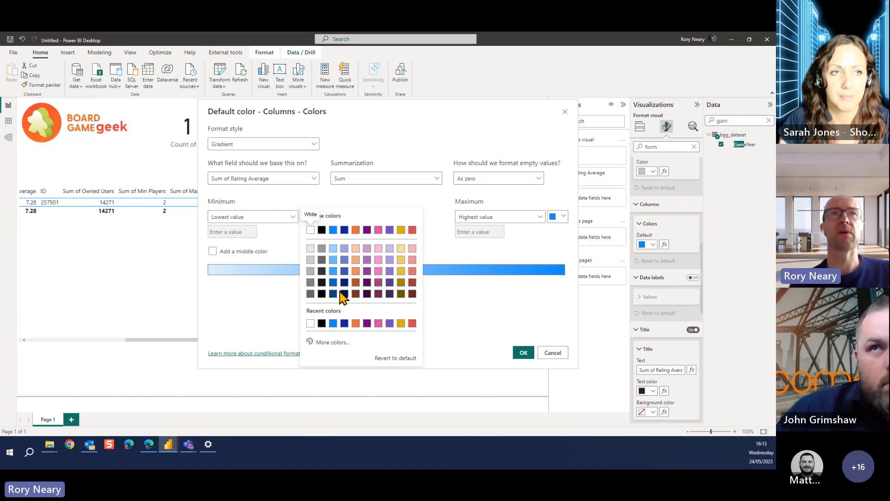
{"action": "left_click", "coordinate": [313, 181]}
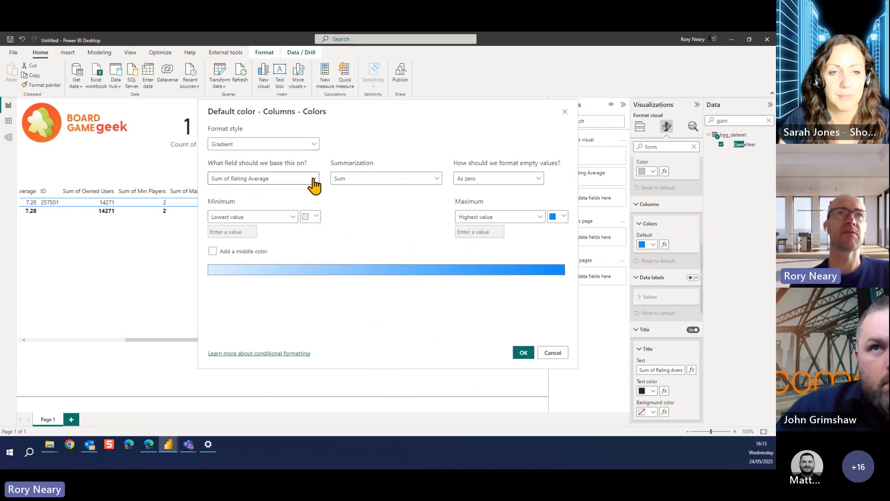
{"action": "left_click", "coordinate": [311, 182]}
{"action": "left_click", "coordinate": [215, 207]}
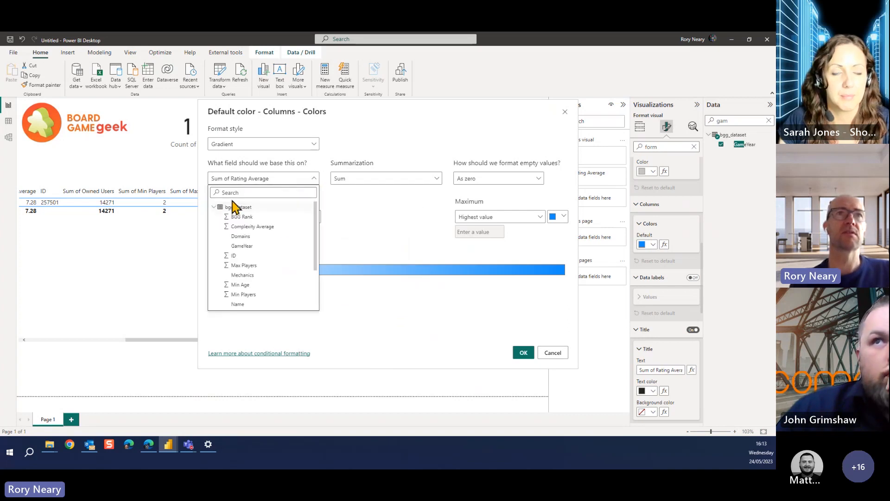
{"action": "left_click", "coordinate": [271, 228]}
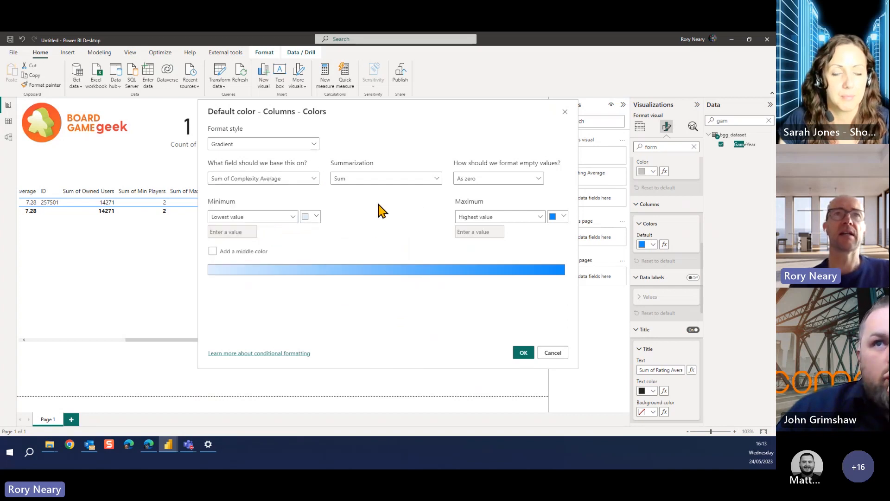
{"action": "left_click", "coordinate": [561, 217]}
{"action": "left_click", "coordinate": [555, 230]}
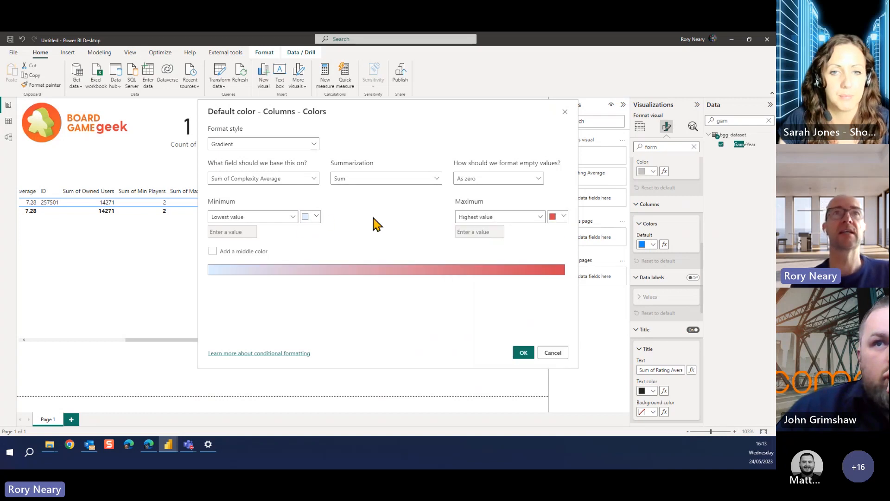
{"action": "left_click", "coordinate": [313, 218]}
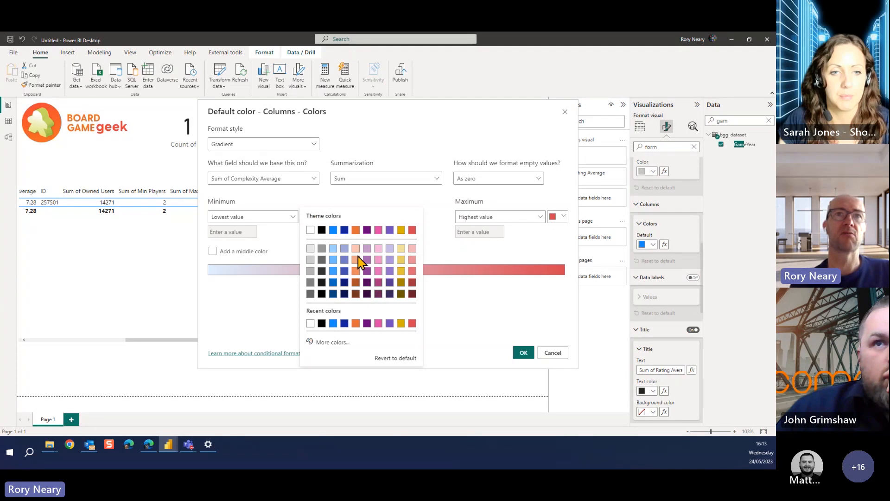
{"action": "left_click", "coordinate": [332, 343]}
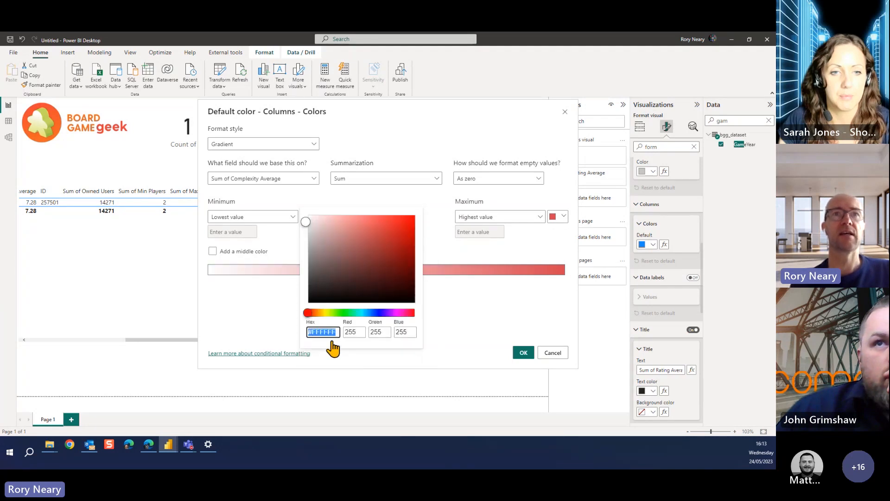
{"action": "left_click", "coordinate": [340, 312]}
{"action": "left_click", "coordinate": [448, 312]}
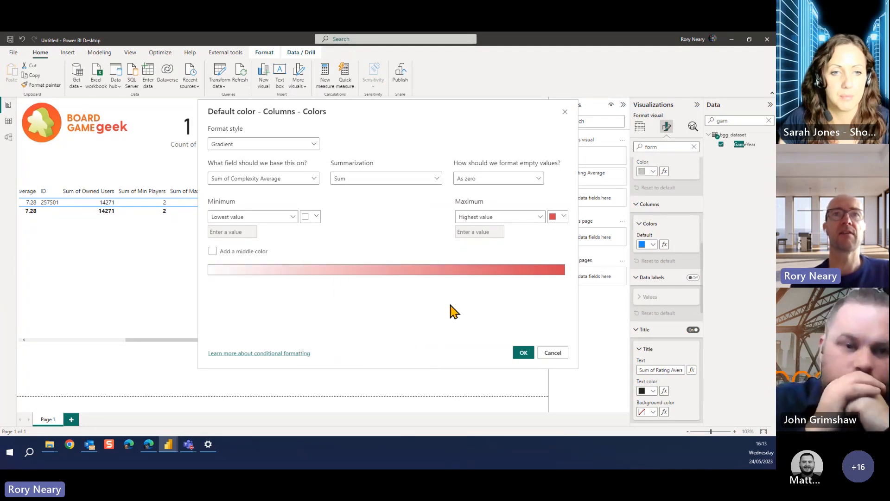
Set the gradient's lowest value to a custom bright green and apply the conditional formatting
{"action": "left_click", "coordinate": [315, 217]}
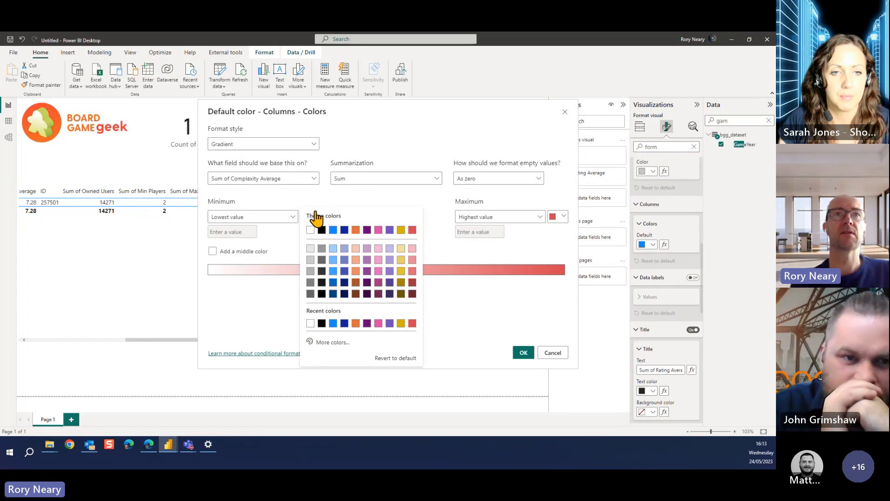
{"action": "left_click", "coordinate": [335, 343]}
{"action": "left_click", "coordinate": [334, 312]}
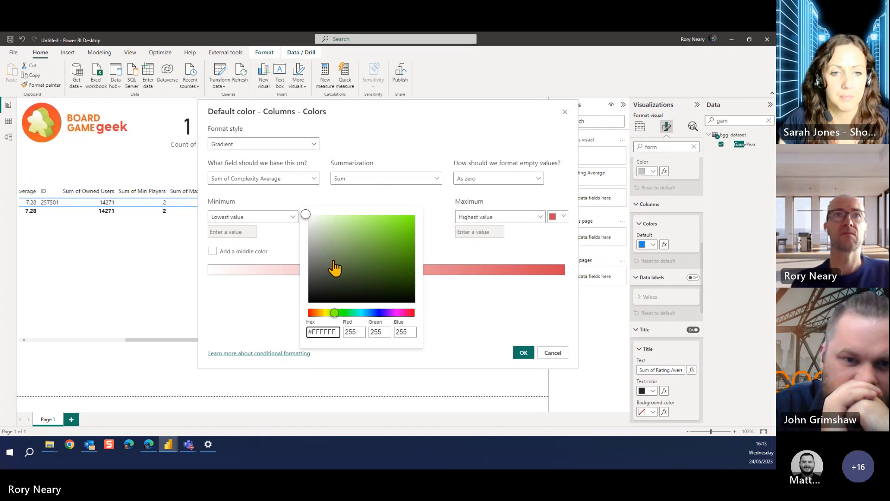
{"action": "left_click", "coordinate": [404, 219]}
{"action": "left_click", "coordinate": [465, 313]}
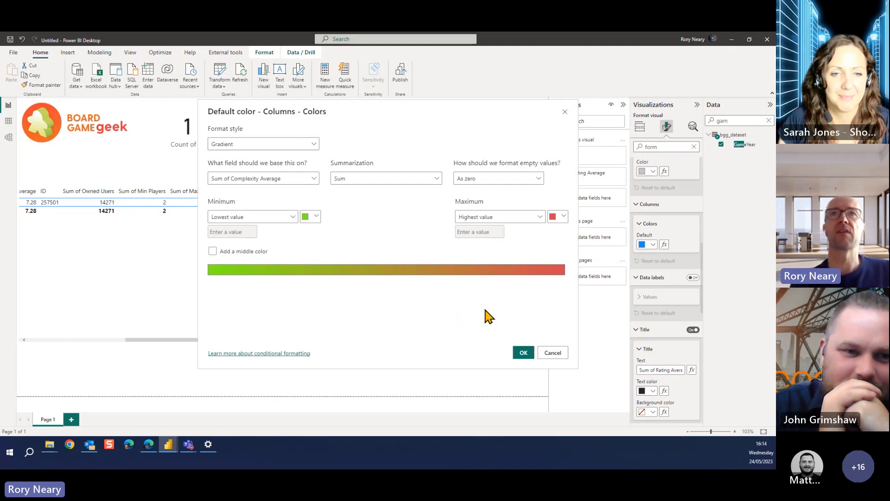
{"action": "left_click", "coordinate": [523, 353]}
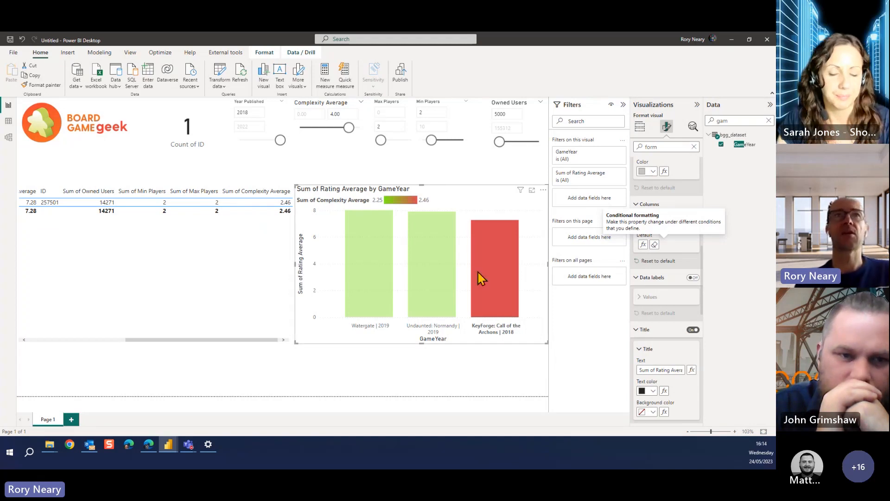
Set the minimum of the Year Published slicer to 2000
{"action": "left_click", "coordinate": [345, 113]}
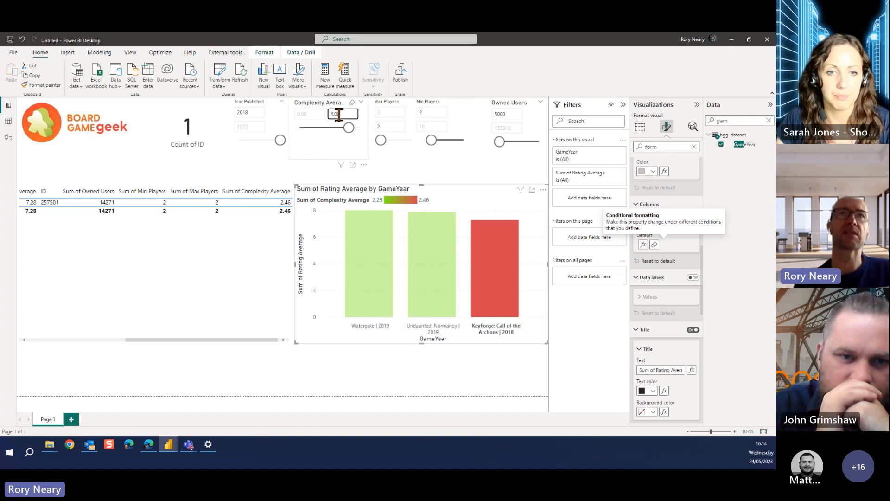
{"action": "left_click", "coordinate": [251, 113]}
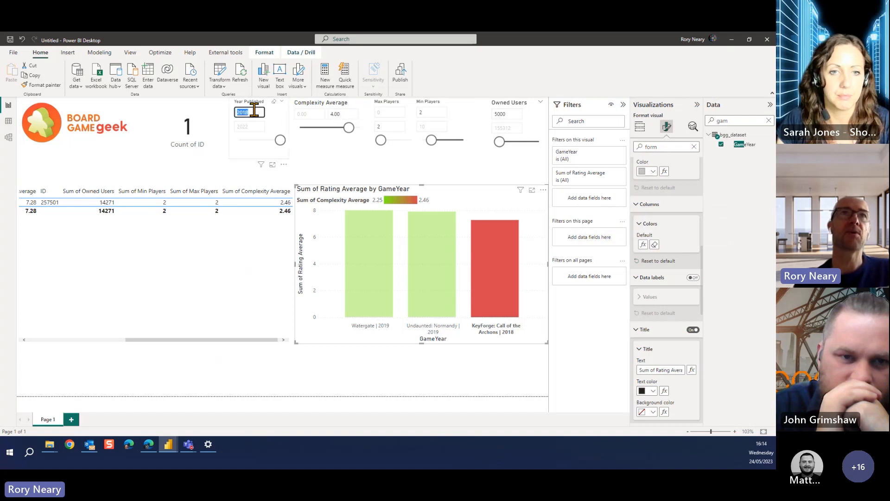
{"action": "type", "text": "2"}
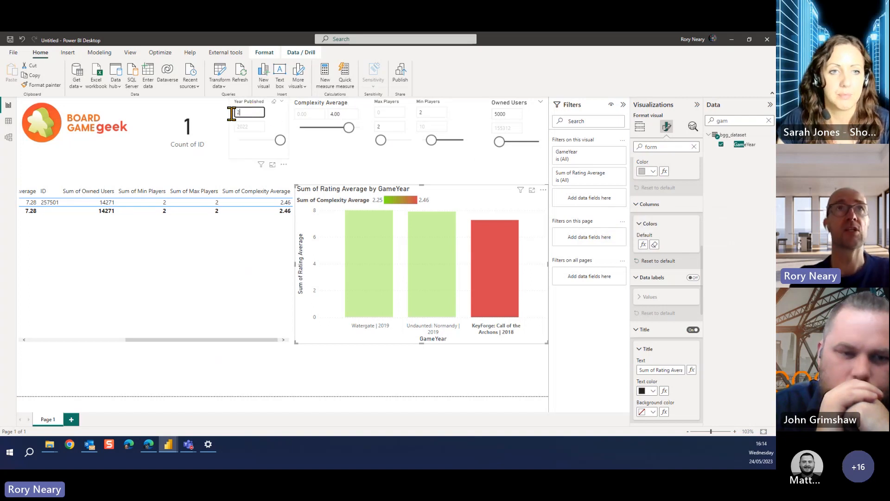
{"action": "type", "text": "000"}
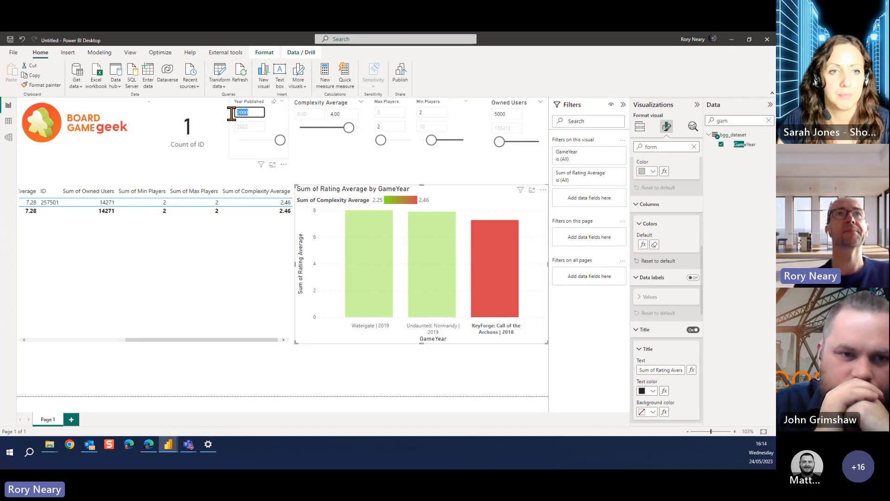
{"action": "left_click", "coordinate": [434, 173]}
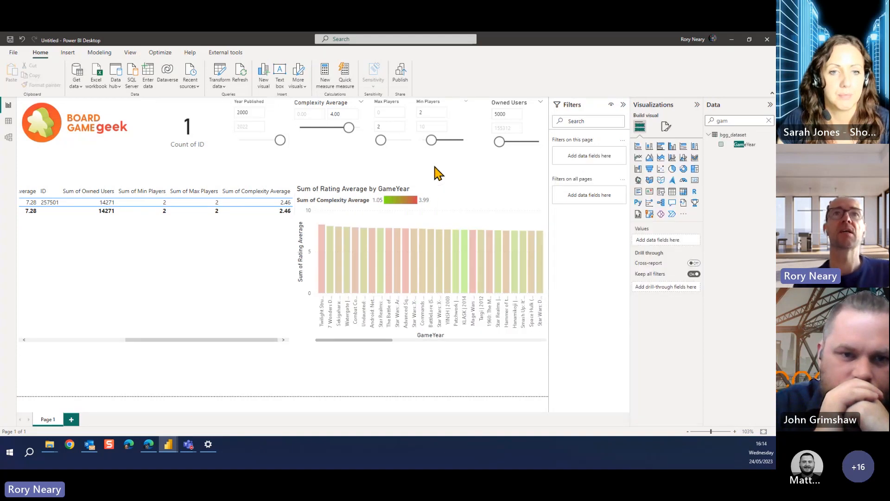
Test cross-filtering with The Battle of... column, clear it, and filter the report by the Watergate | 2019 column
{"action": "left_click", "coordinate": [389, 253]}
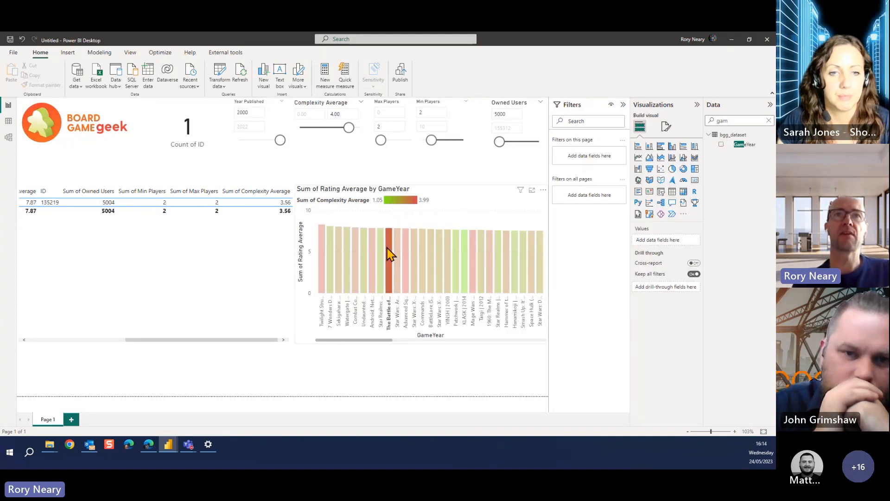
{"action": "left_click", "coordinate": [389, 254]}
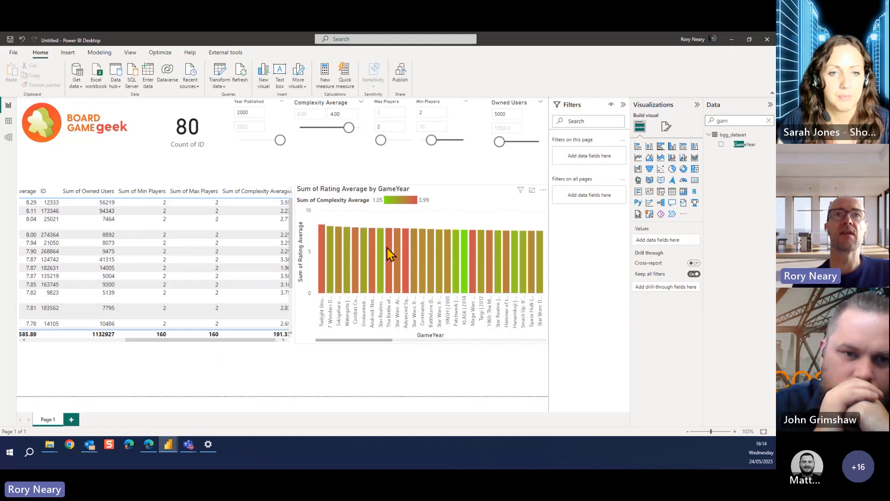
{"action": "left_click", "coordinate": [347, 283]}
{"action": "left_click", "coordinate": [346, 282]}
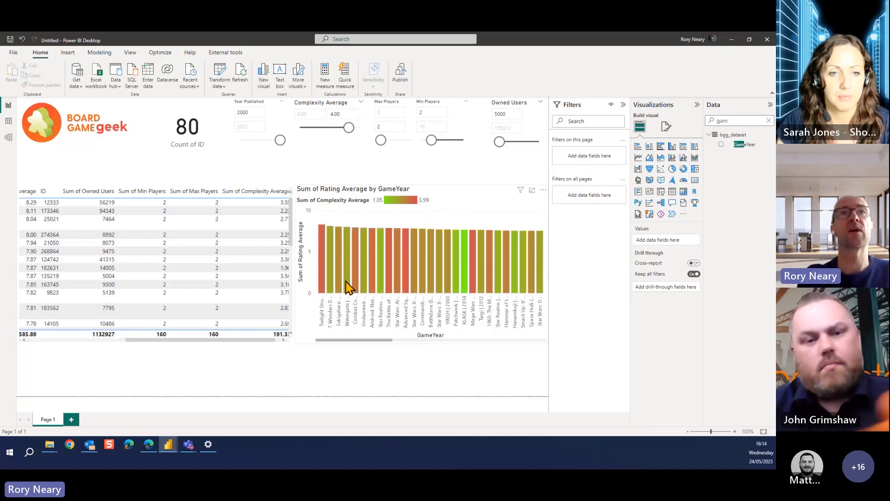
{"action": "left_click", "coordinate": [346, 282]}
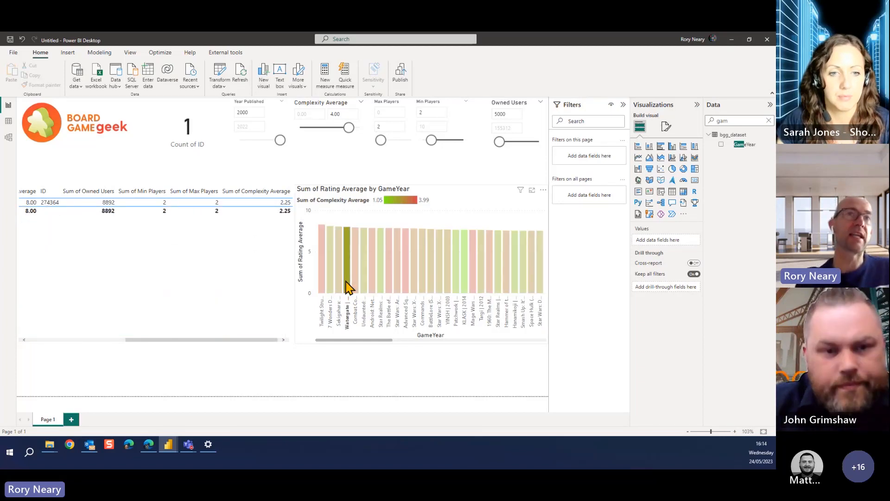
Open Watergate's BoardGameGeek page from its link in the game table, then close that browser tab
{"action": "left_click", "coordinate": [100, 341]}
{"action": "left_click", "coordinate": [30, 204]}
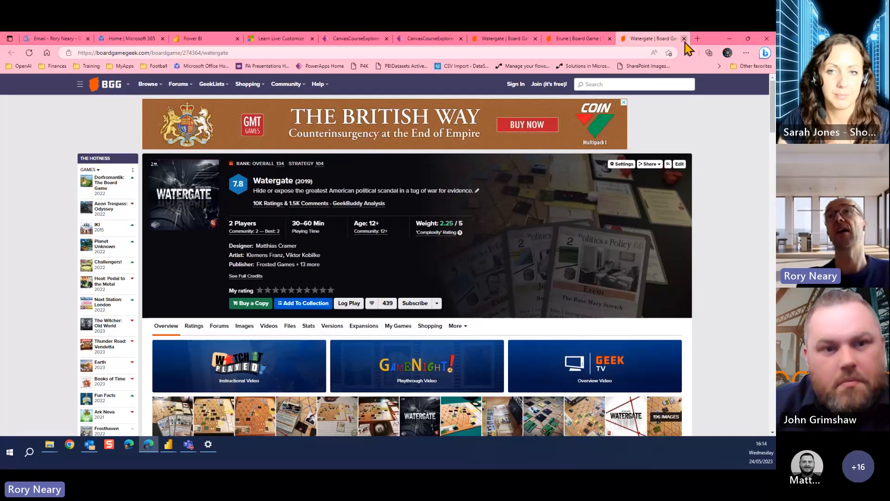
{"action": "key", "text": "ctrl+w"}
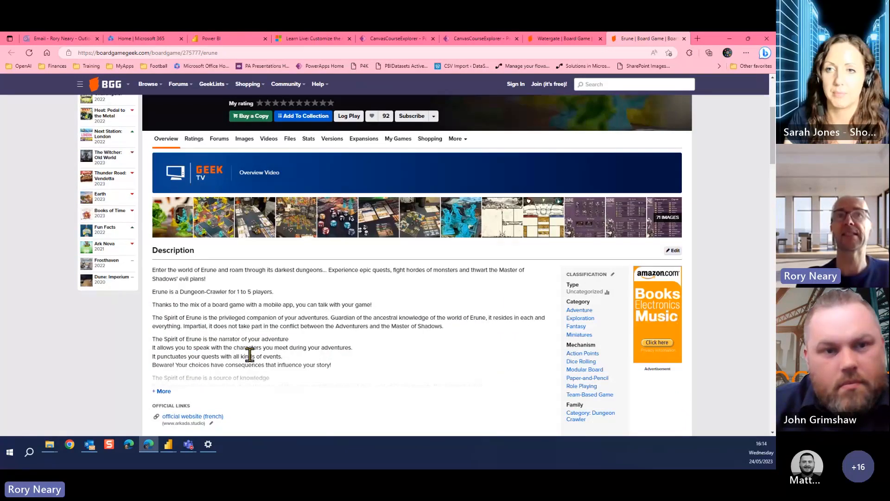
Switch back to Power BI Desktop and save the report in Downloads as BGGDemo1
{"action": "mouse_move", "coordinate": [172, 445]}
{"action": "left_click", "coordinate": [210, 421]}
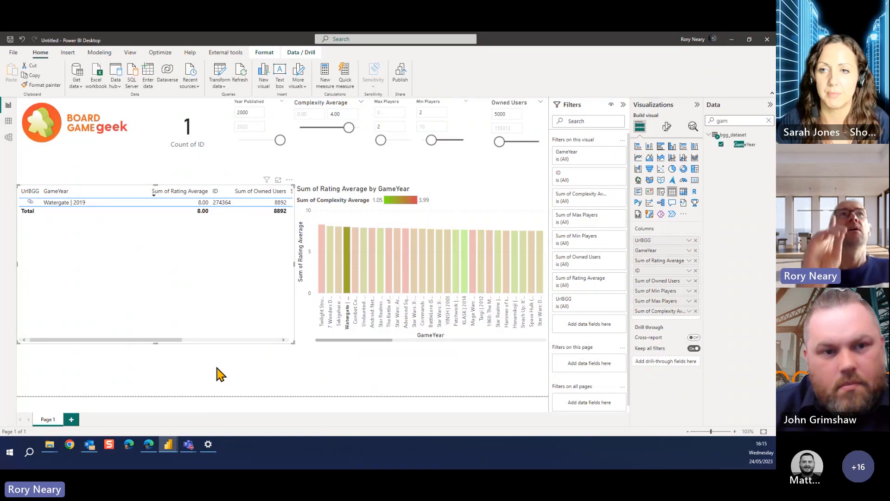
{"action": "right_click", "coordinate": [144, 278]}
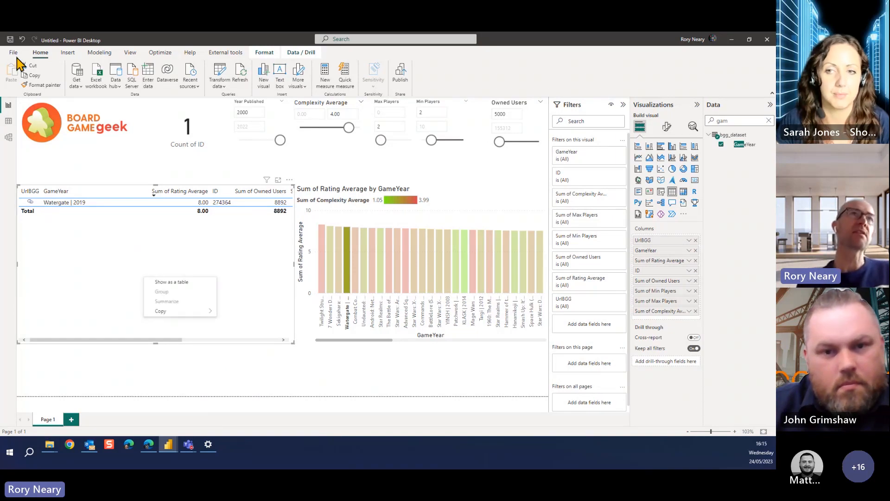
{"action": "left_click", "coordinate": [14, 53]}
{"action": "left_click", "coordinate": [14, 53]}
{"action": "left_click", "coordinate": [13, 53]}
{"action": "left_click", "coordinate": [31, 109]}
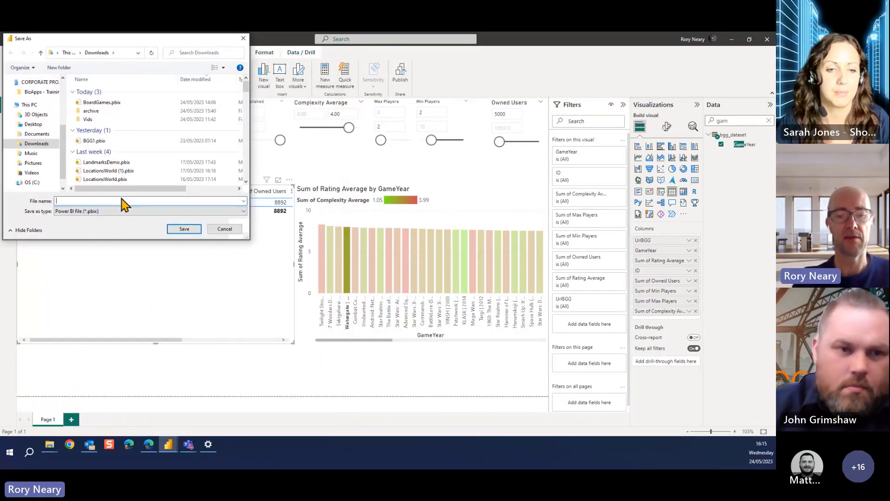
{"action": "type", "text": "BGGDem"}
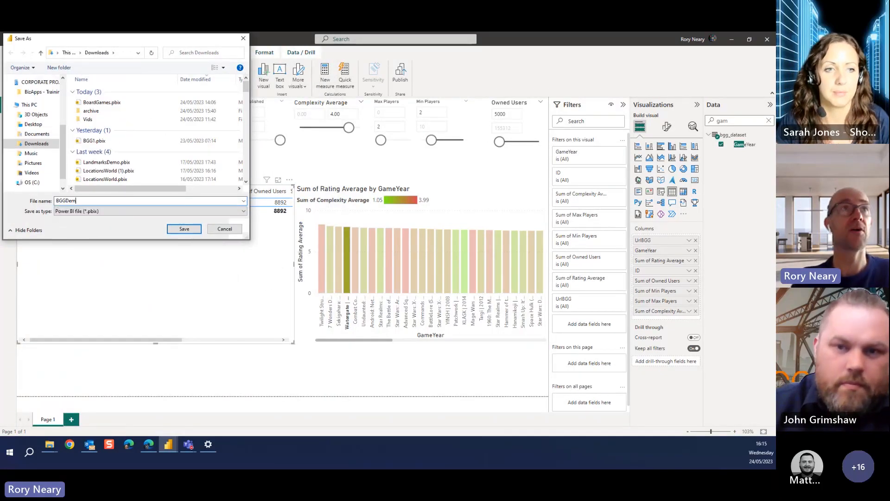
{"action": "type", "text": "o1"}
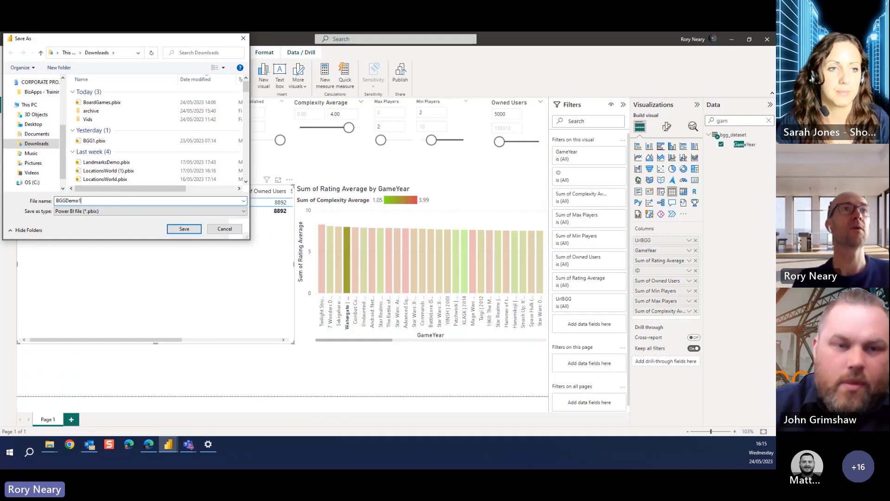
{"action": "left_click", "coordinate": [185, 229]}
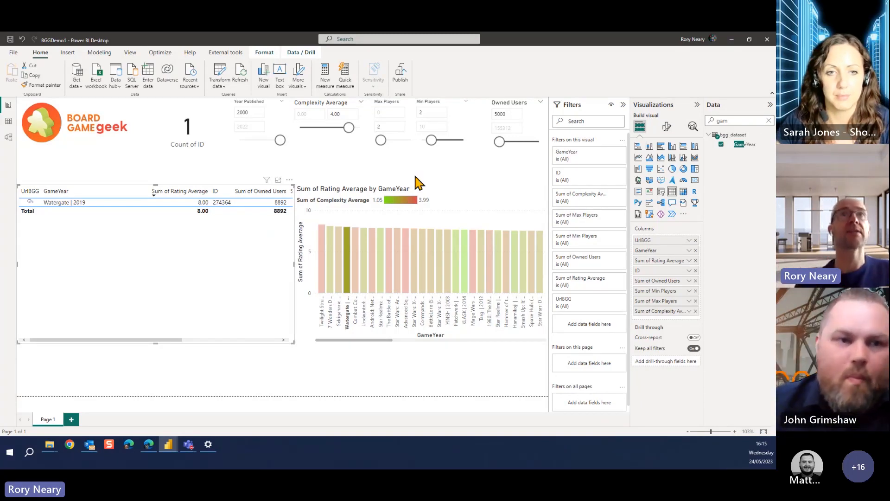
Publish the report to the Learn workspace and open the published BGGDemo1 report in the browser
{"action": "left_click", "coordinate": [400, 76]}
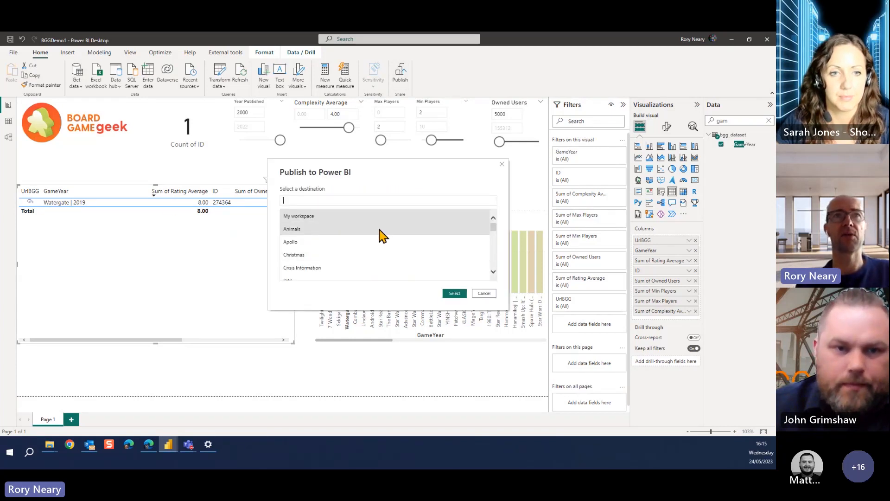
{"action": "type", "text": "lear"}
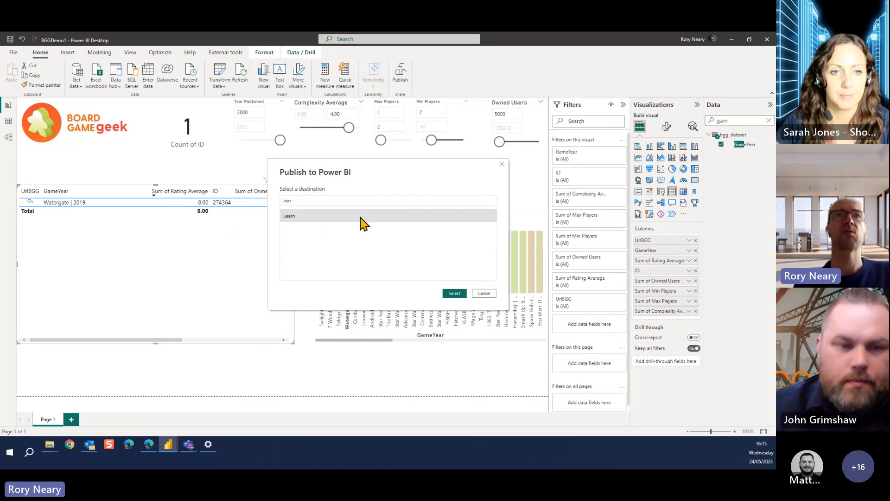
{"action": "double_click", "coordinate": [364, 216]}
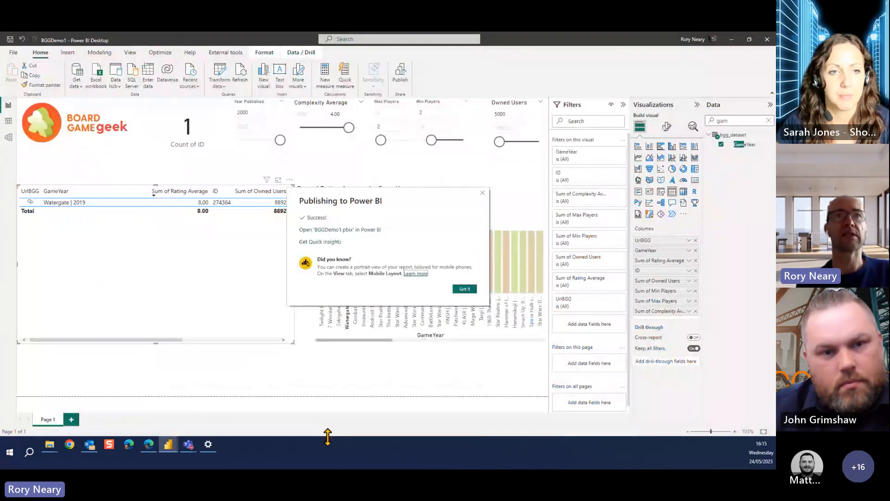
{"action": "left_click", "coordinate": [339, 231]}
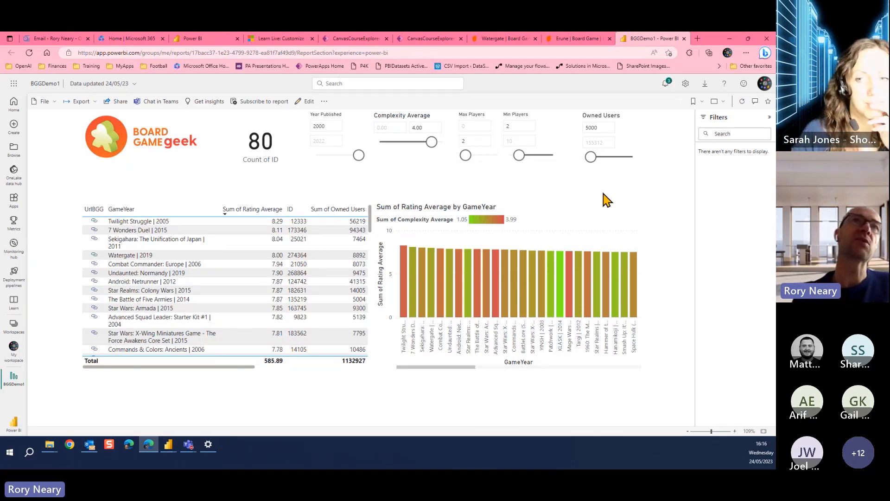
Share the published report by sending its link to a colleague found by first name
{"action": "left_click", "coordinate": [122, 101]}
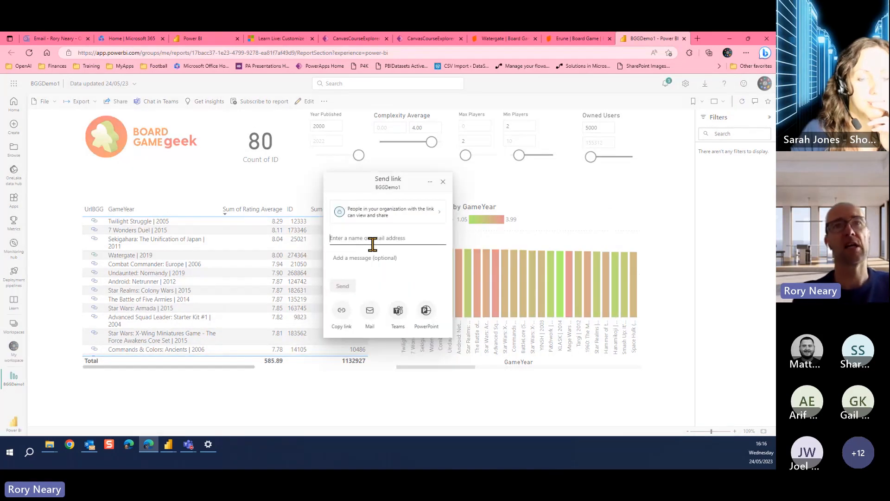
{"action": "type", "text": "fran"}
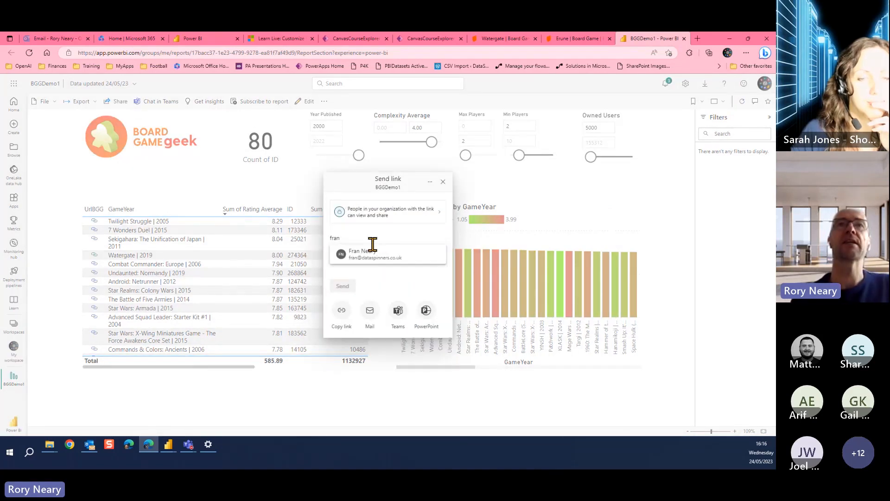
{"action": "left_click", "coordinate": [375, 255]}
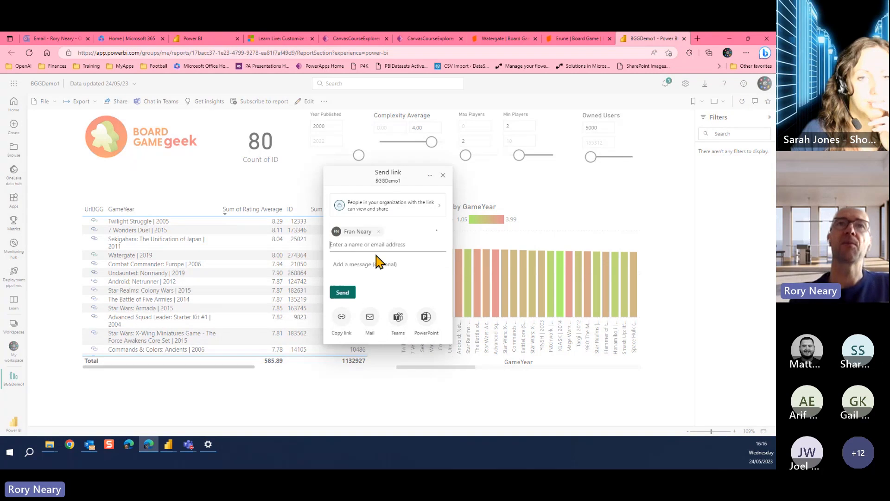
{"action": "left_click", "coordinate": [345, 293]}
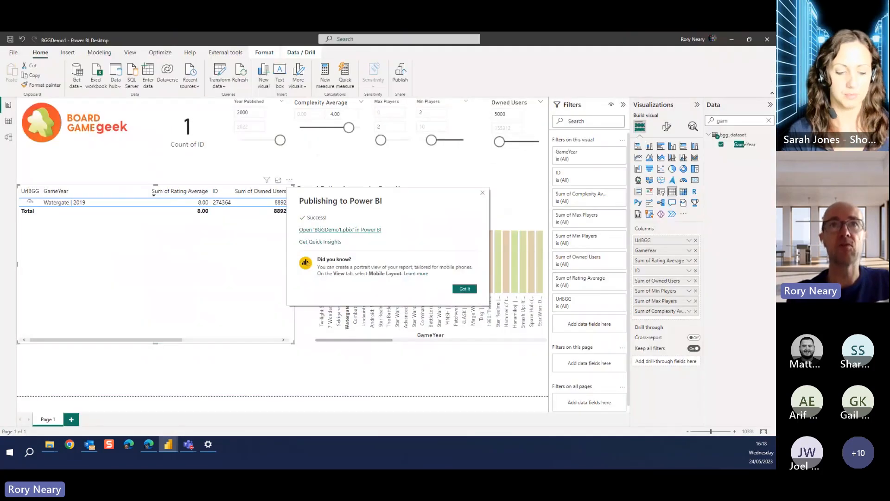
Return to the desktop report, look through the bgg_dataset columns in table view, and add a calculated column named isTwoPlayer
{"action": "left_click", "coordinate": [483, 193]}
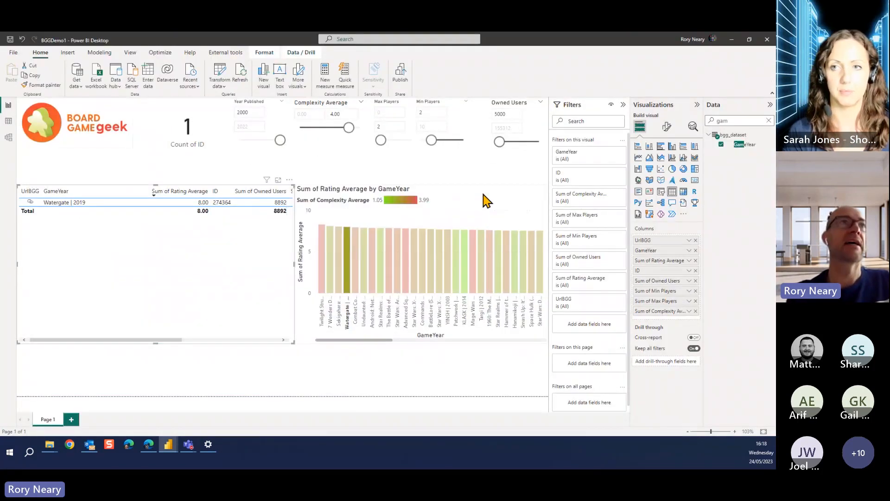
{"action": "left_click", "coordinate": [10, 123]}
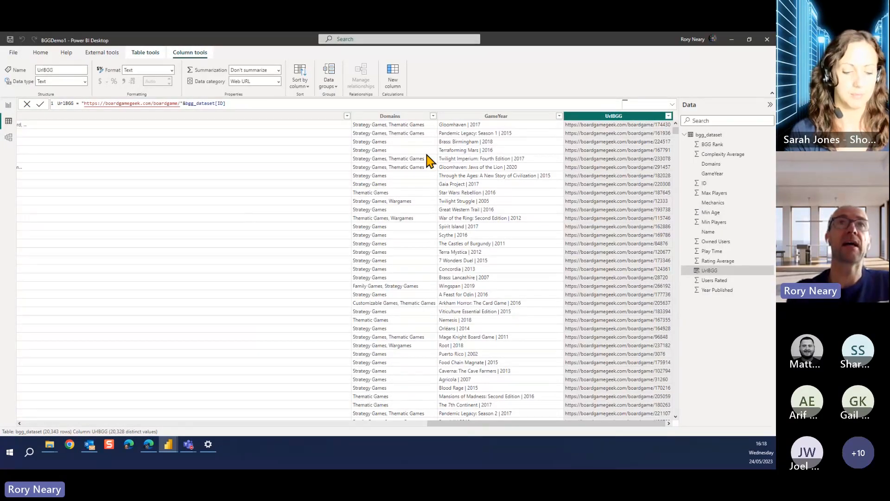
{"action": "left_click_drag", "start_coordinate": [351, 116], "coordinate": [57, 119]}
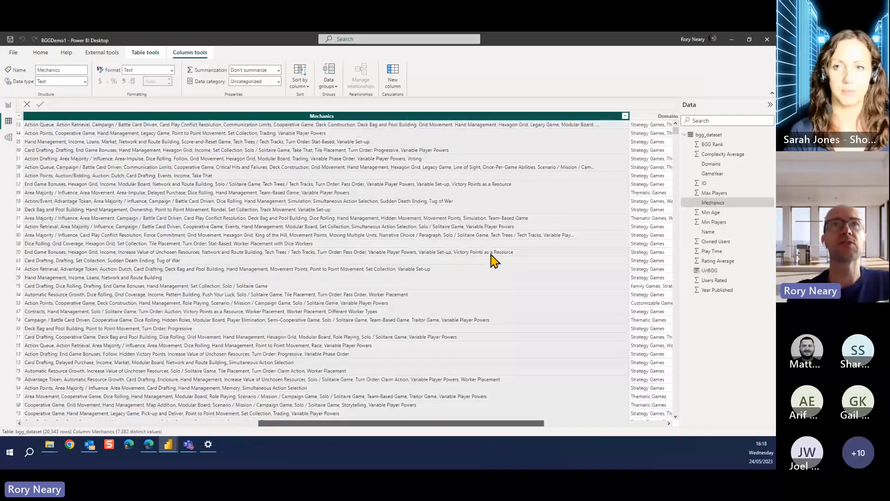
{"action": "left_click", "coordinate": [169, 422]}
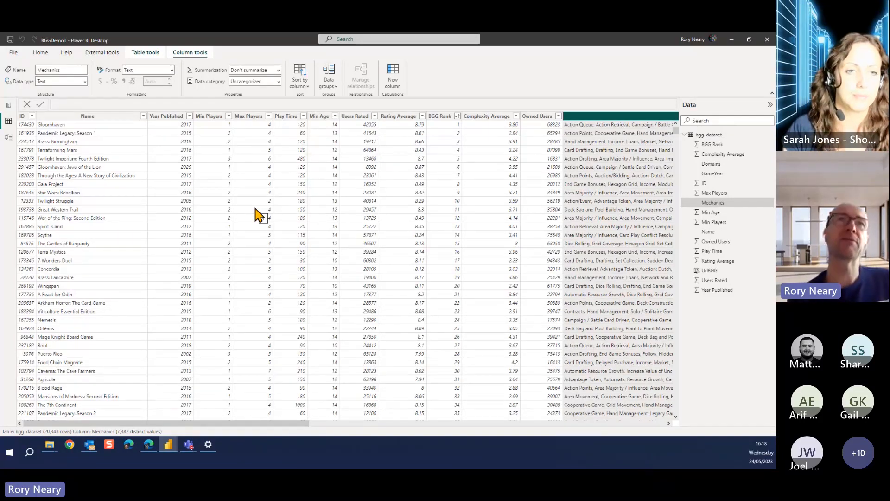
{"action": "left_click_drag", "start_coordinate": [278, 423], "coordinate": [649, 421]}
{"action": "left_click", "coordinate": [613, 118]}
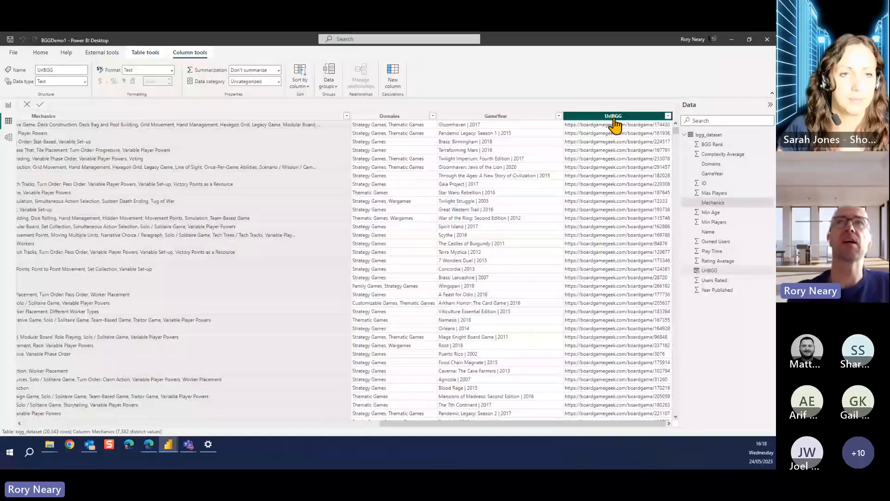
{"action": "right_click", "coordinate": [632, 119]}
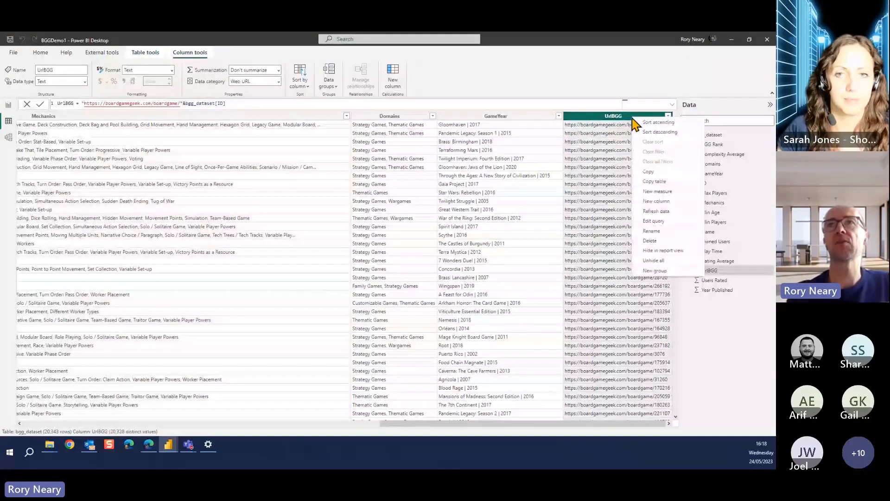
{"action": "left_click", "coordinate": [673, 202]}
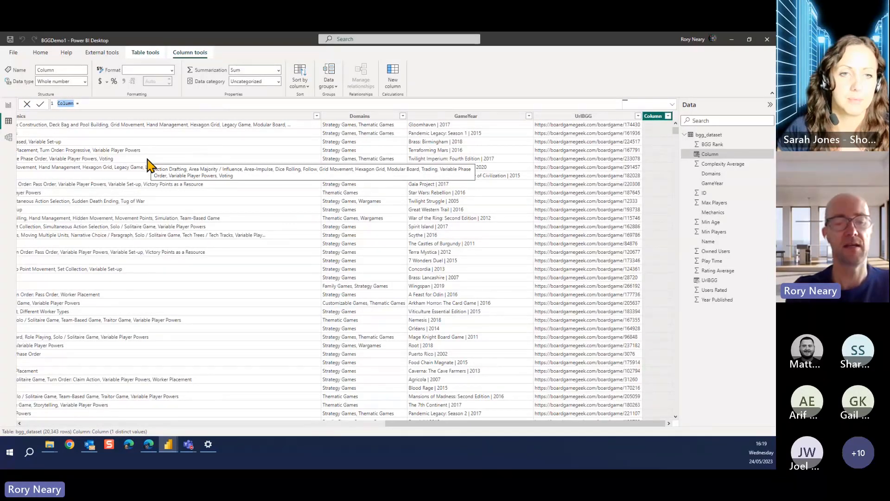
{"action": "type", "text": "Is"}
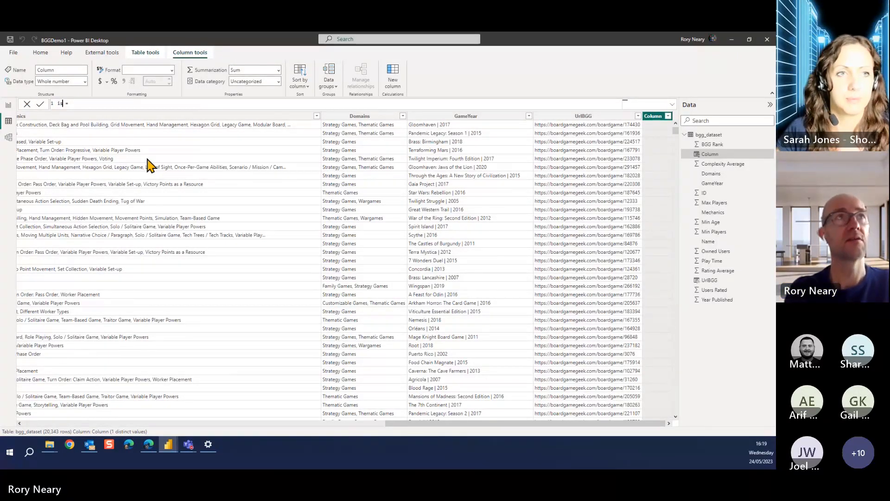
{"action": "type", "text": "TwoPlay"}
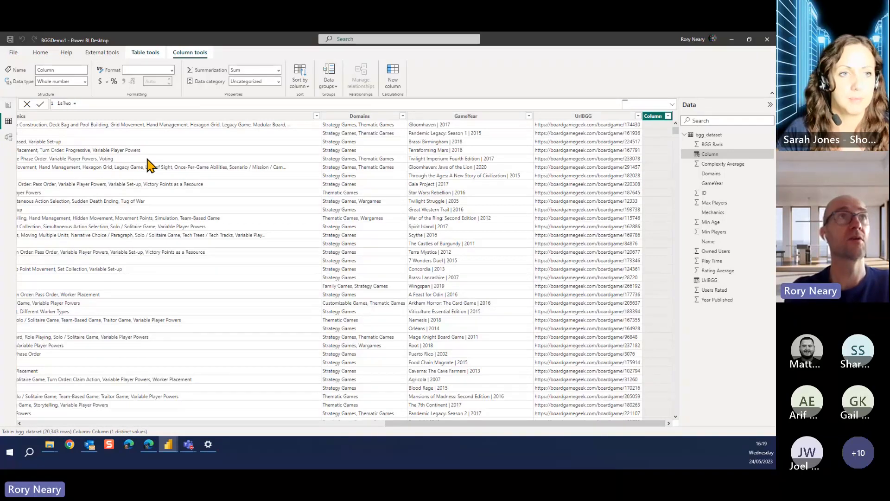
{"action": "type", "text": "er"}
Start the isTwoPlayer formula with an IF condition testing that both Min Players and Max Players equal 2
{"action": "left_click", "coordinate": [180, 102]}
{"action": "type", "text": "if"}
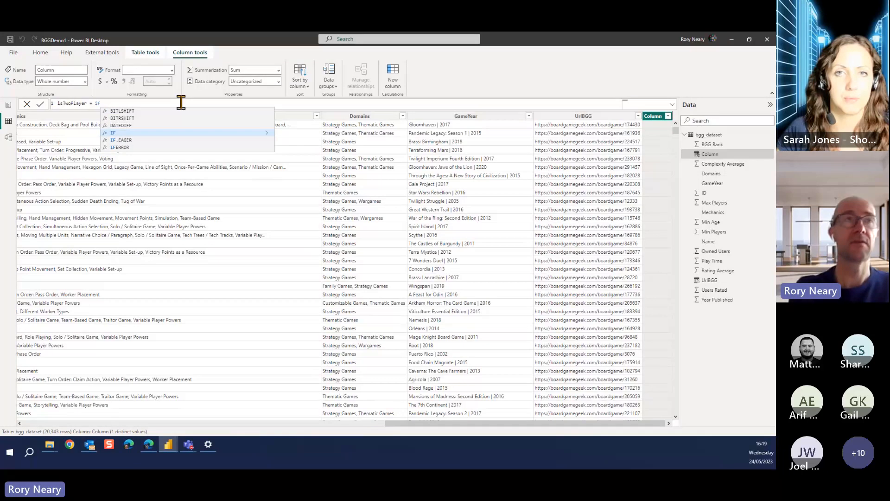
{"action": "type", "text": "(min"}
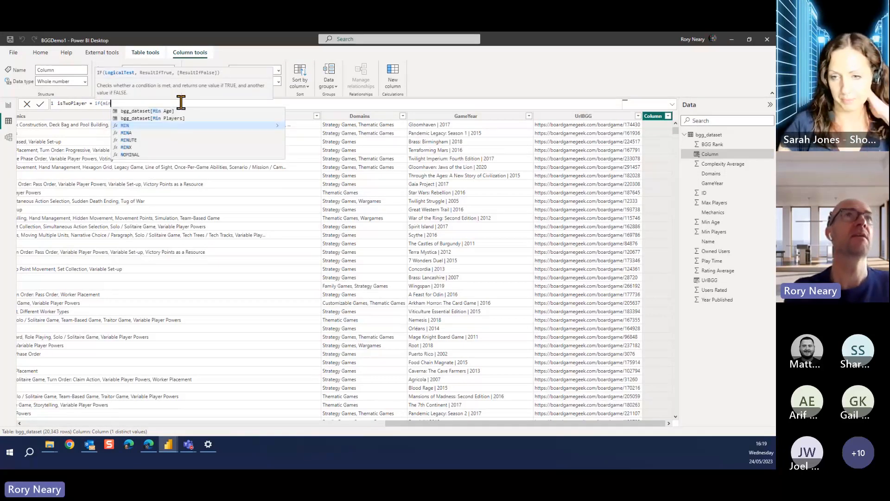
{"action": "left_click", "coordinate": [175, 119]}
{"action": "type", "text": "=2"}
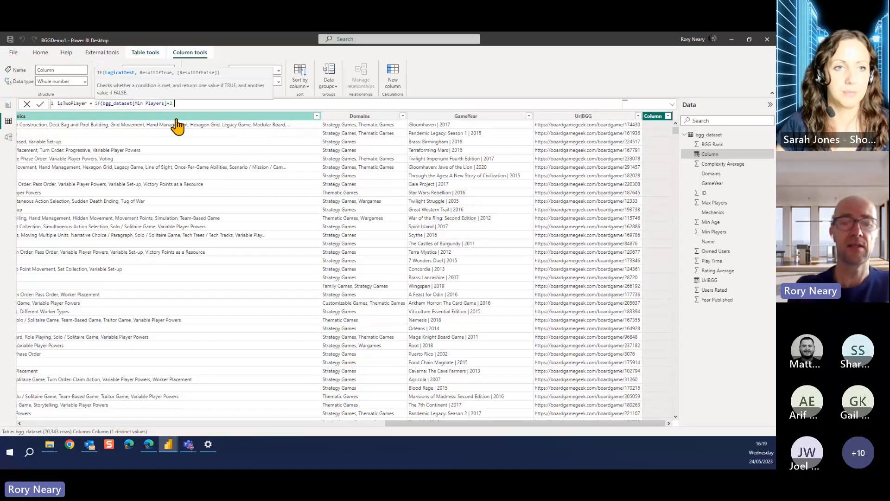
{"action": "type", "text": " &&"}
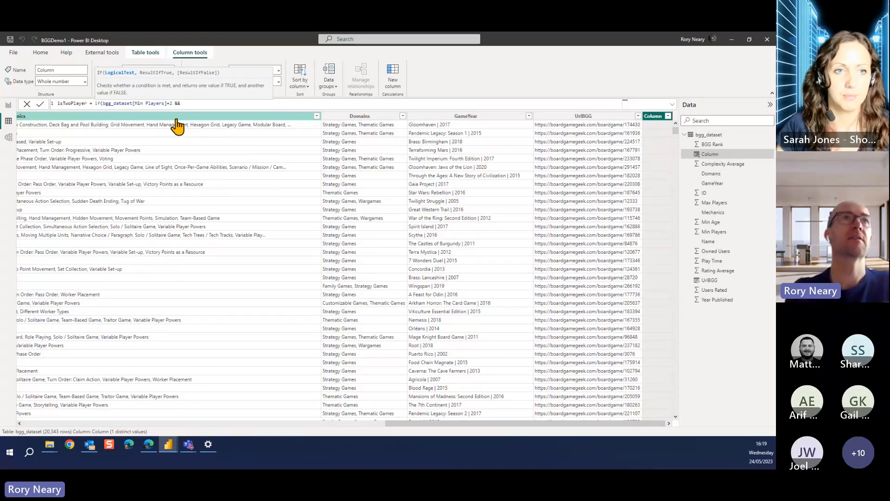
{"action": "type", "text": " max"}
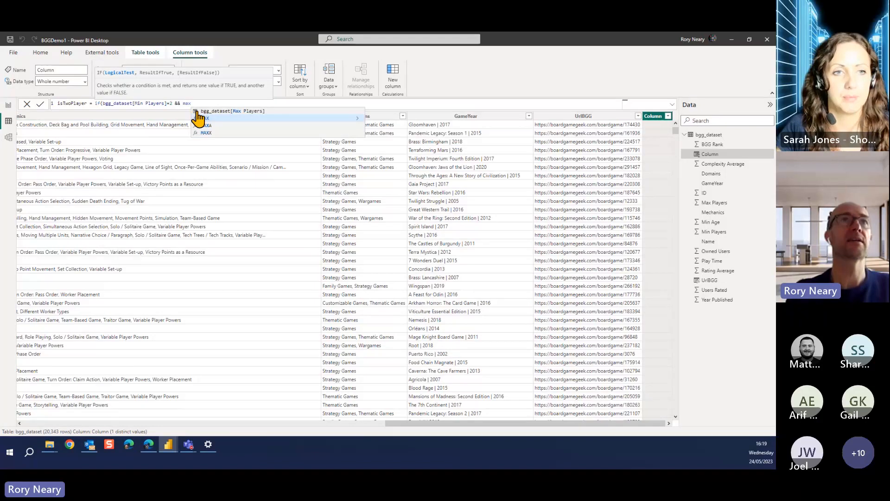
{"action": "left_click", "coordinate": [200, 112]}
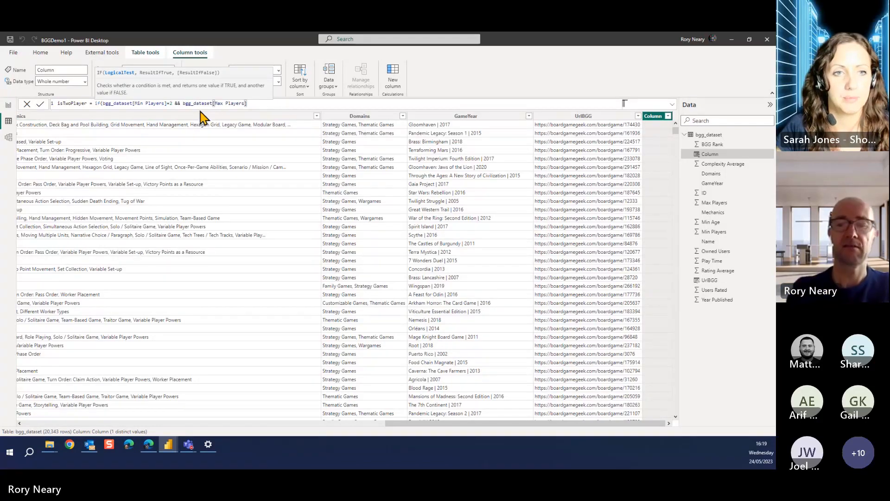
{"action": "type", "text": "=2"}
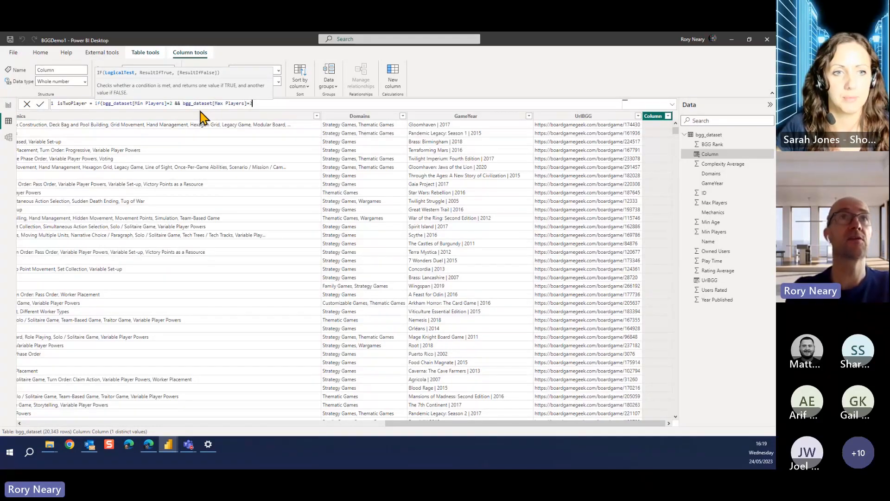
{"action": "type", "text": ",\"Yes"}
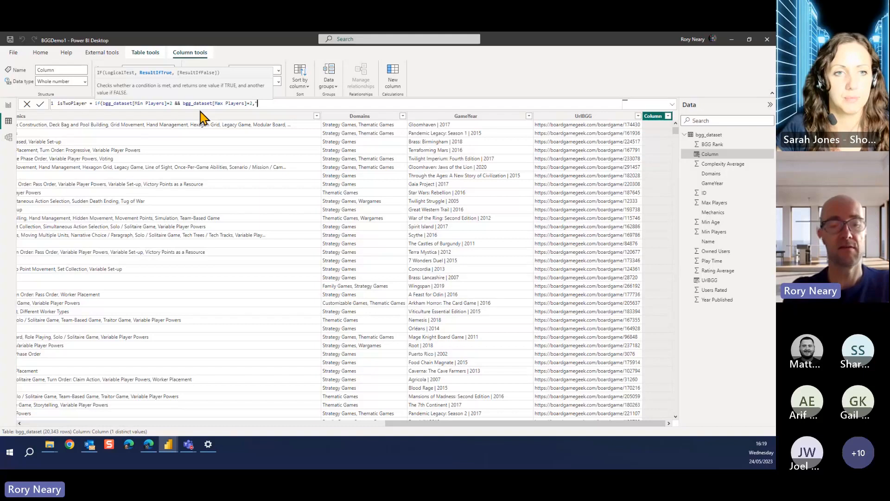
{"action": "type", "text": "\","}
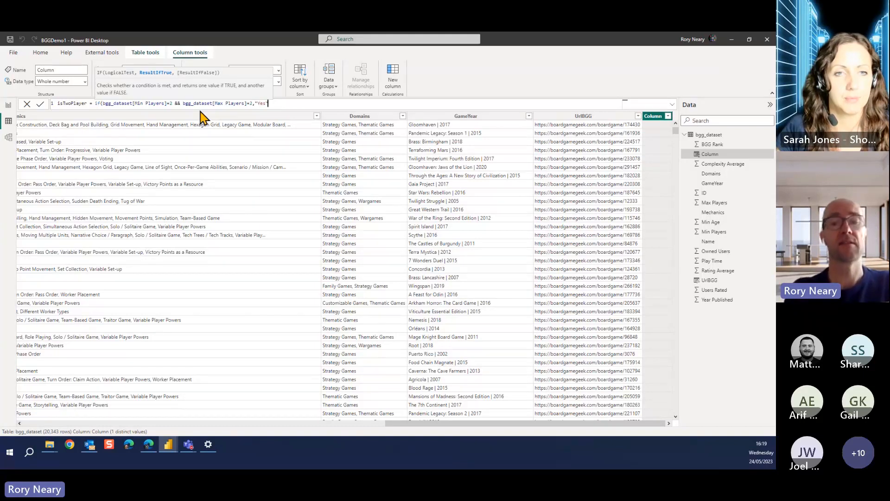
{"action": "type", "text": "\"N"}
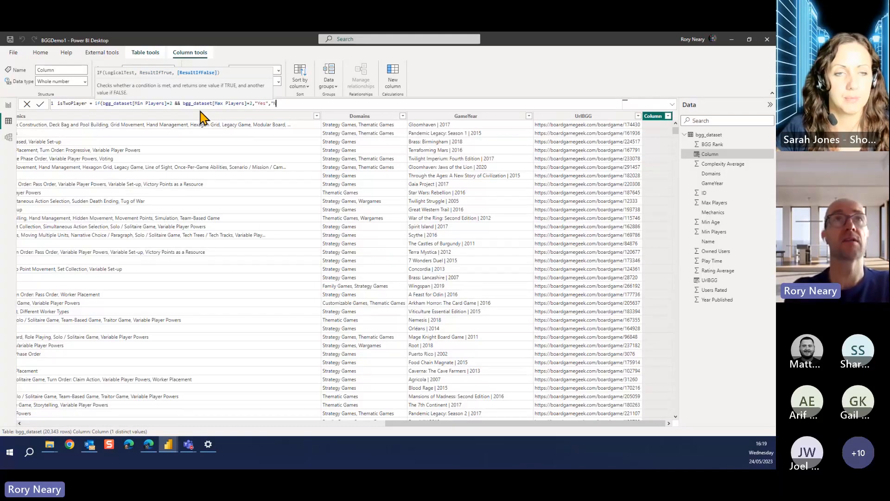
{"action": "type", "text": "o\""}
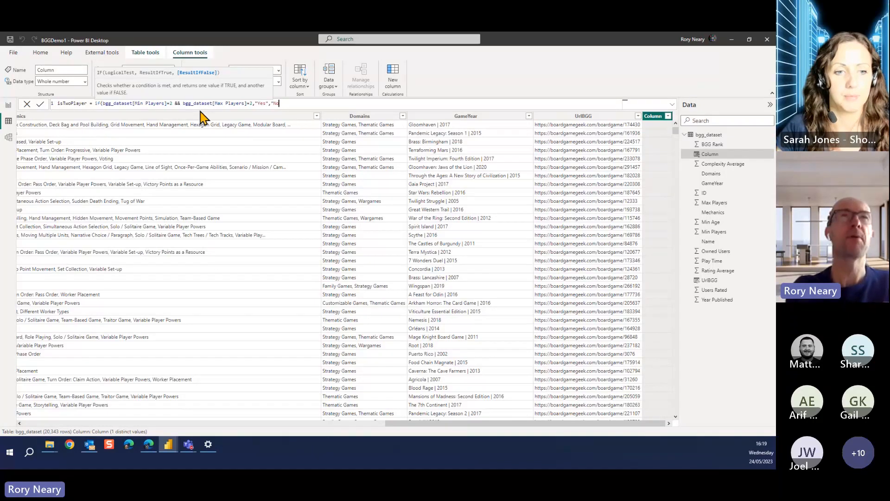
{"action": "type", "text": ")"}
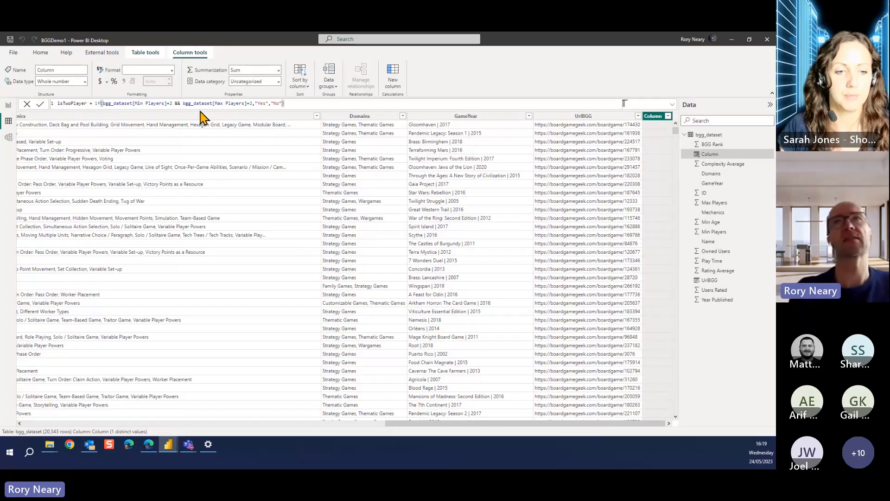
Complete the isTwoPlayer formula to return "Yes" when the condition is true and "No" otherwise, commit it, and check the column's distinct values
{"action": "key", "text": "Return"}
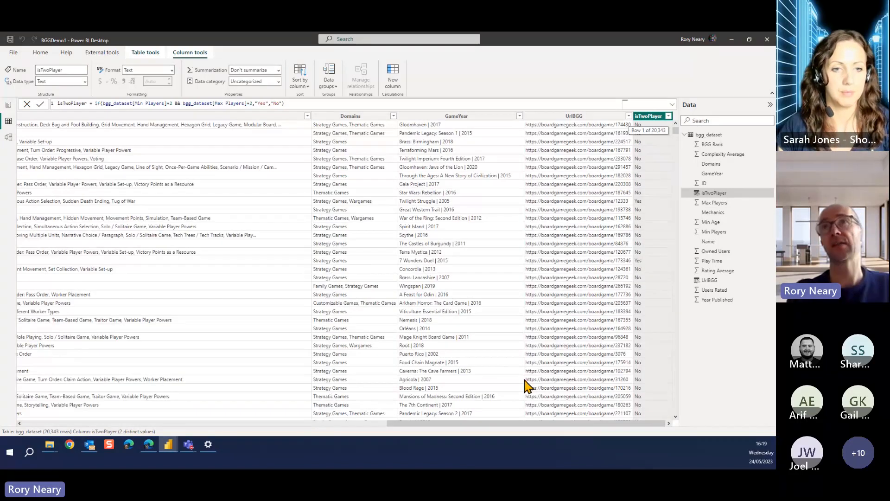
{"action": "left_click", "coordinate": [669, 116]}
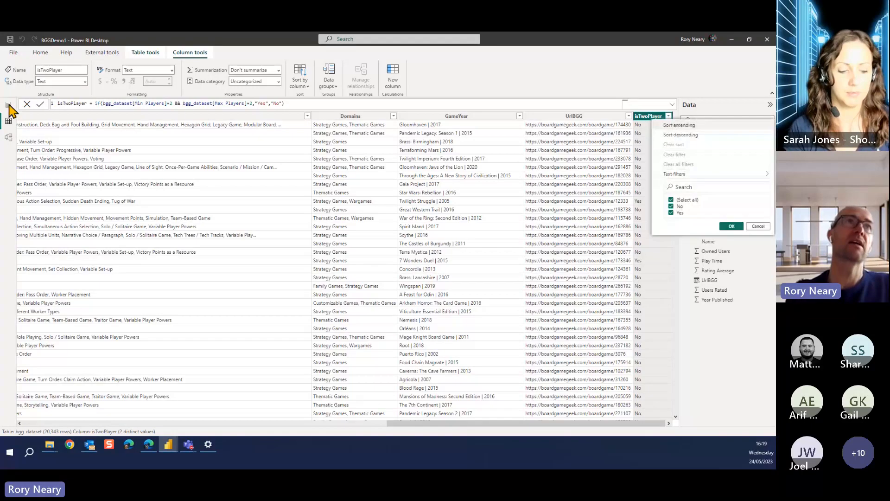
Return to the report page, narrow the Min Players slicer, and add a narrow empty slicer near it
{"action": "left_click", "coordinate": [8, 105]}
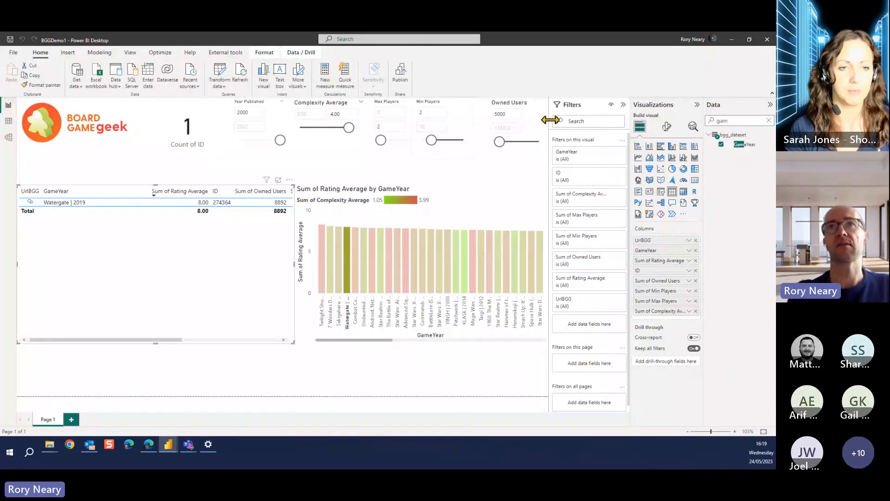
{"action": "left_click", "coordinate": [464, 132]}
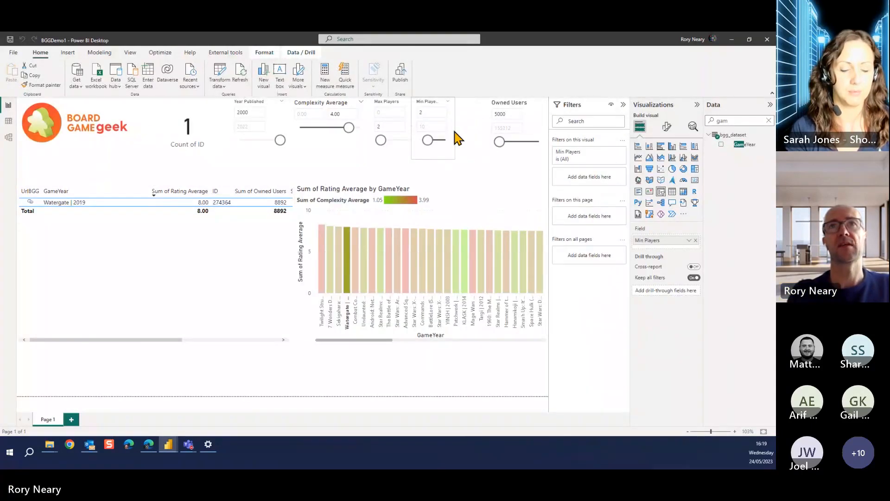
{"action": "left_click_drag", "start_coordinate": [473, 130], "coordinate": [453, 137]}
{"action": "left_click", "coordinate": [470, 124]}
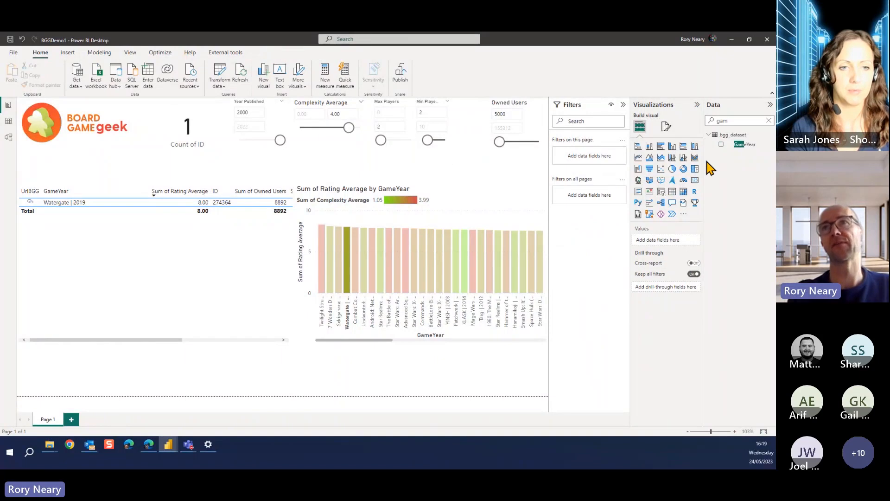
{"action": "left_click", "coordinate": [660, 191]}
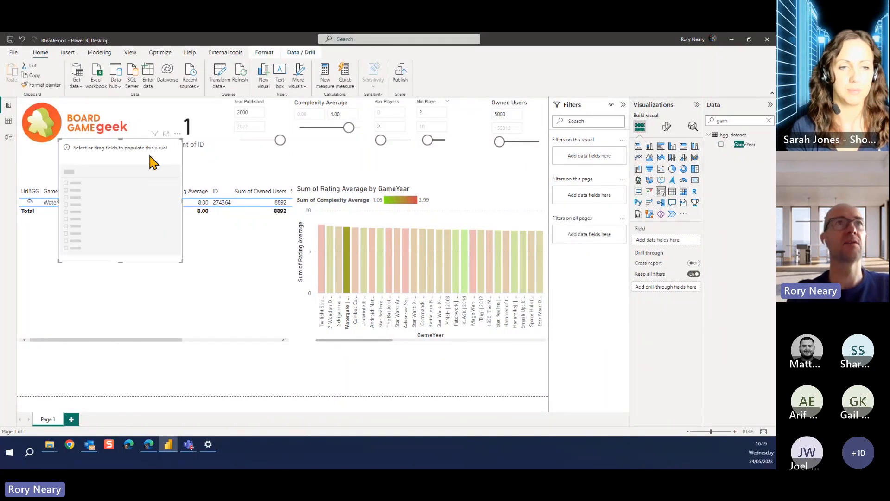
{"action": "left_click_drag", "start_coordinate": [149, 156], "coordinate": [485, 146]}
{"action": "left_click_drag", "start_coordinate": [519, 193], "coordinate": [433, 204]}
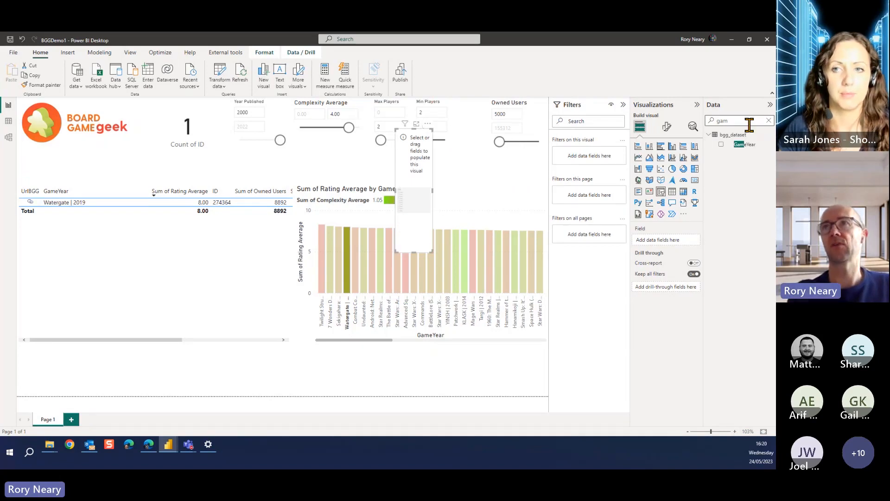
Assign the isTwoPlayer field to the new slicer and fit it between the Min Players and Owned Users slicers
{"action": "left_click_drag", "start_coordinate": [746, 124], "coordinate": [682, 124]}
{"action": "type", "text": "is"}
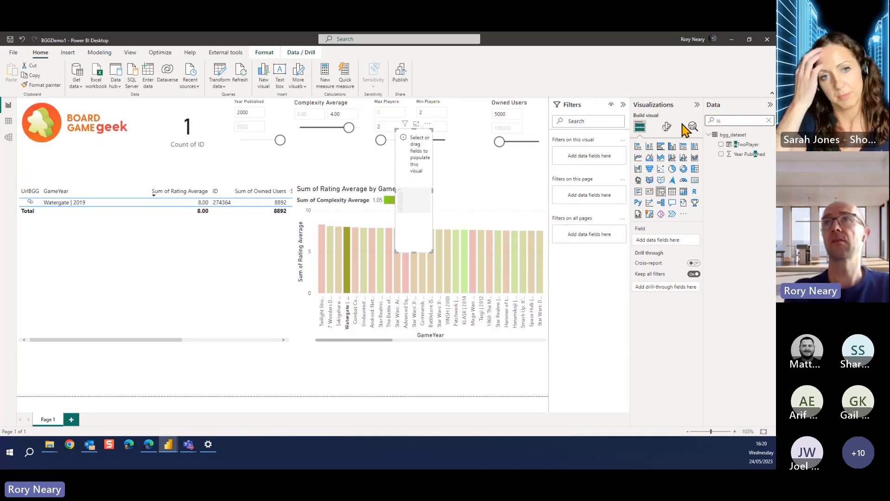
{"action": "left_click_drag", "start_coordinate": [747, 144], "coordinate": [417, 175]}
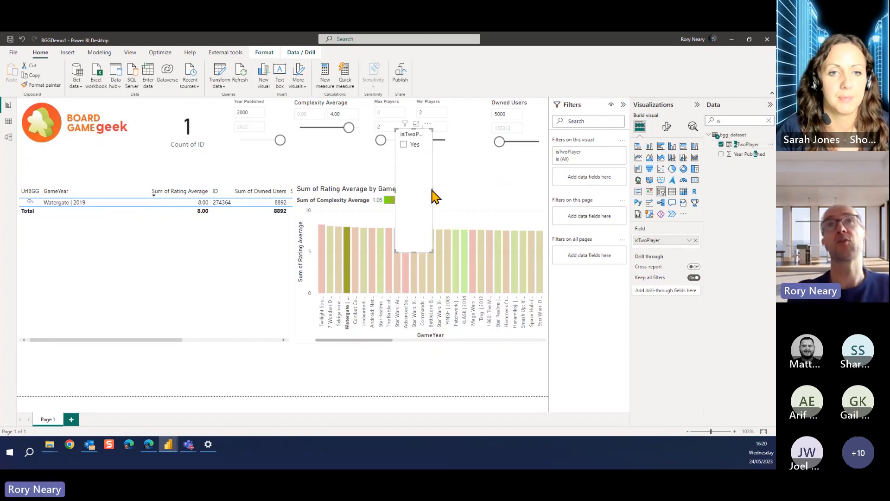
{"action": "left_click_drag", "start_coordinate": [408, 138], "coordinate": [463, 108]}
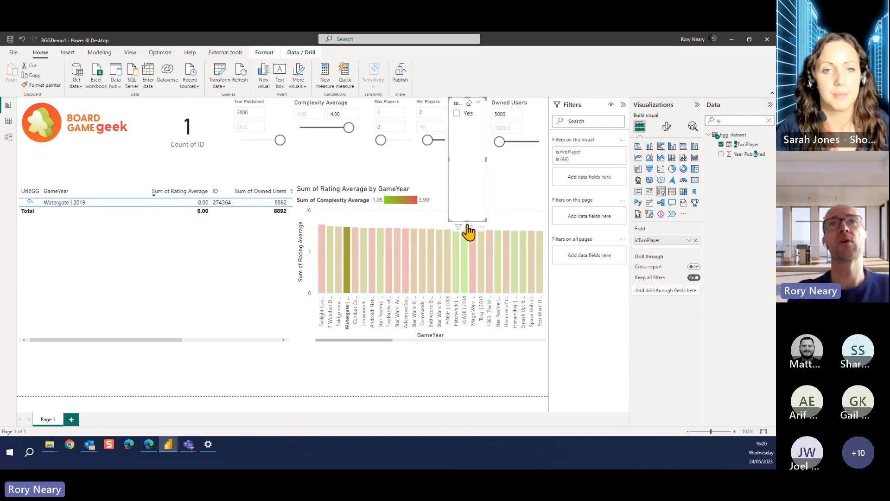
{"action": "left_click_drag", "start_coordinate": [468, 221], "coordinate": [471, 153]}
Widen the player filters by setting the Min Players lower bound to 0 and the Max Players upper bound to 10
{"action": "left_click_drag", "start_coordinate": [429, 114], "coordinate": [397, 111]}
{"action": "type", "text": "0"}
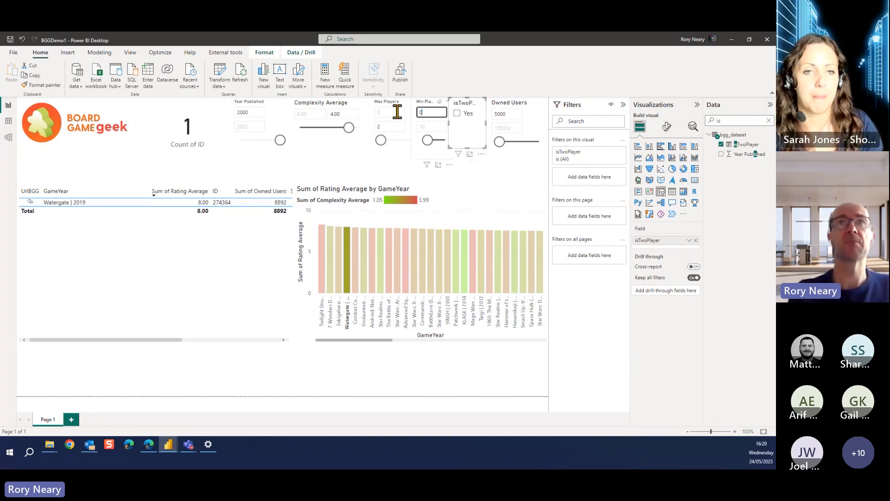
{"action": "left_click", "coordinate": [347, 155]}
{"action": "left_click_drag", "start_coordinate": [383, 126], "coordinate": [369, 126]}
{"action": "type", "text": "10"}
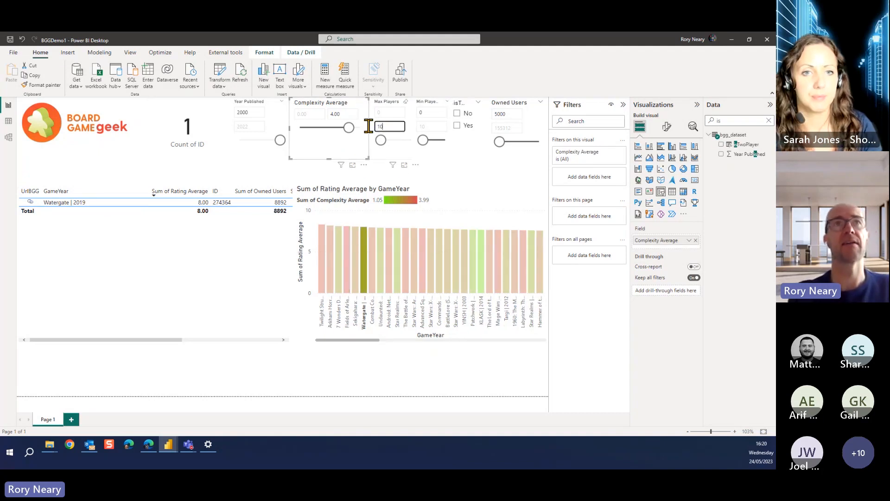
{"action": "left_click", "coordinate": [264, 156]}
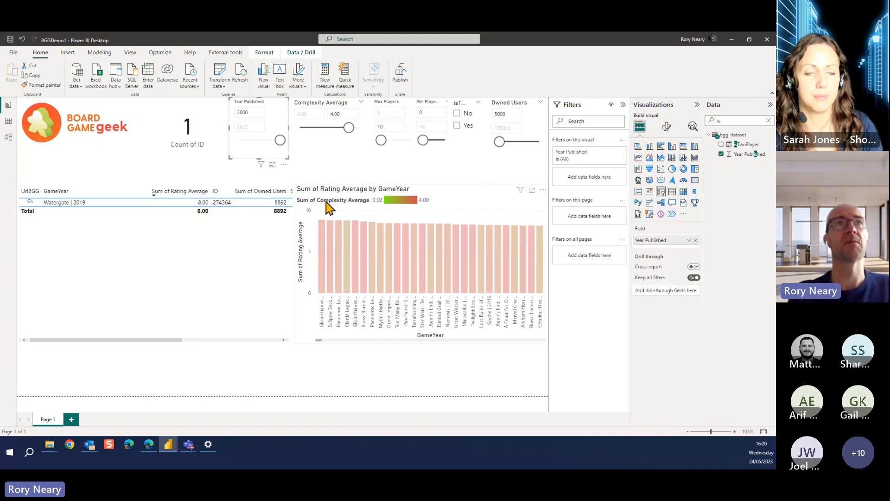
Clear the bar selection in the Rating Average chart and filter the report to isTwoPlayer Yes
{"action": "left_click", "coordinate": [372, 262]}
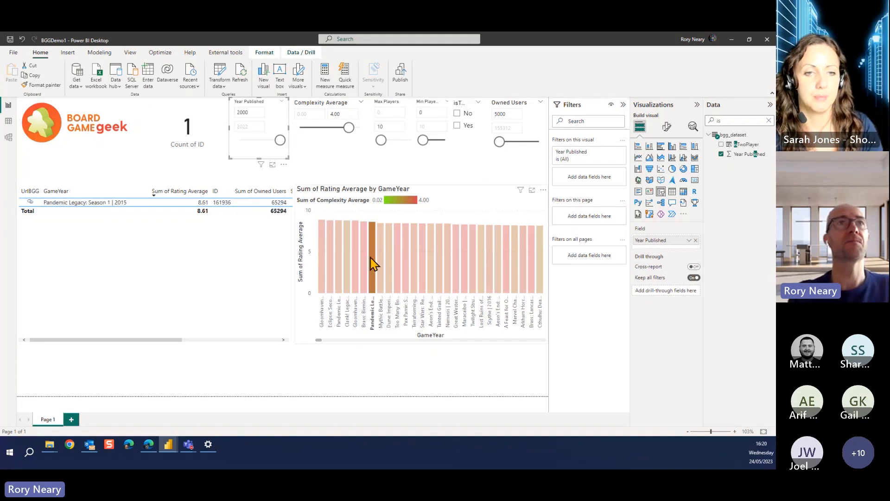
{"action": "left_click", "coordinate": [374, 262]}
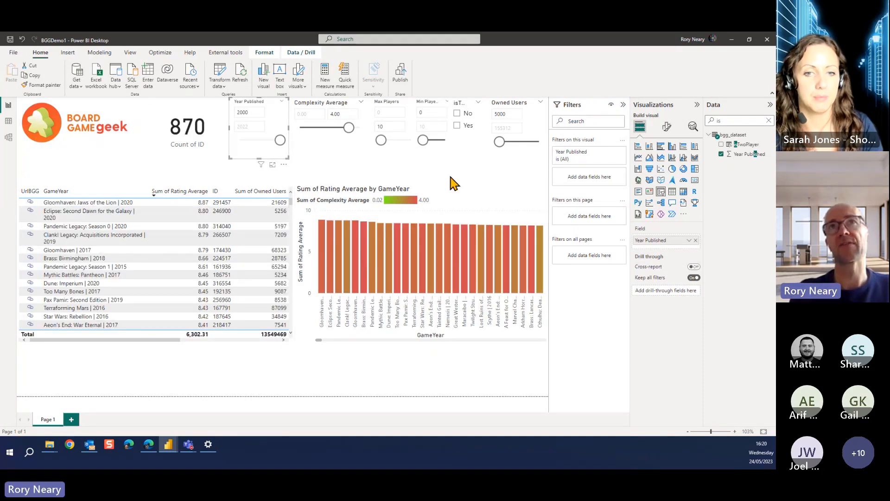
{"action": "left_click", "coordinate": [457, 126]}
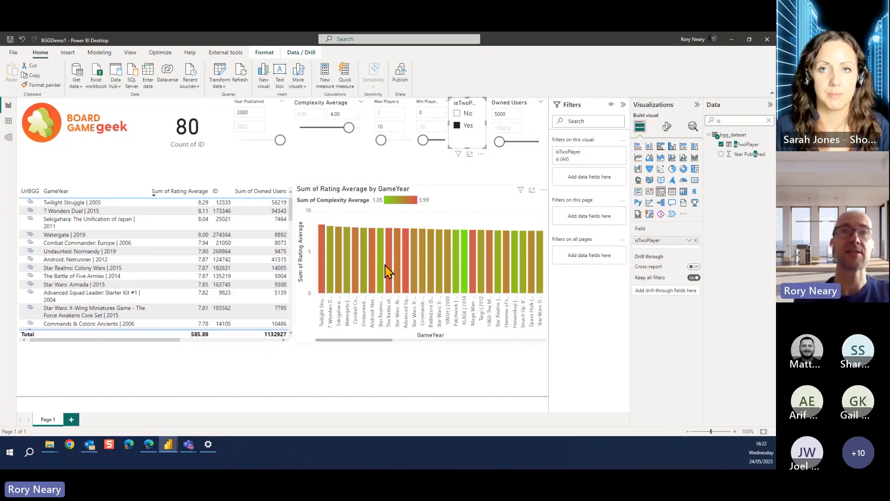
Examine the tooltip on the Rating Average by GameYear chart and compare it with the chart in the BoardGames report, then return to BGGDemo1
{"action": "mouse_move", "coordinate": [384, 275]}
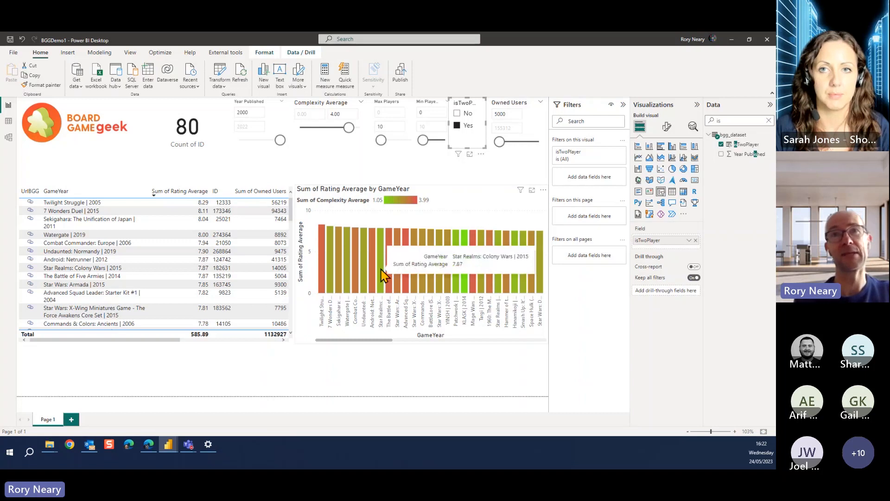
{"action": "left_click", "coordinate": [364, 346]}
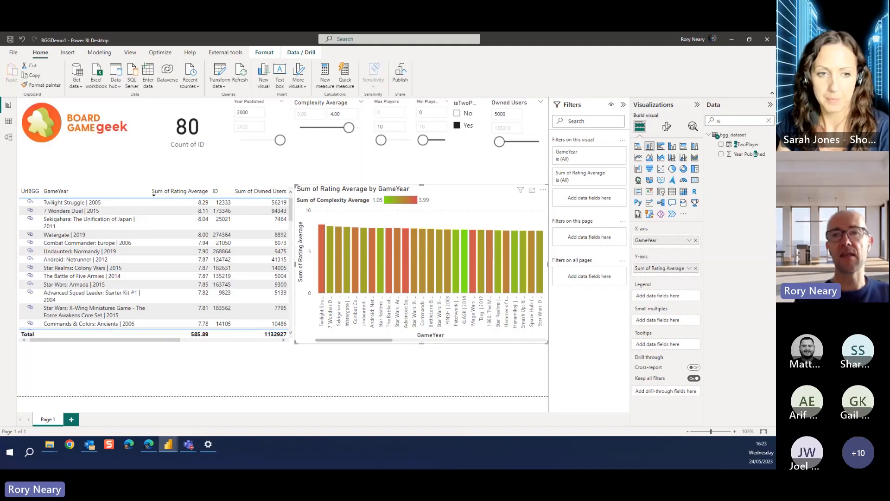
{"action": "left_click_drag", "start_coordinate": [722, 340], "coordinate": [353, 45]}
{"action": "left_click", "coordinate": [685, 39]}
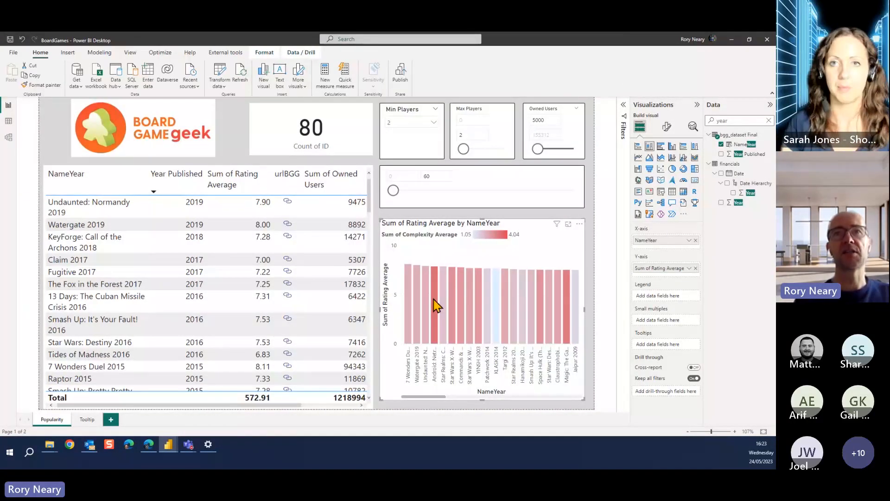
{"action": "mouse_move", "coordinate": [435, 304]}
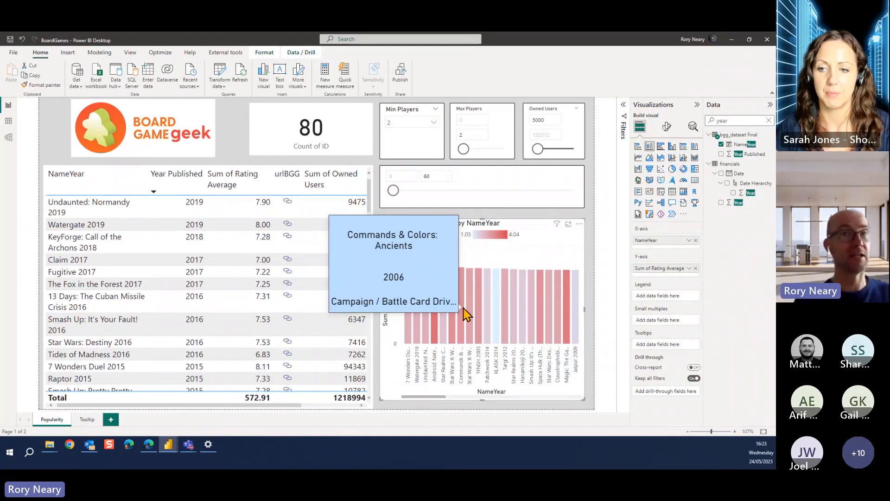
{"action": "left_click", "coordinate": [732, 41]}
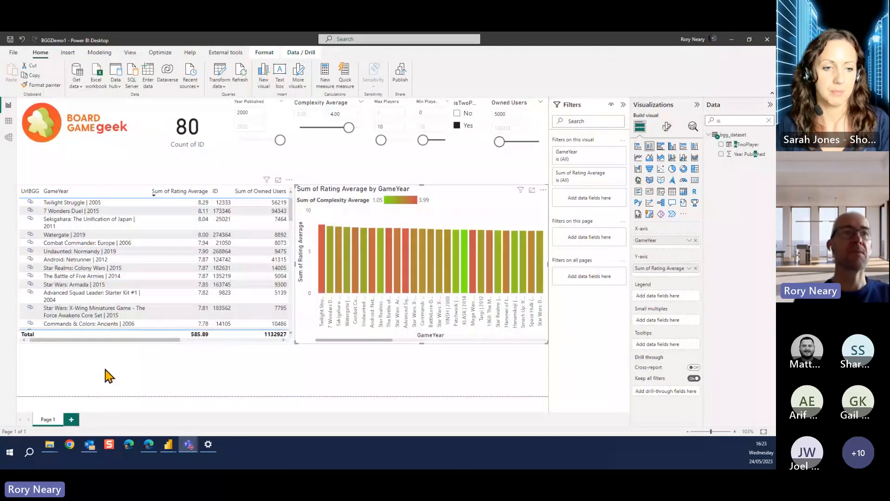
Add a second report page and allow it to be used as a tooltip
{"action": "left_click", "coordinate": [72, 420]}
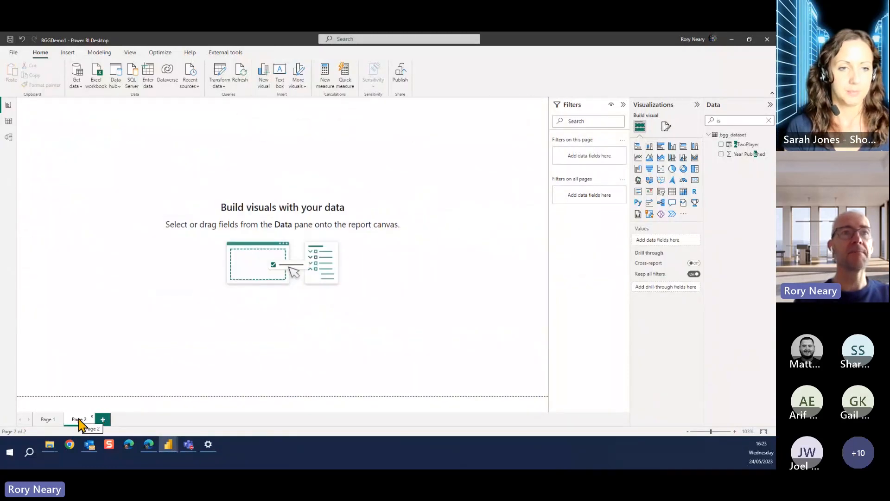
{"action": "left_click", "coordinate": [665, 129]}
{"action": "type", "text": "t"}
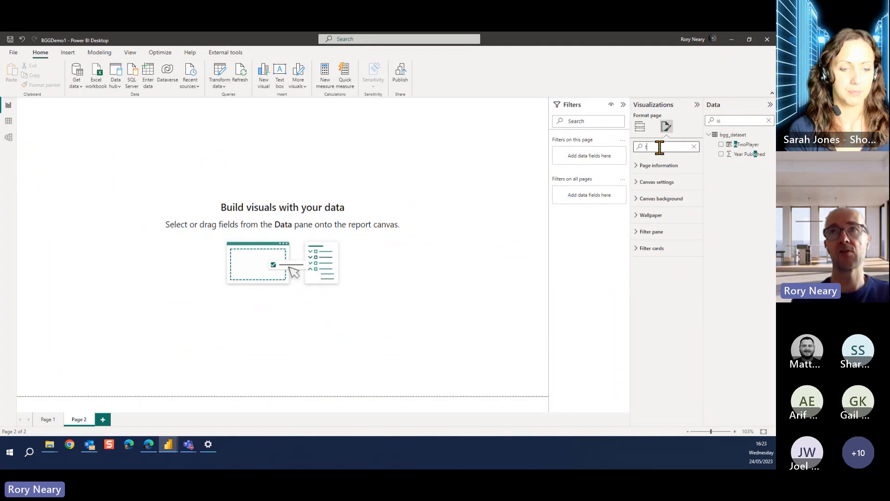
{"action": "type", "text": "ool"}
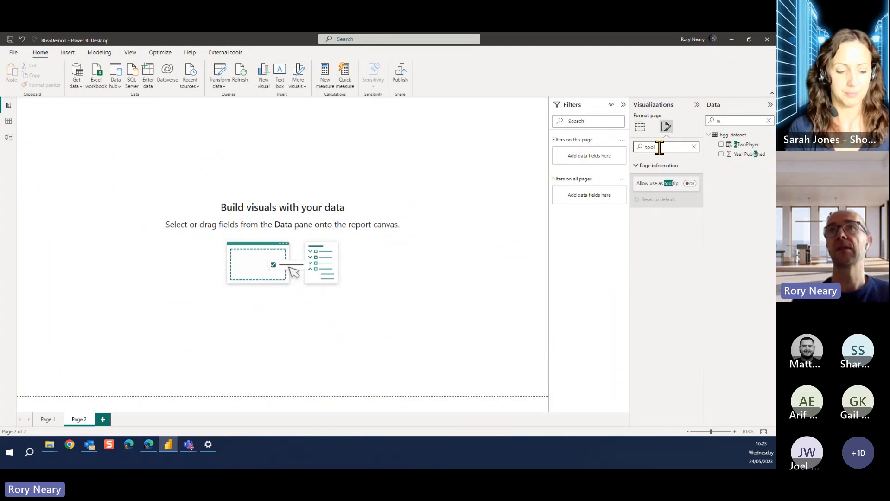
{"action": "left_click", "coordinate": [690, 184]}
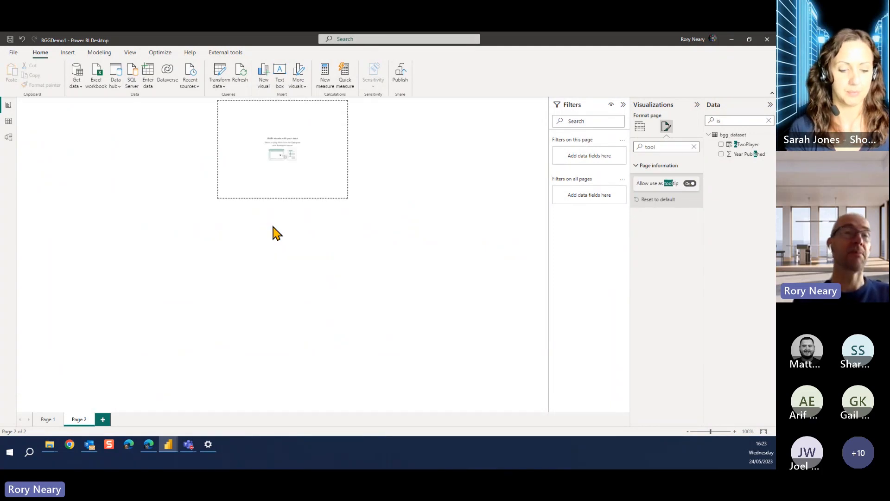
Add a GameYear table to the tooltip page, stretched to the page width and shortened to the upper part of the page
{"action": "left_click", "coordinate": [283, 166]}
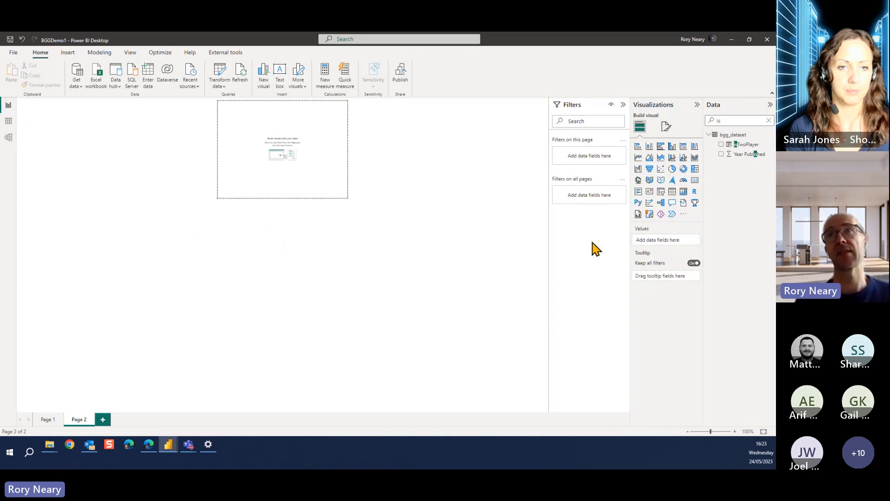
{"action": "double_click", "coordinate": [727, 120]}
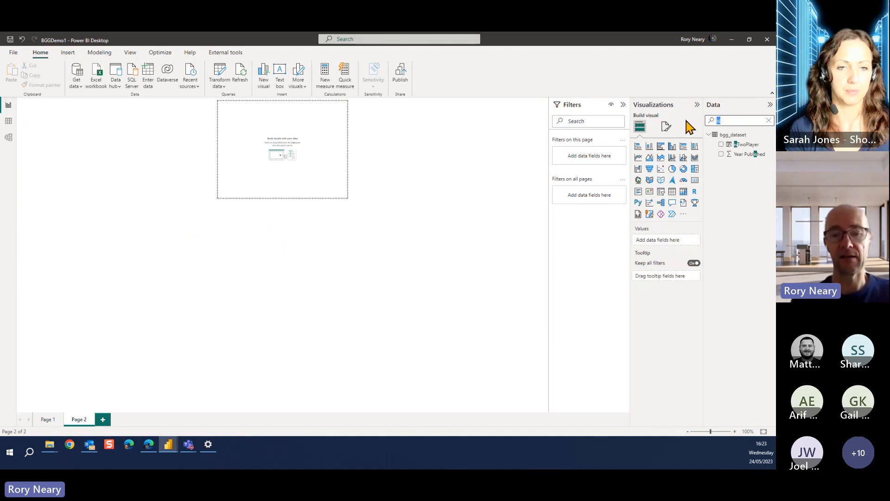
{"action": "type", "text": "gam"}
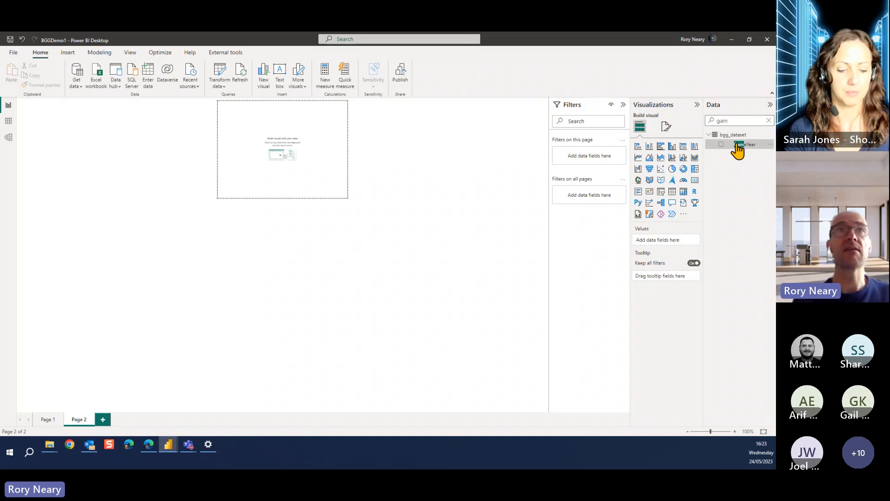
{"action": "left_click_drag", "start_coordinate": [738, 145], "coordinate": [291, 137]}
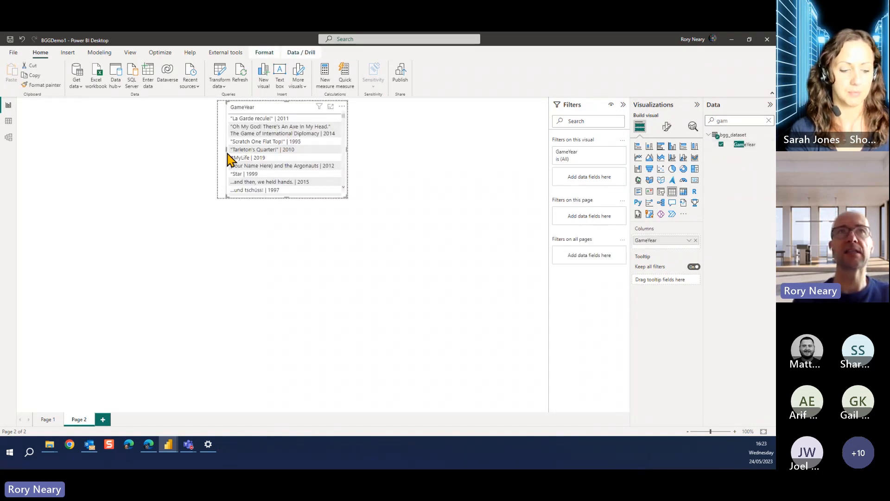
{"action": "left_click_drag", "start_coordinate": [226, 149], "coordinate": [216, 149]}
{"action": "left_click_drag", "start_coordinate": [281, 196], "coordinate": [283, 142]}
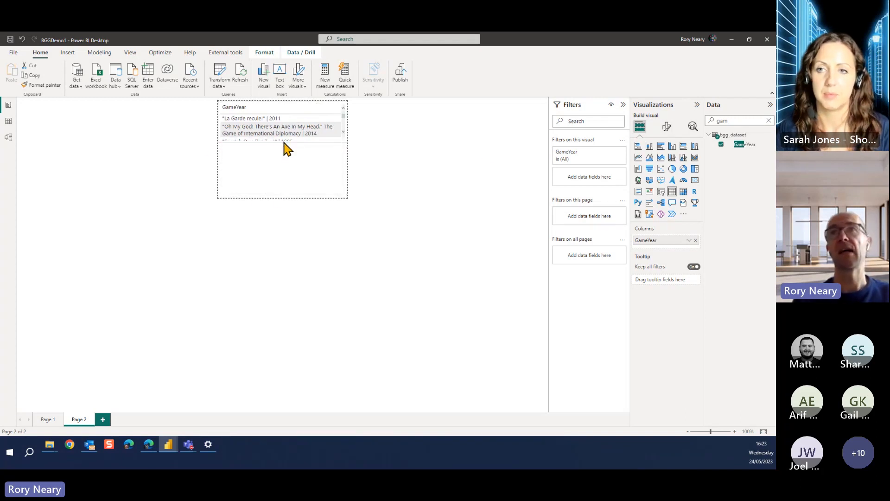
Change the GameYear table on the tooltip page into a card and set its callout value font size to 20
{"action": "left_click", "coordinate": [694, 181]}
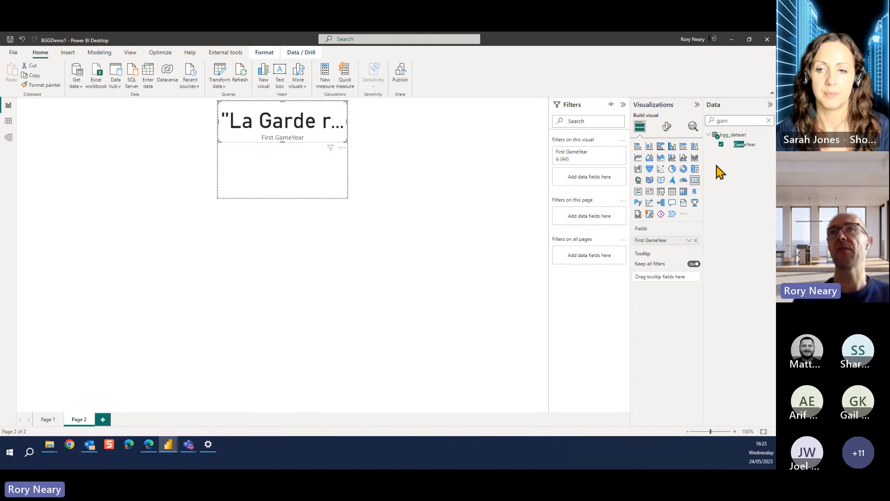
{"action": "left_click", "coordinate": [667, 126]}
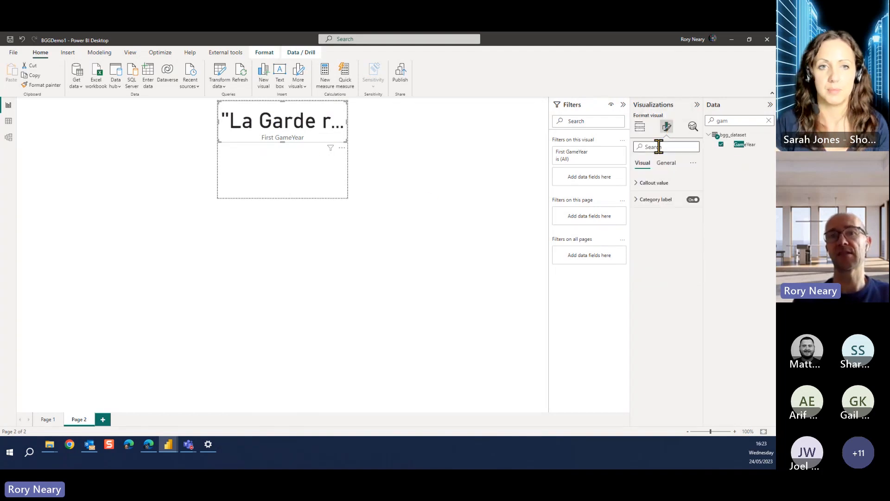
{"action": "type", "text": "size"}
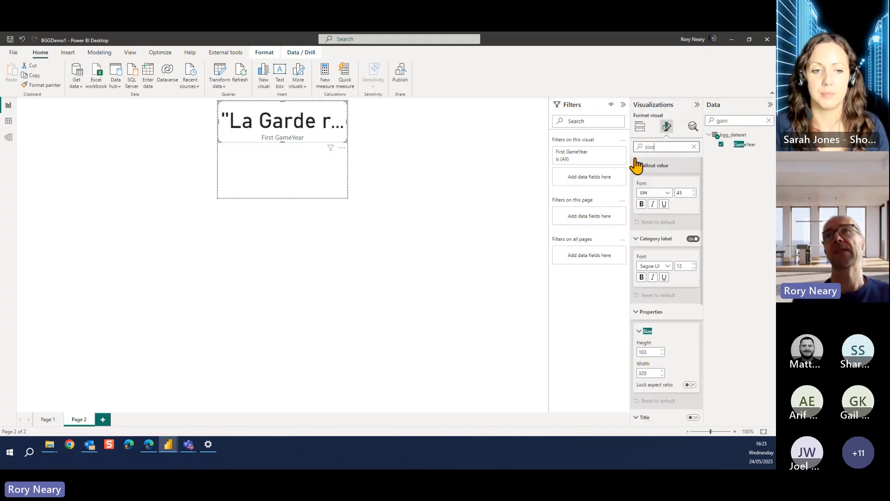
{"action": "left_click", "coordinate": [682, 192]}
{"action": "type", "text": "20"}
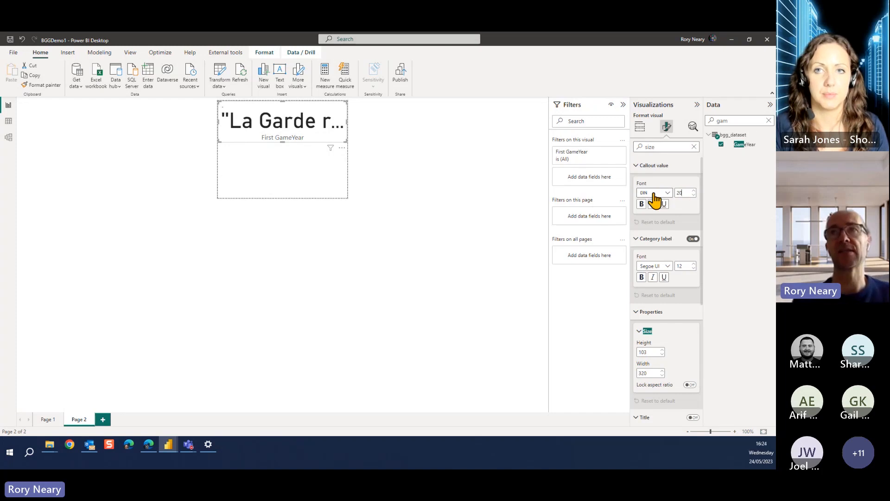
{"action": "key", "text": "Return"}
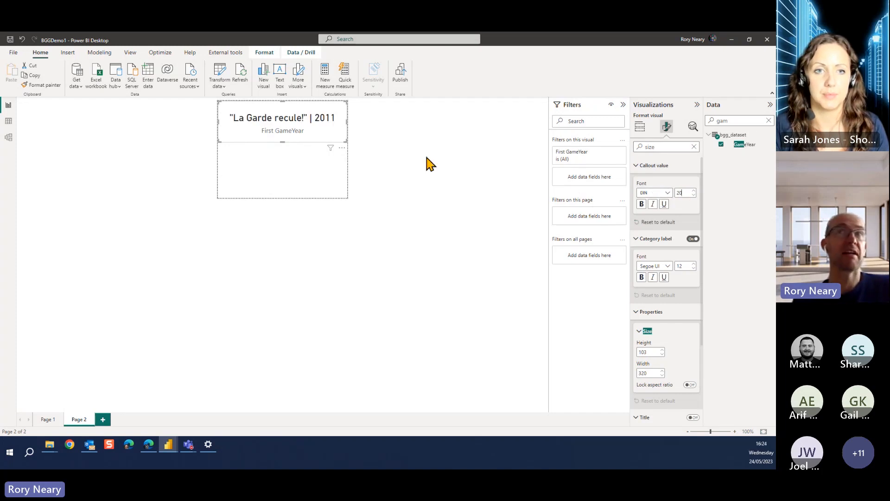
Reduce the GameYear card's callout value font size to 15 and turn off its category label
{"action": "key", "text": "BackSpace"}
{"action": "key", "text": "BackSpace"}
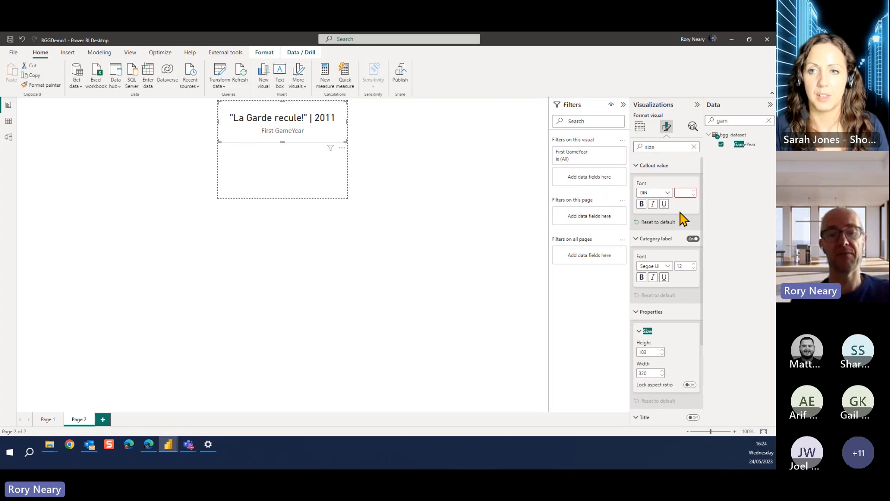
{"action": "type", "text": "15"}
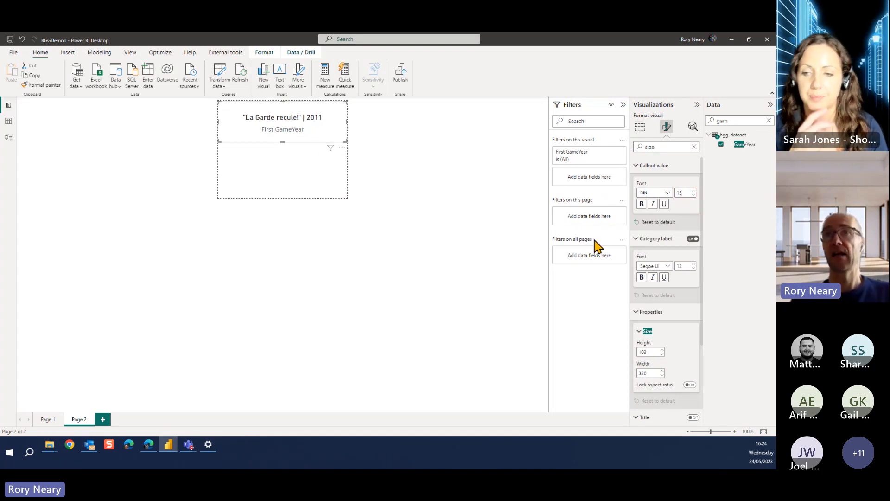
{"action": "left_click", "coordinate": [693, 239]}
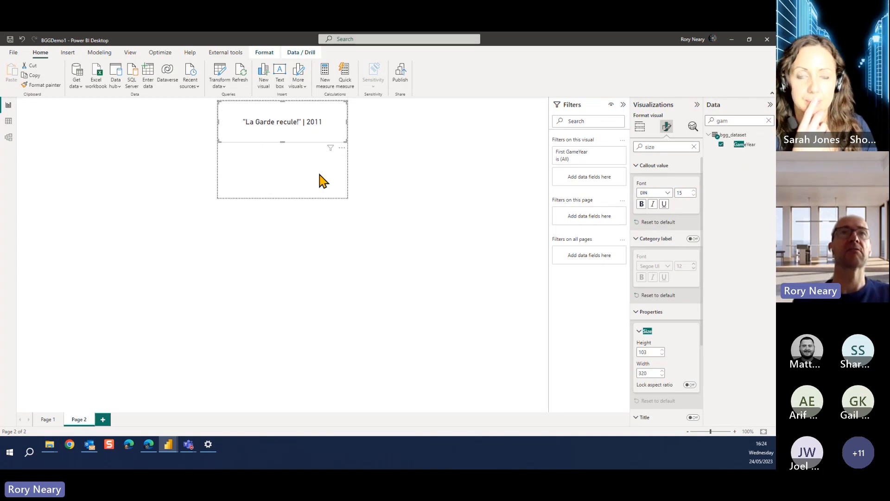
{"action": "left_click", "coordinate": [290, 171]}
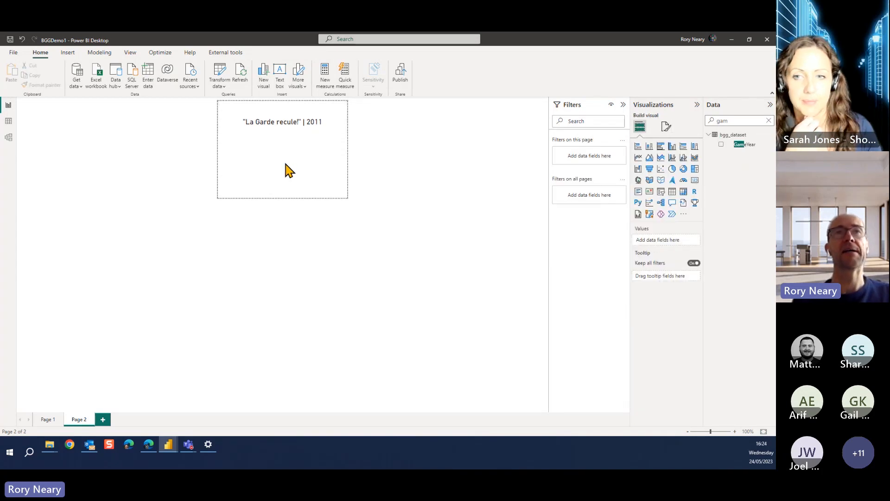
Add an empty multi-row card to the tooltip page and widen it toward the page's left edge
{"action": "left_click", "coordinate": [289, 132]}
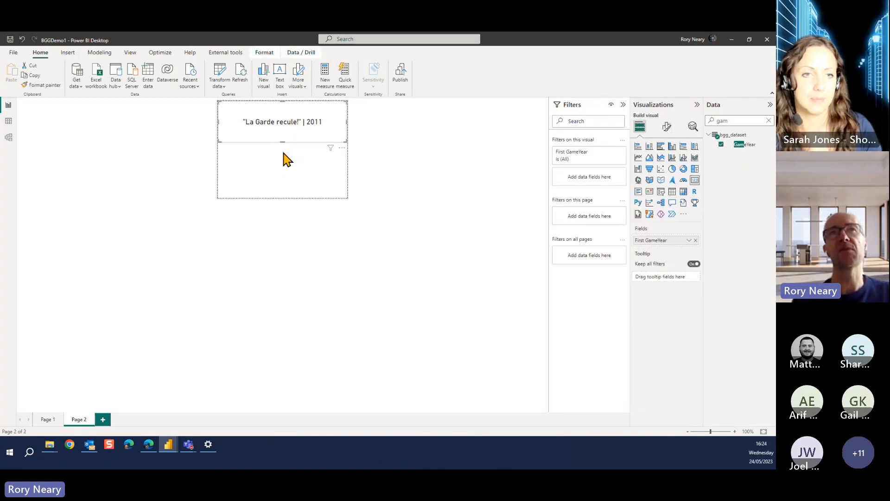
{"action": "left_click", "coordinate": [283, 151]}
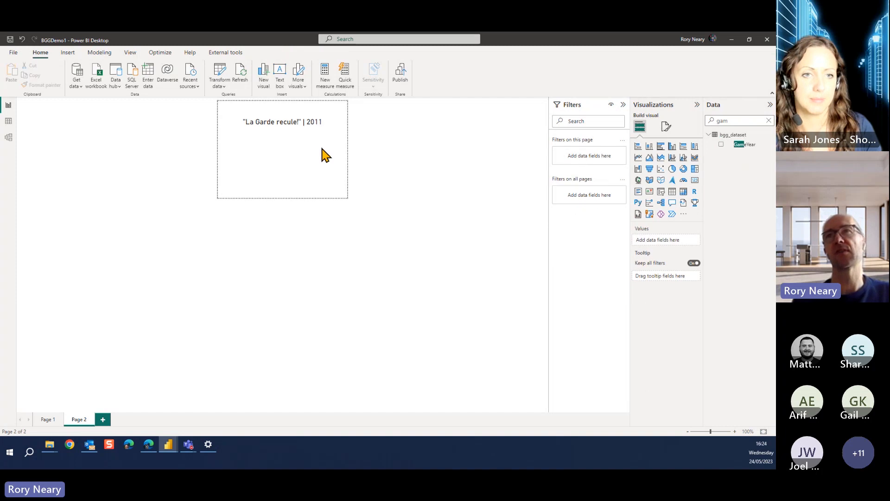
{"action": "left_click", "coordinate": [638, 194]}
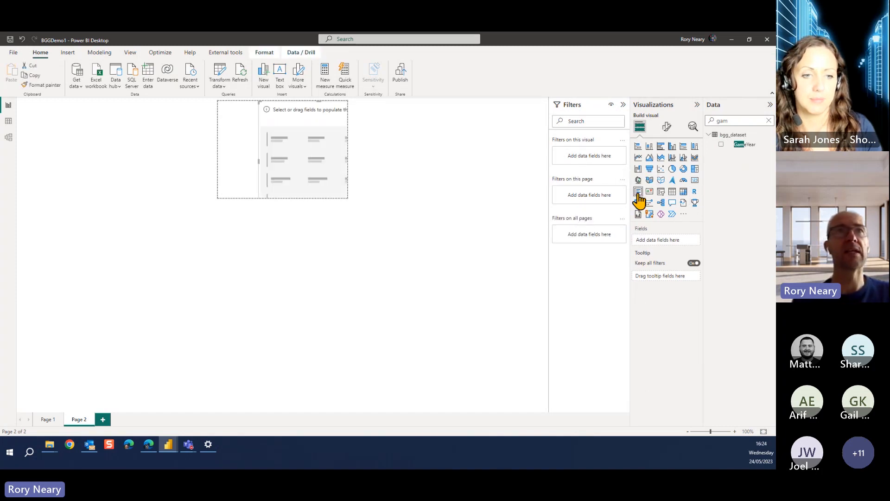
{"action": "left_click", "coordinate": [316, 96]}
{"action": "left_click", "coordinate": [318, 115]}
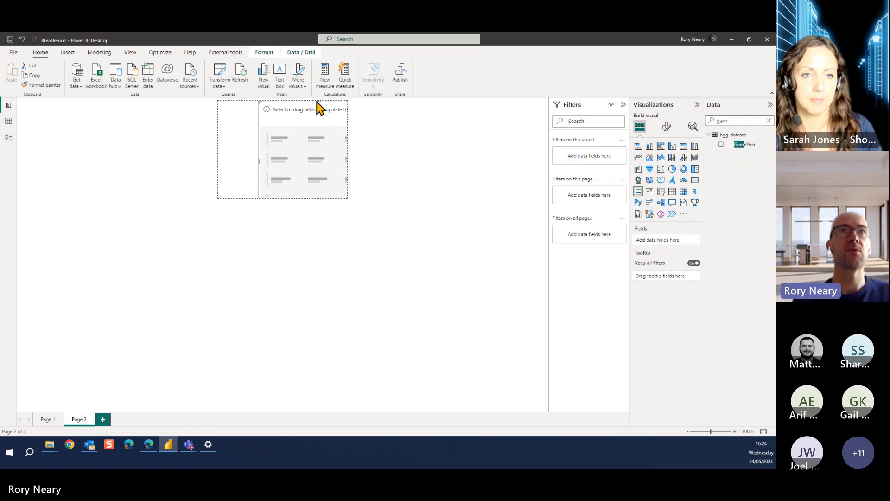
{"action": "left_click_drag", "start_coordinate": [317, 107], "coordinate": [314, 148]}
{"action": "key", "text": "ctrl+z"}
{"action": "key", "text": "ctrl+z"}
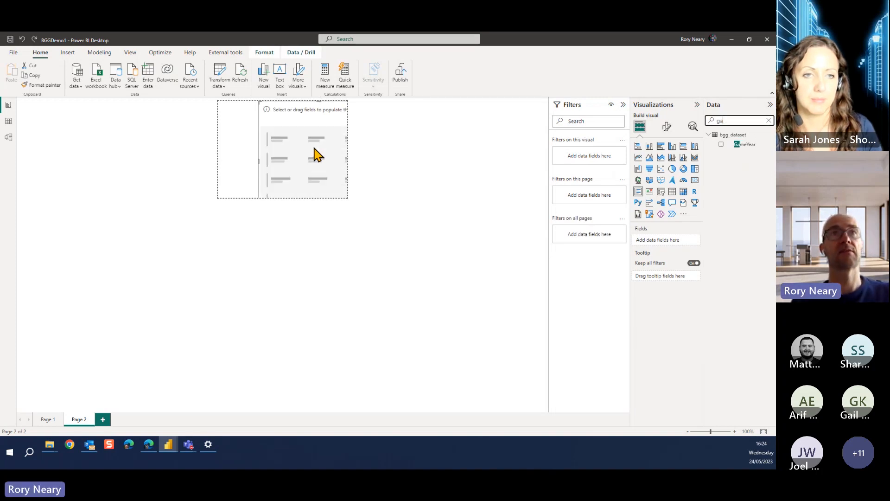
{"action": "key", "text": "ctrl+z"}
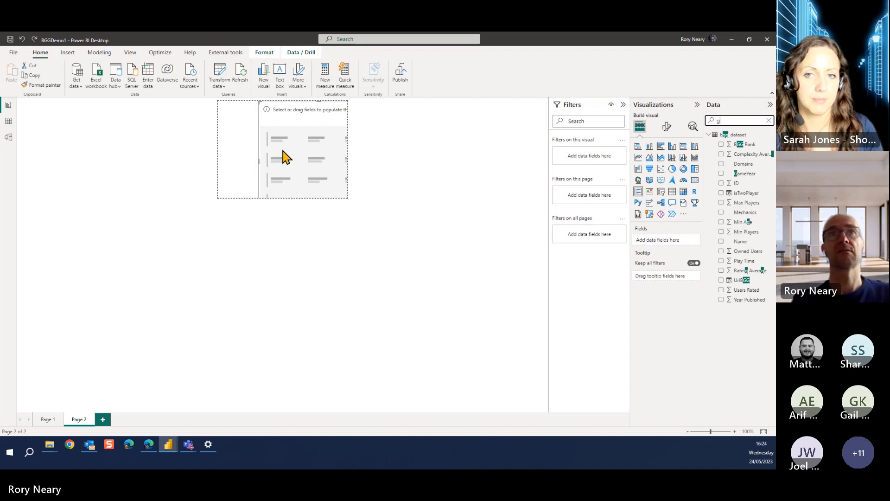
{"action": "key", "text": "ctrl+z"}
{"action": "left_click_drag", "start_coordinate": [260, 162], "coordinate": [230, 168]}
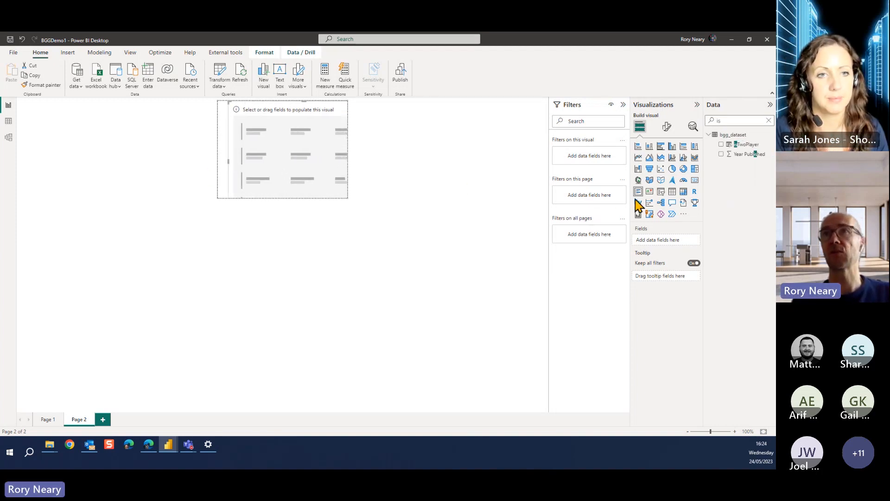
Change the empty visual into a card and place the GameYear field in it
{"action": "left_click", "coordinate": [695, 182]}
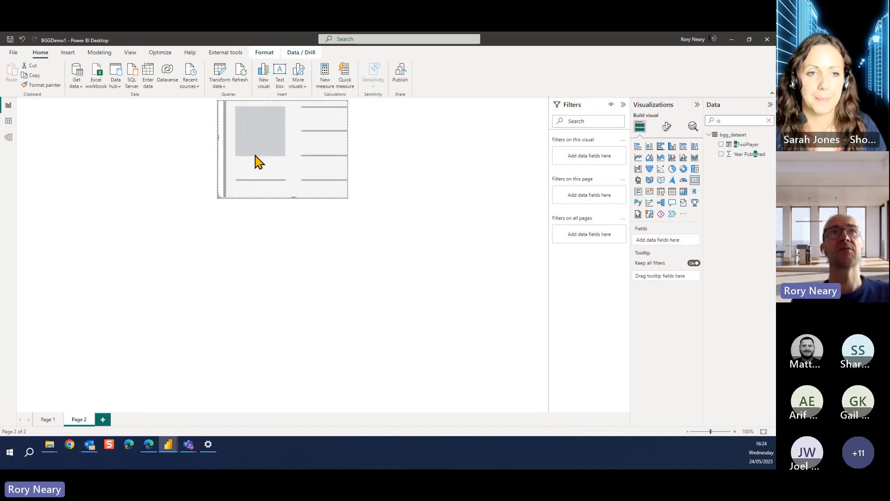
{"action": "double_click", "coordinate": [731, 121]}
{"action": "type", "text": "game"}
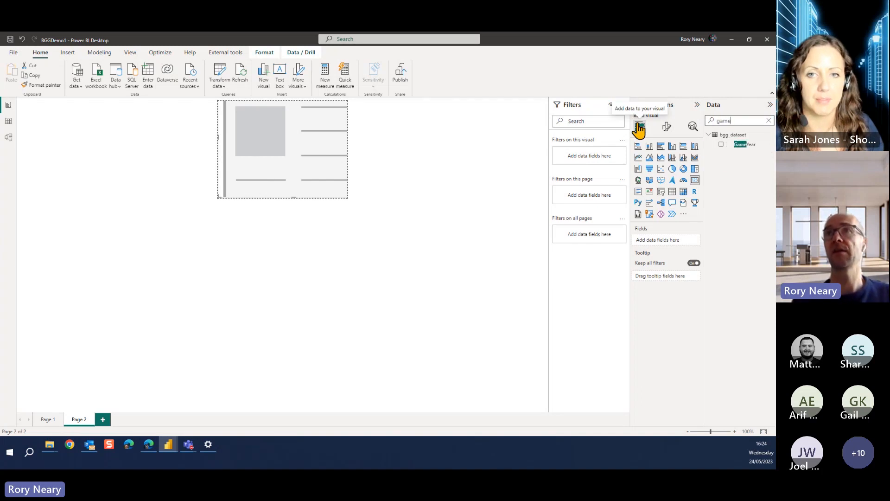
{"action": "left_click_drag", "start_coordinate": [745, 144], "coordinate": [308, 153]}
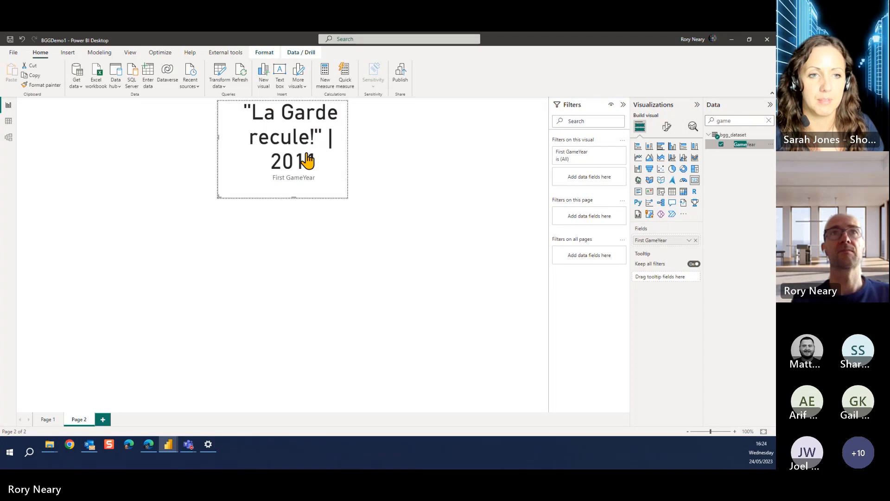
Shorten the second GameYear card and fit it into the page area below the first card
{"action": "left_click", "coordinate": [667, 127]}
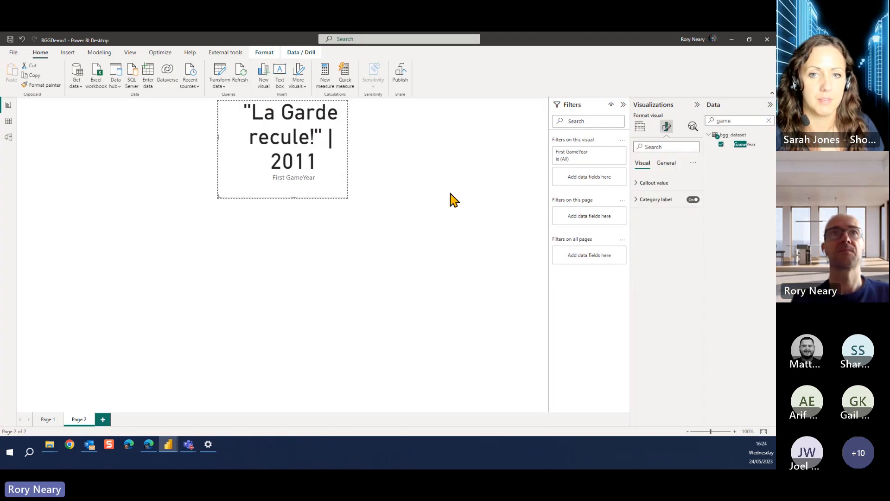
{"action": "left_click_drag", "start_coordinate": [293, 197], "coordinate": [292, 115]}
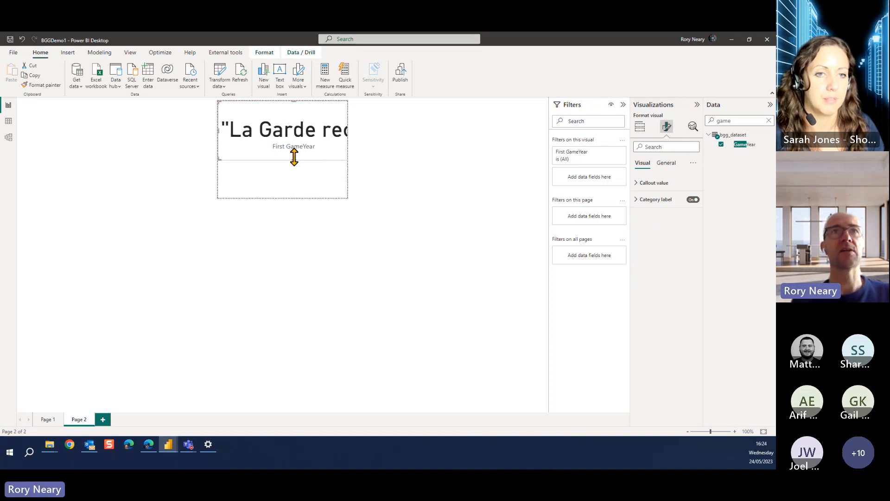
{"action": "left_click_drag", "start_coordinate": [217, 130], "coordinate": [370, 175]}
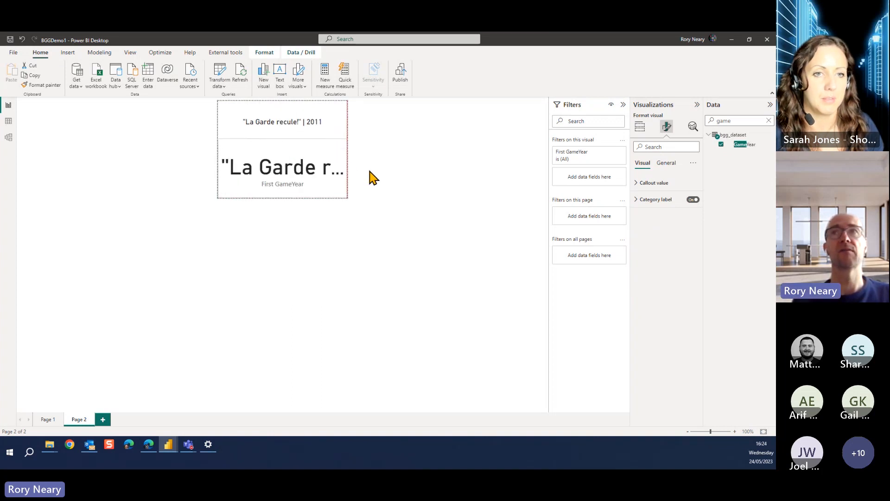
Change the lower card into a multi-row card and add the Complexity Average and Min Age fields to it
{"action": "left_click", "coordinate": [641, 127]}
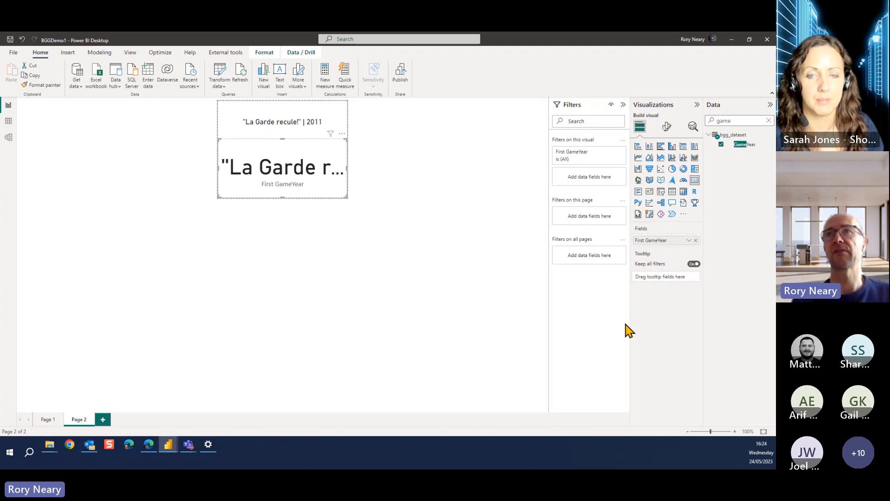
{"action": "left_click", "coordinate": [639, 193]}
{"action": "double_click", "coordinate": [727, 121]}
{"action": "type", "text": "comp"}
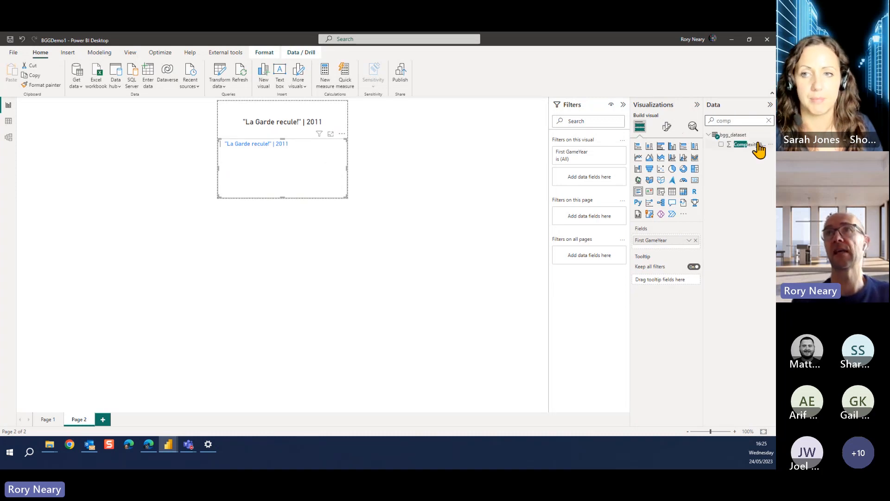
{"action": "left_click_drag", "start_coordinate": [758, 147], "coordinate": [307, 172]}
{"action": "double_click", "coordinate": [725, 120]}
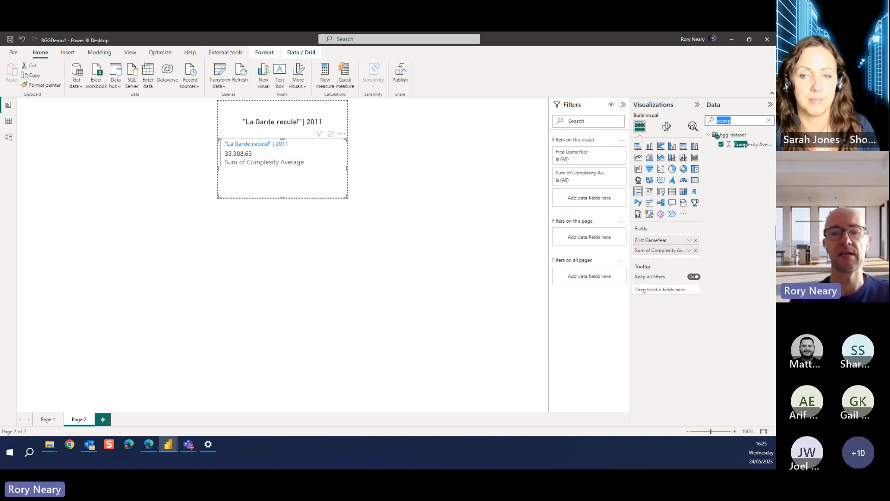
{"action": "type", "text": "min"}
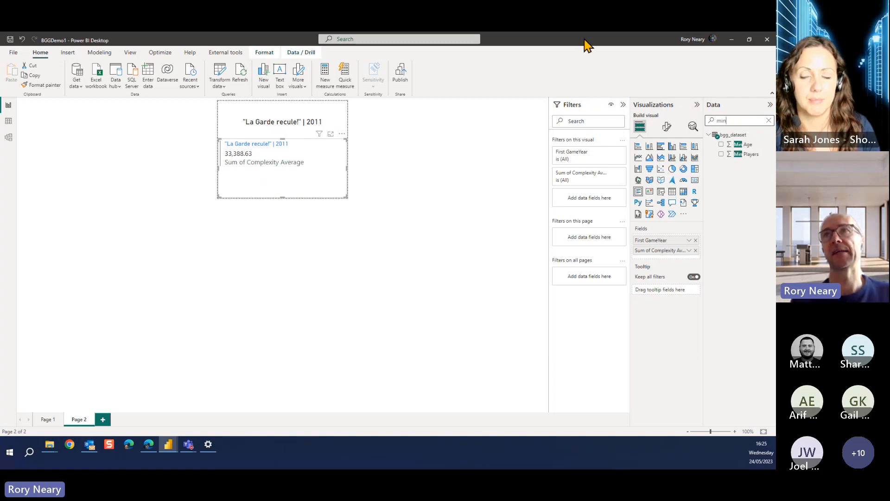
{"action": "left_click_drag", "start_coordinate": [742, 146], "coordinate": [288, 190]}
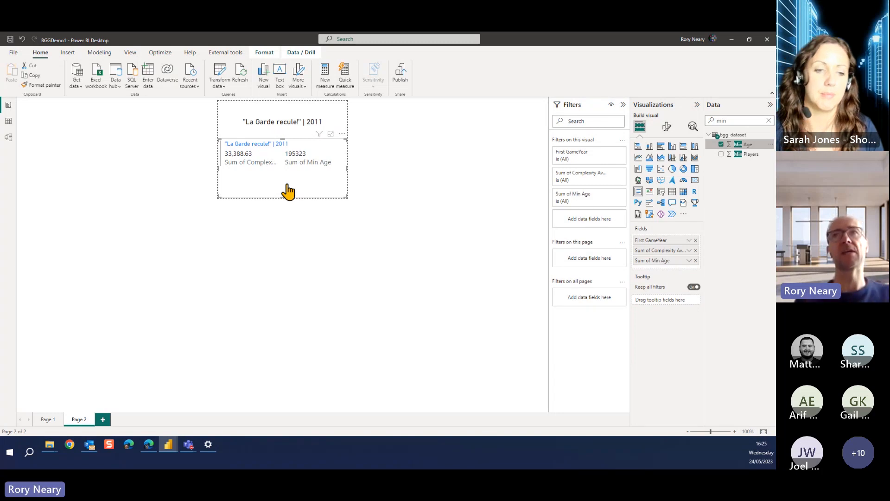
Set Complexity Average and Min Age in the multi-row card to Don't summarize and check its rows
{"action": "left_click", "coordinate": [689, 251]}
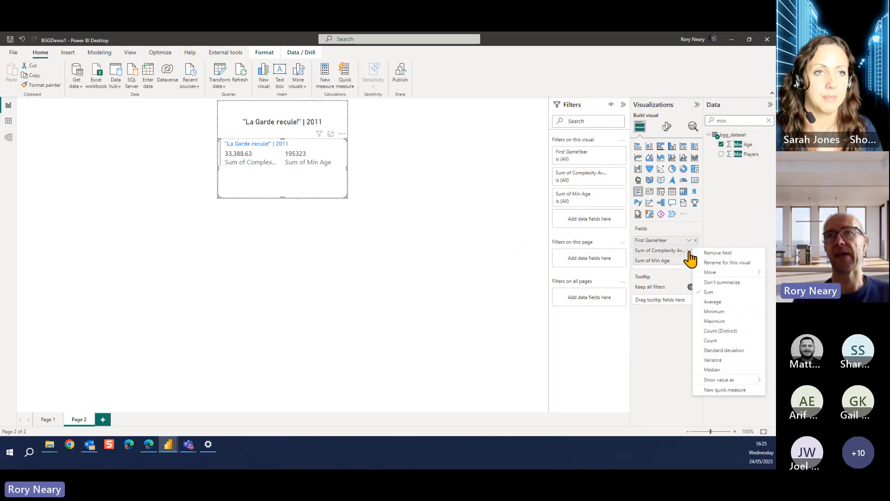
{"action": "left_click", "coordinate": [713, 302]}
{"action": "left_click", "coordinate": [688, 260]}
{"action": "left_click", "coordinate": [714, 293]}
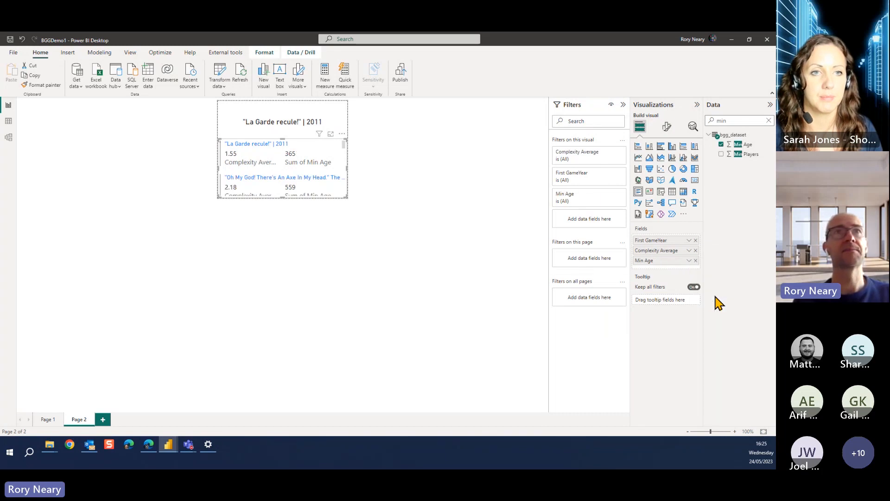
{"action": "scroll", "coordinate": [294, 179], "scroll_direction": "down", "scroll_amount": 3}
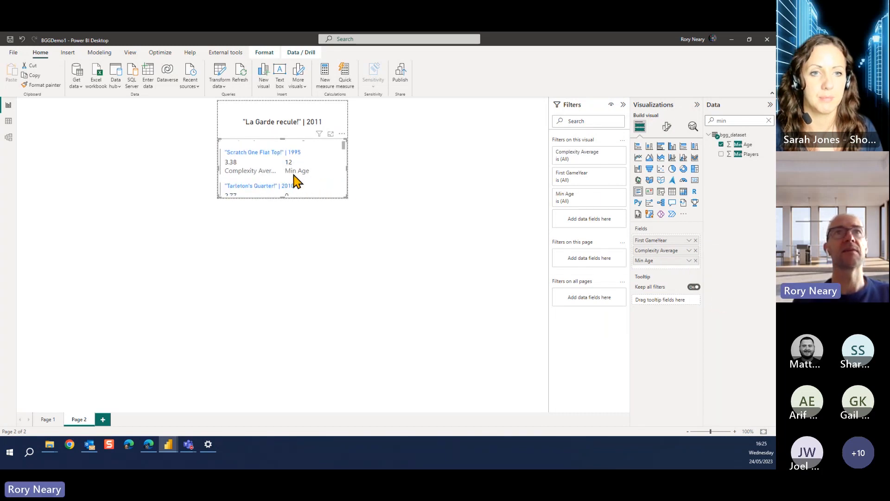
{"action": "scroll", "coordinate": [294, 179], "scroll_direction": "up", "scroll_amount": 3}
{"action": "left_click", "coordinate": [369, 178]}
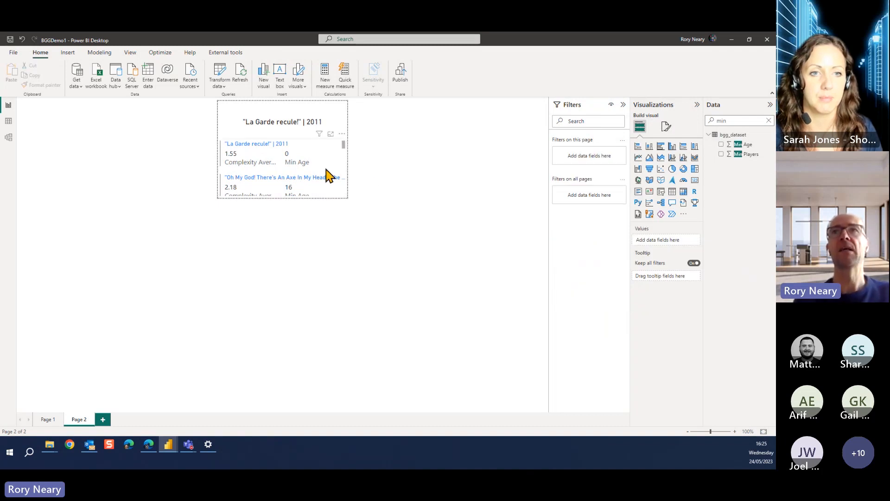
Add the ID field to the tooltip fields of Page 2
{"action": "double_click", "coordinate": [723, 120]}
{"action": "type", "text": "id"}
{"action": "left_click_drag", "start_coordinate": [745, 145], "coordinate": [681, 274]}
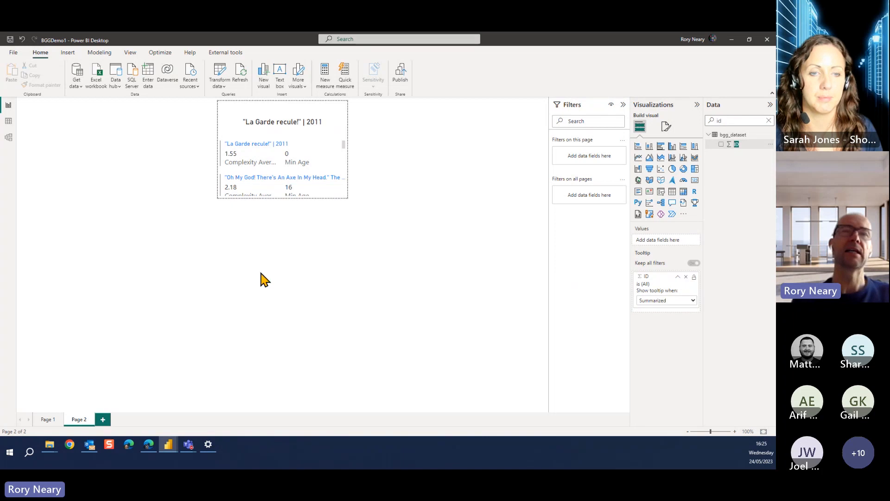
Add the ID field to the tooltips of the Rating Average by GameYear chart on Page 1
{"action": "left_click", "coordinate": [51, 422]}
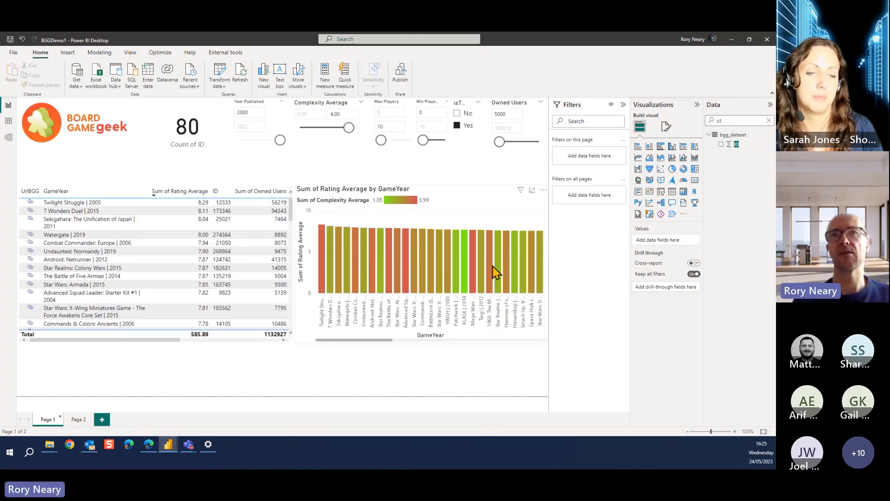
{"action": "left_click", "coordinate": [444, 341]}
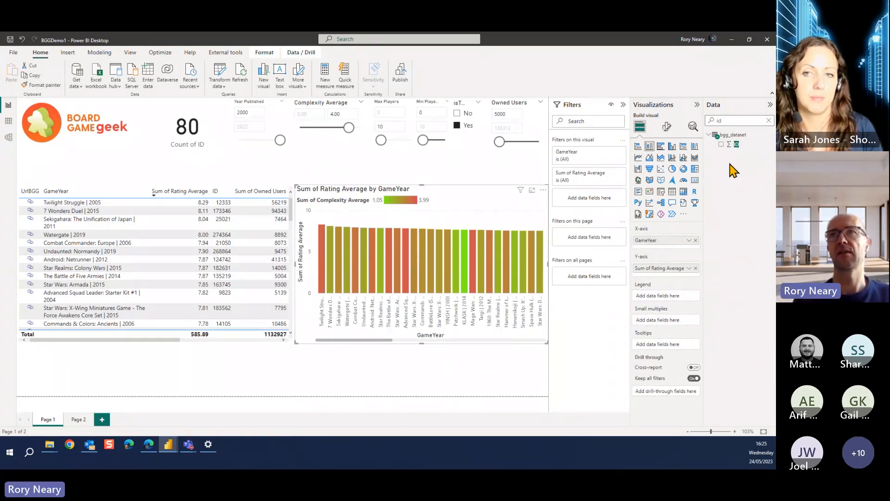
{"action": "left_click_drag", "start_coordinate": [735, 145], "coordinate": [664, 343]}
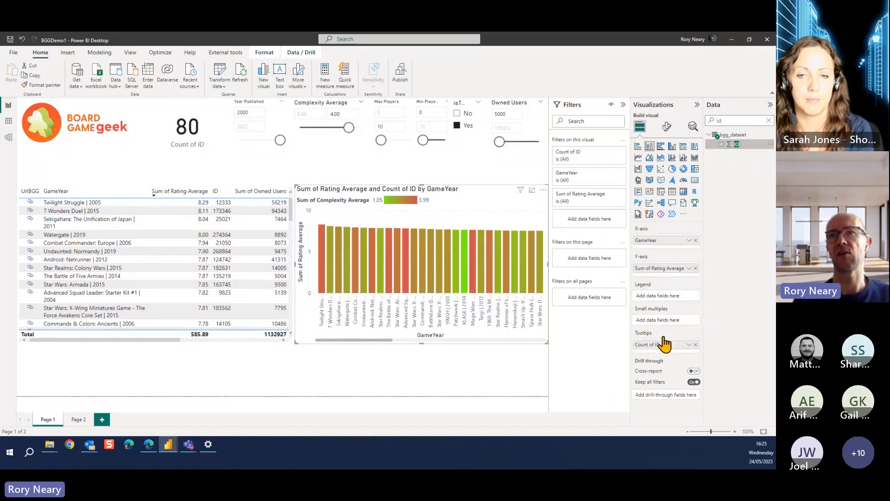
Check the KLASK 2014 bar in the BGGDemo1 and BoardGames charts, and examine the field set on the BoardGames report's Tooltip page
{"action": "left_click", "coordinate": [465, 269]}
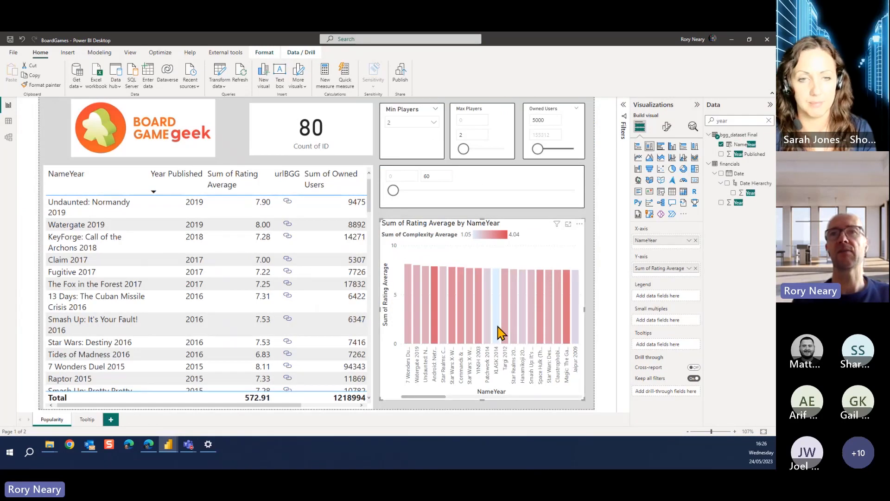
{"action": "left_click", "coordinate": [497, 331]}
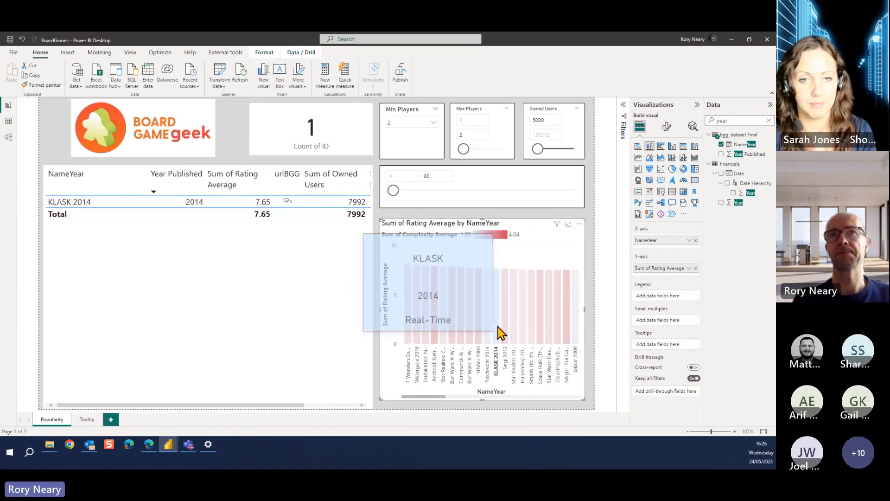
{"action": "left_click", "coordinate": [498, 332]}
{"action": "left_click", "coordinate": [86, 420]}
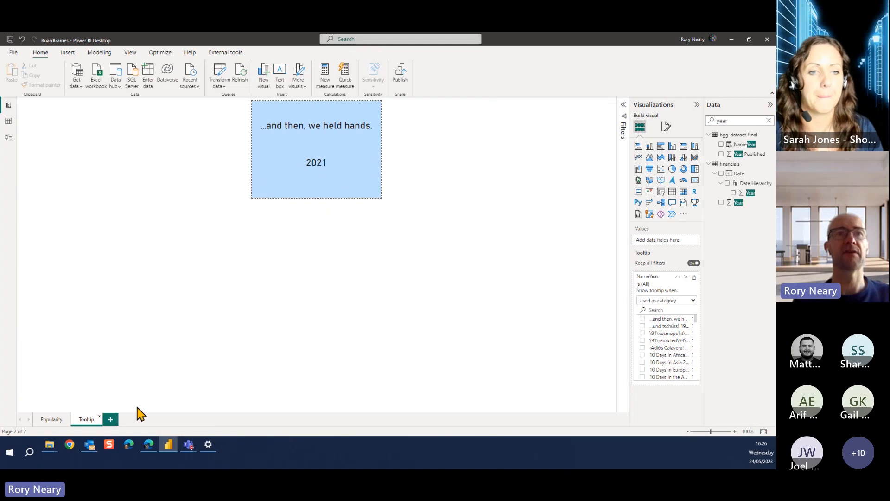
Return to the BGGDemo1 report and replace ID with the GameYear field in the tooltip fields of Page 2
{"action": "mouse_move", "coordinate": [169, 446]}
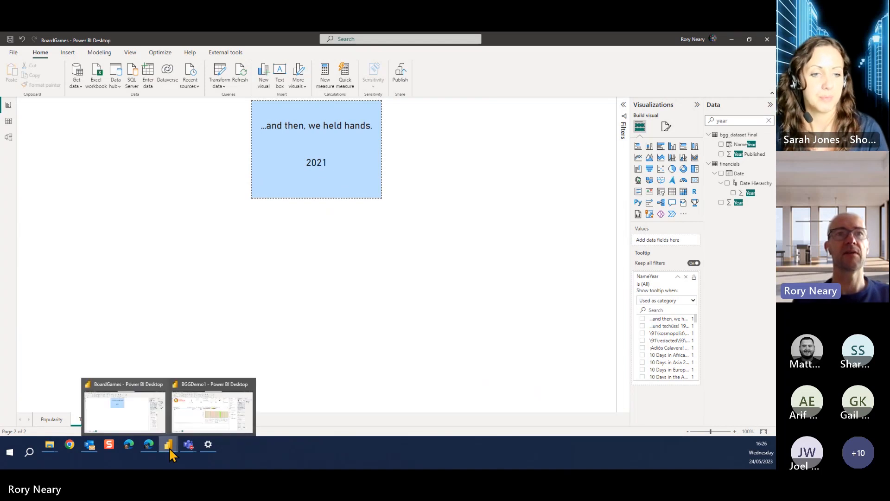
{"action": "left_click", "coordinate": [197, 419]}
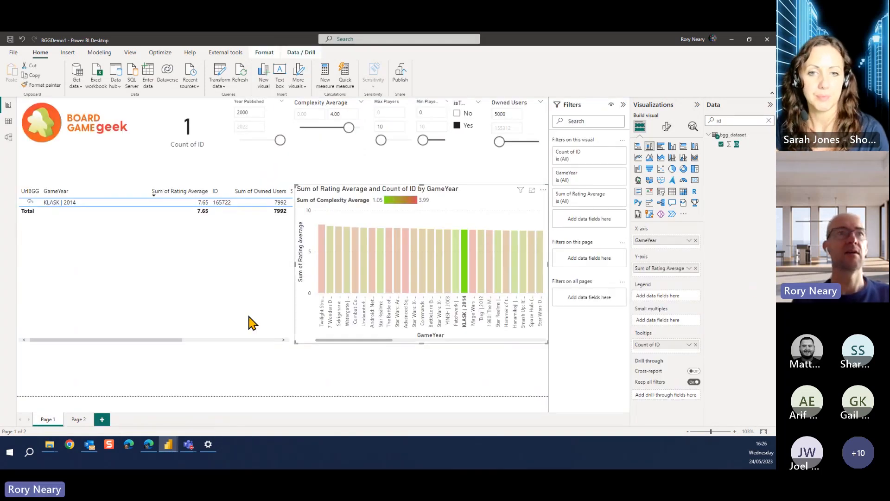
{"action": "left_click", "coordinate": [83, 421]}
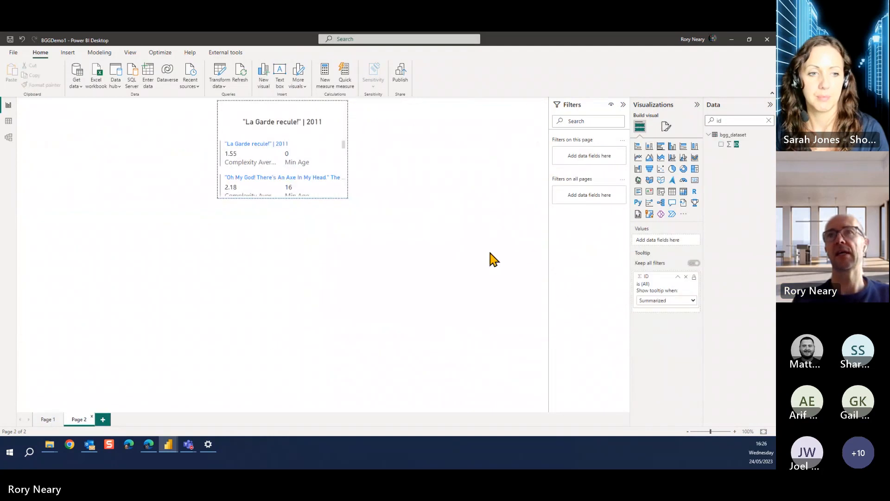
{"action": "double_click", "coordinate": [736, 121]}
{"action": "type", "text": "nam"}
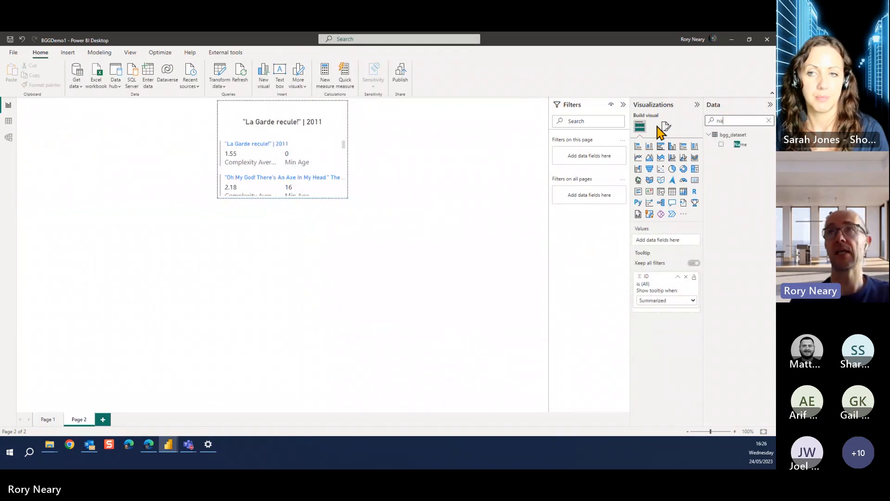
{"action": "key", "text": "BackSpace"}
{"action": "key", "text": "BackSpace"}
{"action": "key", "text": "BackSpace"}
{"action": "type", "text": "gam"}
{"action": "left_click_drag", "start_coordinate": [746, 144], "coordinate": [685, 294]}
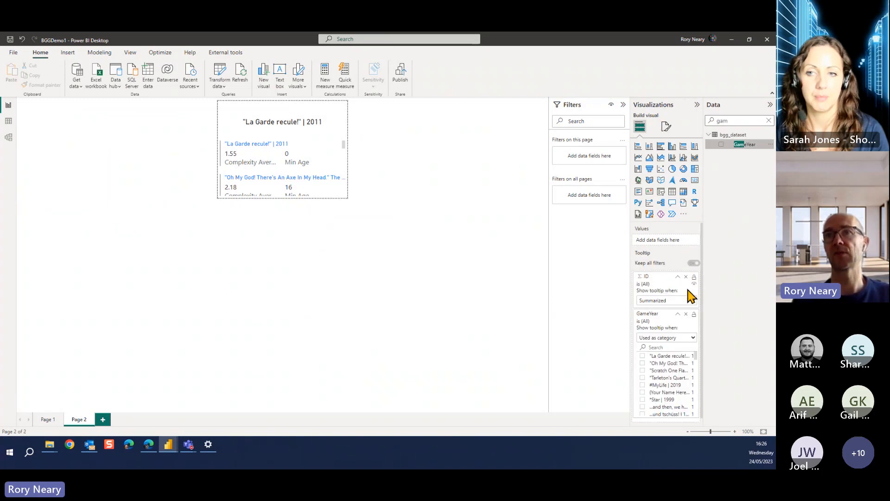
{"action": "left_click", "coordinate": [686, 277]}
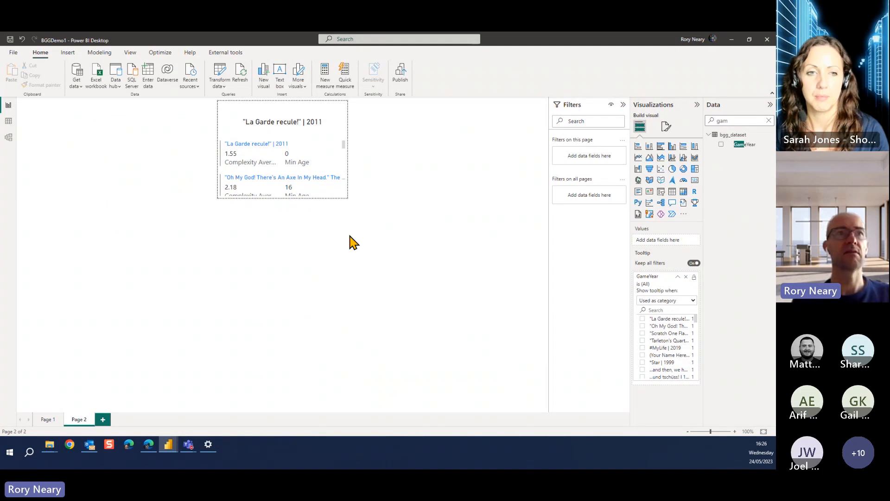
Check the custom tooltip on several bars of the Rating Average by GameYear chart on Page 1
{"action": "left_click", "coordinate": [45, 422]}
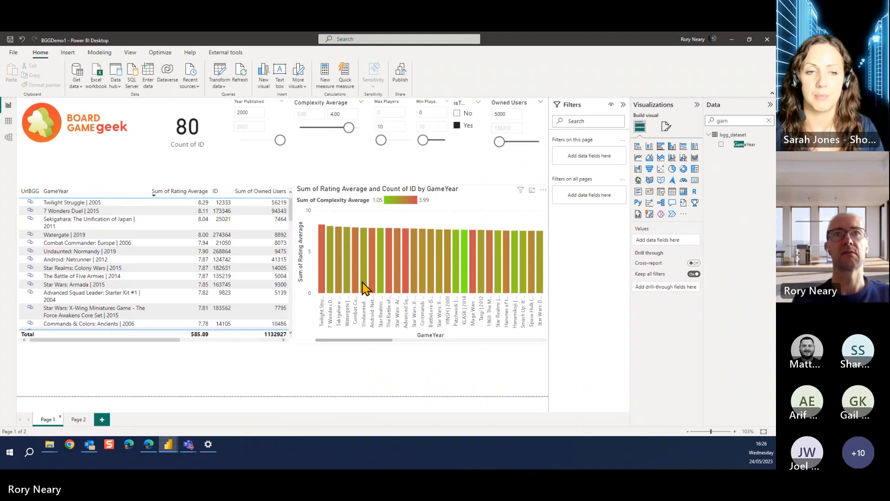
{"action": "mouse_move", "coordinate": [366, 288]}
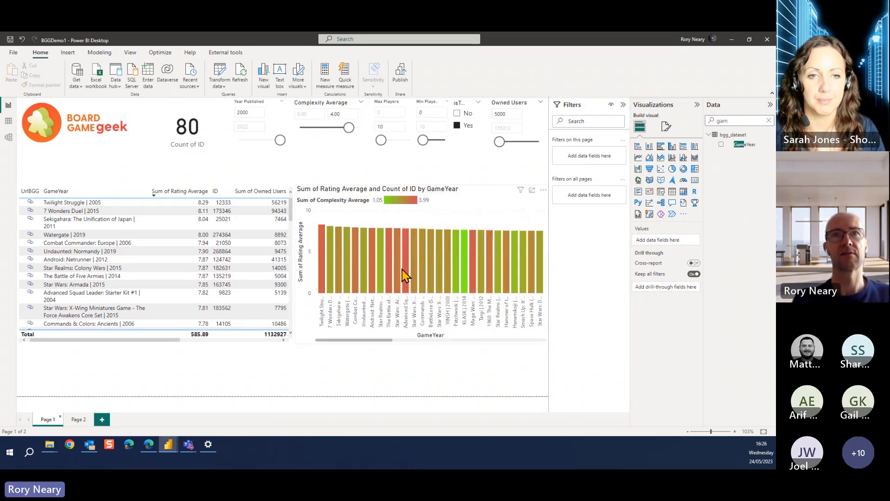
{"action": "mouse_move", "coordinate": [399, 266]}
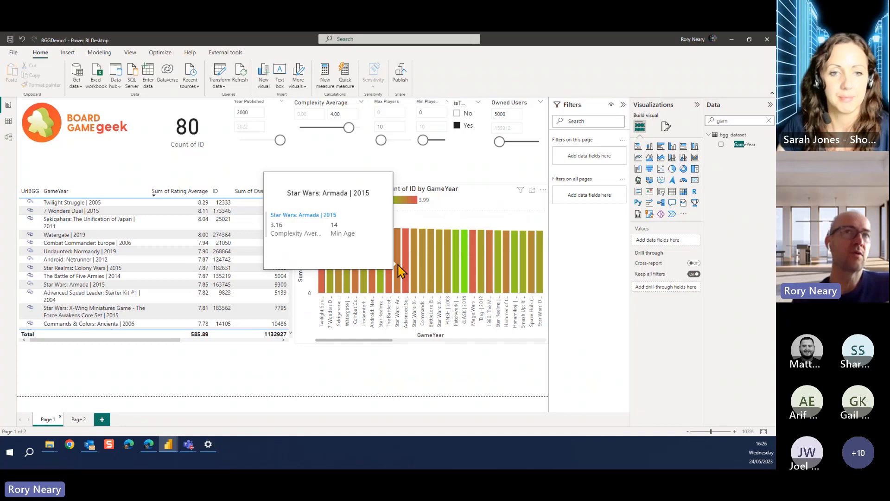
{"action": "mouse_move", "coordinate": [434, 268]}
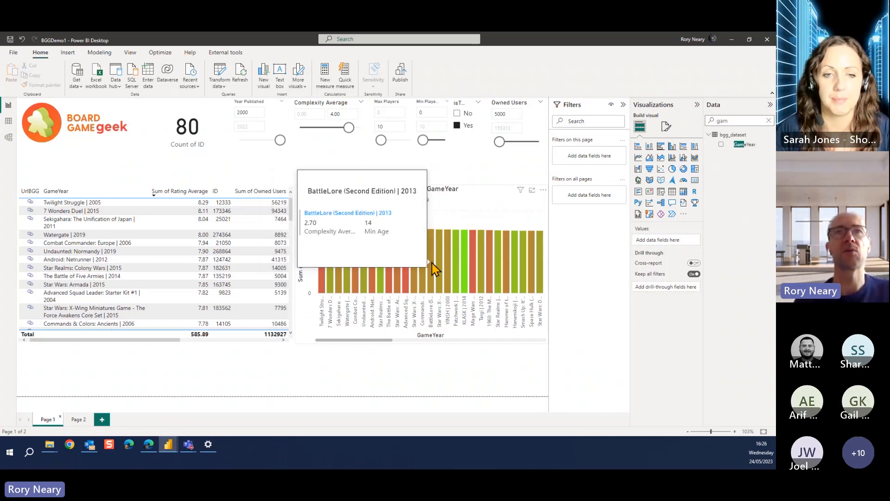
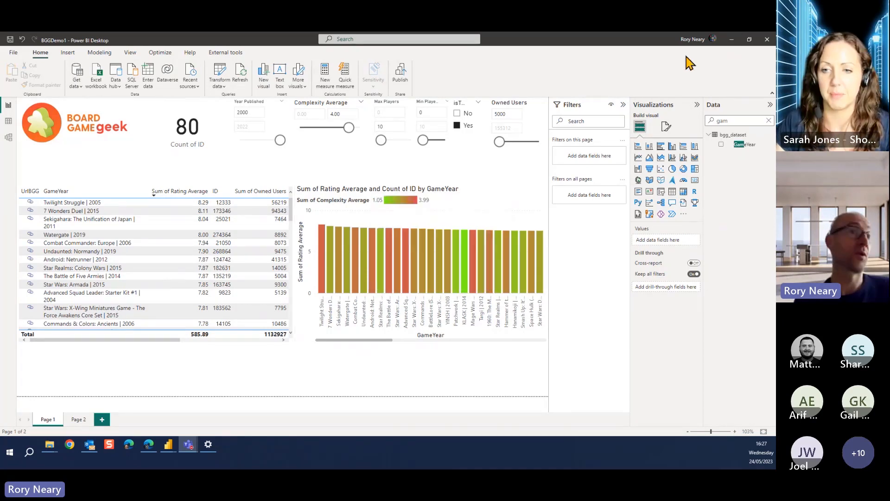
Start a new calculated column in the bgg_dataset table
{"action": "left_click", "coordinate": [80, 420]}
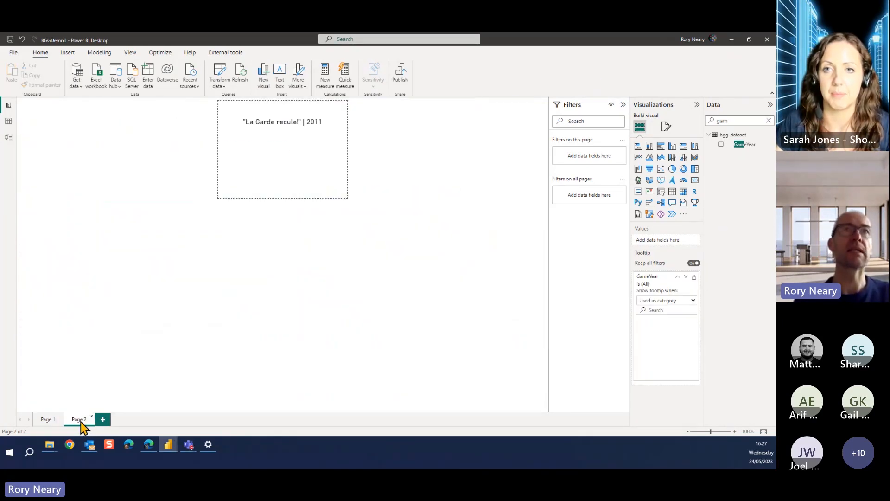
{"action": "left_click", "coordinate": [47, 419]}
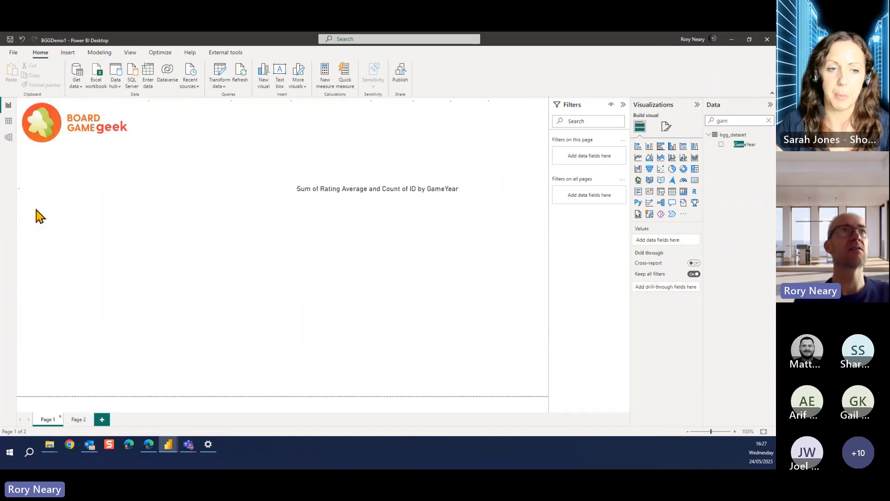
{"action": "left_click", "coordinate": [8, 123]}
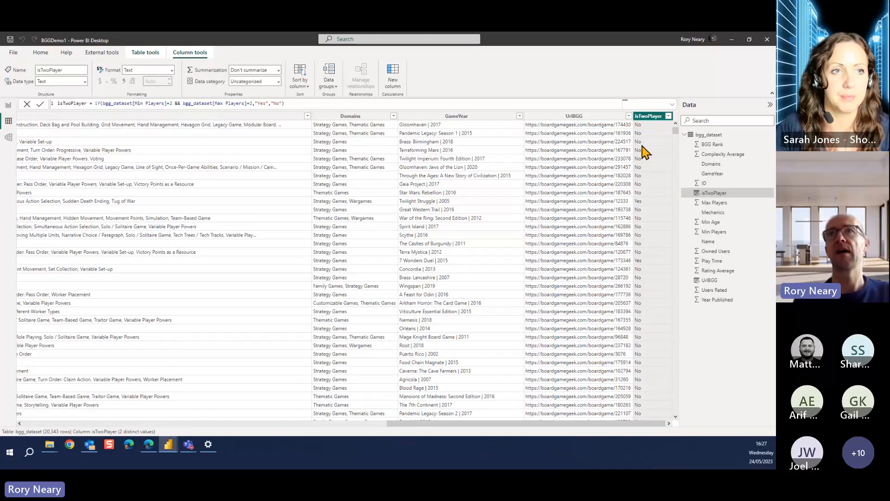
{"action": "right_click", "coordinate": [709, 138]}
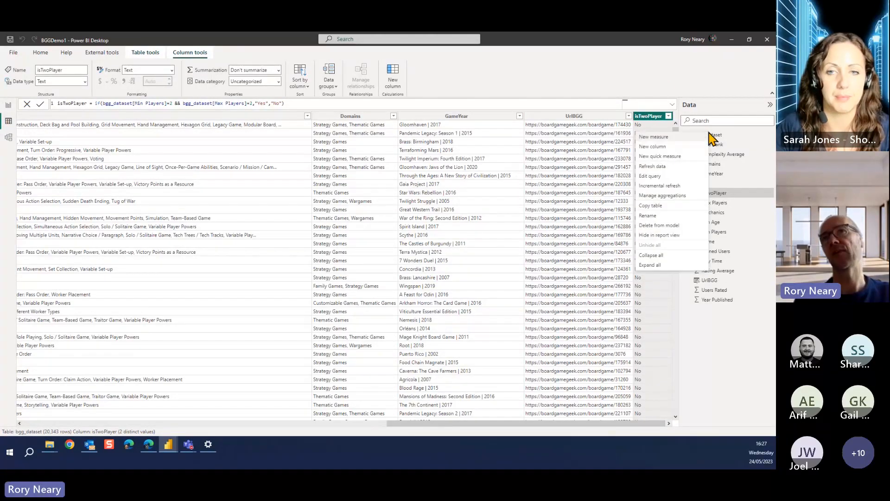
{"action": "left_click", "coordinate": [663, 154]}
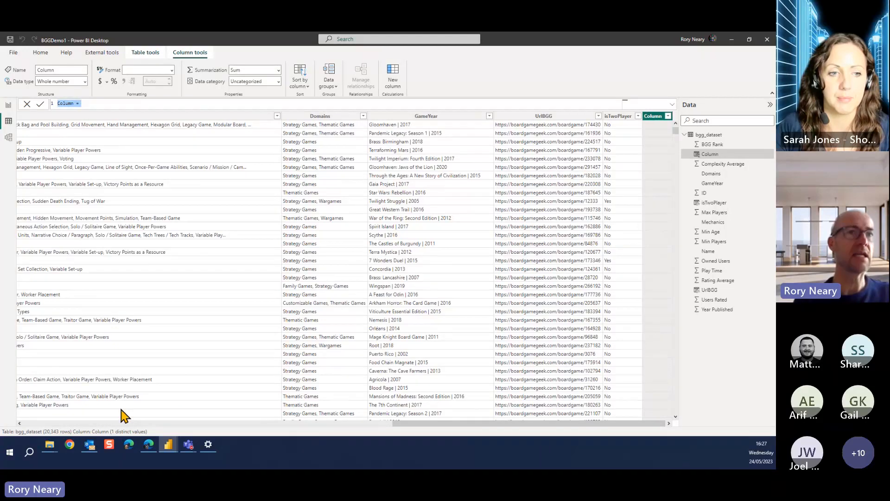
Switch to the browser, copy the web address of the Erune board game page, and return to the BGGDemo1 report
{"action": "left_click", "coordinate": [149, 444]}
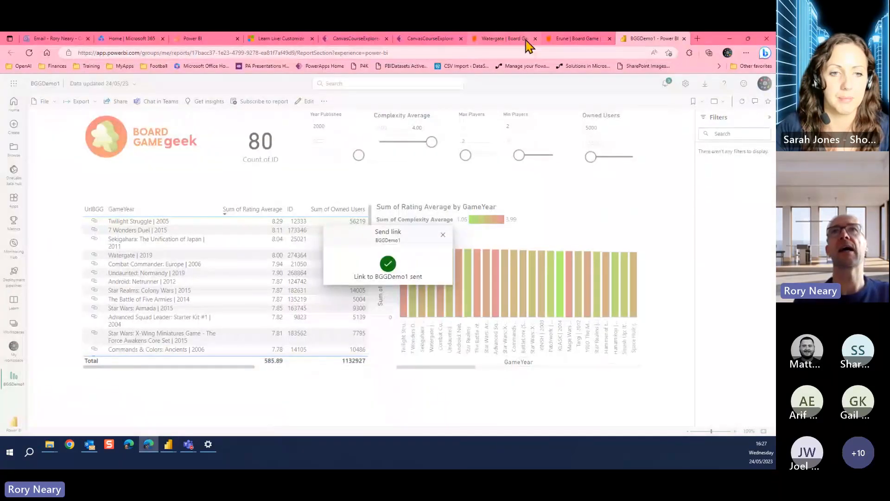
{"action": "left_click", "coordinate": [580, 41]}
{"action": "left_click", "coordinate": [305, 53]}
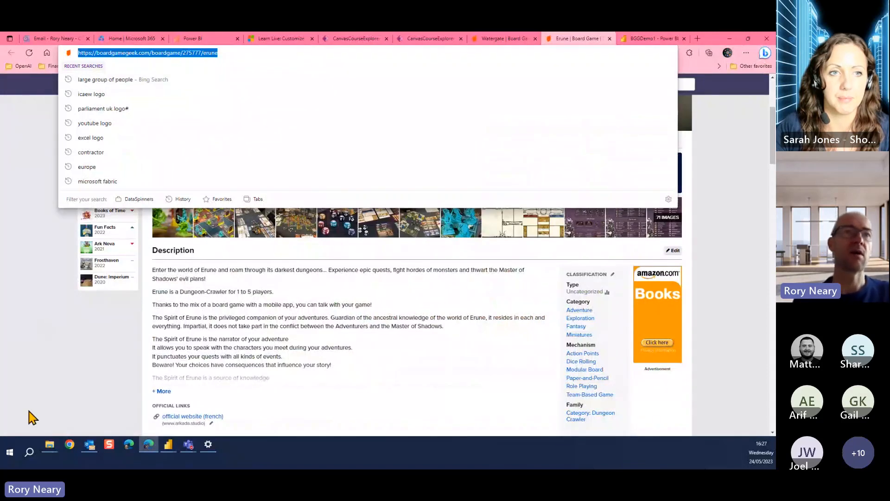
{"action": "left_click", "coordinate": [168, 444]}
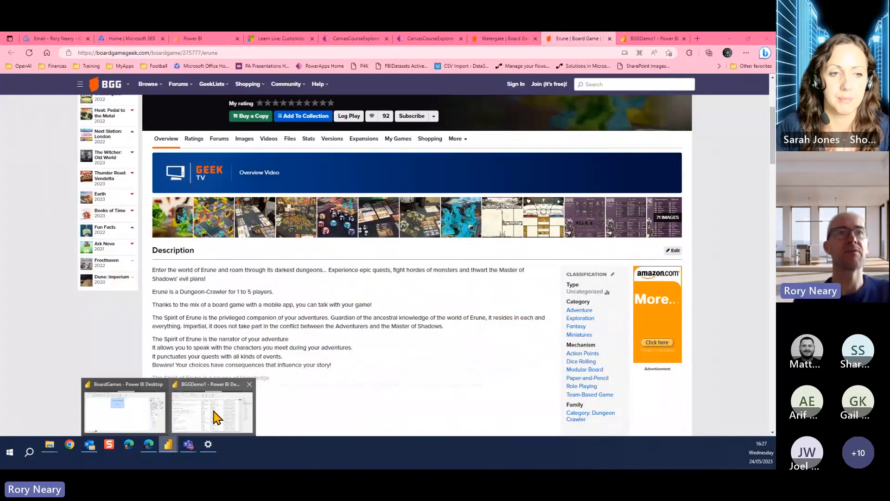
{"action": "left_click", "coordinate": [219, 415]}
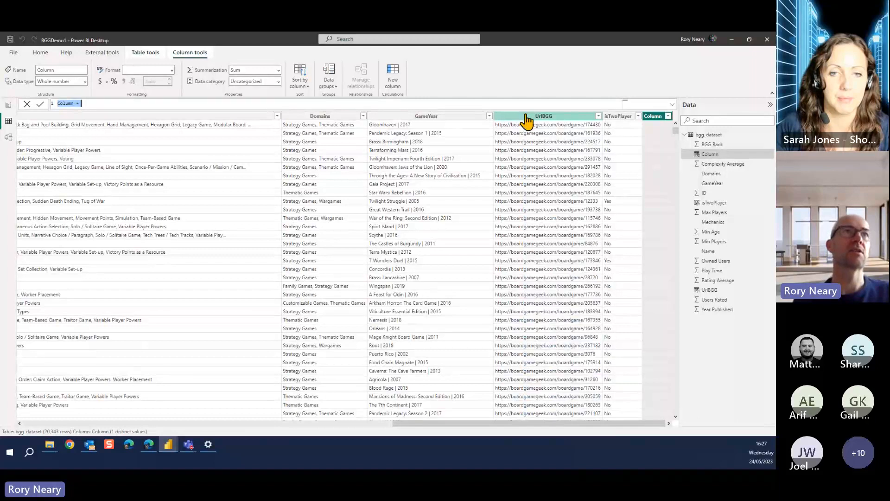
{"action": "left_click", "coordinate": [70, 103]}
{"action": "type", "text": "BGG"}
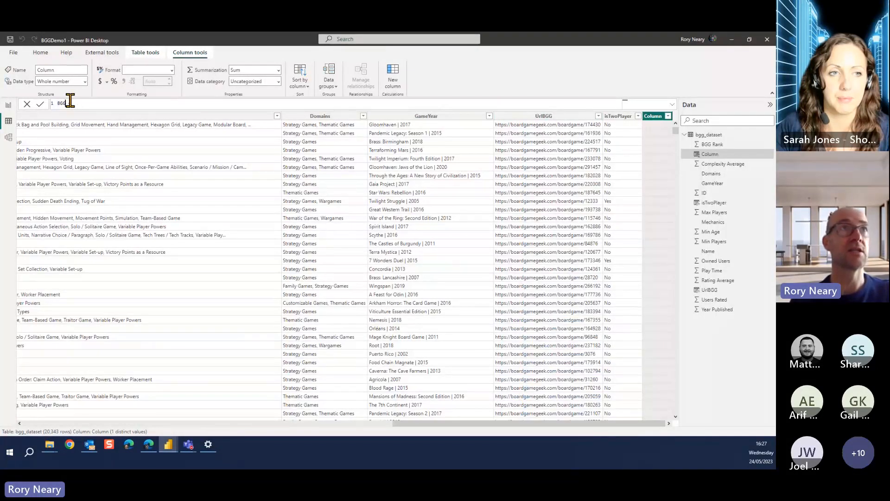
{"action": "key", "text": "BackSpace"}
{"action": "key", "text": "BackSpace"}
{"action": "key", "text": "BackSpace"}
{"action": "type", "text": "urlBGG ="}
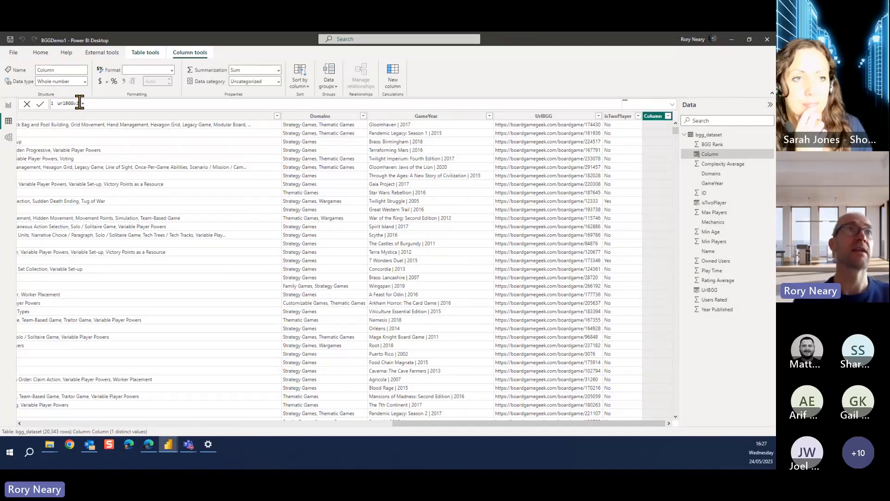
{"action": "type", "text": "https://boardgamegeek.com/boardgame/275777/erune\""}
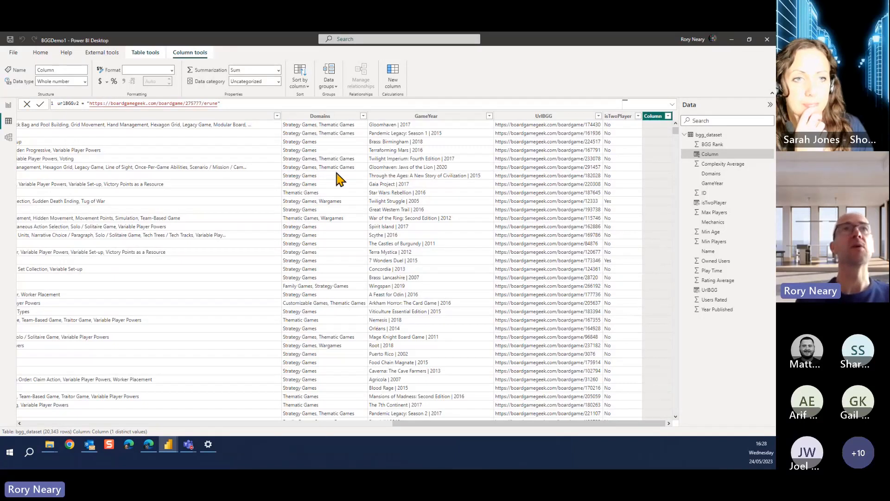
{"action": "key", "text": "Return"}
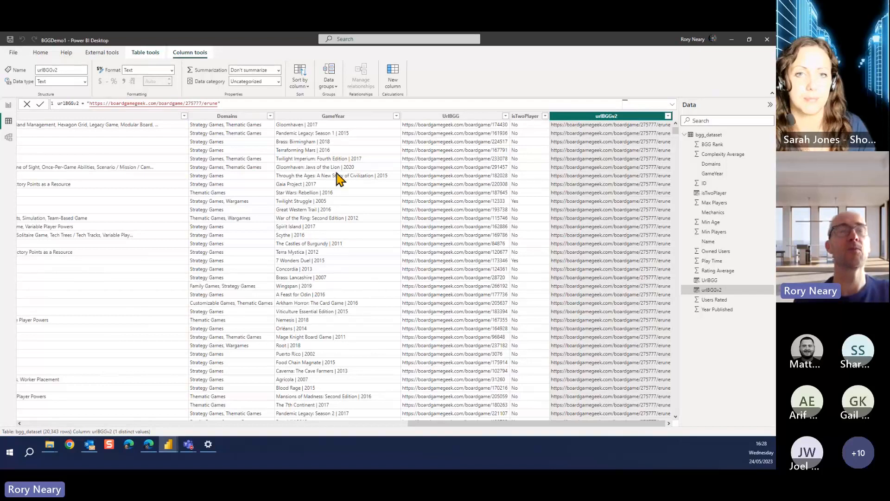
{"action": "left_click", "coordinate": [265, 82]}
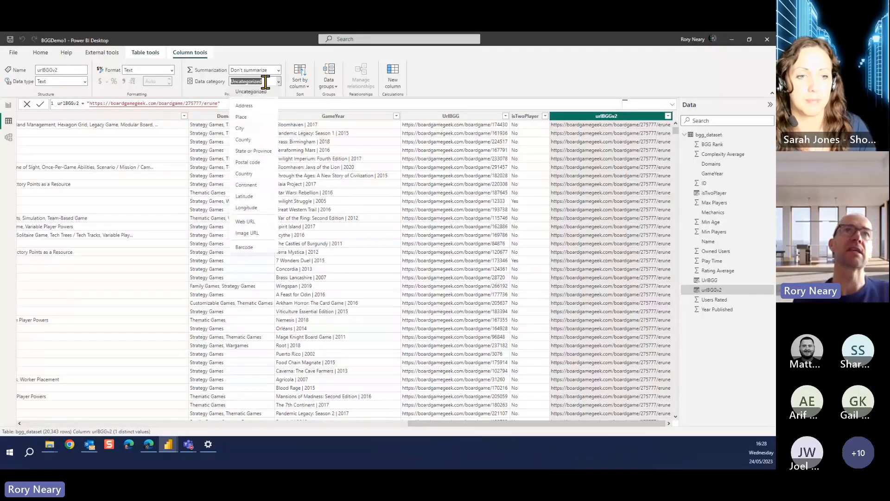
{"action": "left_click", "coordinate": [258, 226]}
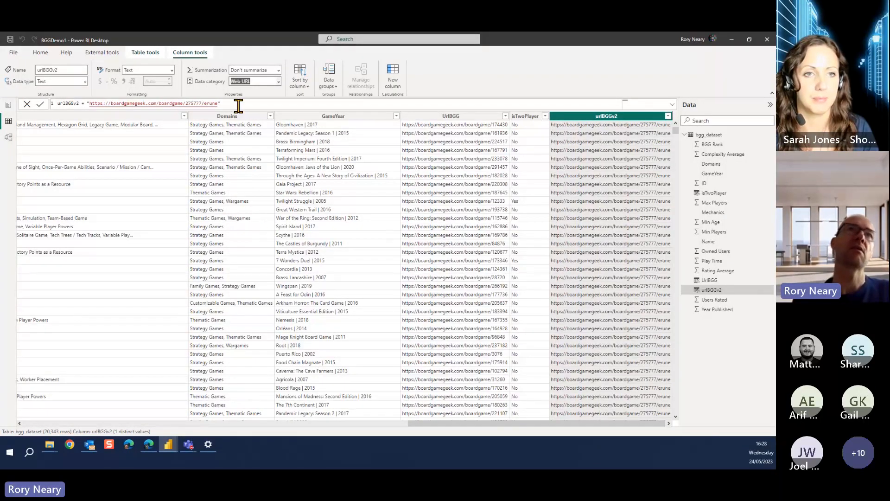
Add the urlBGGv2 field as the first column of the games table on Page 1
{"action": "left_click", "coordinate": [10, 108]}
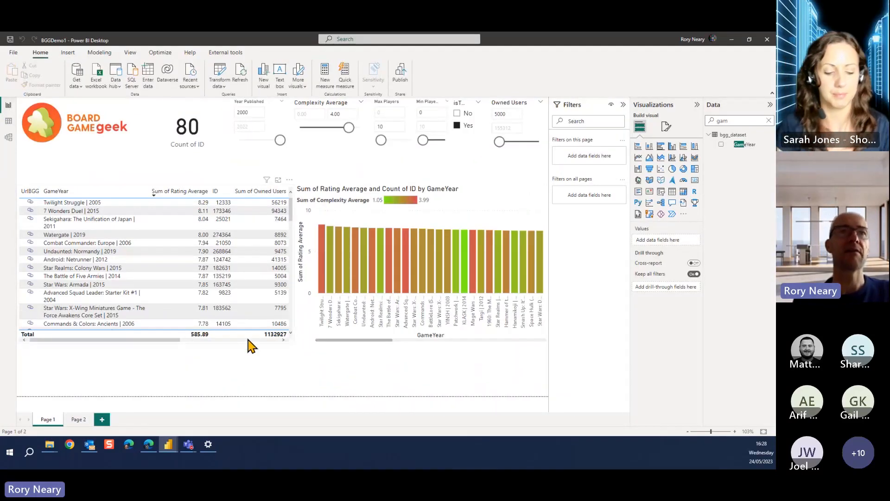
{"action": "left_click", "coordinate": [248, 341]}
{"action": "left_click", "coordinate": [248, 340]}
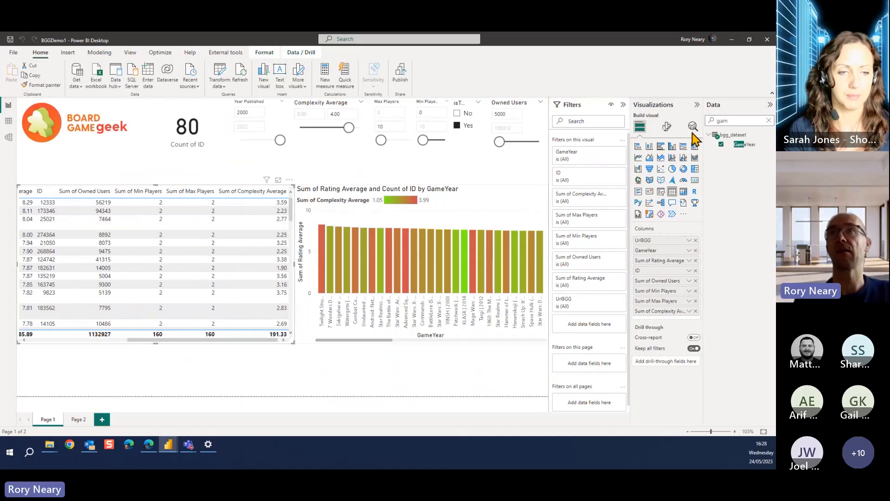
{"action": "key", "text": "BackSpace"}
{"action": "key", "text": "BackSpace"}
{"action": "key", "text": "BackSpace"}
{"action": "type", "text": "url"}
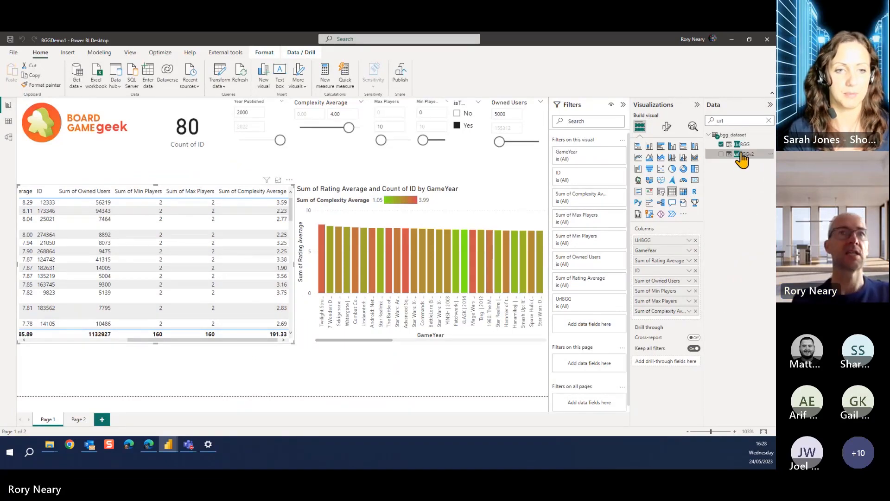
{"action": "left_click_drag", "start_coordinate": [741, 154], "coordinate": [668, 241]}
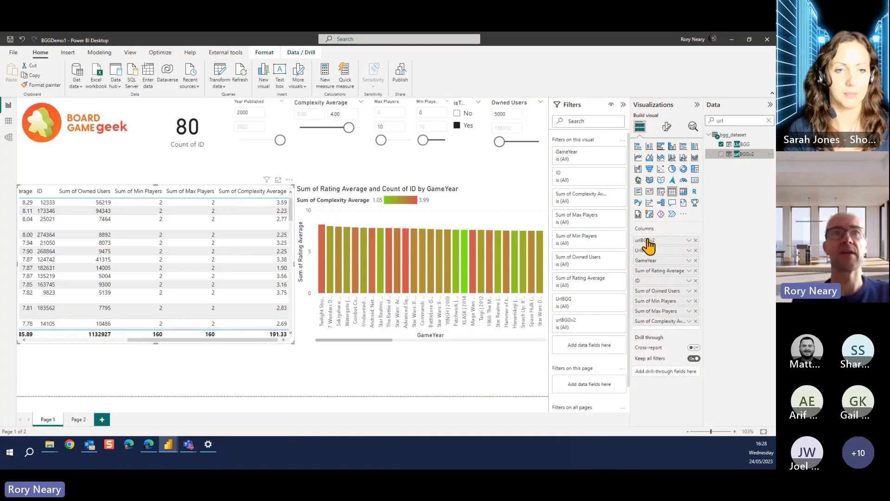
{"action": "left_click", "coordinate": [41, 340]}
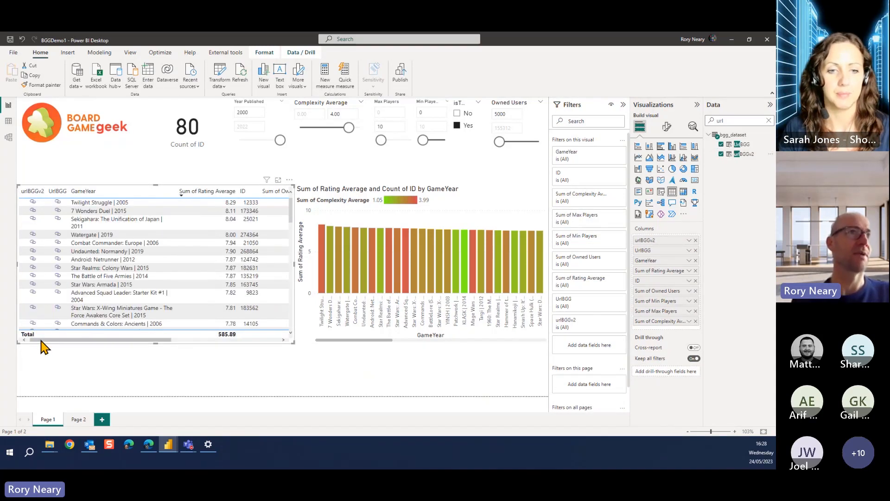
Test the urlBGGv2 link in the Twilight Struggle row, close the opened web page and return to the BGGDemo1 report
{"action": "left_click", "coordinate": [33, 204]}
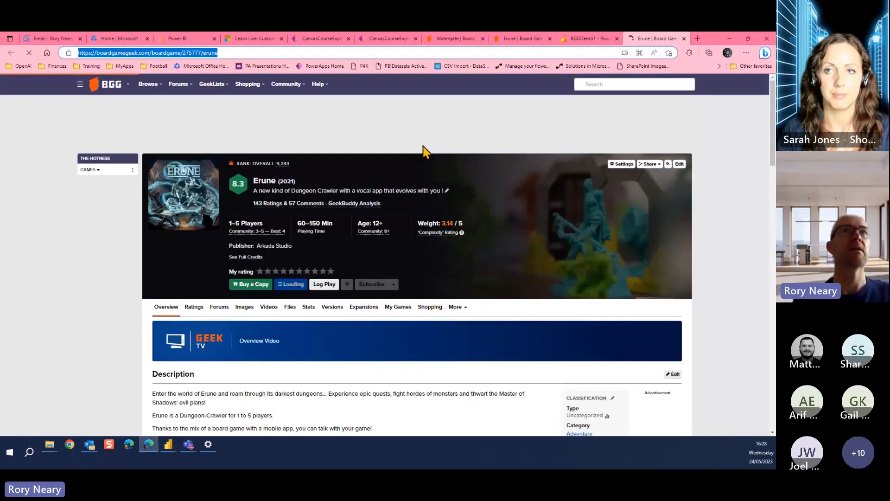
{"action": "left_click", "coordinate": [683, 39]}
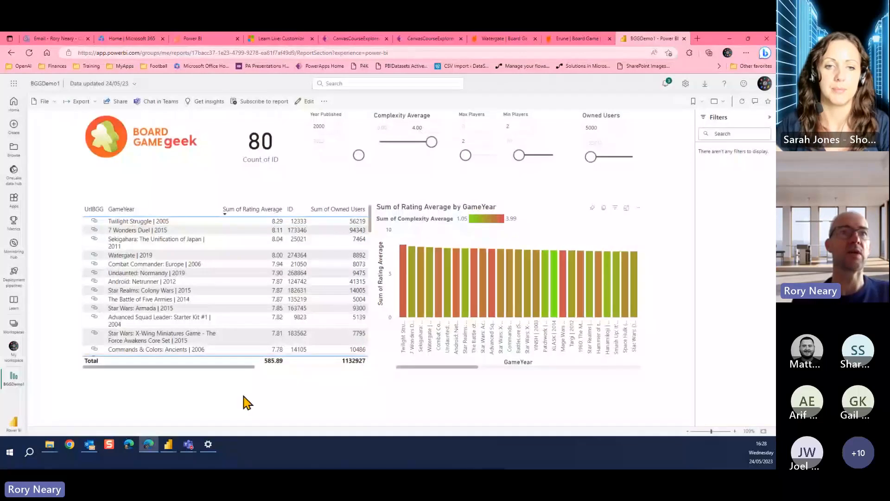
{"action": "left_click", "coordinate": [168, 449]}
{"action": "left_click", "coordinate": [186, 423]}
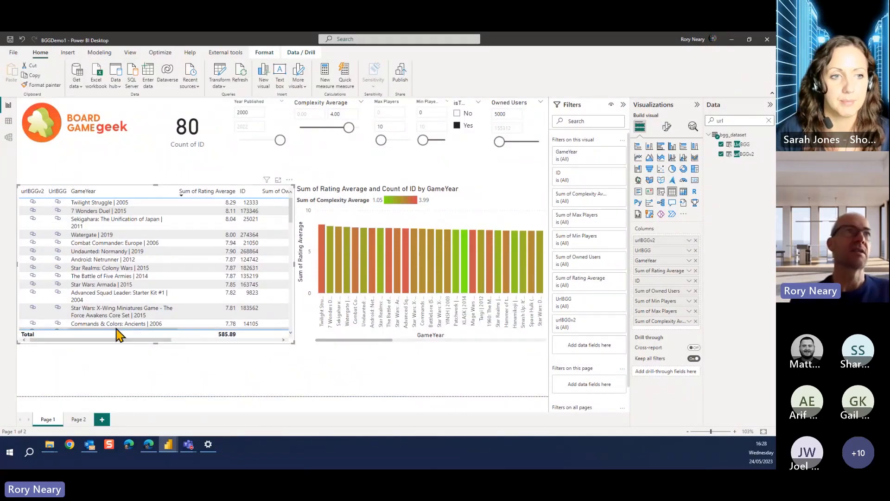
{"action": "left_click", "coordinate": [8, 123]}
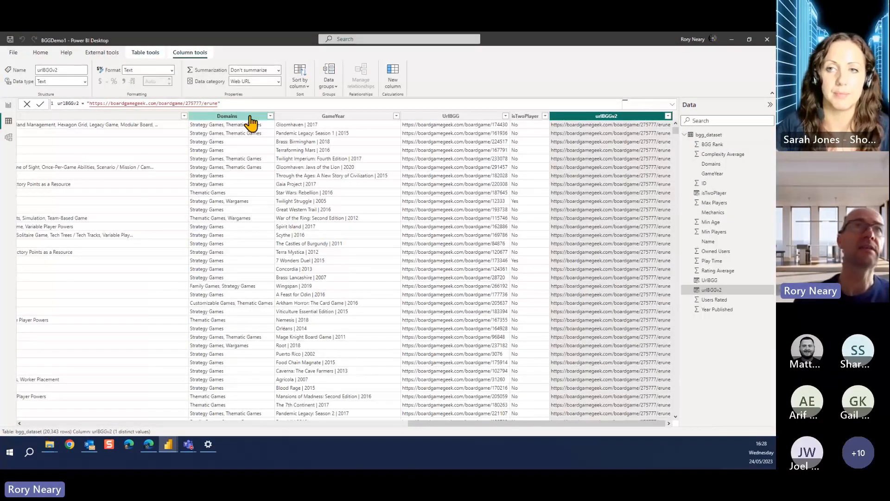
{"action": "left_click", "coordinate": [236, 102]}
{"action": "key", "text": "BackSpace"}
{"action": "key", "text": "BackSpace"}
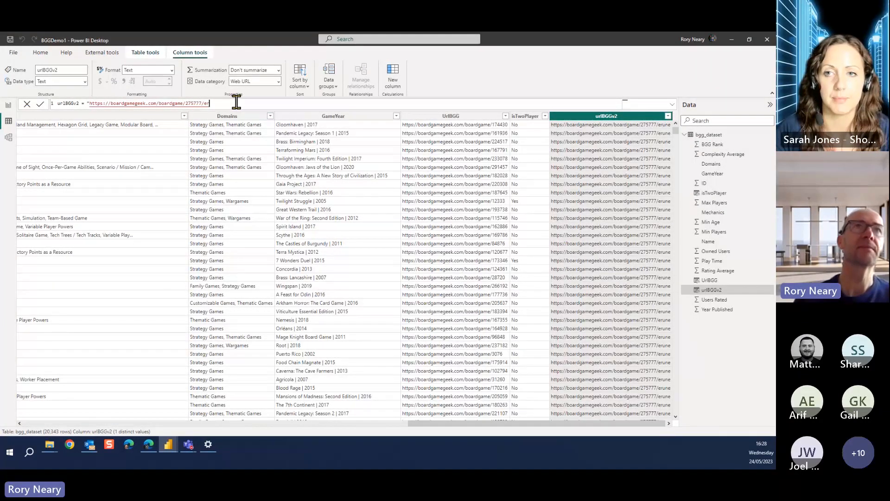
{"action": "key", "text": "BackSpace"}
{"action": "key", "text": "BackSpace"}
{"action": "key", "text": "BackSpace"}
{"action": "key", "text": "BackSpace"}
{"action": "key", "text": "BackSpace"}
{"action": "key", "text": "BackSpace"}
{"action": "key", "text": "BackSpace"}
{"action": "key", "text": "BackSpace"}
{"action": "key", "text": "BackSpace"}
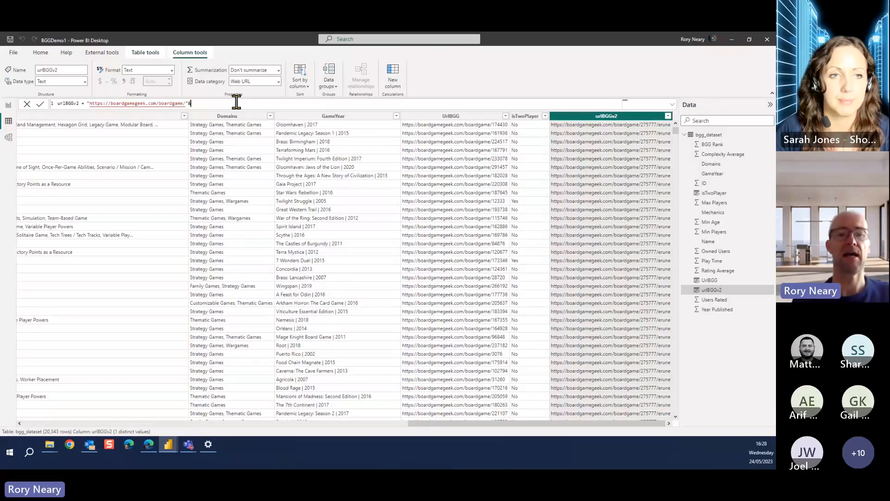
{"action": "type", "text": "\"&id"}
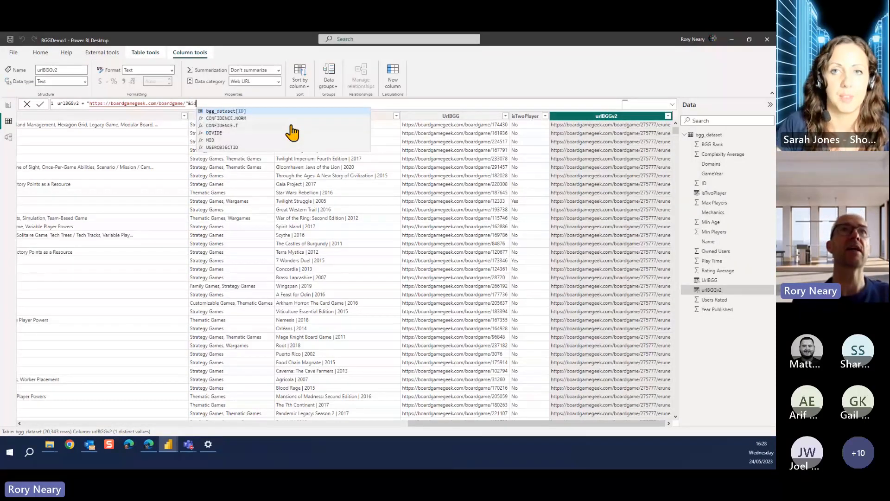
{"action": "key", "text": "Tab"}
{"action": "key", "text": "Return"}
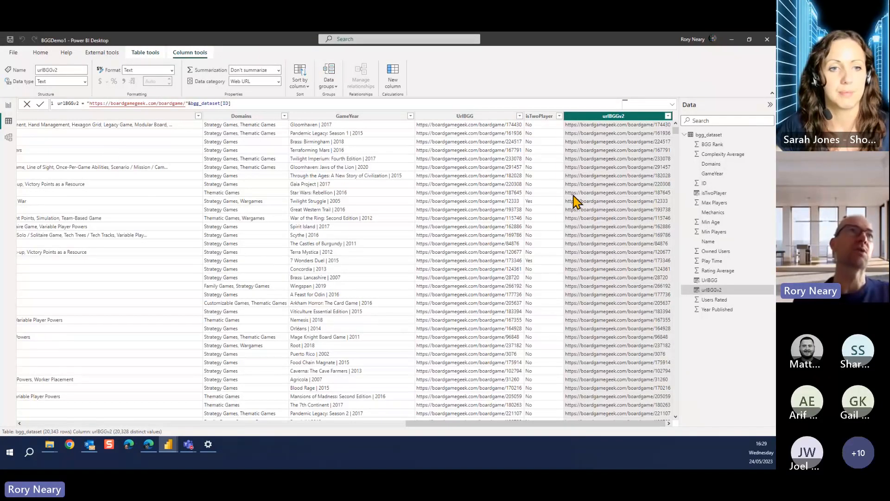
Test the urlBGGv2 link in the Sekigahara: The Unification of Japan row of the Page 1 table
{"action": "left_click", "coordinate": [9, 107]}
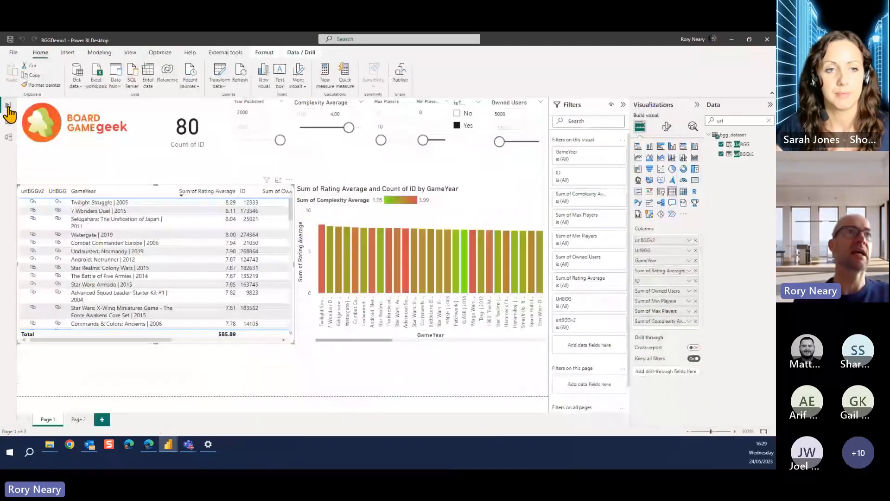
{"action": "mouse_move", "coordinate": [33, 211]}
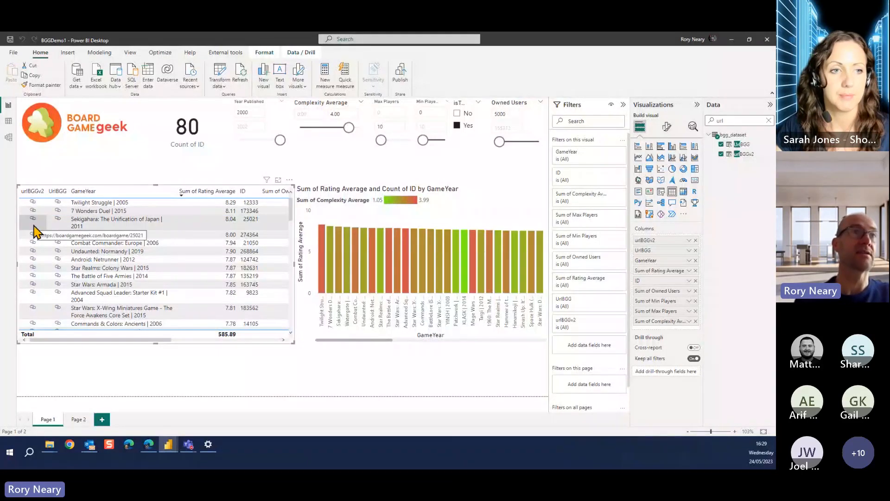
{"action": "left_click", "coordinate": [32, 219]}
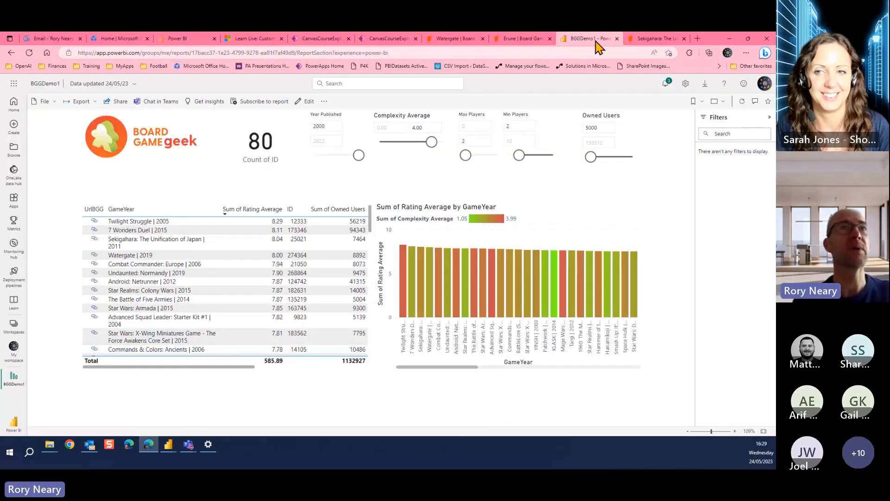
Examine the remaining columns of the games table in the published BGGDemo1 report, and return to Power BI Desktop
{"action": "left_click", "coordinate": [588, 38]}
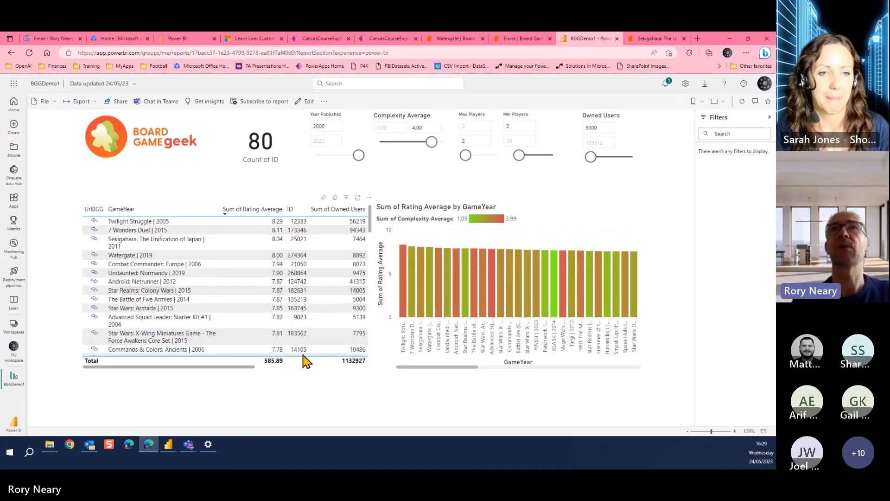
{"action": "left_click", "coordinate": [269, 367]}
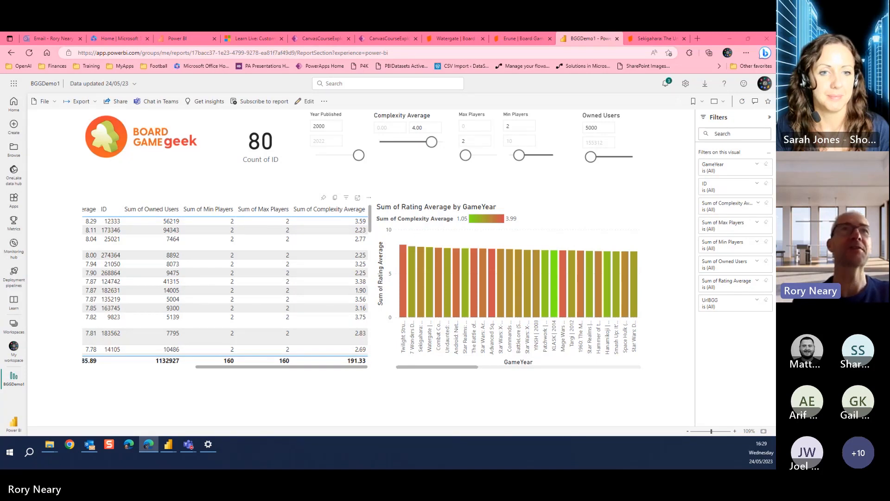
{"action": "key", "text": "alt+Tab"}
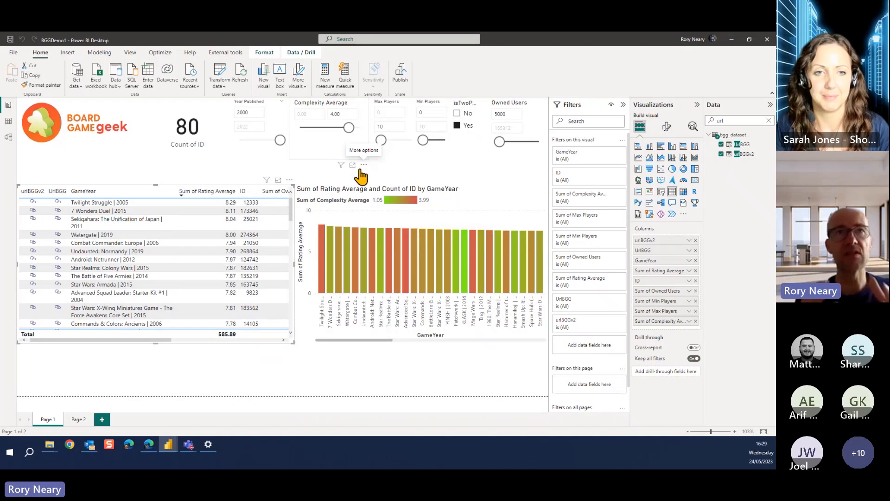
Shorten the Owned Users slicer from its lower edge to free space beneath it on Page 1
{"action": "left_click", "coordinate": [507, 109]}
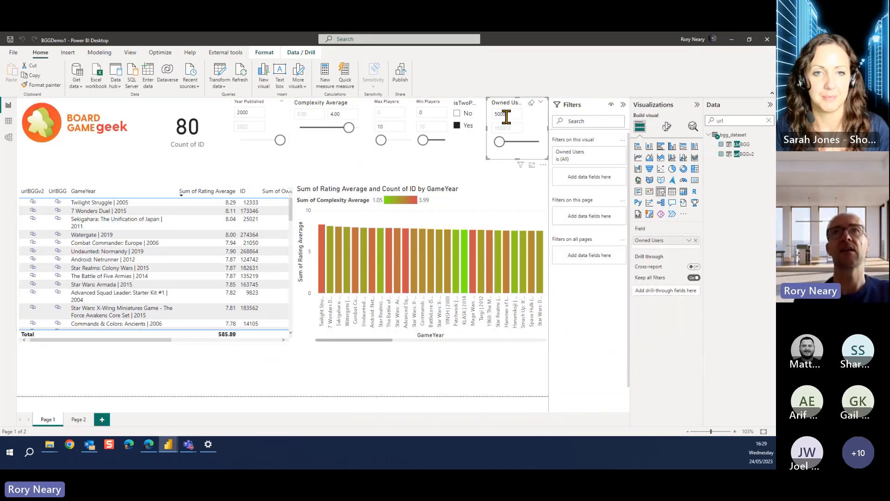
{"action": "left_click_drag", "start_coordinate": [517, 158], "coordinate": [517, 133]}
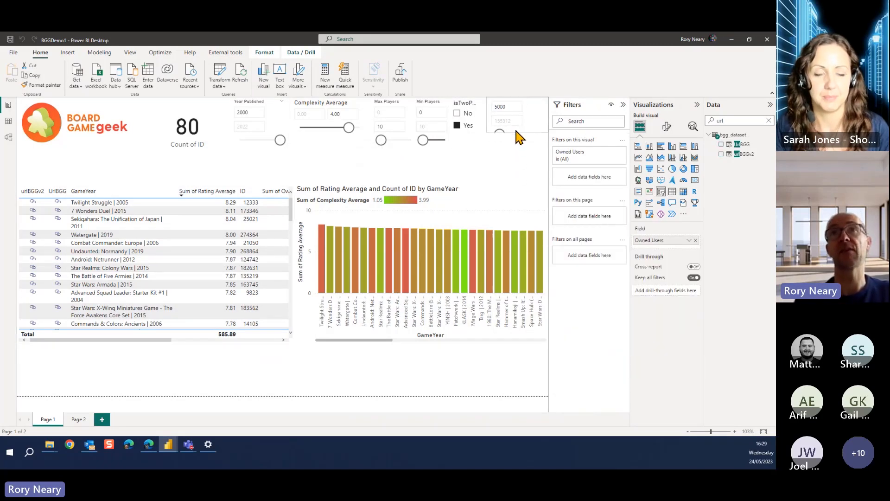
{"action": "left_click", "coordinate": [502, 162]}
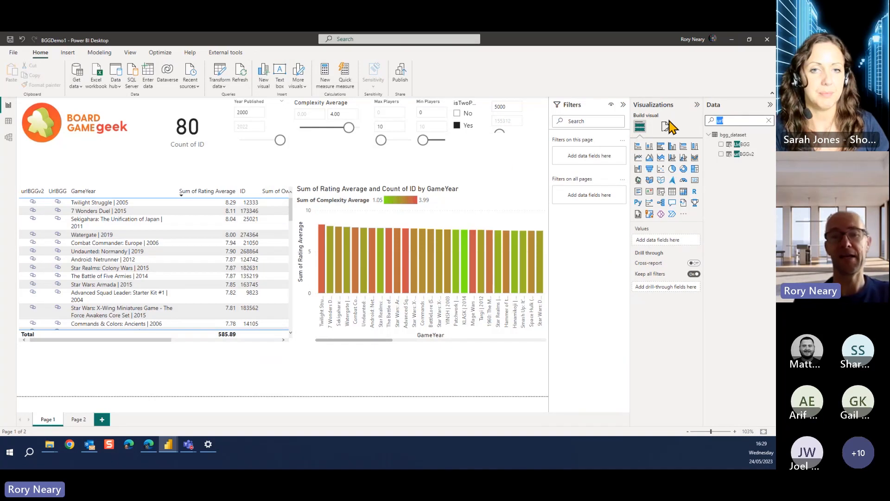
Find the Play Time field by searching for "time" and add it as a slicer directly below the Owned Users slicer
{"action": "key", "text": "BackSpace"}
{"action": "key", "text": "BackSpace"}
{"action": "key", "text": "BackSpace"}
{"action": "type", "text": "time"}
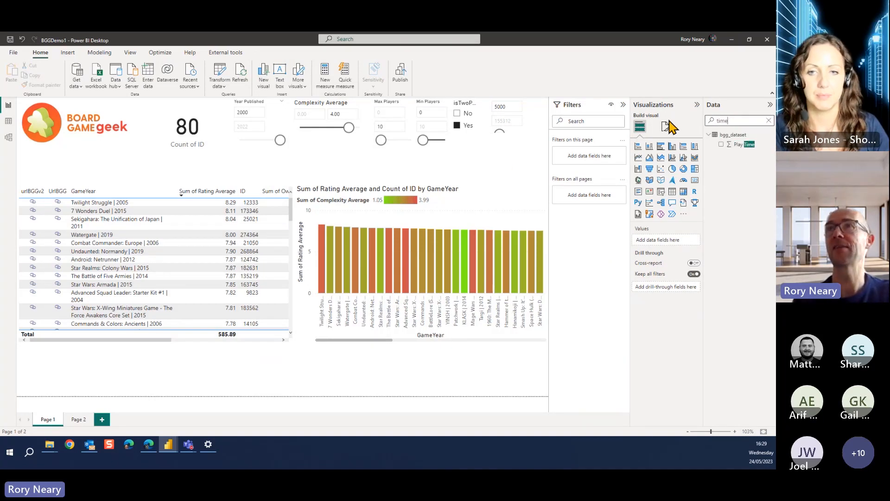
{"action": "left_click_drag", "start_coordinate": [742, 144], "coordinate": [493, 159]}
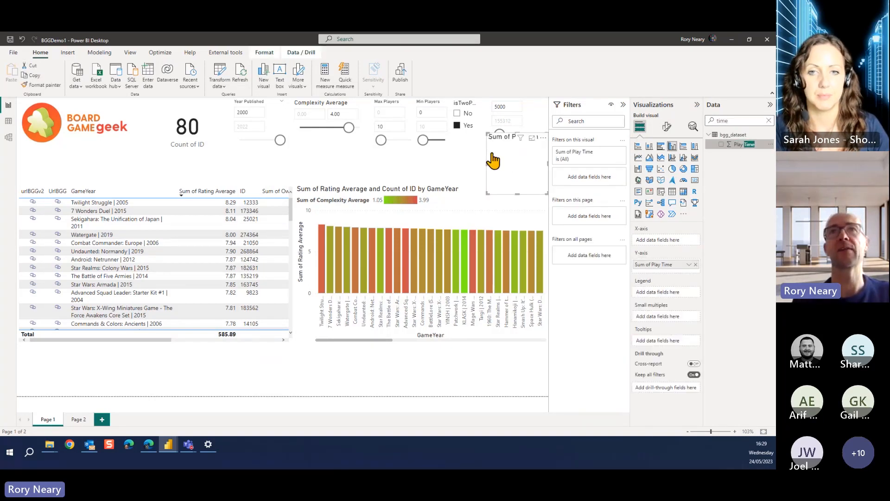
{"action": "left_click", "coordinate": [661, 191]}
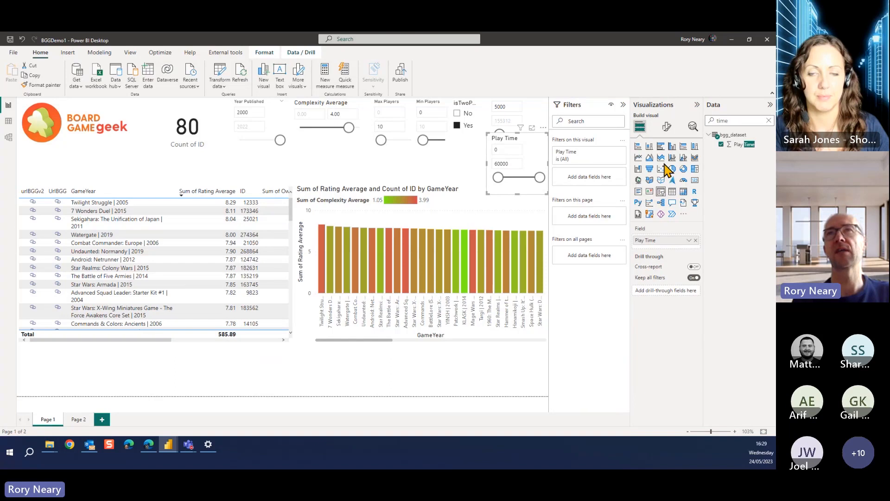
Change the Play Time slicer's style to Less than or equal to and set its maximum to 60
{"action": "left_click", "coordinate": [667, 126]}
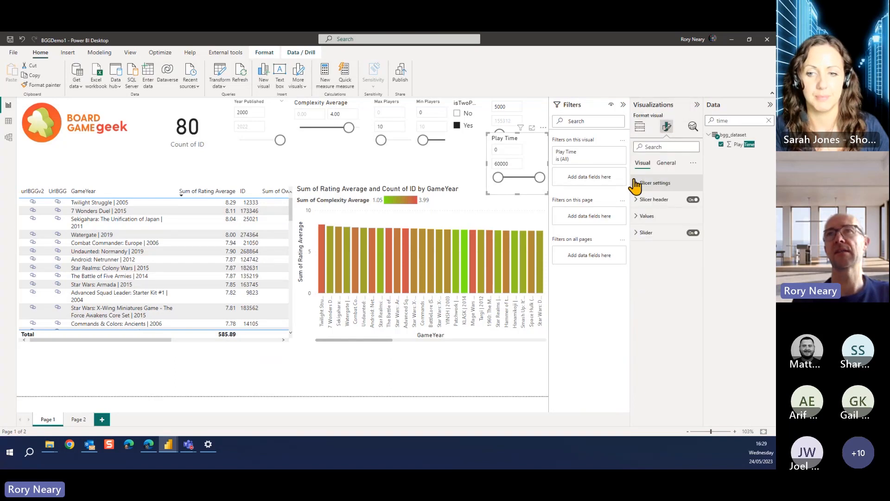
{"action": "left_click", "coordinate": [636, 182]}
{"action": "left_click", "coordinate": [684, 223]}
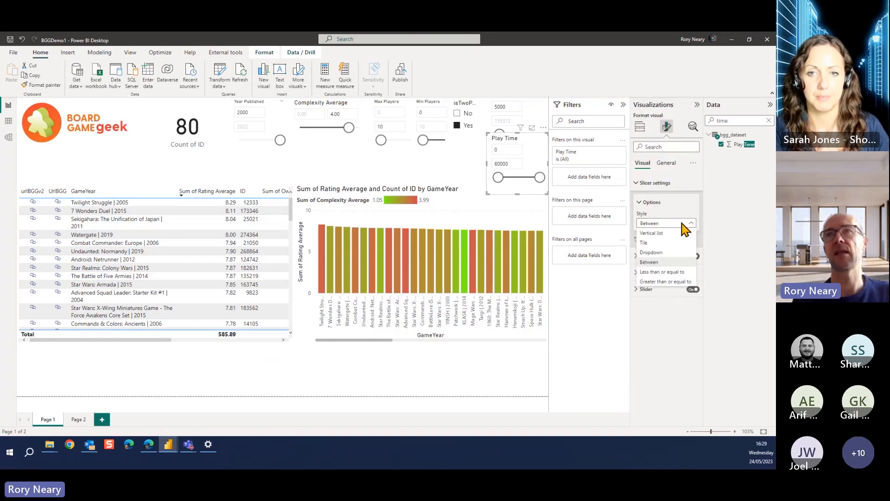
{"action": "left_click", "coordinate": [667, 272]}
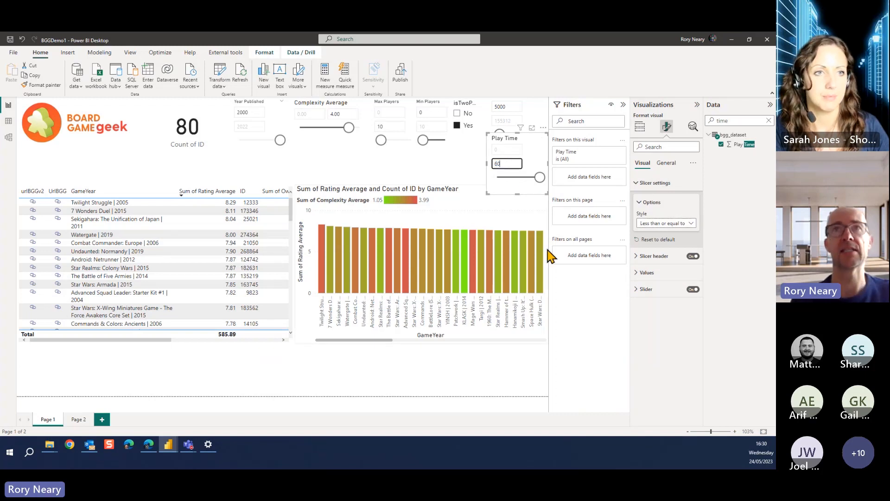
{"action": "left_click", "coordinate": [461, 171]}
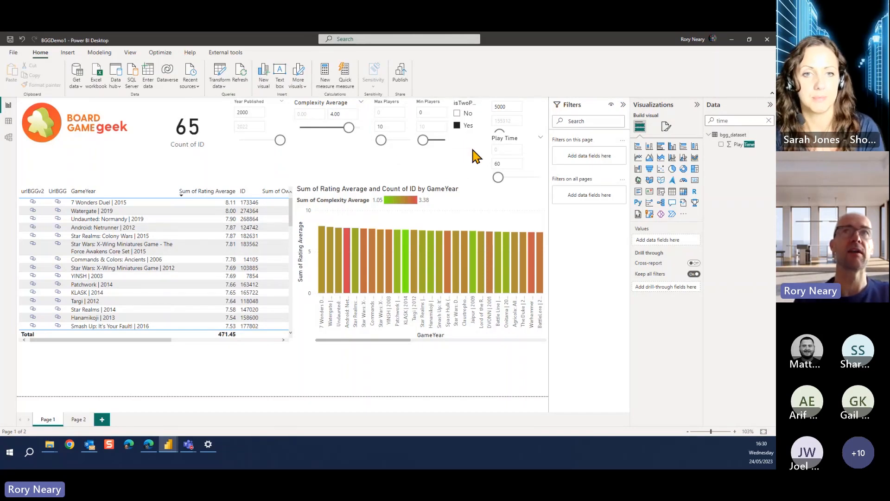
Lower the maximum of the Complexity Average slicer first to 3.5 and finally to 3
{"action": "left_click", "coordinate": [342, 114]}
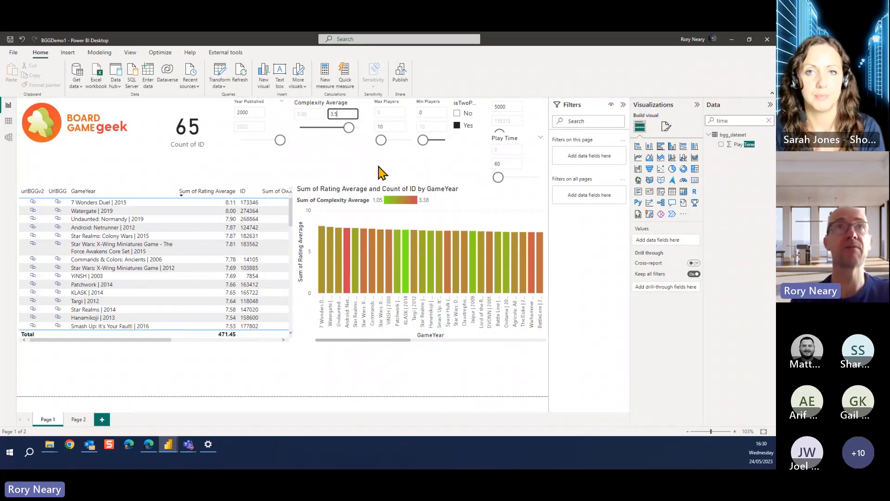
{"action": "type", "text": "3.5"}
{"action": "key", "text": "Return"}
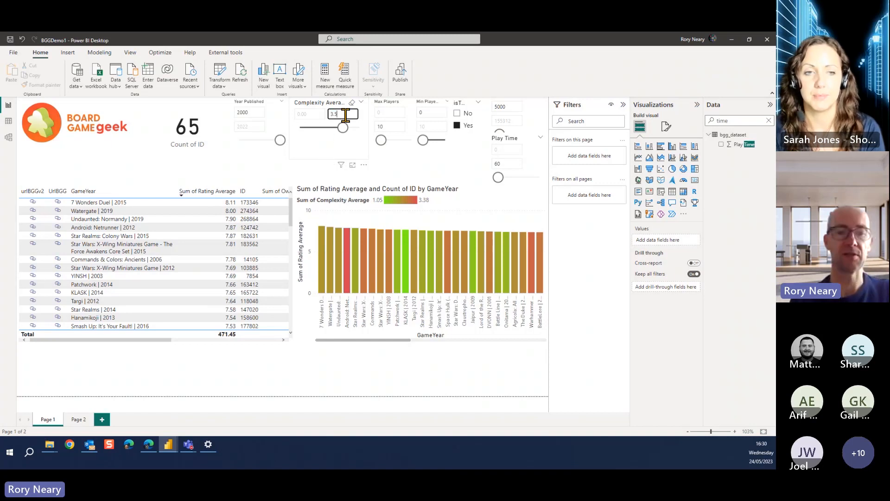
{"action": "key", "text": "BackSpace"}
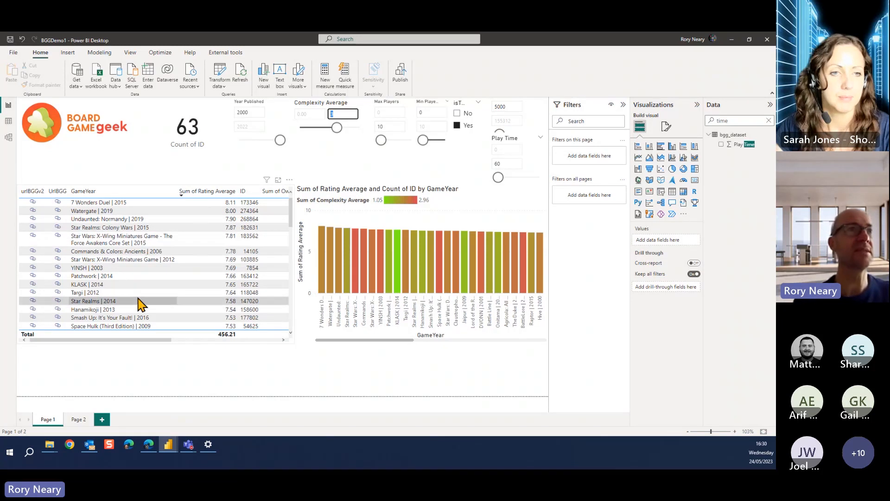
Test the urlBGGv2 link in the Jaipur row of the games table and close the opened web page
{"action": "scroll", "coordinate": [142, 302], "scroll_direction": "down", "scroll_amount": 5}
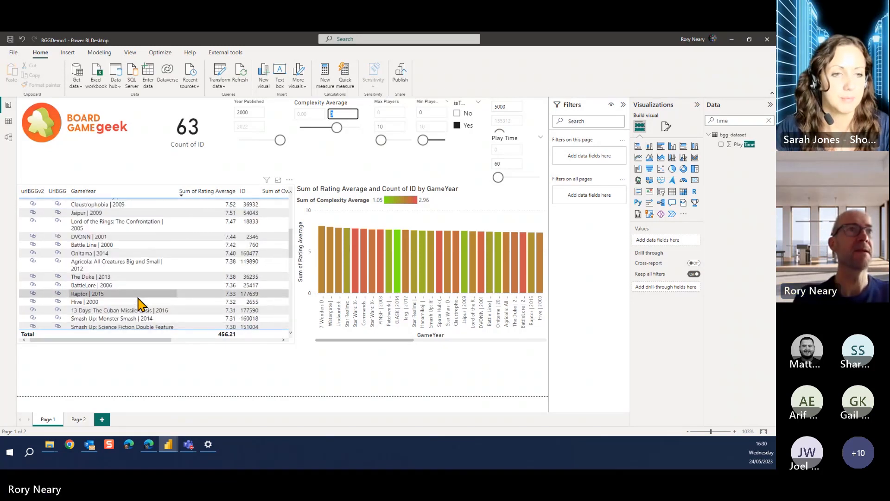
{"action": "left_click", "coordinate": [32, 231]}
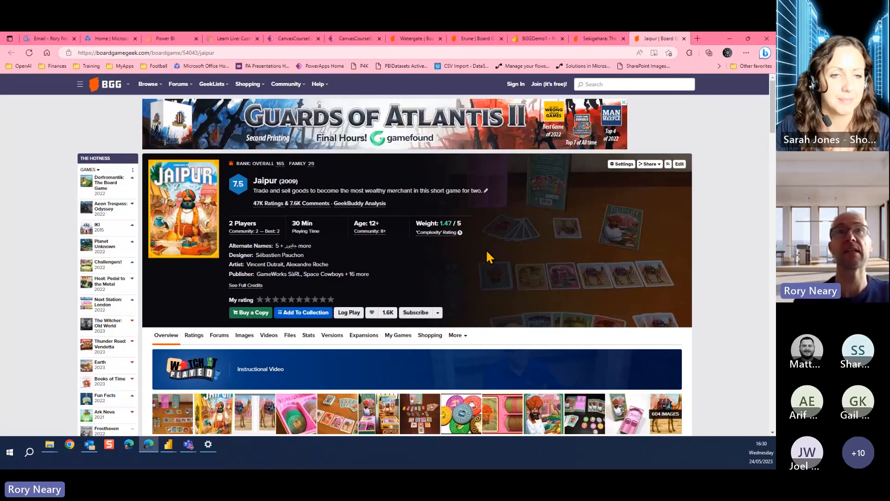
{"action": "left_click", "coordinate": [684, 39]}
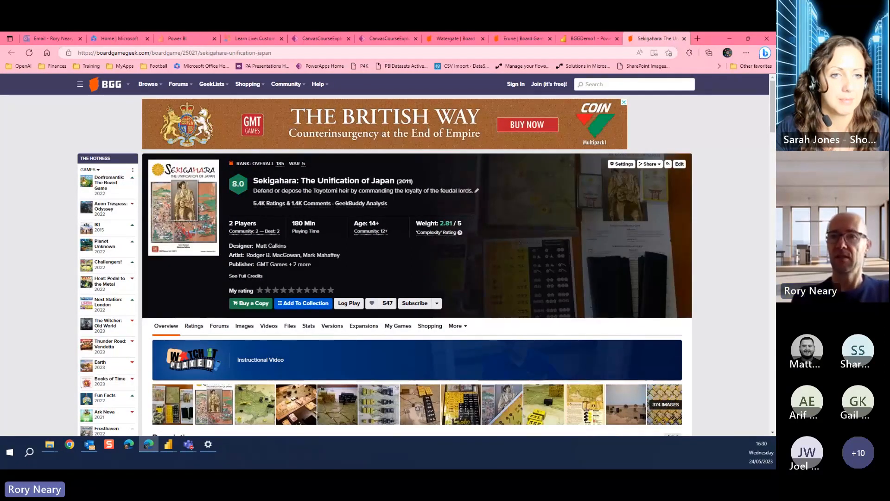